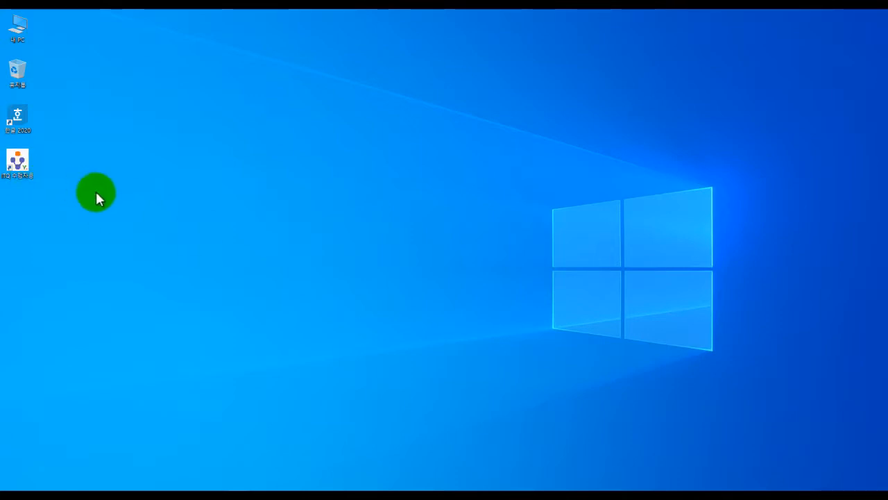
Step: Launch the ITQ examinee program, register with the examinee number, confirm the examinee details and continue past the waiting screen
{"action": "double_click", "coordinate": [27, 167]}
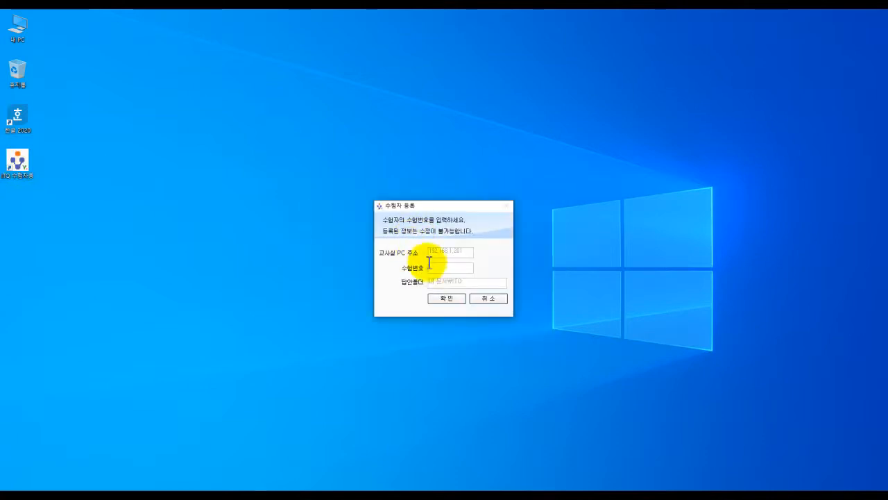
{"action": "left_click", "coordinate": [434, 268]}
{"action": "type", "text": "12345678"}
{"action": "left_click", "coordinate": [448, 298]}
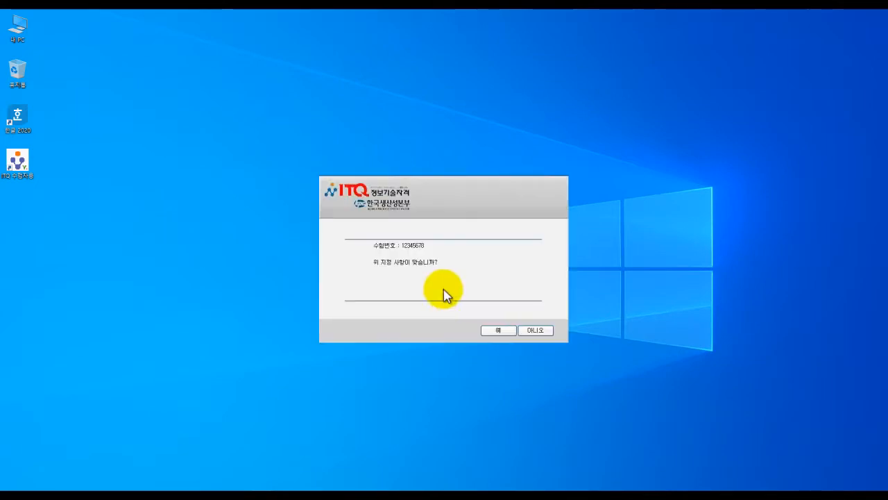
{"action": "left_click", "coordinate": [498, 331]}
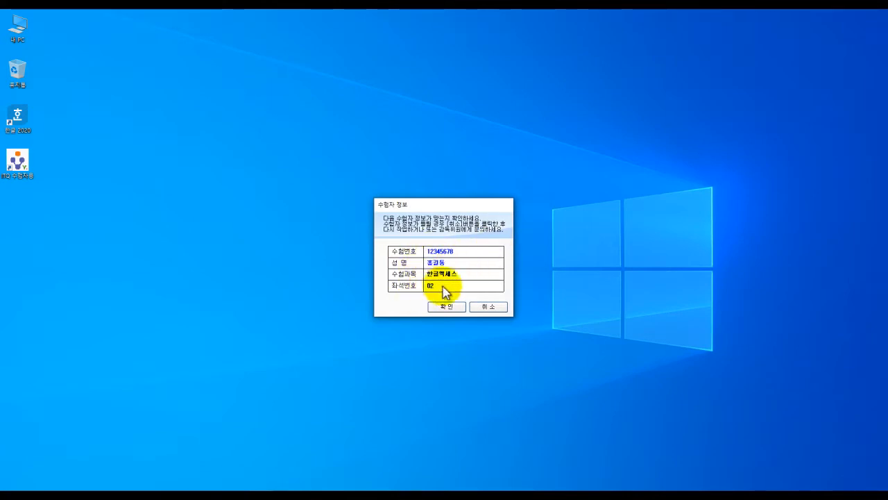
{"action": "left_click", "coordinate": [445, 310]}
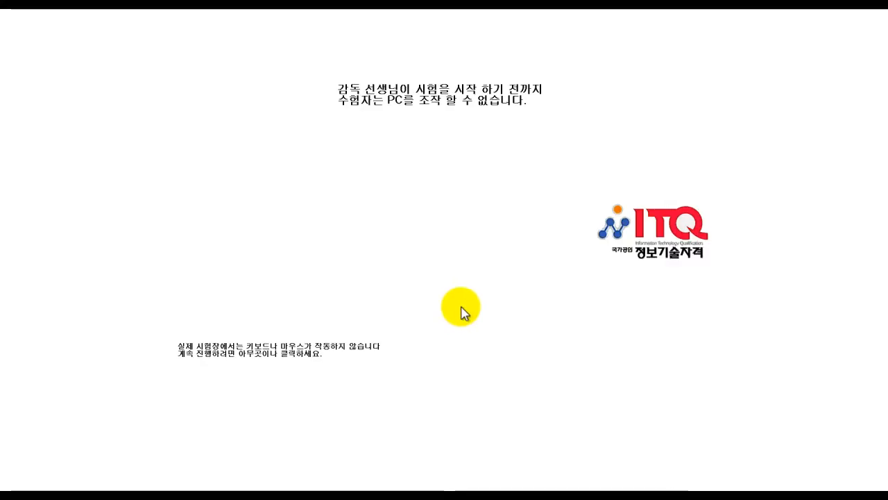
{"action": "left_click", "coordinate": [486, 303]}
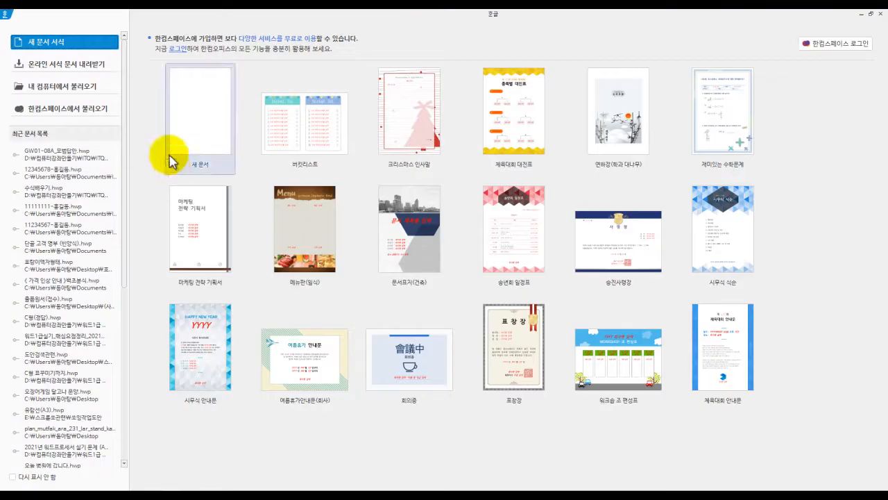
Step: Create a new blank document and open the ITQ folder under Documents as its save location
{"action": "left_click", "coordinate": [201, 132]}
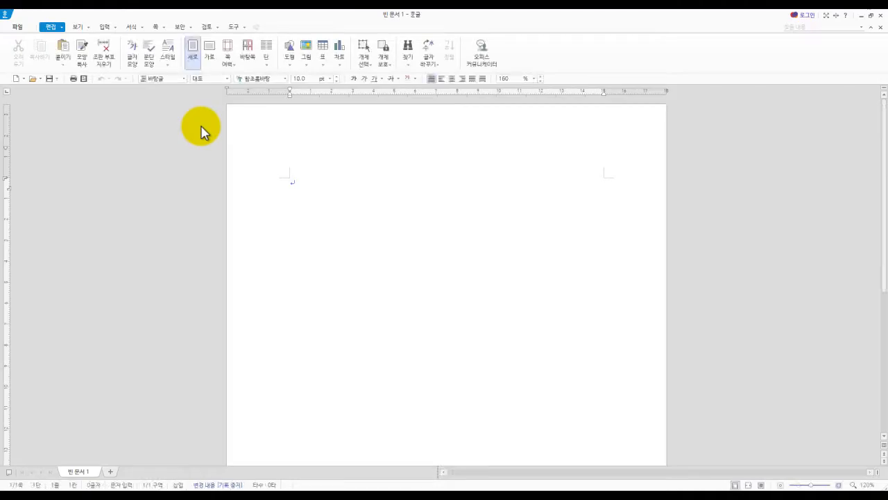
{"action": "left_click", "coordinate": [22, 28]}
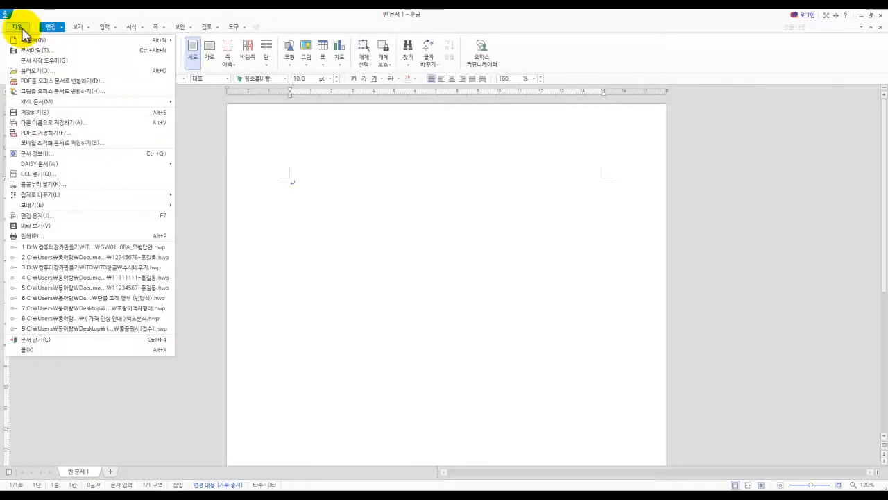
{"action": "left_click", "coordinate": [61, 116]}
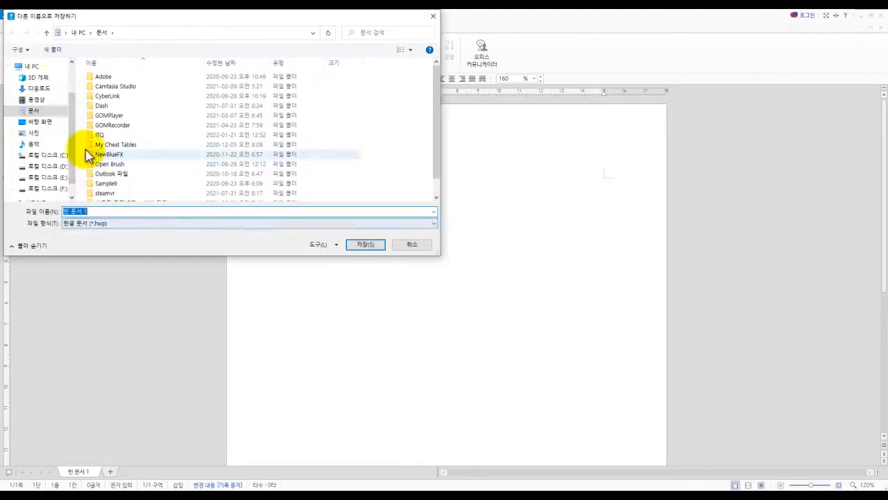
{"action": "left_click", "coordinate": [42, 66]}
{"action": "left_click", "coordinate": [45, 112]}
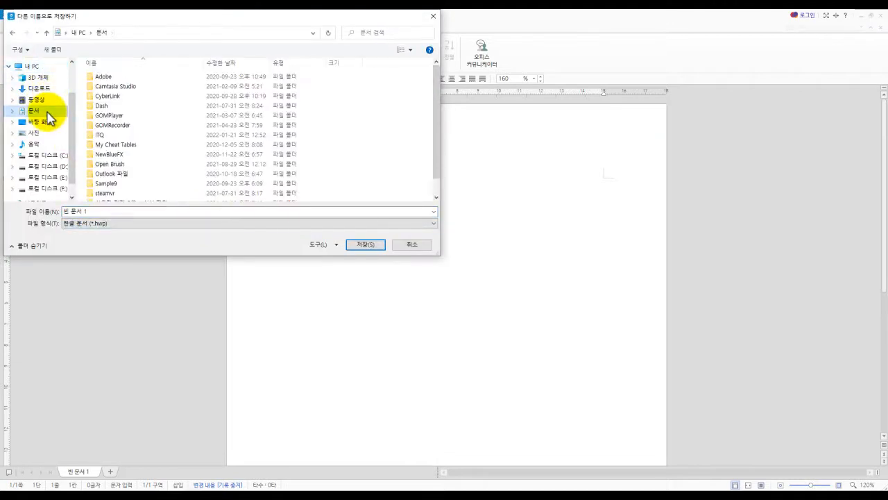
{"action": "double_click", "coordinate": [103, 134]}
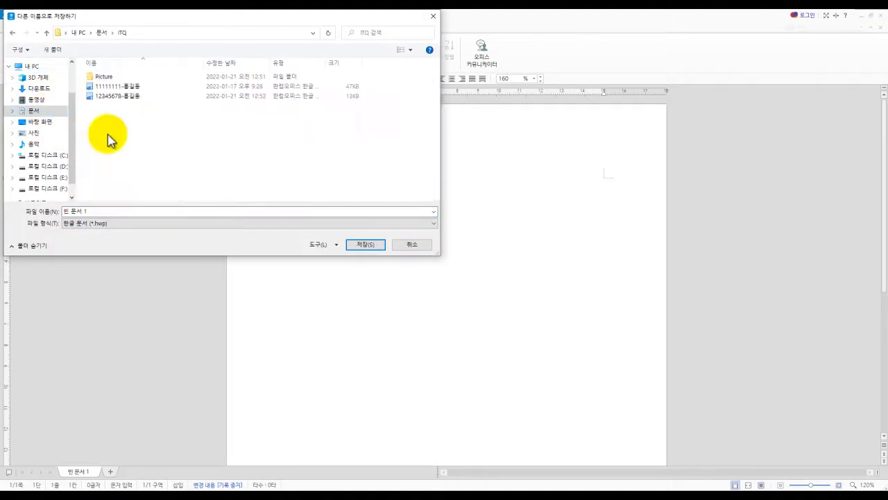
Step: Replace the default file name with the examinee number followed by a hyphen
{"action": "triple_click", "coordinate": [91, 212]}
{"action": "type", "text": "1234"}
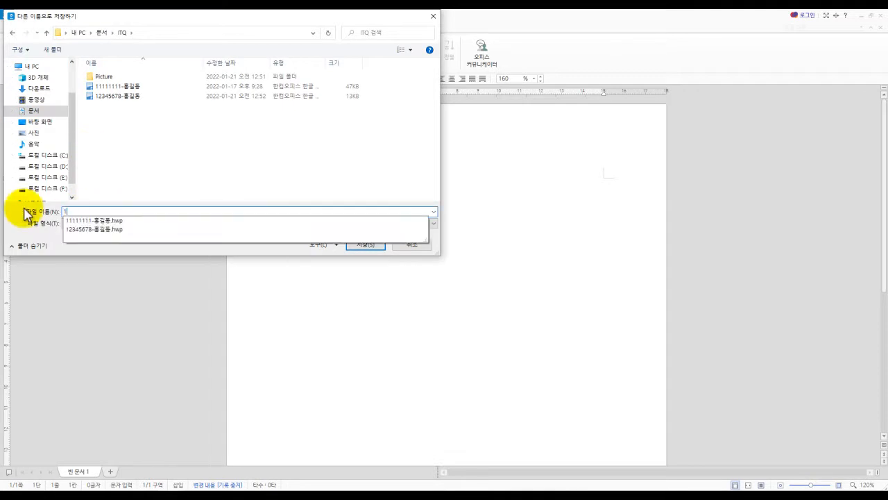
{"action": "type", "text": "5678"}
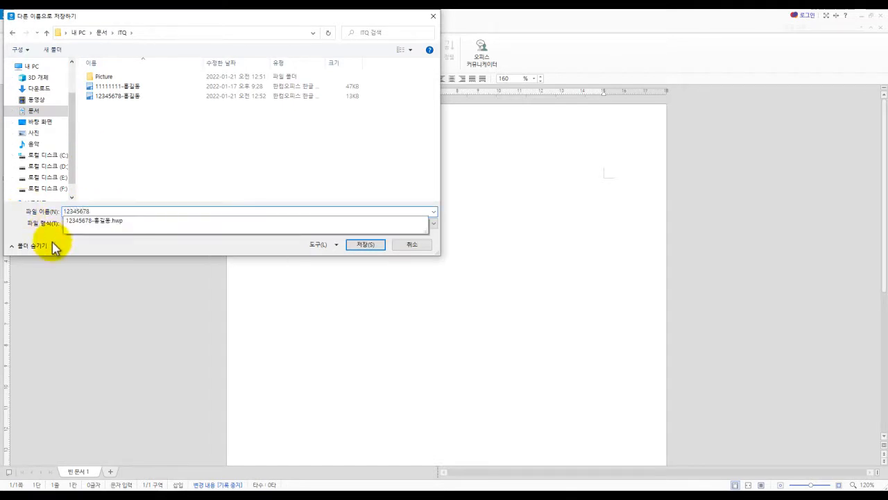
{"action": "type", "text": "-"}
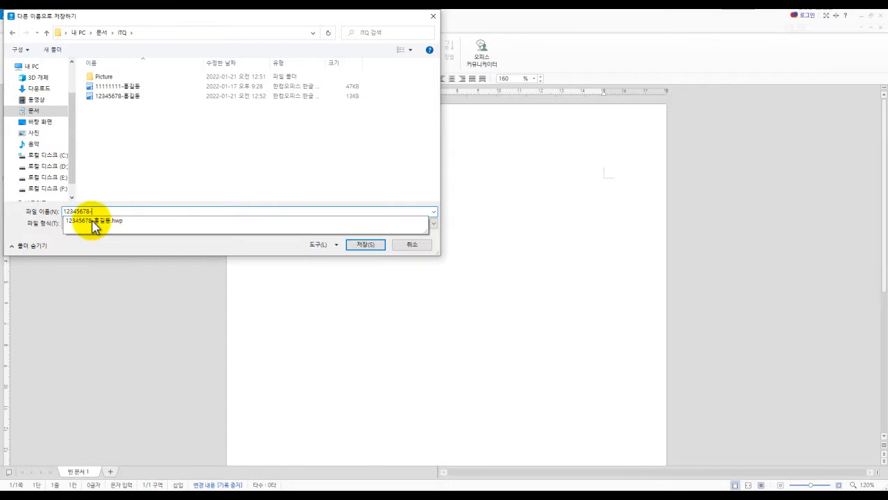
{"action": "type", "text": "ghd"}
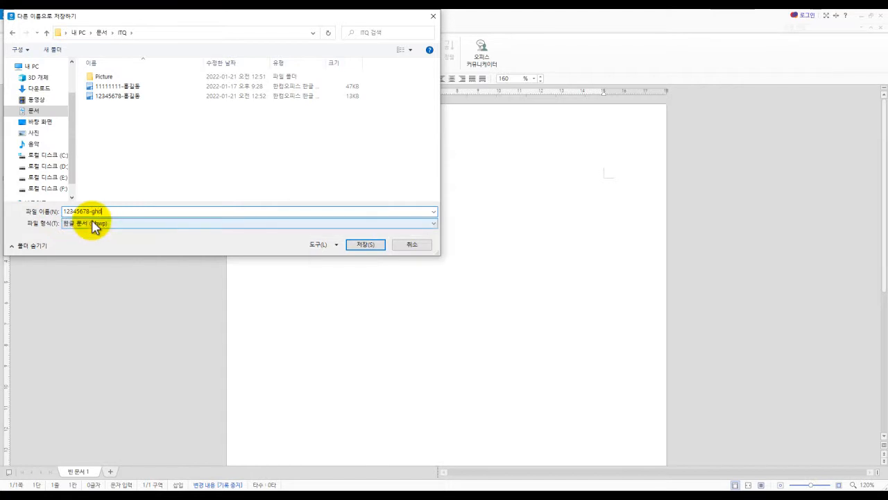
{"action": "type", "text": "rlfehd"}
{"action": "key", "text": "BackSpace"}
{"action": "key", "text": "BackSpace"}
{"action": "key", "text": "BackSpace"}
{"action": "key", "text": "BackSpace"}
{"action": "key", "text": "BackSpace"}
{"action": "key", "text": "BackSpace"}
{"action": "key", "text": "BackSpace"}
{"action": "key", "text": "BackSpace"}
{"action": "key", "text": "BackSpace"}
Step: Complete the file name with the examinee's name in Korean and save, replacing the existing file
{"action": "type", "text": "ㅎㅗㅇㄱㅣㄹ"}
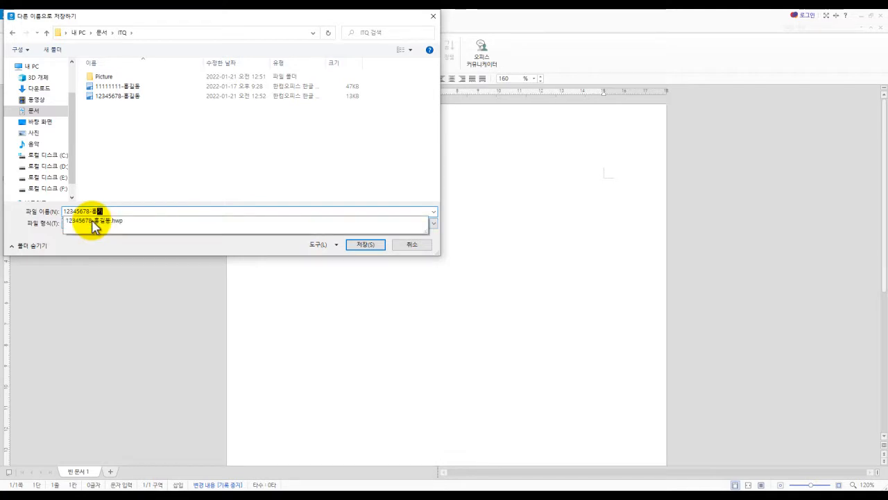
{"action": "left_click", "coordinate": [362, 246]}
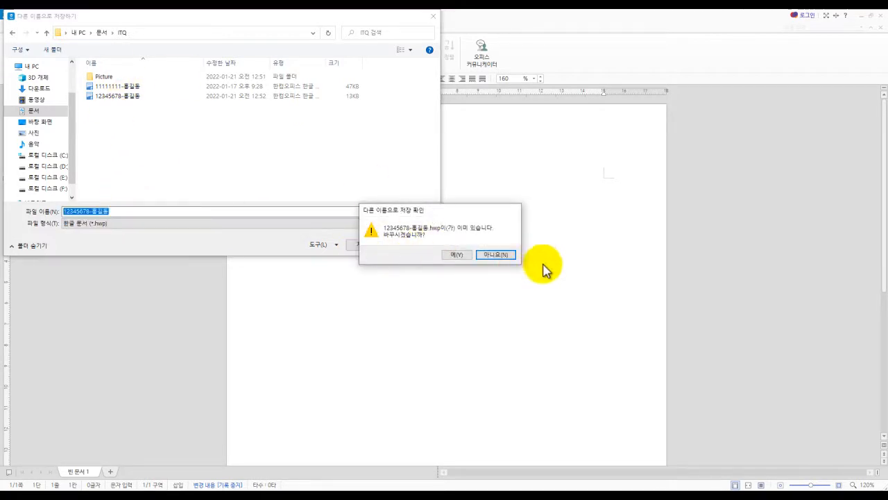
{"action": "left_click", "coordinate": [460, 256]}
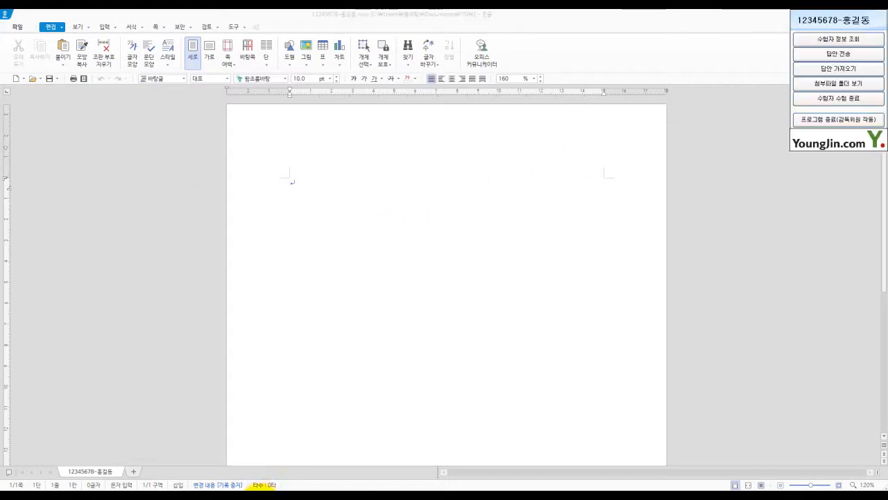
Step: Transfer the saved answer file to the exam room PC and close the transfer window
{"action": "left_click", "coordinate": [853, 53]}
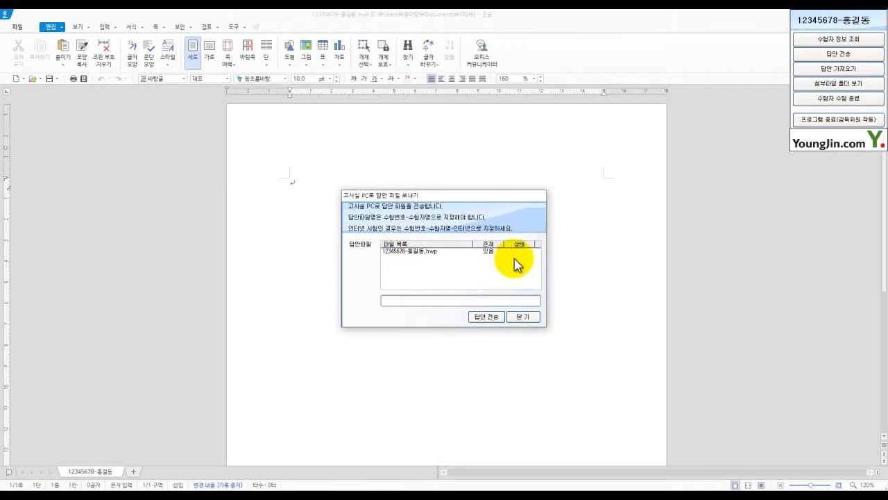
{"action": "left_click", "coordinate": [483, 320]}
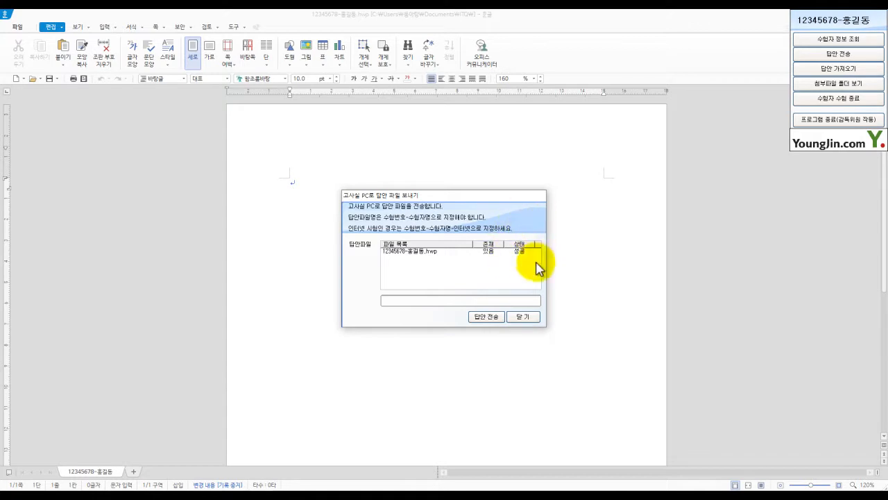
{"action": "left_click", "coordinate": [525, 319]}
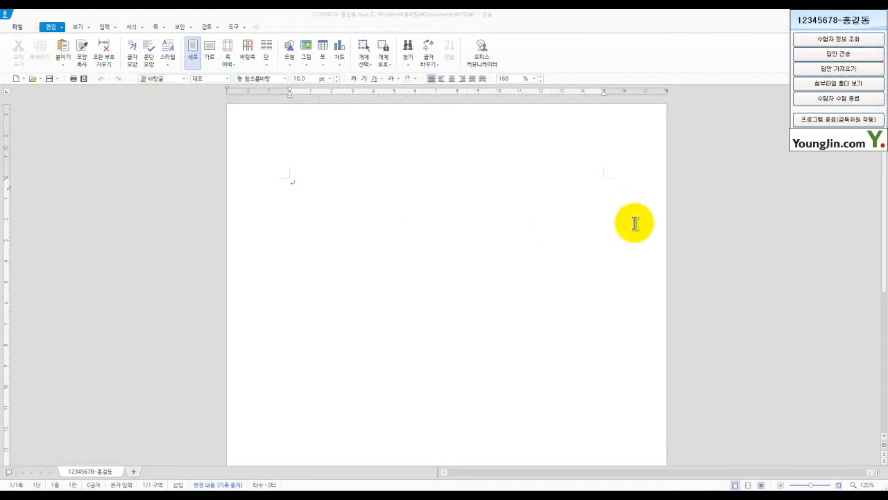
Step: Set the page margins to 10 mm for top, header, footer and bottom, and 11 mm for left and right
{"action": "left_click", "coordinate": [403, 238]}
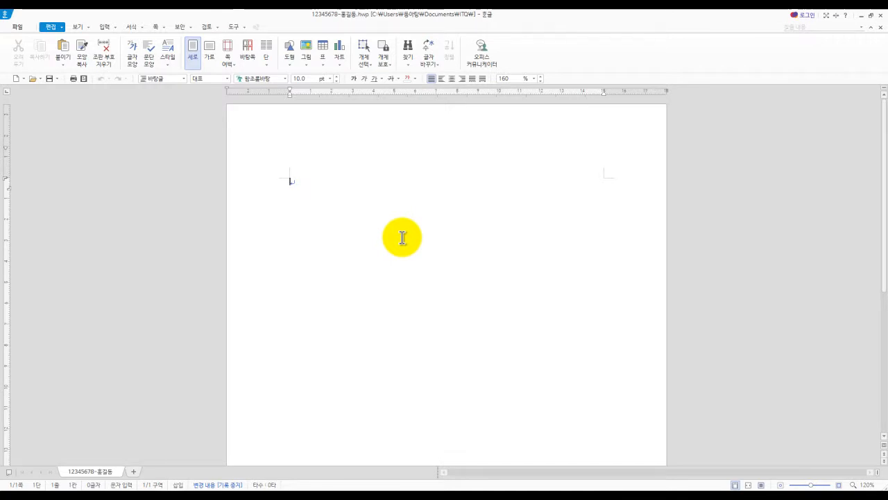
{"action": "key", "text": "F7"}
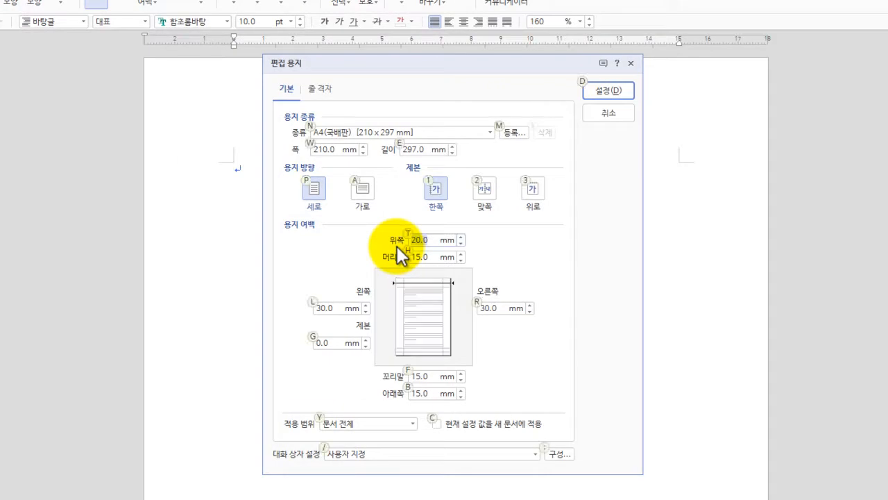
{"action": "type", "text": "10"}
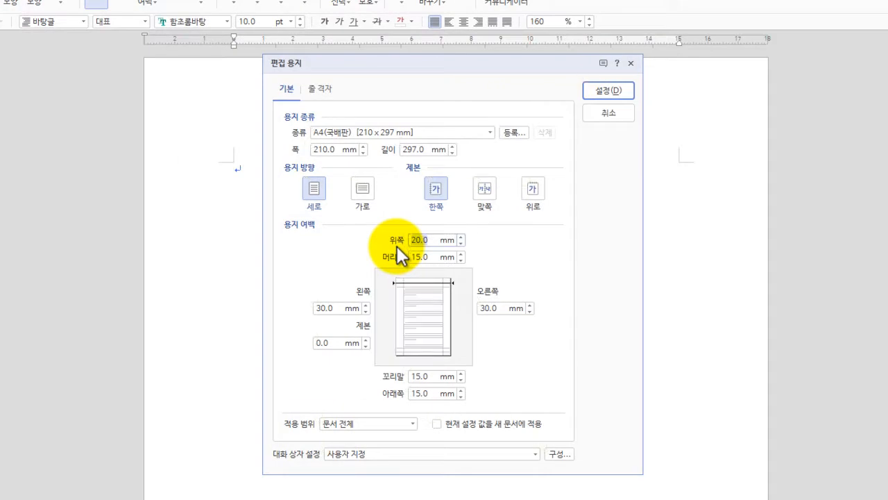
{"action": "key", "text": "Tab"}
{"action": "type", "text": "10"}
{"action": "key", "text": "Tab"}
{"action": "type", "text": "11"}
{"action": "key", "text": "Tab"}
{"action": "key", "text": "Tab"}
{"action": "type", "text": "11"}
{"action": "key", "text": "Tab"}
{"action": "type", "text": "10"}
{"action": "key", "text": "Tab"}
{"action": "type", "text": "10"}
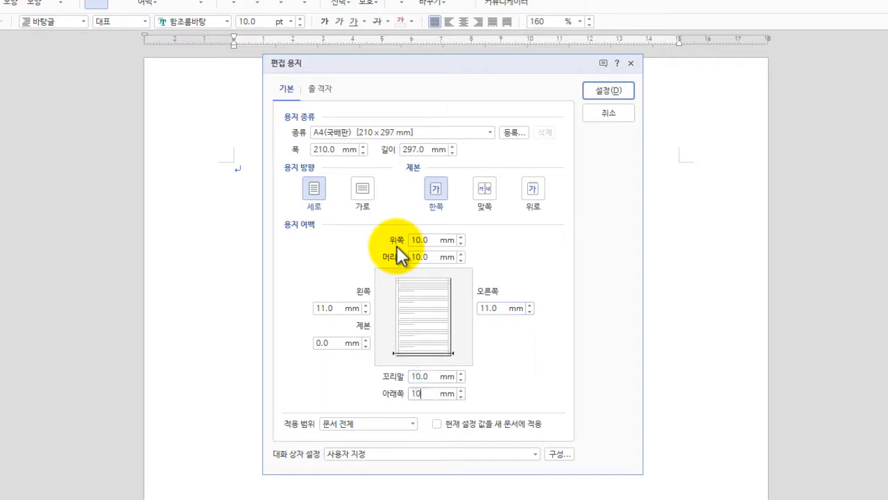
{"action": "key", "text": "Return"}
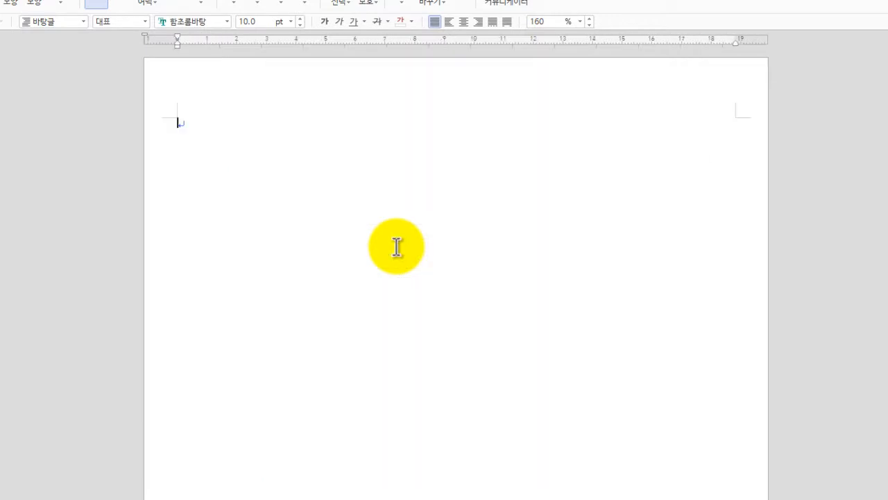
Step: Enter the question numbers "1." and "2." on the first page, each followed by four blank lines
{"action": "type", "text": "1."}
{"action": "key", "text": "Return"}
{"action": "key", "text": "Return"}
{"action": "key", "text": "Return"}
{"action": "key", "text": "Return"}
{"action": "key", "text": "Return"}
{"action": "type", "text": "2."}
{"action": "key", "text": "Return"}
{"action": "key", "text": "Return"}
{"action": "key", "text": "Return"}
{"action": "key", "text": "Return"}
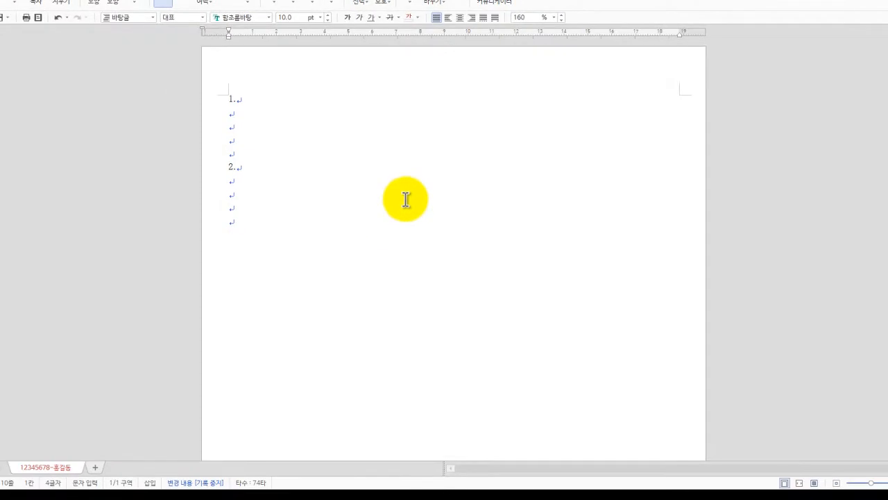
Step: Insert a section break and enter "3." and "4." on the second page, each followed by four blank lines
{"action": "key", "text": "alt+shift+Return"}
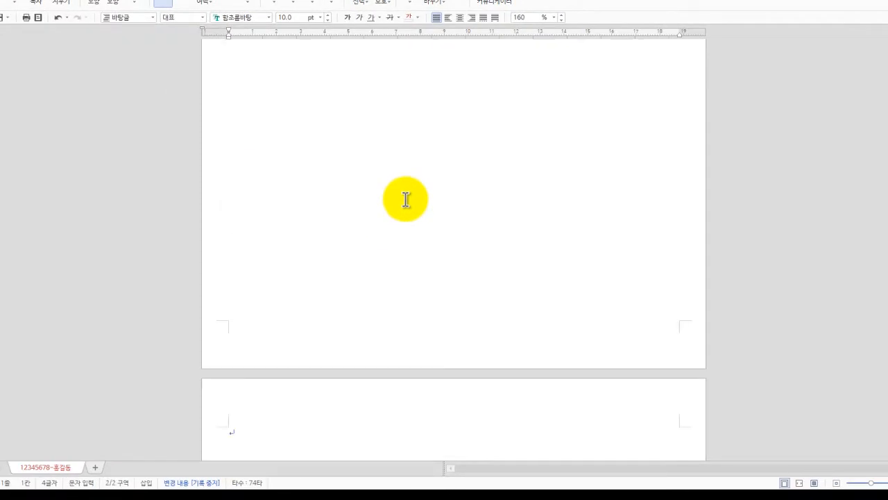
{"action": "type", "text": "3."}
{"action": "key", "text": "Return"}
{"action": "key", "text": "Return"}
{"action": "key", "text": "Return"}
{"action": "key", "text": "Return"}
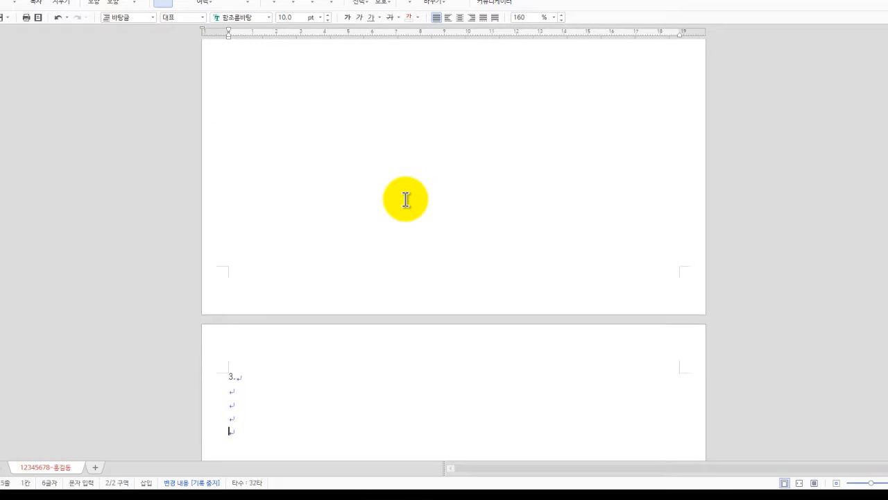
{"action": "type", "text": "4."}
{"action": "key", "text": "Return"}
{"action": "key", "text": "Return"}
{"action": "key", "text": "Return"}
{"action": "key", "text": "Return"}
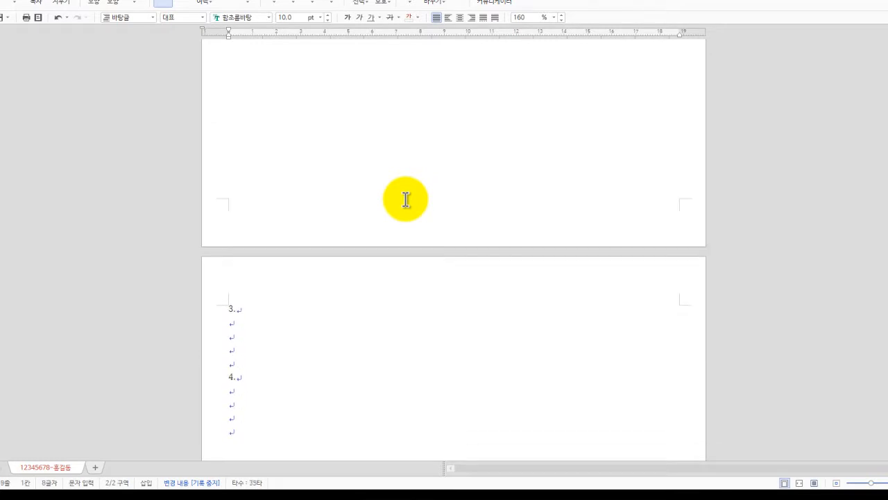
Step: Insert another section break after question 4 to create the third page, and review the page layout
{"action": "key", "text": "alt+shift+Return"}
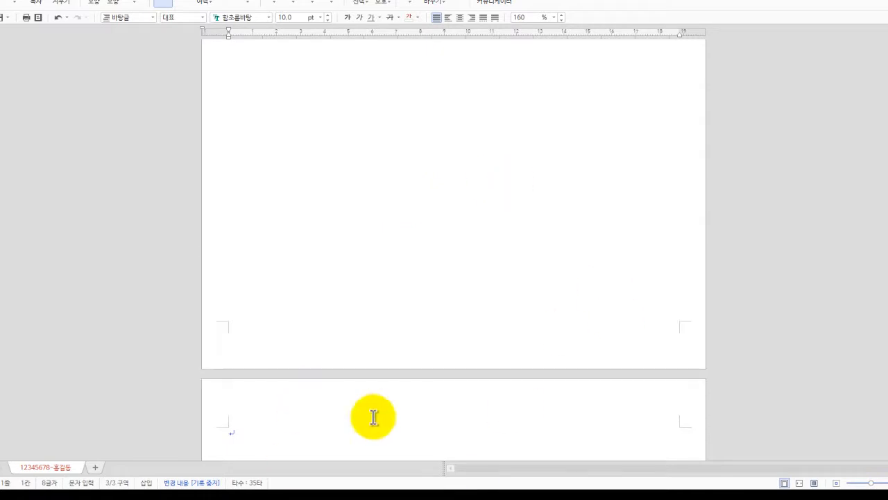
{"action": "scroll", "coordinate": [334, 392], "scroll_direction": "down", "scroll_amount": 2}
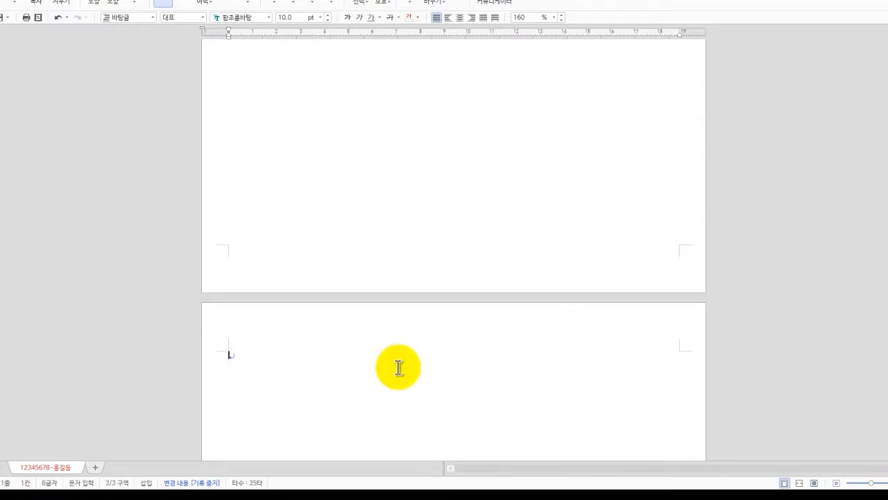
{"action": "scroll", "coordinate": [548, 359], "scroll_direction": "up", "scroll_amount": 5}
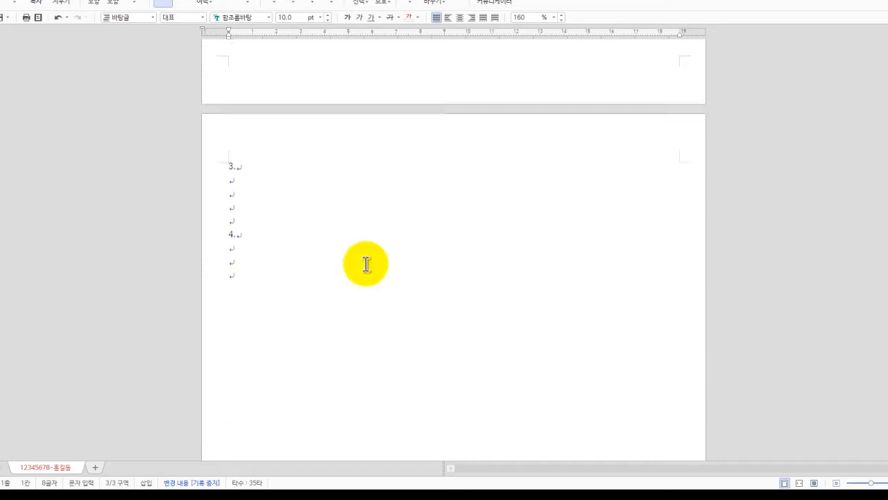
{"action": "scroll", "coordinate": [403, 292], "scroll_direction": "down", "scroll_amount": 5}
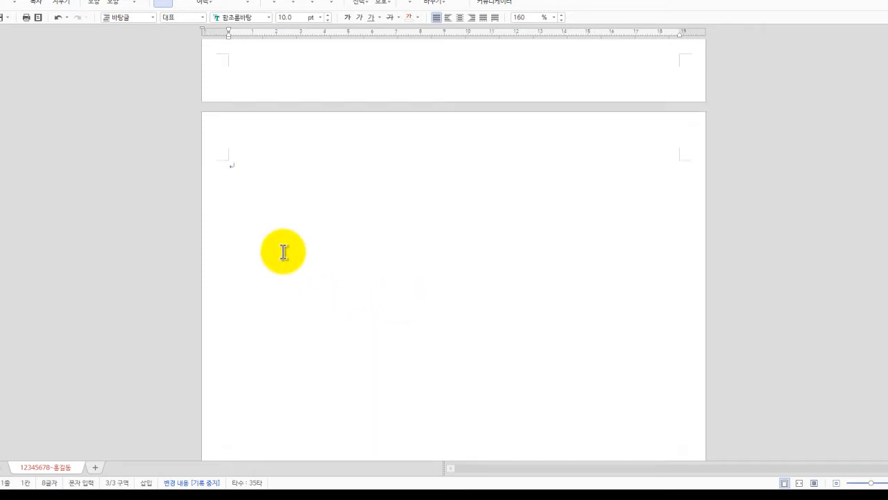
{"action": "scroll", "coordinate": [311, 213], "scroll_direction": "down", "scroll_amount": 1}
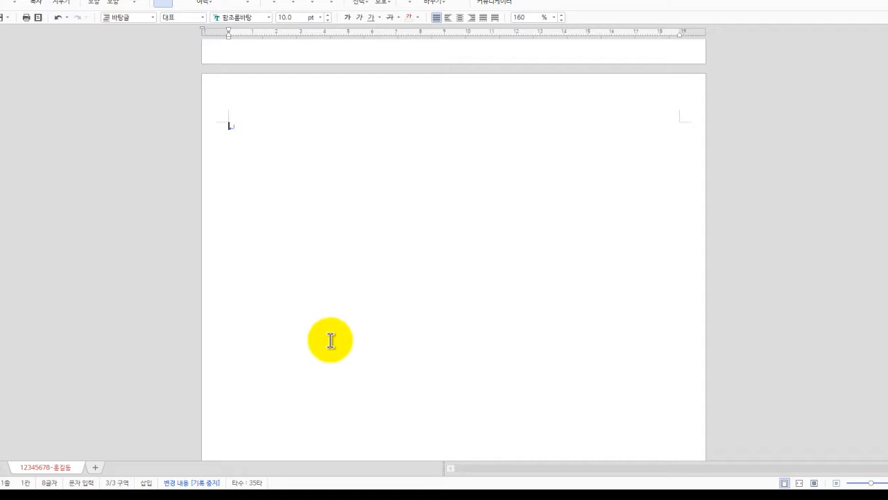
Step: Switch to the GW01-08A.pdf question sheet and examine the layout and instructions of the 문서작성 능력평가 (200점) section
{"action": "left_click", "coordinate": [188, 479]}
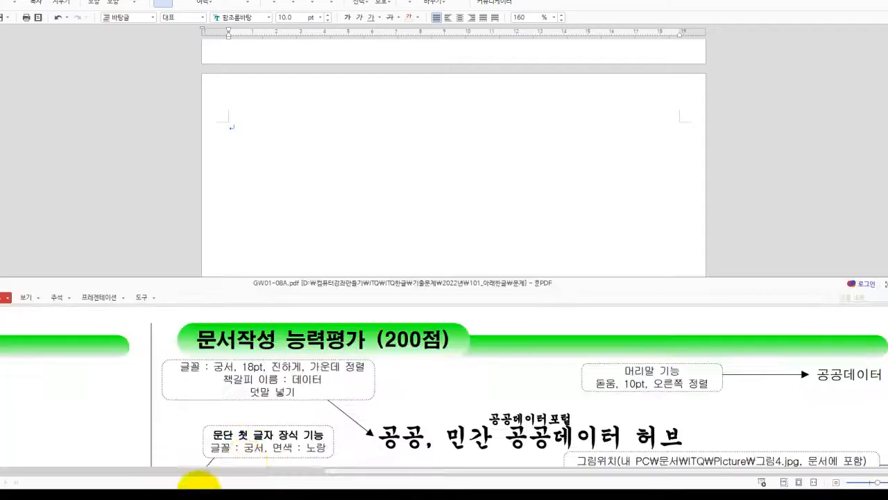
{"action": "double_click", "coordinate": [369, 283]}
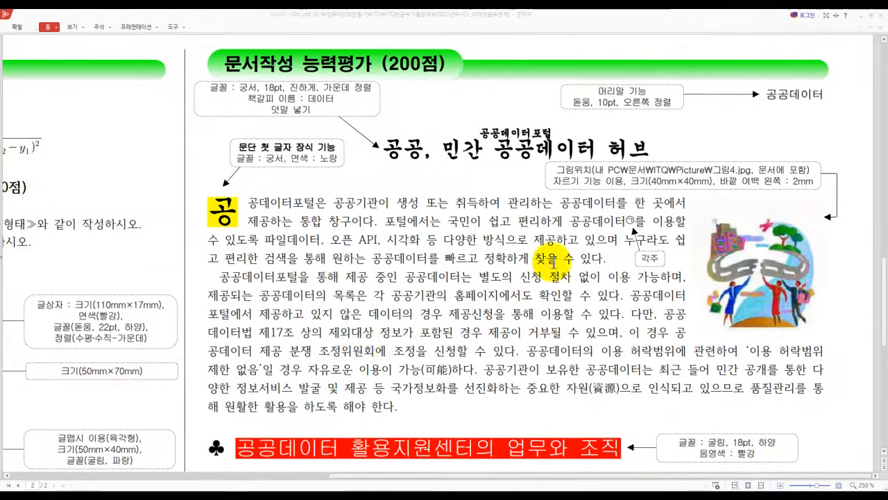
{"action": "scroll", "coordinate": [459, 260], "scroll_direction": "down", "scroll_amount": 3}
{"action": "scroll", "coordinate": [601, 304], "scroll_direction": "down", "scroll_amount": 5}
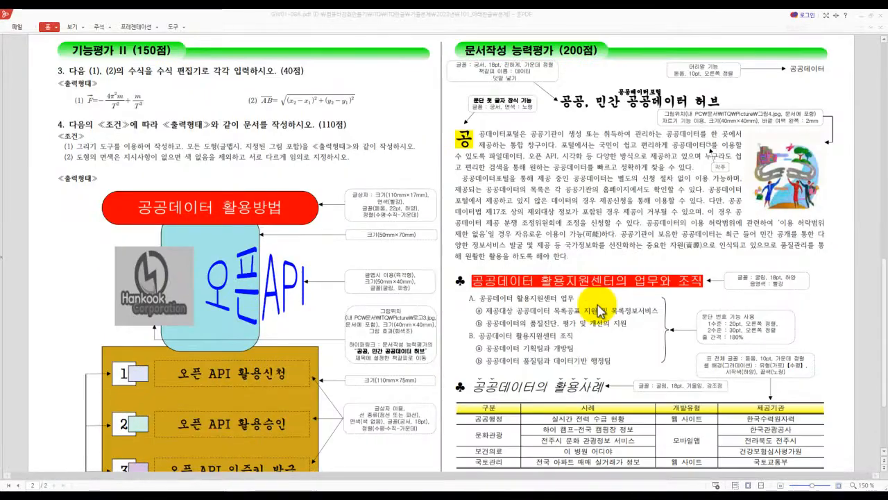
{"action": "scroll", "coordinate": [601, 309], "scroll_direction": "down", "scroll_amount": 1}
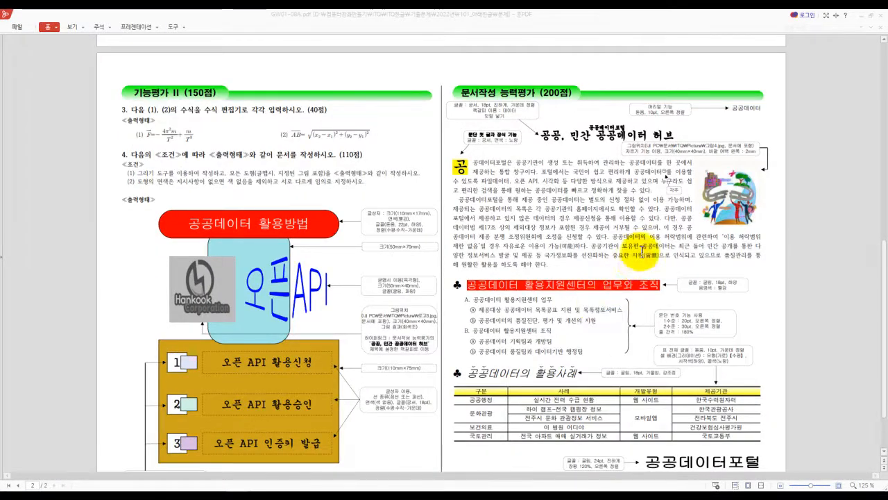
{"action": "scroll", "coordinate": [635, 258], "scroll_direction": "down", "scroll_amount": 1}
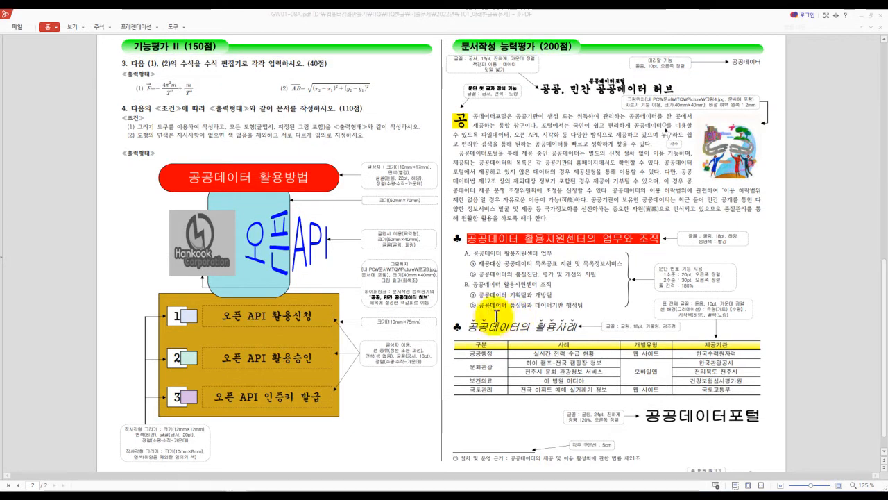
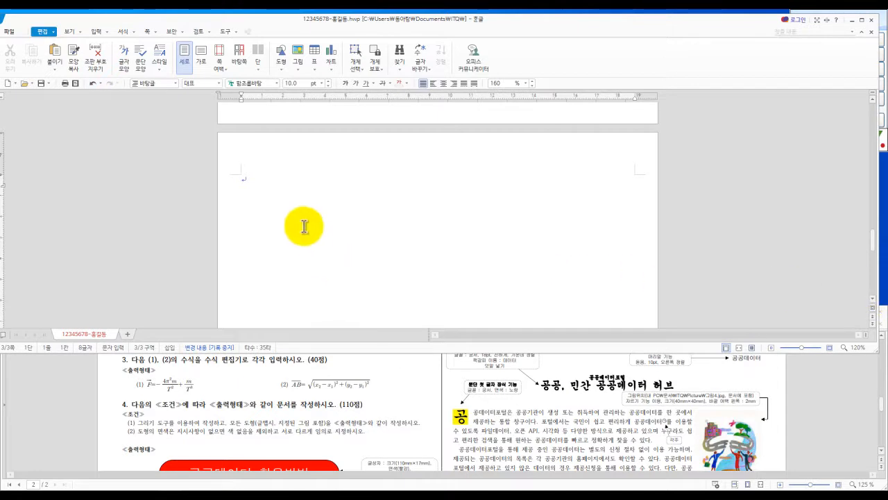
Step: Fit the answer document to page width and enter the title "공공, 민간 공공데이터 허브" on the third page, followed by a blank line
{"action": "left_click", "coordinate": [70, 32]}
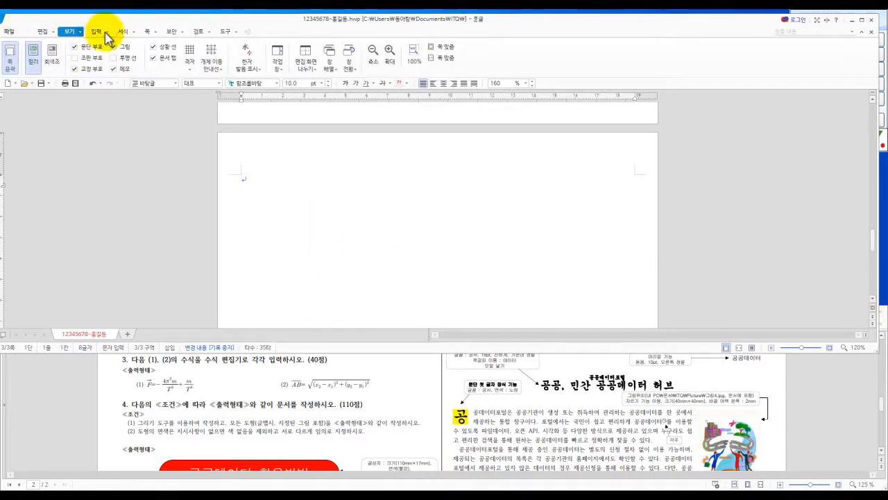
{"action": "left_click", "coordinate": [433, 59]}
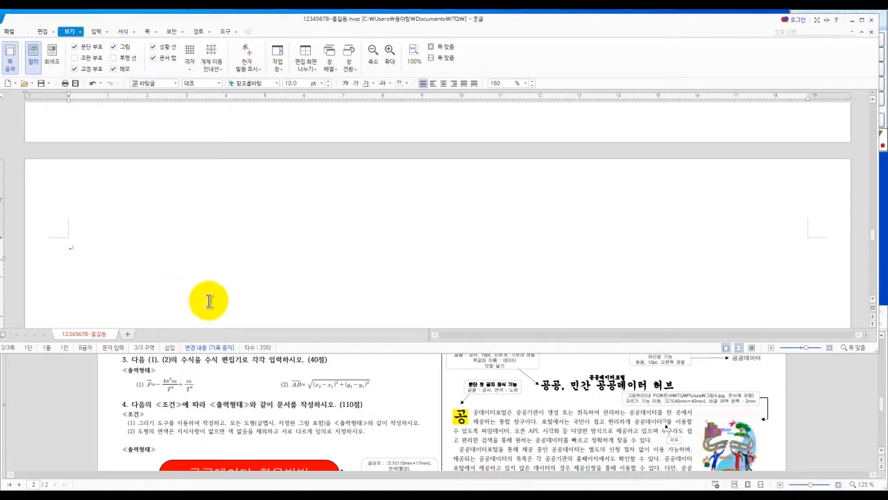
{"action": "key", "text": "Hangul"}
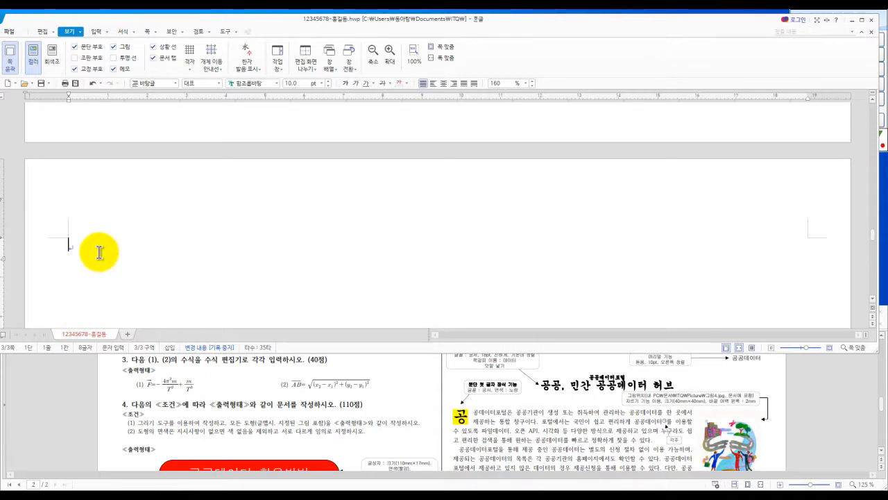
{"action": "type", "text": "공공, 민간 공공데이터 허브"}
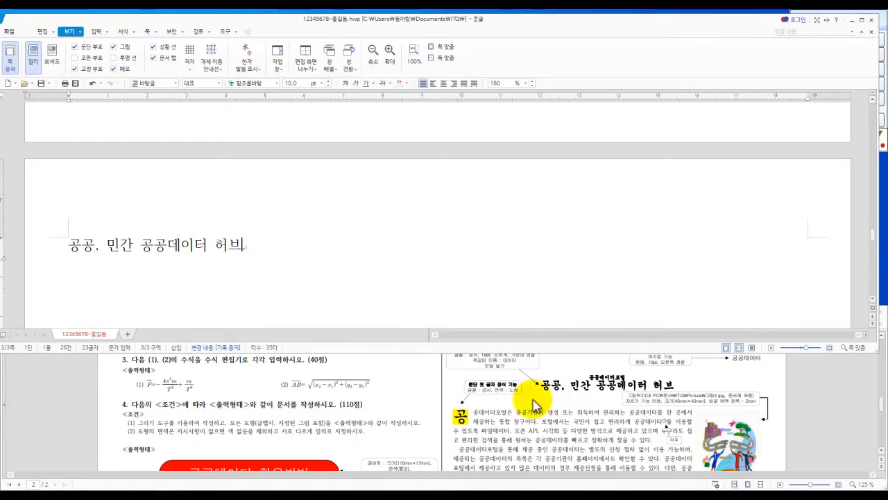
{"action": "key", "text": "Return"}
{"action": "key", "text": "Return"}
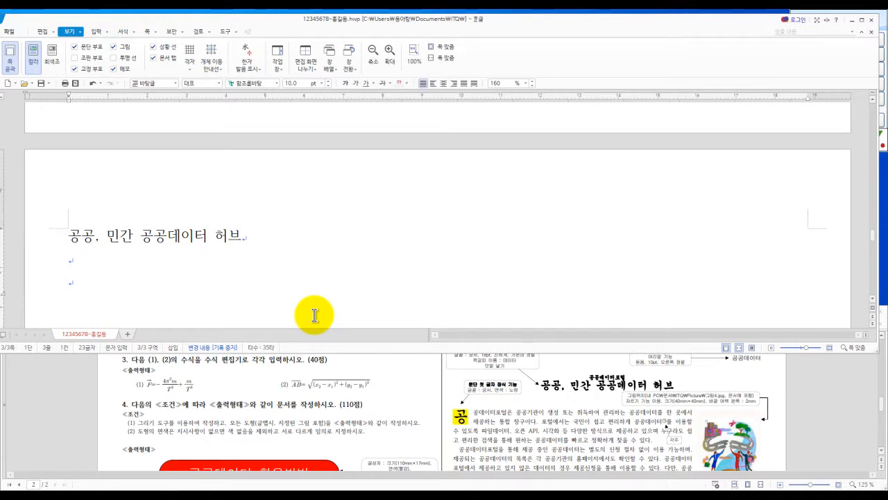
Step: Enter the two body paragraphs starting "공공데이터포털은" and "공공데이터포털을 통해", indenting the second, and highlight the second paragraph in the PDF
{"action": "type", "text": "공공데이터포털은 공공기관이 생성 또는 취득하여 관리하는 공공데이터를 한 곳에서 제공하는 통합 창구이다. 포털에서는 국민이 쉽고 편리하게 공공데이터 설치 및 운영 근거 : 공공데이터의 제공 및 이용 활성화에 관한 법률 제21조 를 이용할 수 있도록 파일데이터, 오픈 API, 시각화 등 다양한 방식으로 제공하고 있으며 누구라도 쉽고 편리한 검색을 통해 원하는 공공데이터를 빠르고 정확하게 찾을 수 있다."}
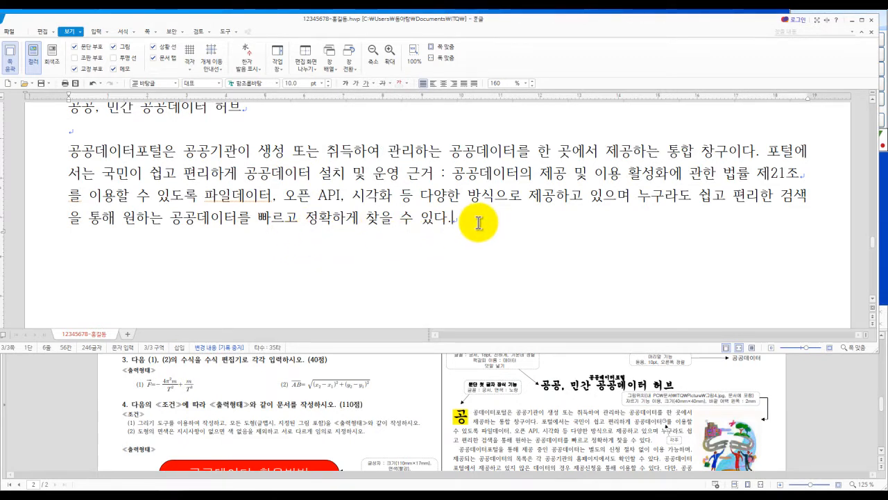
{"action": "key", "text": "Return"}
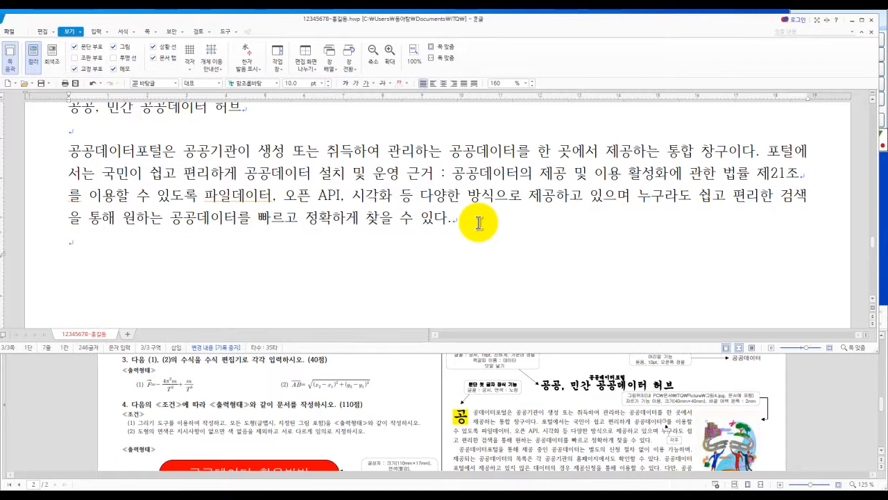
{"action": "type", "text": "공공데이터포털을 통해 제공 중인 공공데이터는 별도의 신청 절차 없이 이용 가능하며, 제공되는 공공데이터의 목록은 각 공공기관의 홈페이지에서도 확인할 수 있다. 공공데이터포털에서 제공하고 있지 않은 데이터의 경우 제공신청을 통해 이용할 수 있다. 다만, 공공데이터법 제17조 상의 제외대상 정보가 포함된 경우 제공이 거부될 수 있으며, 이 경우 공공데이터 제공 분쟁 조정위원회에 조정을 신청할 수 있다. 공공데이터의 이용 허락범위에 관련하여 ‘이용허락범위 제한 없음’일 경우 자유로운 이용이 가능(可能)하다. 공공기관이 보유한 공공데이터는 최근 들어 민간 공개를 통한 다양한 정보서비스 발굴 및 제공 등 국가정보화를 선진화하는 중요한 자원(資源)으로 인식되고 있으므로 품질관리를 통해 원활한 활용을 하도록 해야 한다."}
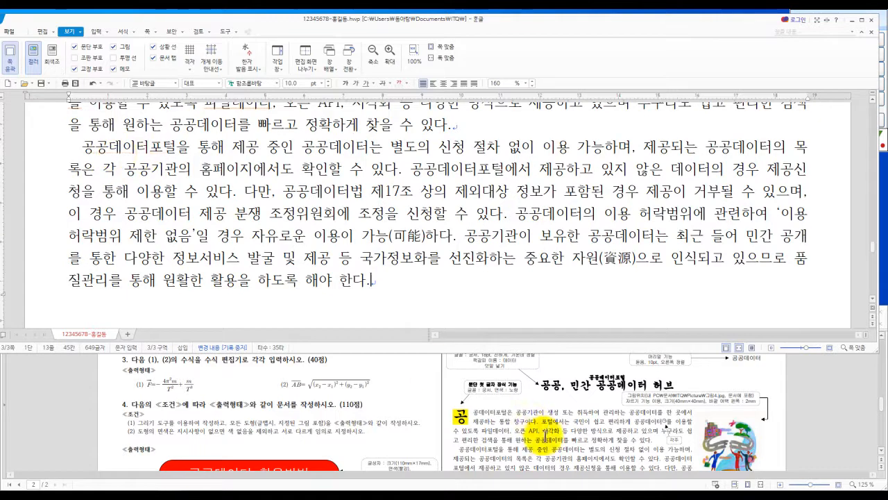
{"action": "scroll", "coordinate": [510, 410], "scroll_direction": "down", "scroll_amount": 1}
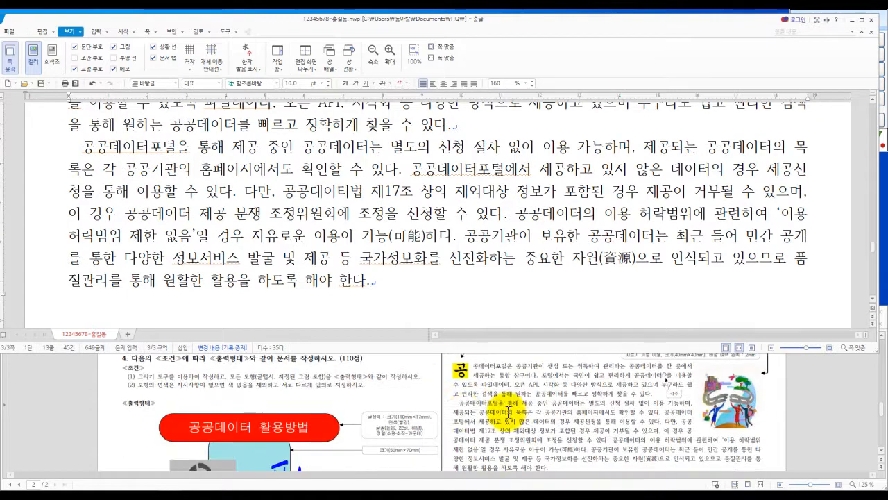
{"action": "left_click", "coordinate": [460, 404]}
{"action": "left_click_drag", "start_coordinate": [460, 403], "coordinate": [543, 465]}
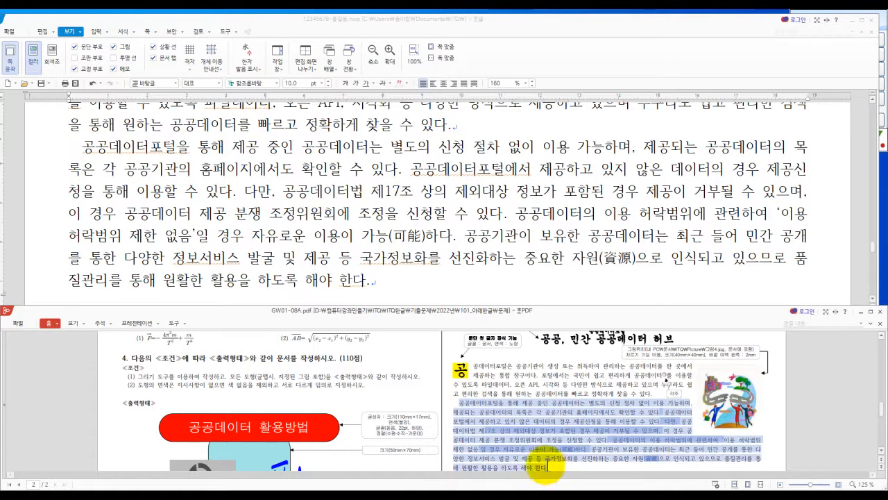
Step: Delete the parenthesized Hanja "(可能)" after 가능 in the second body paragraph of the answer document
{"action": "left_click", "coordinate": [386, 240]}
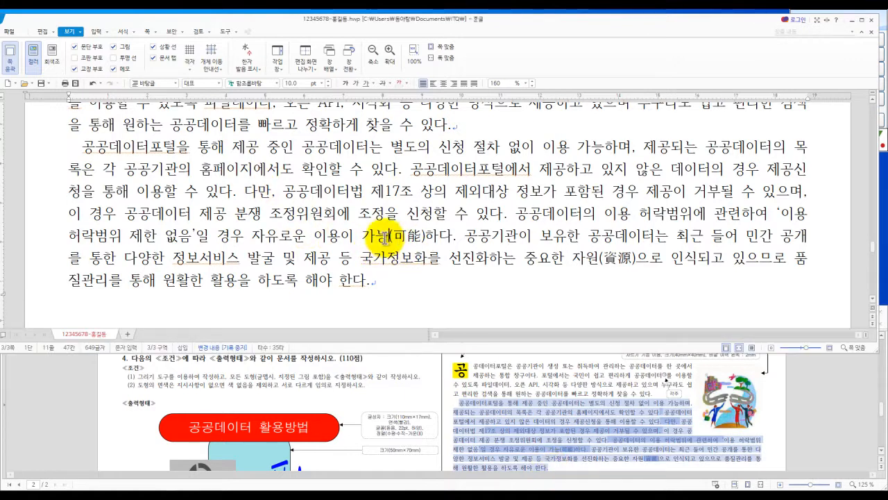
{"action": "left_click", "coordinate": [427, 236]}
{"action": "key", "text": "BackSpace"}
{"action": "key", "text": "BackSpace"}
{"action": "key", "text": "BackSpace"}
{"action": "key", "text": "BackSpace"}
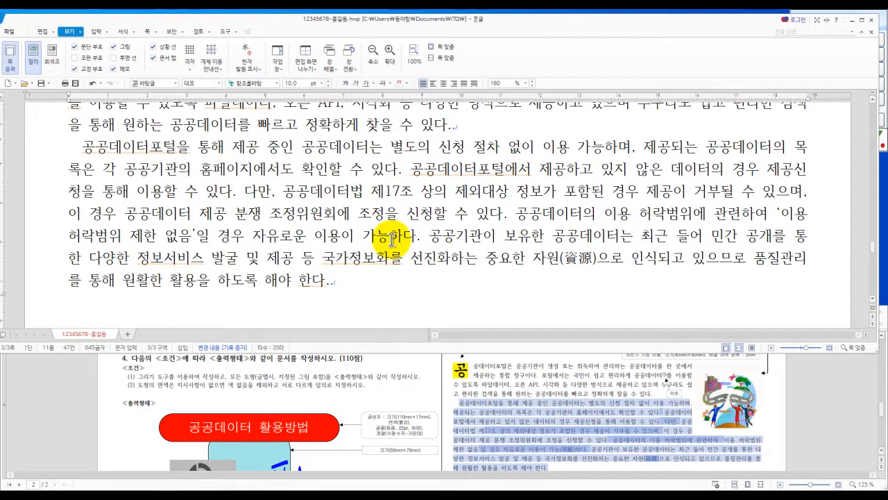
{"action": "key", "text": "F9"}
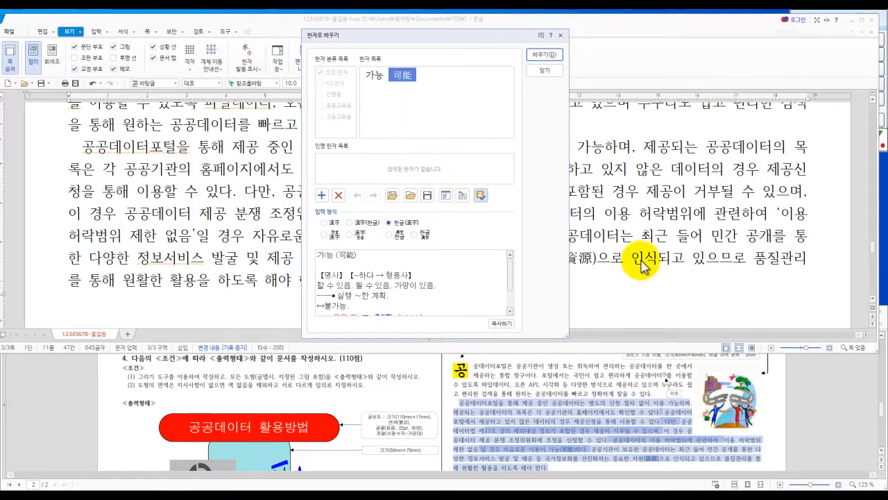
{"action": "key", "text": "Left"}
{"action": "key", "text": "Right"}
{"action": "key", "text": "Left"}
{"action": "key", "text": "Right"}
{"action": "key", "text": "Left"}
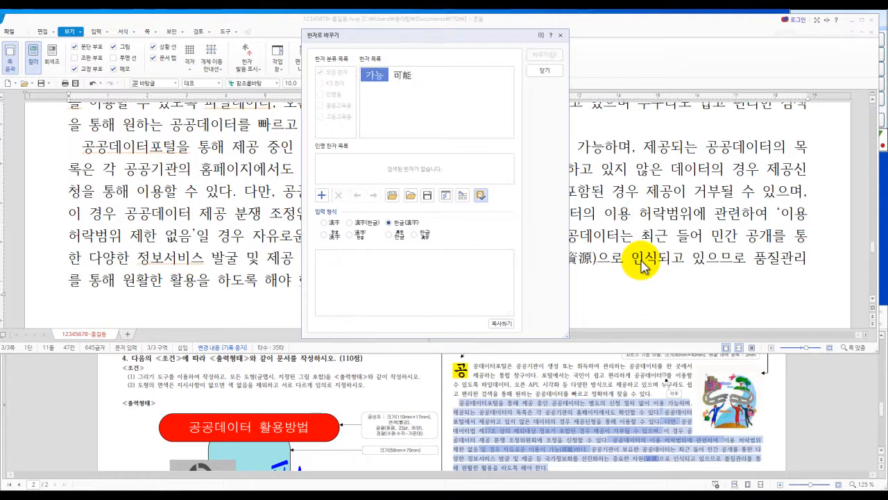
{"action": "key", "text": "Right"}
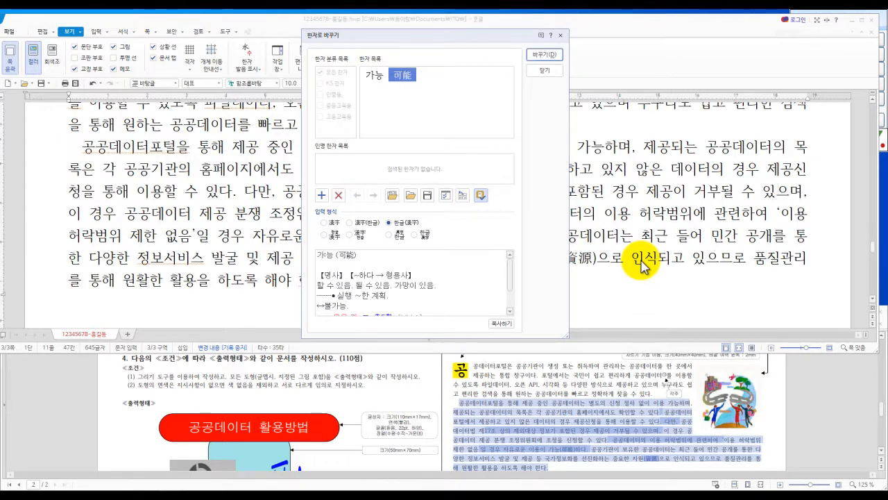
{"action": "key", "text": "Left"}
{"action": "key", "text": "Right"}
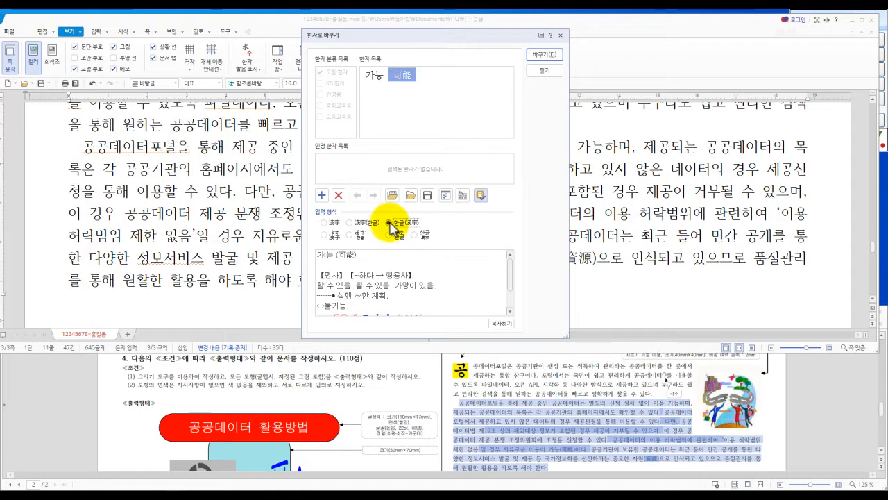
{"action": "left_click", "coordinate": [326, 222]}
{"action": "left_click", "coordinate": [388, 223]}
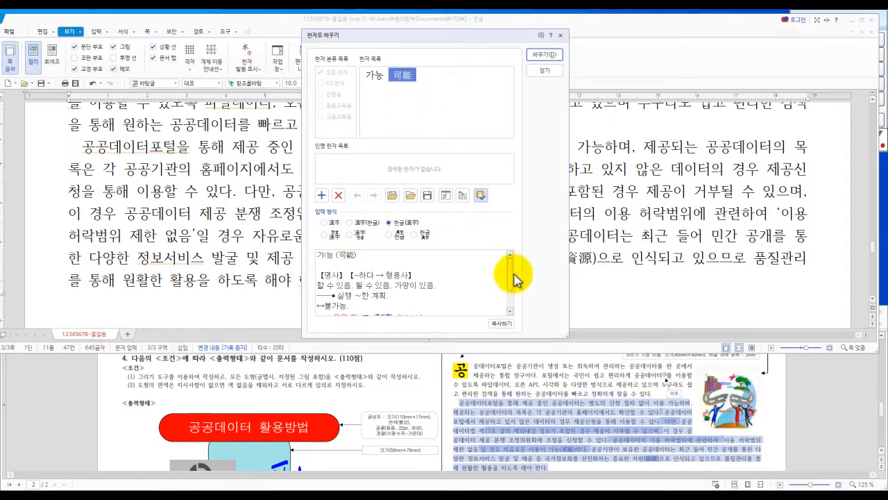
{"action": "left_click", "coordinate": [560, 35]}
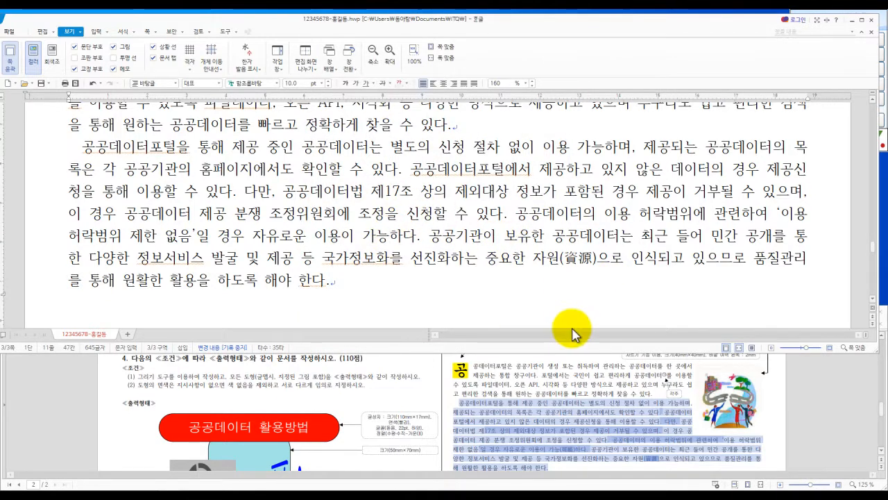
Step: Convert 가능 in the second body paragraph to 가능(可能) using the 한글(漢字) input format
{"action": "key", "text": "F9"}
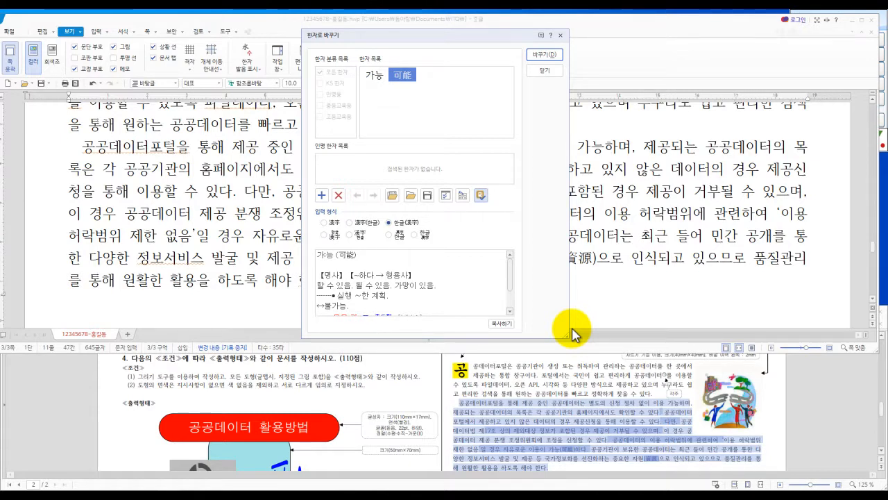
{"action": "key", "text": "Return"}
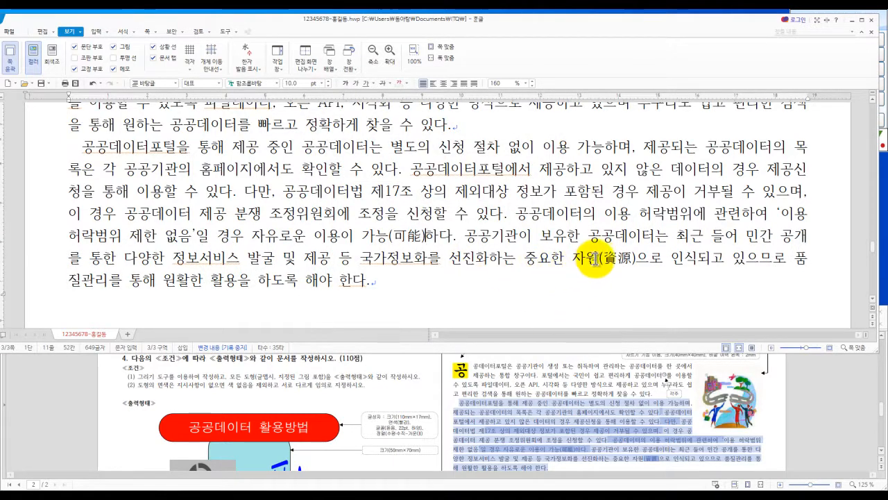
Step: Delete the parenthesized Hanja after 자원 and convert the word to 자원(資源) in the 한글(漢字) input format
{"action": "left_click_drag", "start_coordinate": [599, 259], "coordinate": [635, 260]}
{"action": "key", "text": "Delete"}
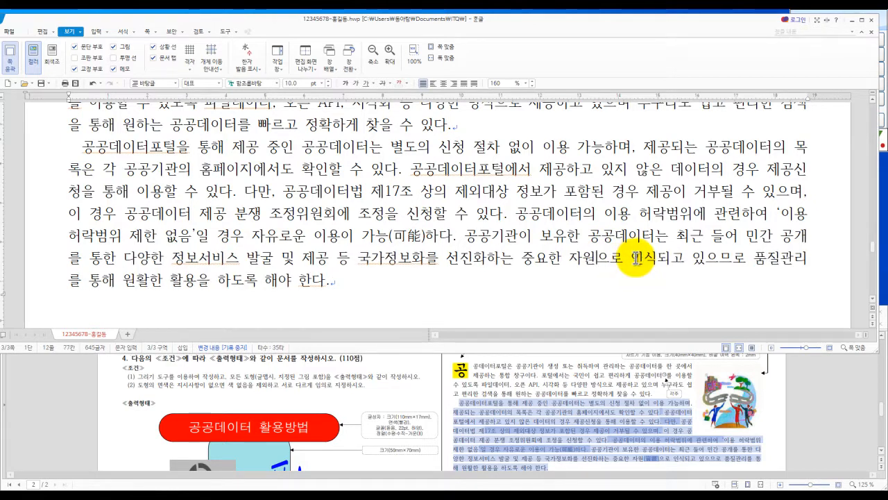
{"action": "key", "text": "F9"}
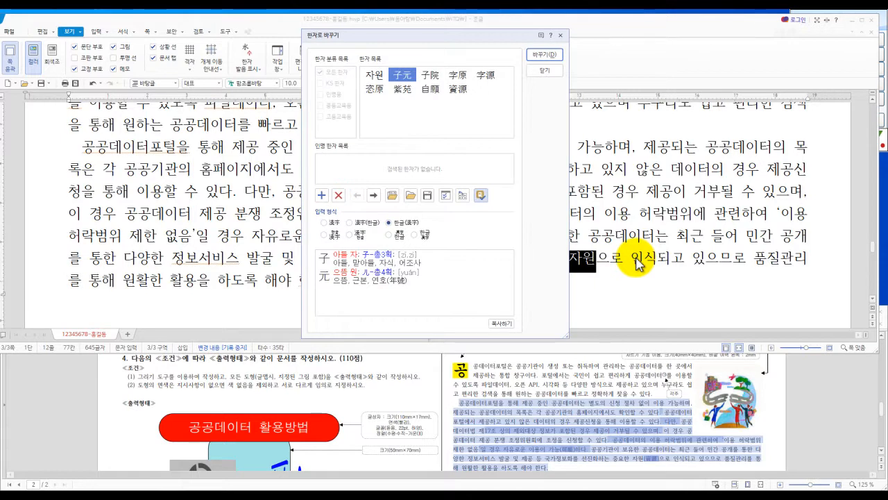
{"action": "key", "text": "Down"}
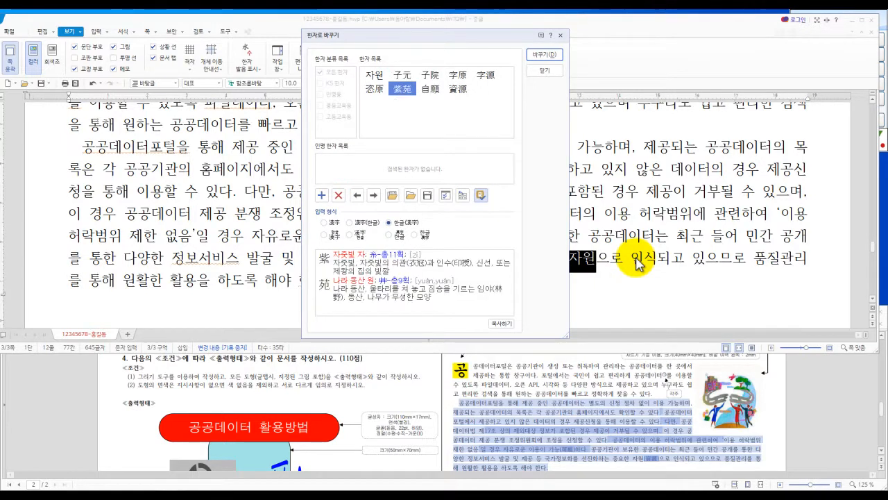
{"action": "key", "text": "Right"}
{"action": "key", "text": "Right"}
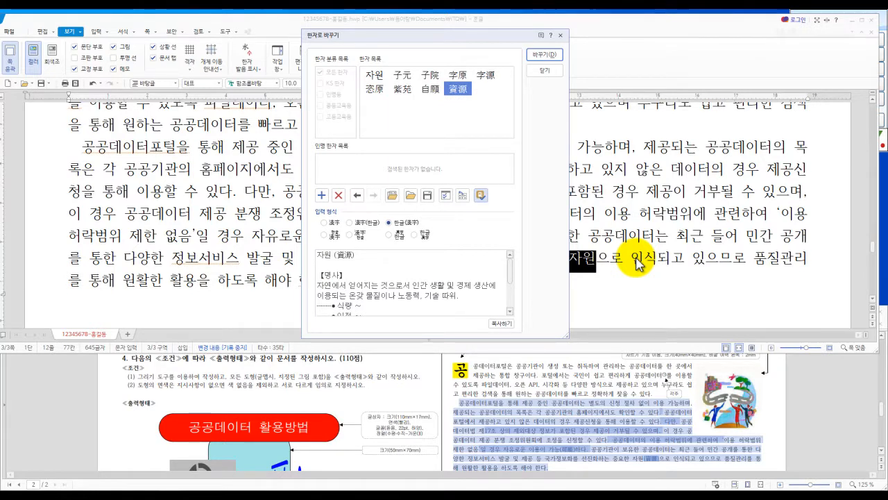
{"action": "key", "text": "Return"}
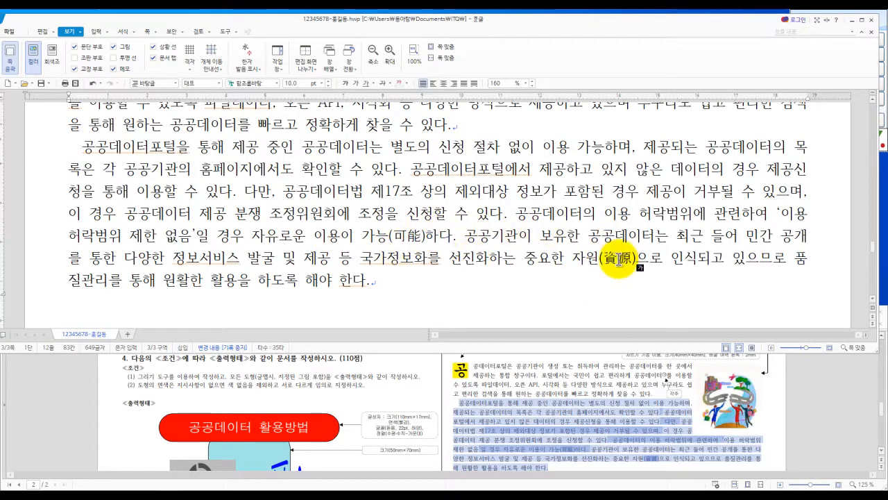
Step: Add two new lines after the second body paragraph, which ends with "활용을 하도록 해야 한다."
{"action": "left_click", "coordinate": [401, 281]}
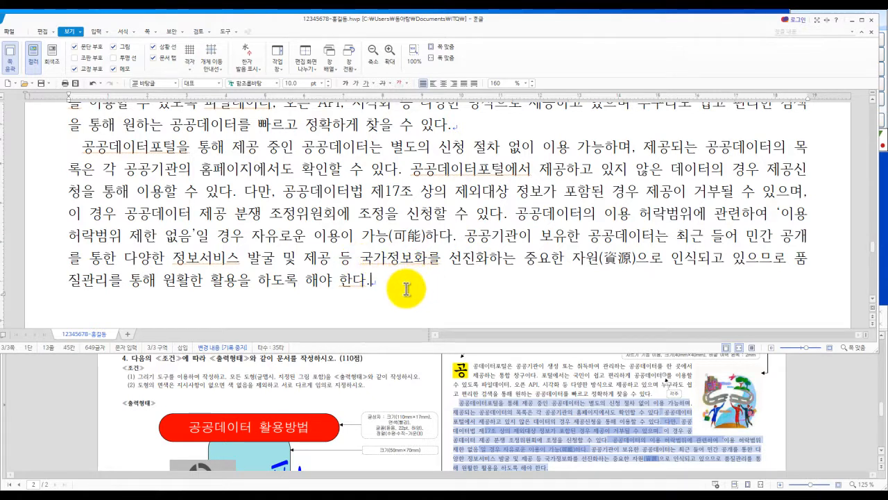
{"action": "scroll", "coordinate": [403, 284], "scroll_direction": "up", "scroll_amount": 2}
{"action": "scroll", "coordinate": [396, 248], "scroll_direction": "down", "scroll_amount": 3}
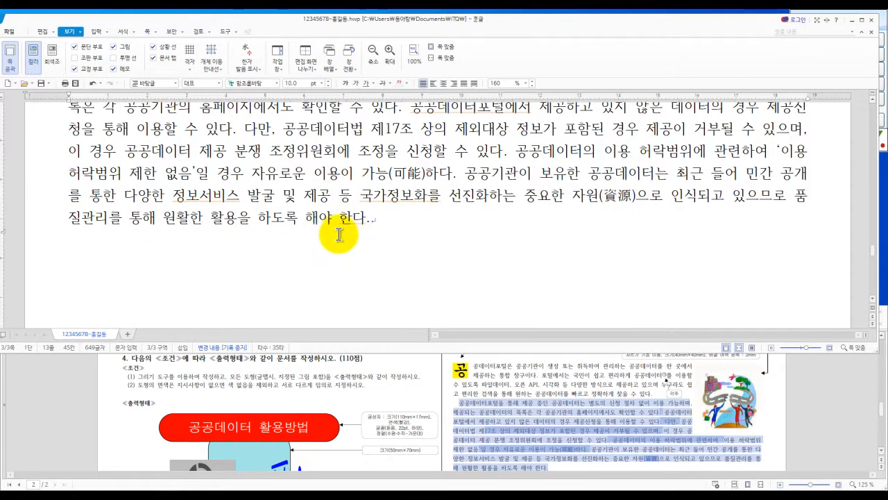
{"action": "scroll", "coordinate": [472, 272], "scroll_direction": "down", "scroll_amount": 1}
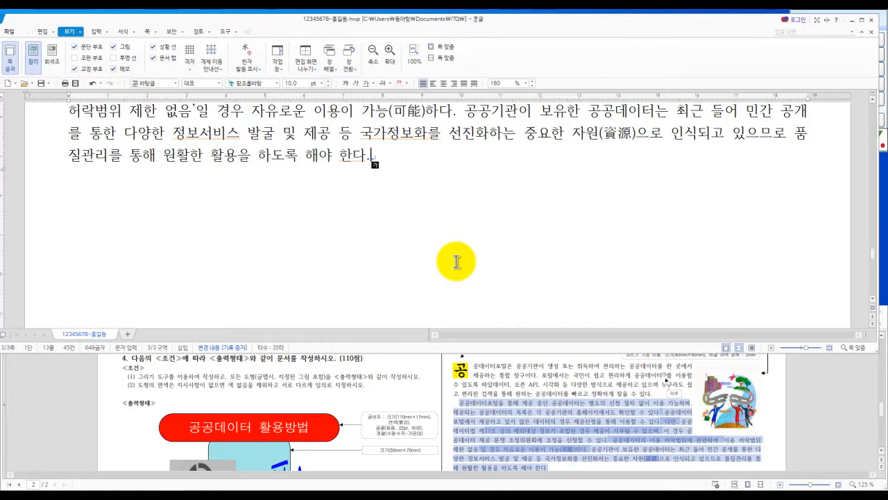
{"action": "key", "text": "Return"}
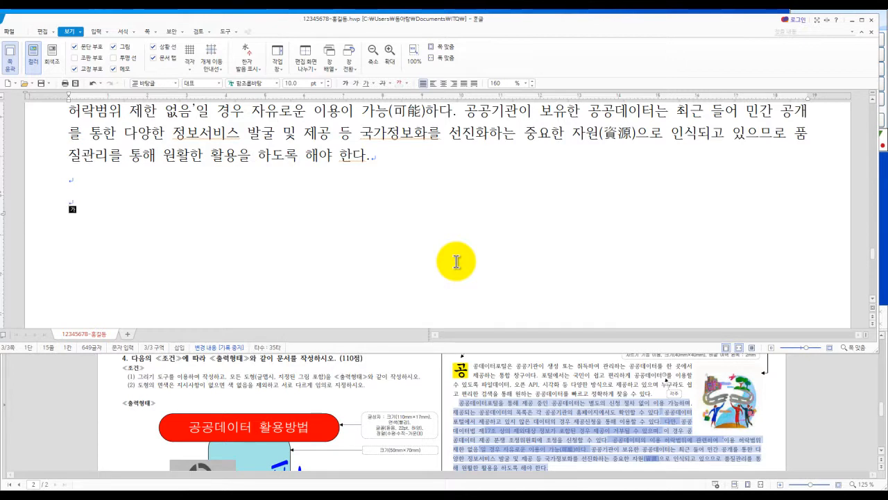
Step: Enter the heading "♣ 공공데이터 활용지원센터의 업무와 조직" below the second body paragraph, after the blank line
{"action": "type", "text": "♣ 공공데이터 활용지원센터의 업무와 조직"}
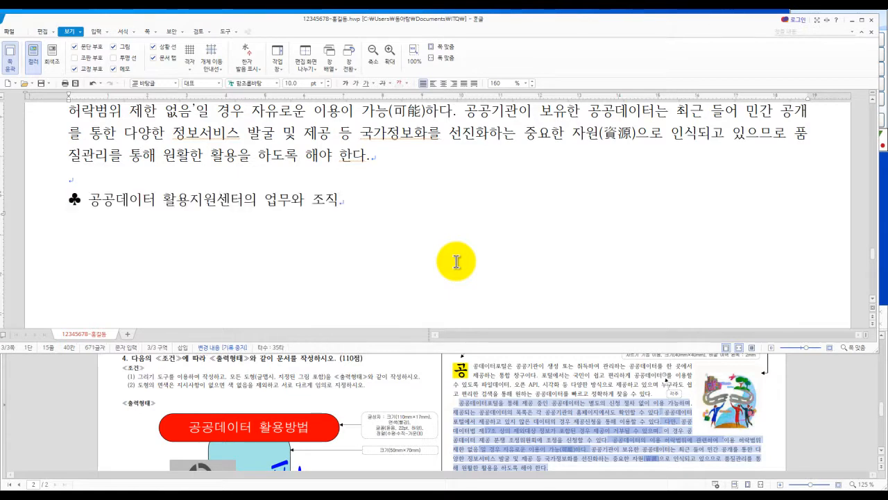
Step: Insert a ♣ from the 전각 기호(일반) set of the HNC character table at the heading's start, and delete the duplicate symbol
{"action": "left_click", "coordinate": [71, 199]}
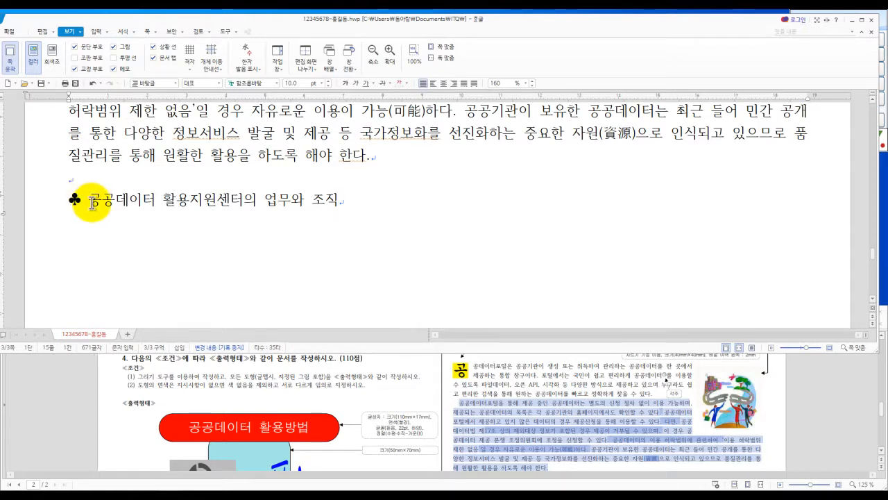
{"action": "key", "text": "ctrl+F10"}
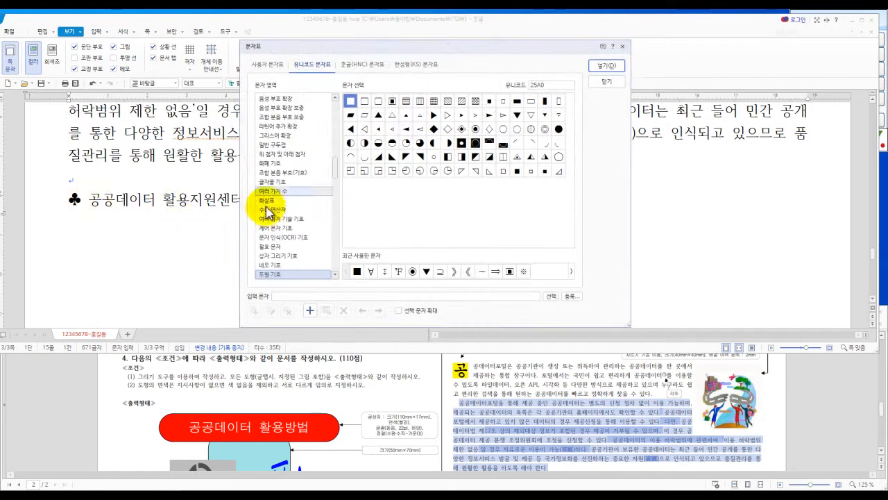
{"action": "left_click", "coordinate": [372, 67]}
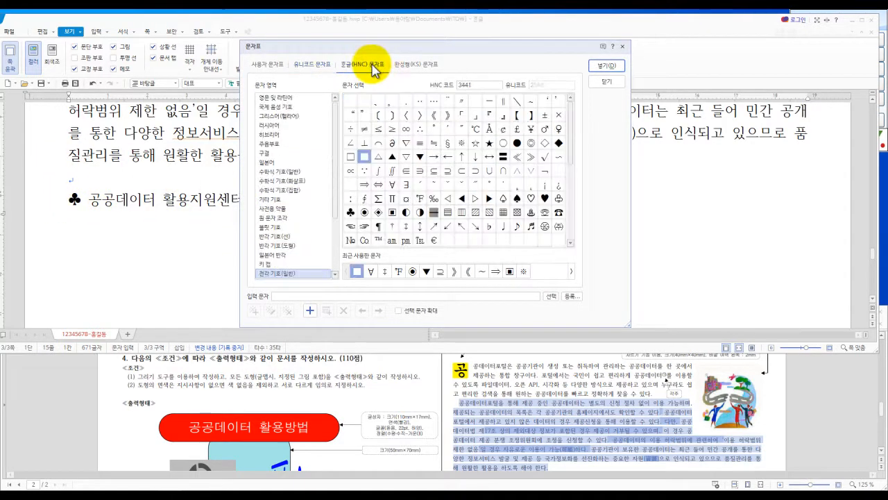
{"action": "left_click", "coordinate": [297, 273]}
{"action": "scroll", "coordinate": [298, 250], "scroll_direction": "down", "scroll_amount": 2}
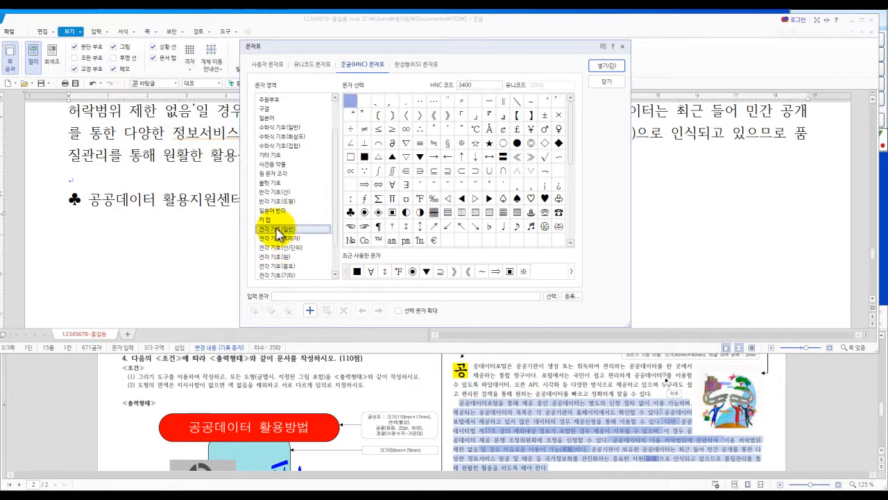
{"action": "scroll", "coordinate": [283, 248], "scroll_direction": "down", "scroll_amount": 1}
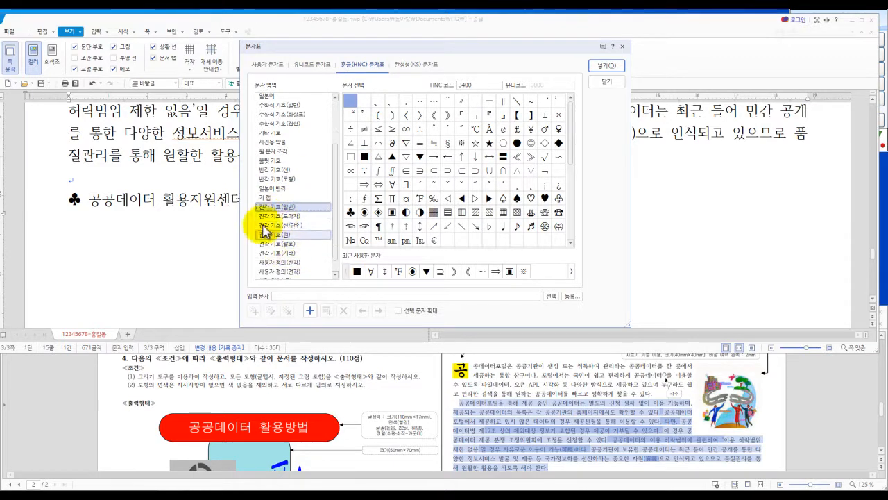
{"action": "left_click", "coordinate": [290, 235]}
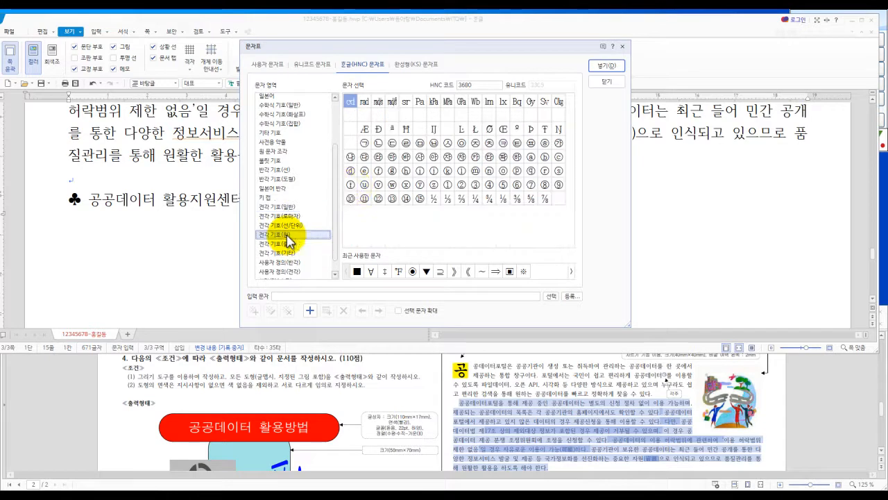
{"action": "left_click", "coordinate": [283, 243]}
{"action": "left_click", "coordinate": [283, 252]}
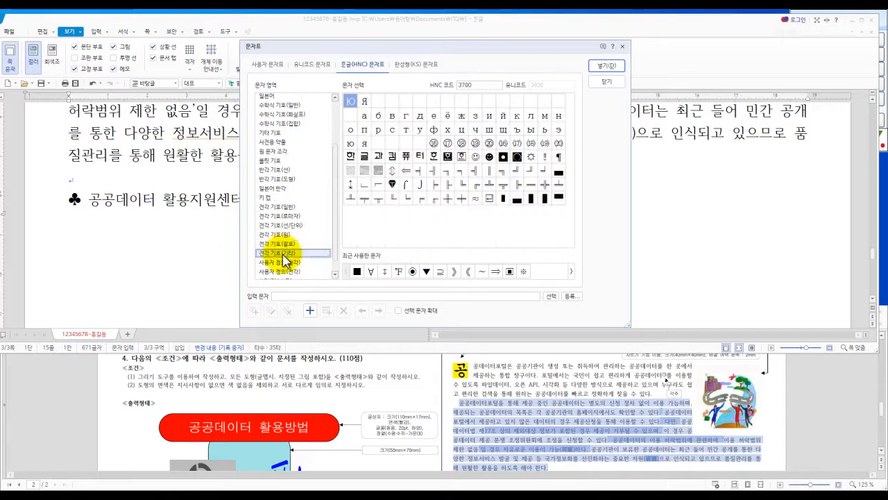
{"action": "left_click", "coordinate": [283, 244]}
{"action": "left_click", "coordinate": [280, 235]}
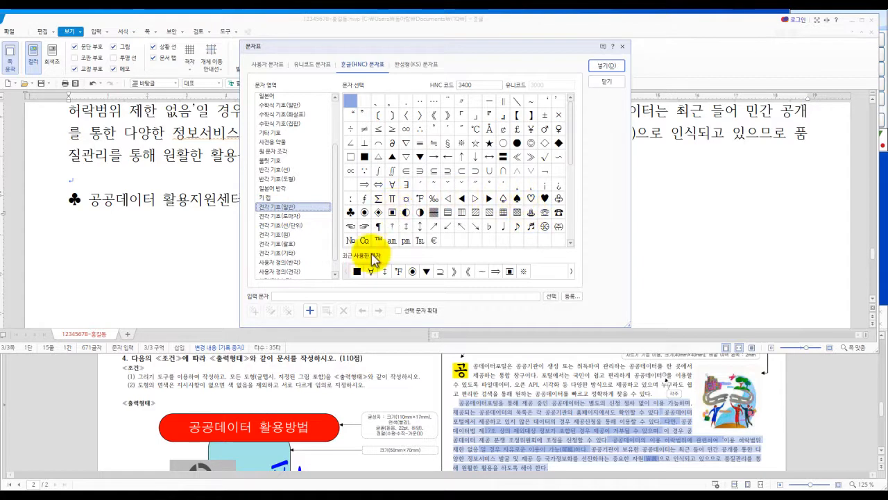
{"action": "scroll", "coordinate": [491, 182], "scroll_direction": "down", "scroll_amount": 1}
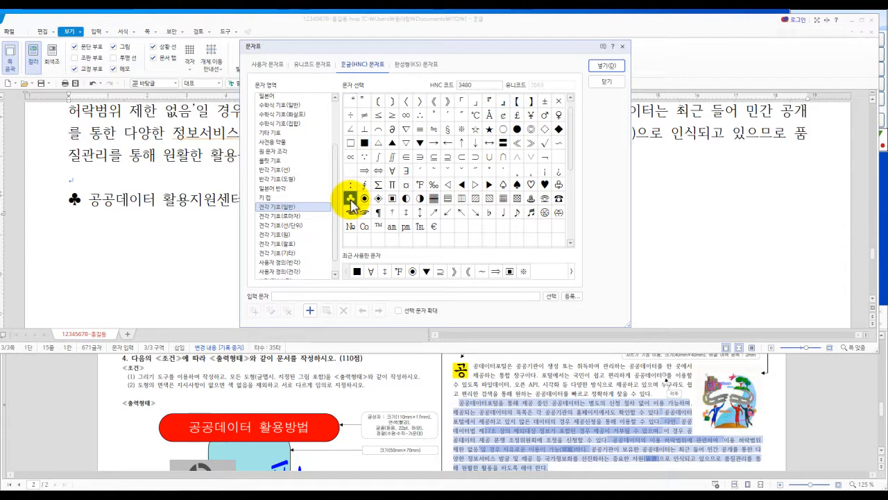
{"action": "left_click", "coordinate": [608, 69]}
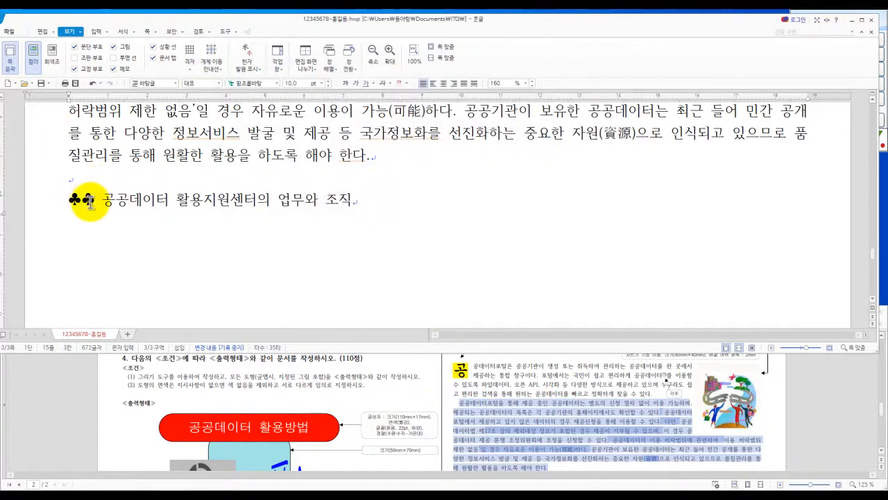
{"action": "key", "text": "BackSpace"}
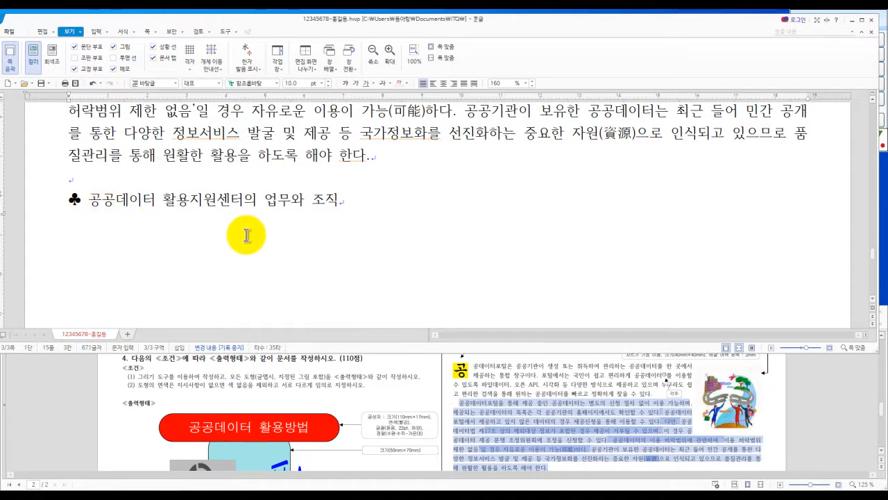
Step: Examine the list items below the heading "공공데이터 활용지원센터의 업무와 조직" in the exam sheet's sample output
{"action": "left_click", "coordinate": [351, 201]}
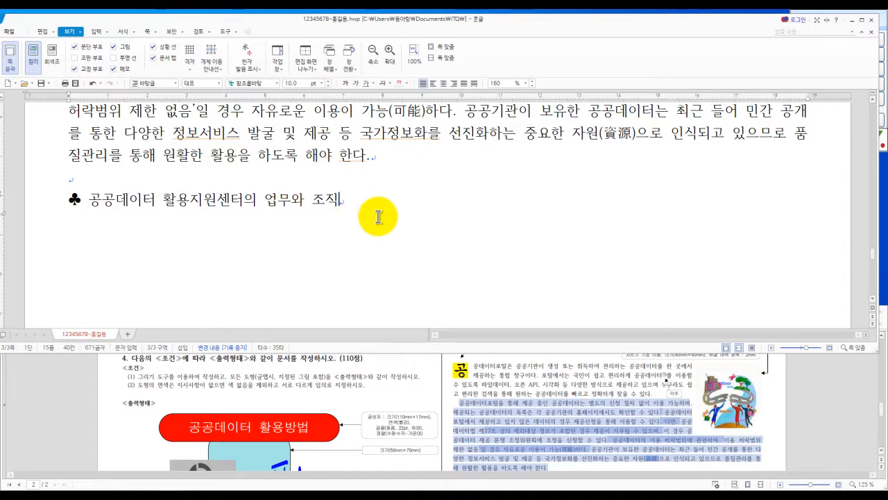
{"action": "scroll", "coordinate": [563, 430], "scroll_direction": "down", "scroll_amount": 3}
{"action": "scroll", "coordinate": [535, 416], "scroll_direction": "up", "scroll_amount": 1}
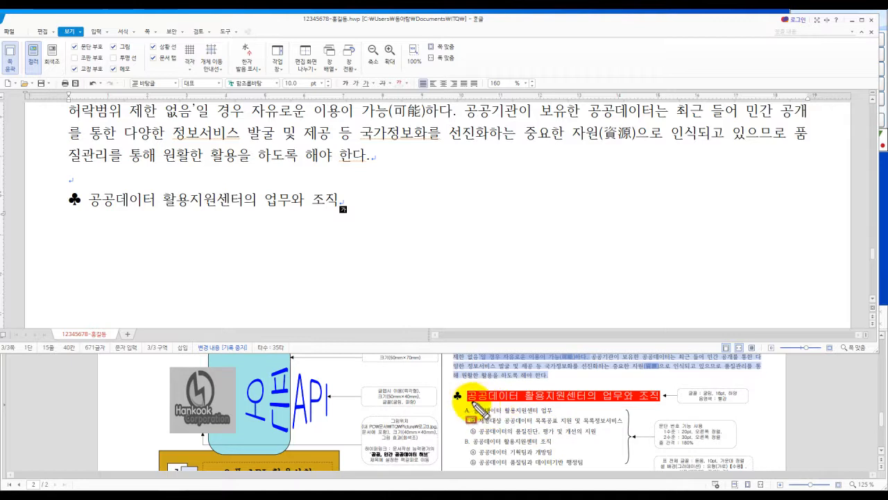
{"action": "left_click_drag", "start_coordinate": [460, 402], "coordinate": [637, 402]}
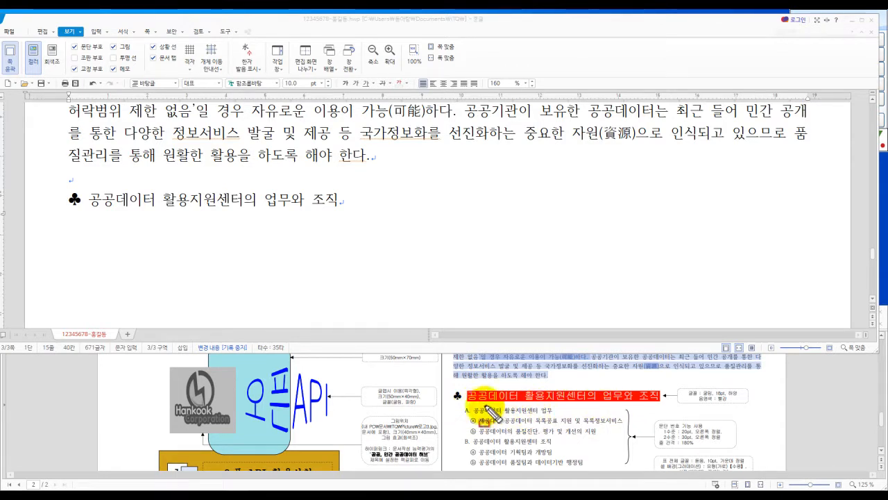
{"action": "left_click_drag", "start_coordinate": [465, 403], "coordinate": [618, 405]}
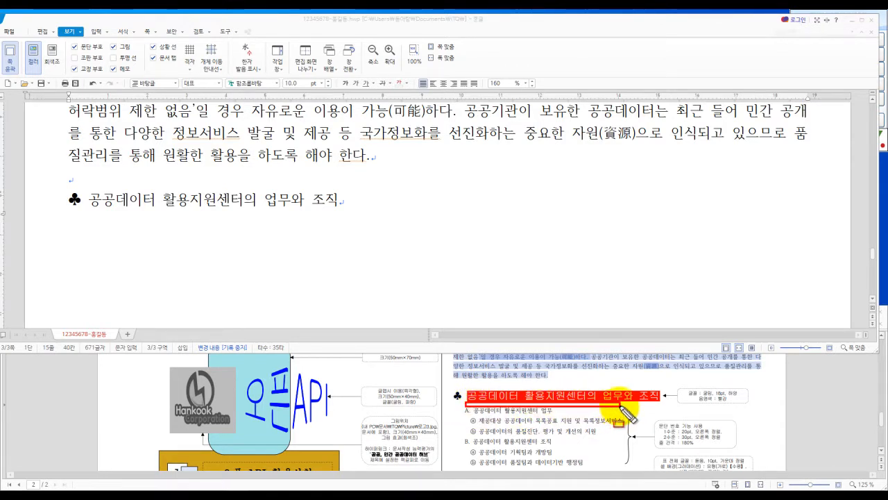
{"action": "left_click_drag", "start_coordinate": [476, 416], "coordinate": [571, 418]}
{"action": "left_click_drag", "start_coordinate": [482, 426], "coordinate": [583, 427]}
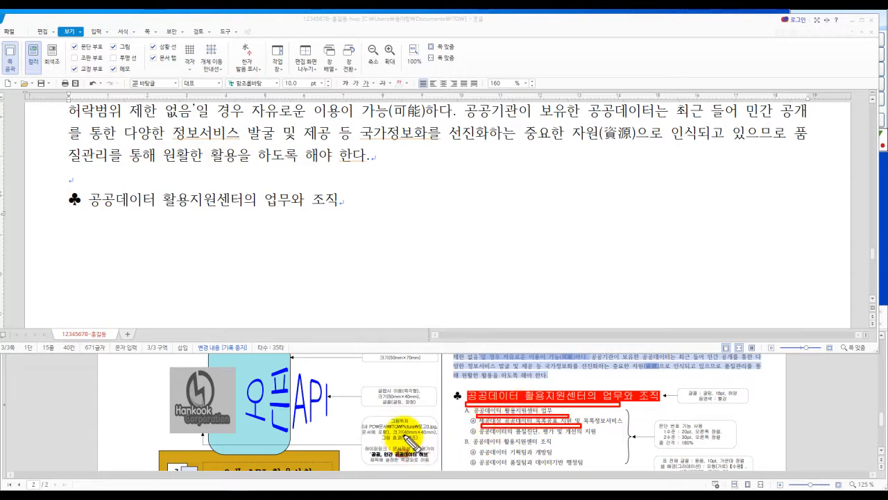
{"action": "key", "text": "Escape"}
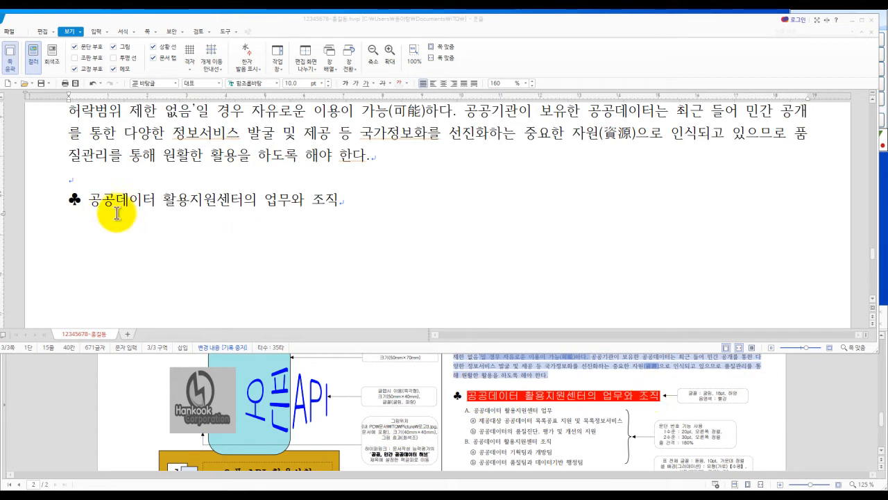
Step: Enter the six list lines below the heading, from "공공데이터 활용지원센터 업무" to "공공데이터 품질팀과 데이터기반 행정팀", each on its own line
{"action": "left_click", "coordinate": [363, 199]}
{"action": "key", "text": "Return"}
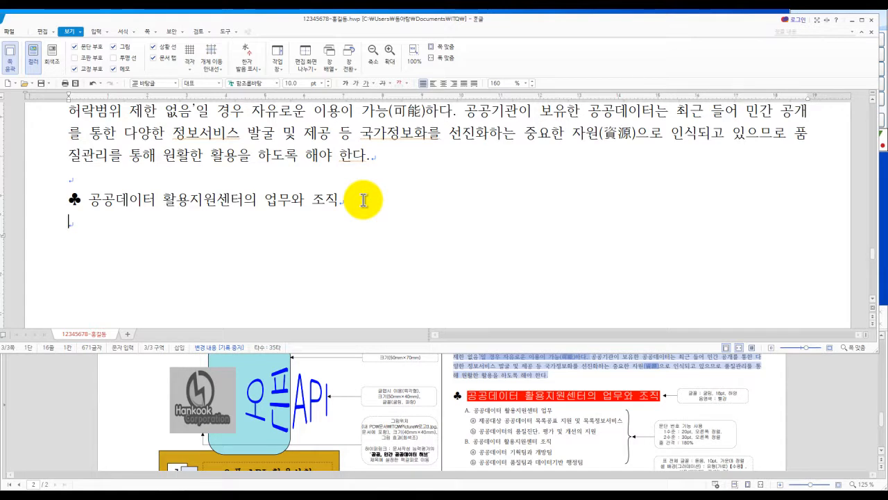
{"action": "type", "text": "공공데이터 활용지원센터 업무 제공대상 공공데이터 목록공표 지원 및 목록정보서비스 공공데이터의 품질진단, 평가 및 개선의 지원 공공데이터 활용지원센터 조직 공공데이터 기획팀과 개방팀 공공데이터 품질팀과 데이터기반 행정팀"}
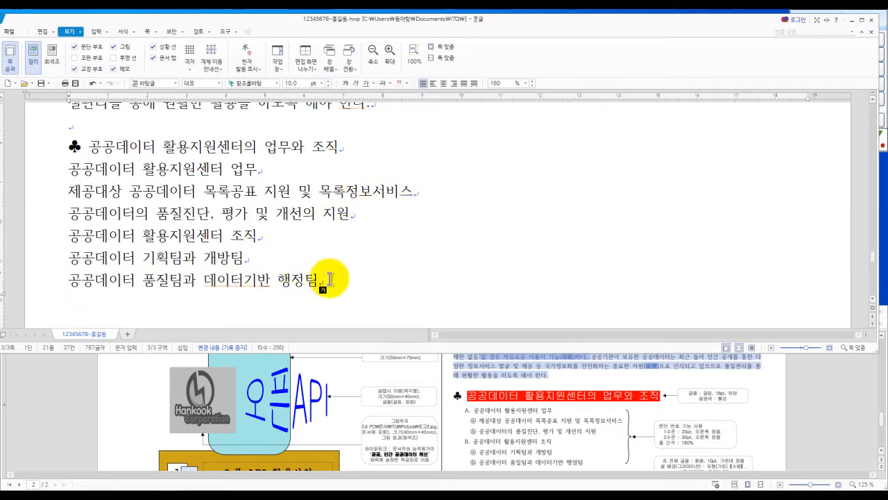
Step: Add the heading "♣ 공공데이터의 활용사례" after a blank line below the list, with an empty line under it
{"action": "scroll", "coordinate": [528, 383], "scroll_direction": "down", "scroll_amount": 5}
{"action": "scroll", "coordinate": [523, 381], "scroll_direction": "up", "scroll_amount": 2}
{"action": "scroll", "coordinate": [523, 381], "scroll_direction": "down", "scroll_amount": 2}
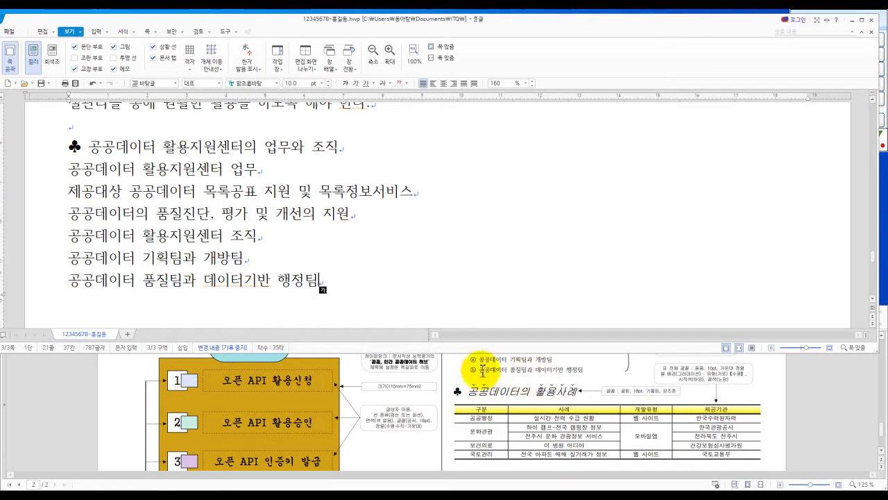
{"action": "left_click_drag", "start_coordinate": [450, 374], "coordinate": [650, 385]}
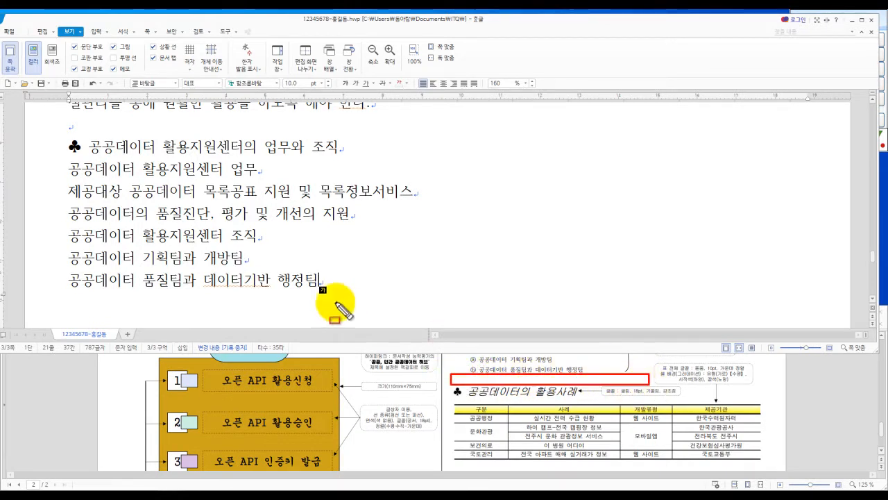
{"action": "key", "text": "Escape"}
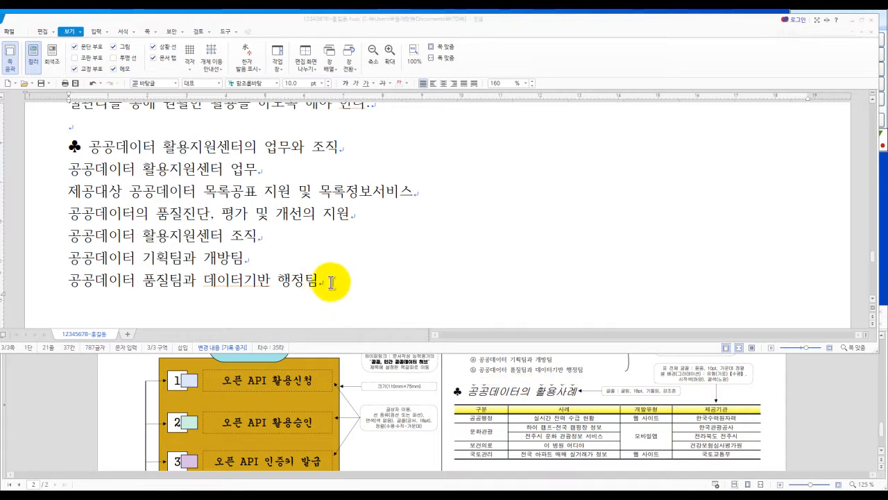
{"action": "key", "text": "Return"}
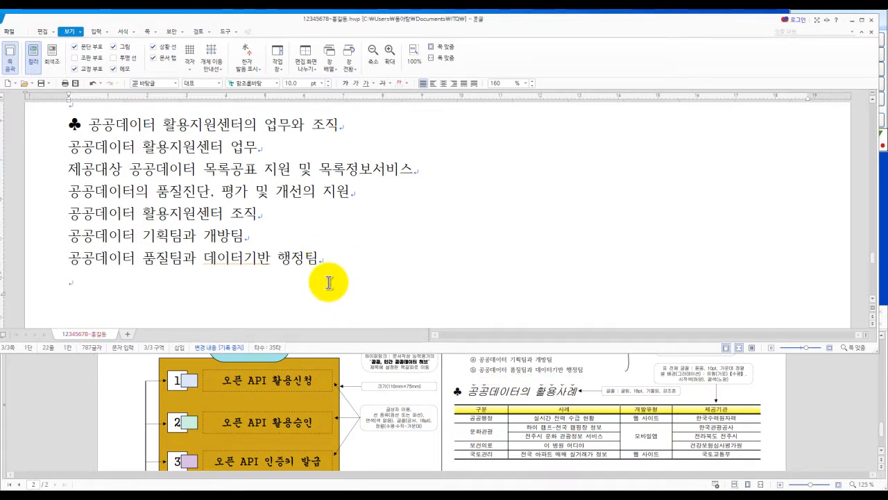
{"action": "key", "text": "Return"}
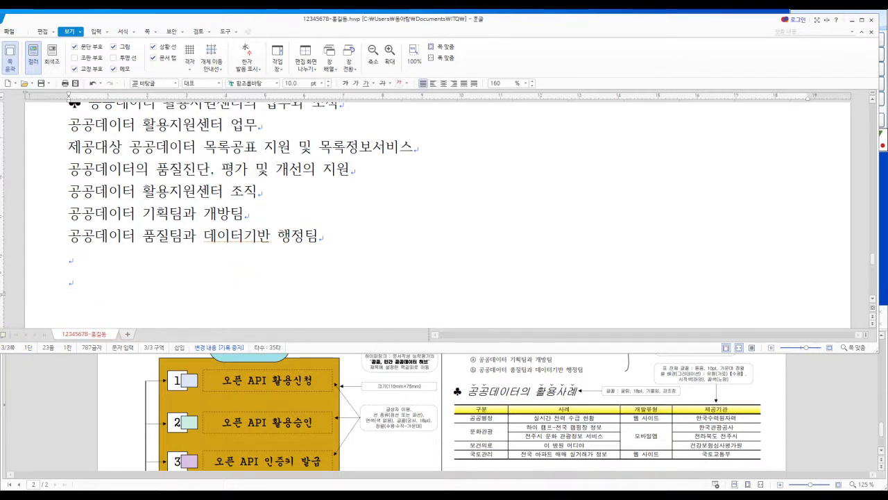
{"action": "type", "text": "♣ 공공데이터의 활용사례"}
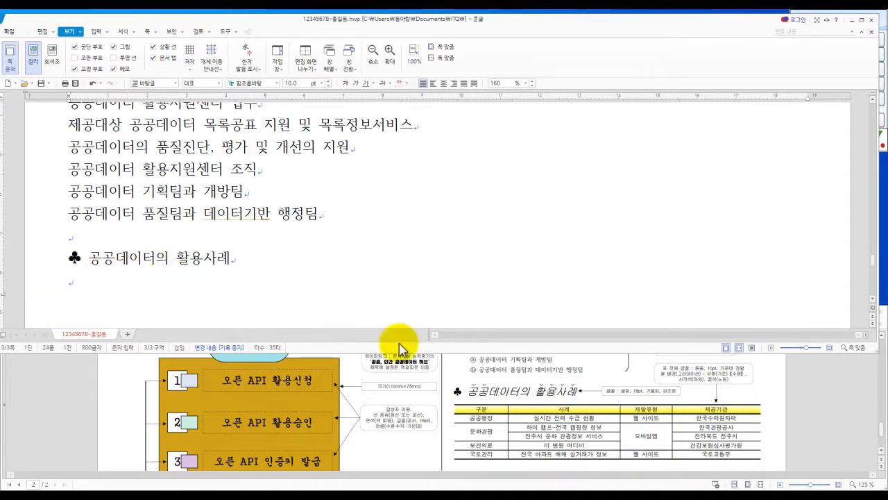
Step: Examine the row and column structure of the table under "공공데이터의 활용사례" in the exam sheet
{"action": "scroll", "coordinate": [479, 389], "scroll_direction": "down", "scroll_amount": 2}
{"action": "scroll", "coordinate": [479, 388], "scroll_direction": "up", "scroll_amount": 2}
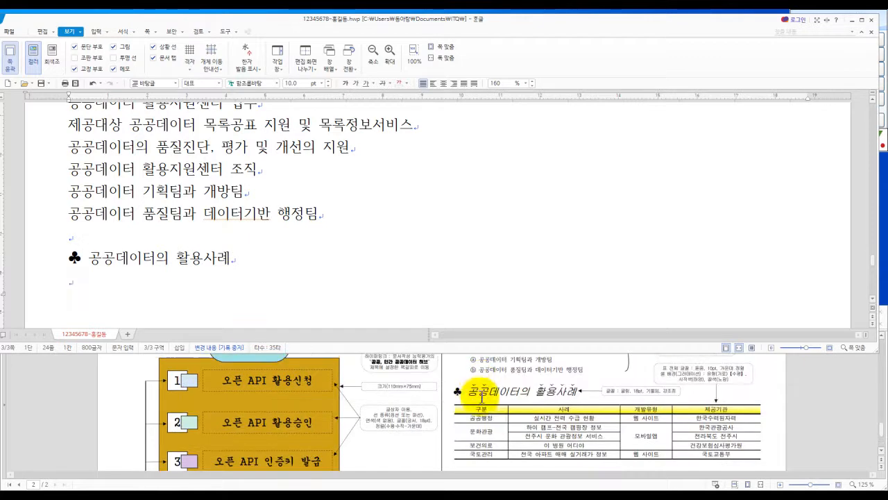
{"action": "left_click_drag", "start_coordinate": [456, 411], "coordinate": [759, 408]}
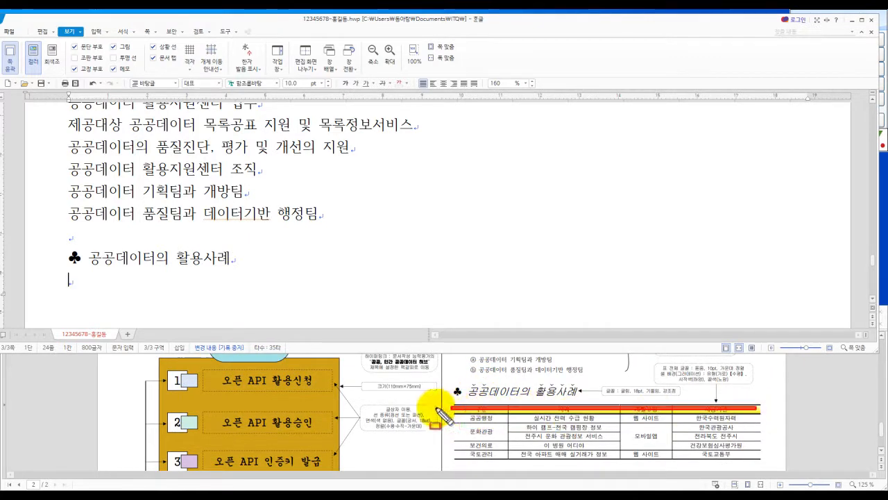
{"action": "left_click_drag", "start_coordinate": [457, 417], "coordinate": [756, 417]}
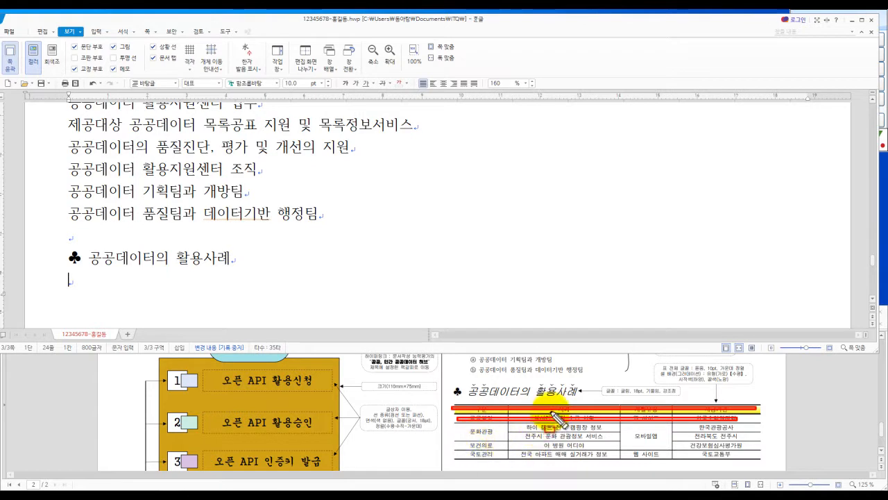
{"action": "left_click_drag", "start_coordinate": [458, 427], "coordinate": [770, 426]}
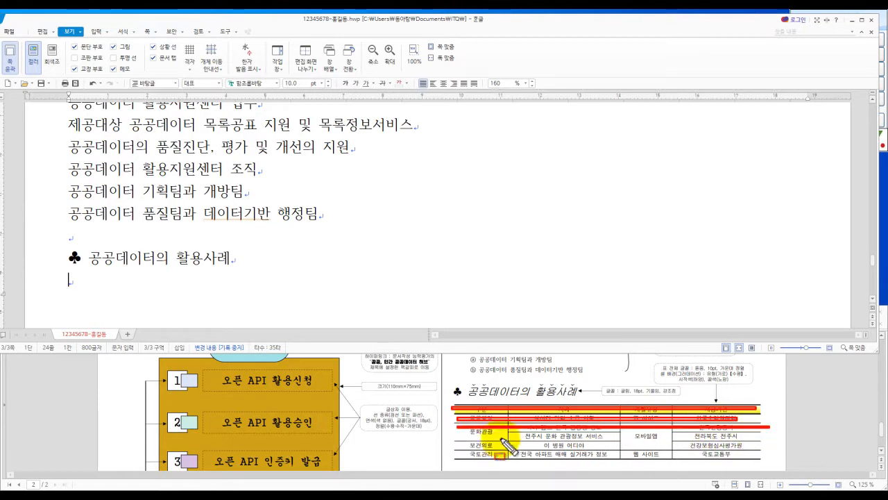
{"action": "left_click_drag", "start_coordinate": [452, 437], "coordinate": [762, 437]}
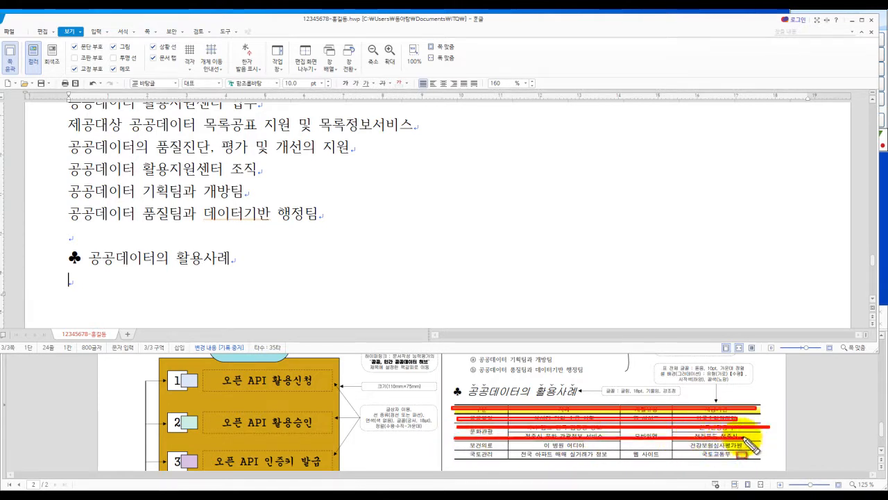
{"action": "left_click_drag", "start_coordinate": [467, 449], "coordinate": [707, 450]}
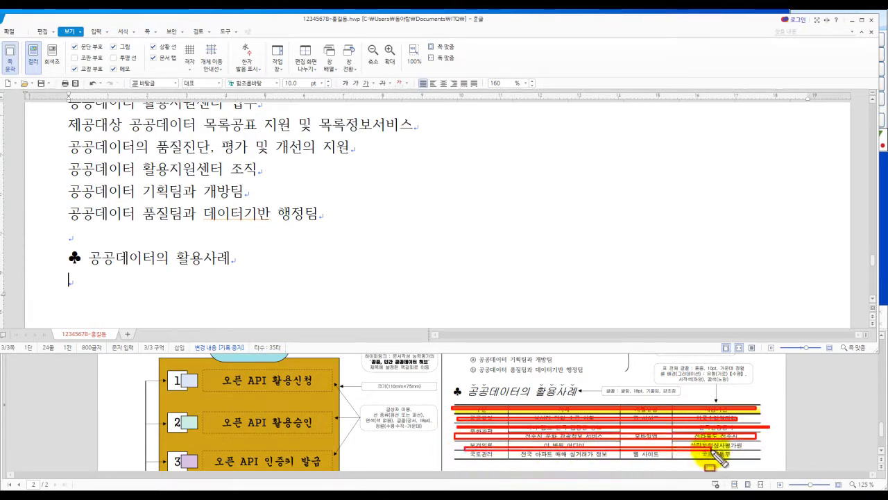
{"action": "mouse_move", "coordinate": [443, 453]}
{"action": "left_mouse_down"}
{"action": "mouse_move", "coordinate": [766, 459]}
{"action": "mouse_move", "coordinate": [442, 458]}
{"action": "left_mouse_up"}
{"action": "mouse_move", "coordinate": [490, 395]}
{"action": "left_mouse_down"}
{"action": "mouse_move", "coordinate": [451, 389]}
{"action": "mouse_move", "coordinate": [492, 466]}
{"action": "mouse_move", "coordinate": [491, 390]}
{"action": "left_mouse_up"}
{"action": "left_click_drag", "start_coordinate": [546, 384], "coordinate": [587, 466]}
{"action": "left_click_drag", "start_coordinate": [639, 385], "coordinate": [661, 467]}
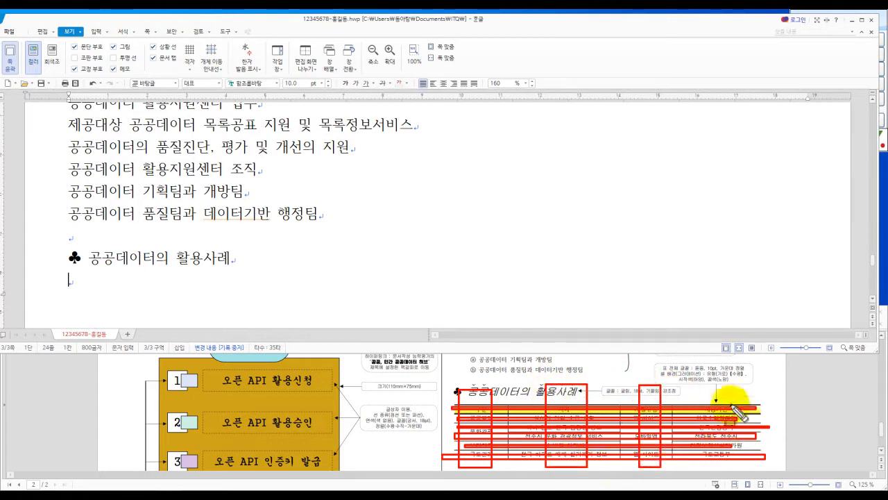
{"action": "left_click_drag", "start_coordinate": [705, 387], "coordinate": [732, 466]}
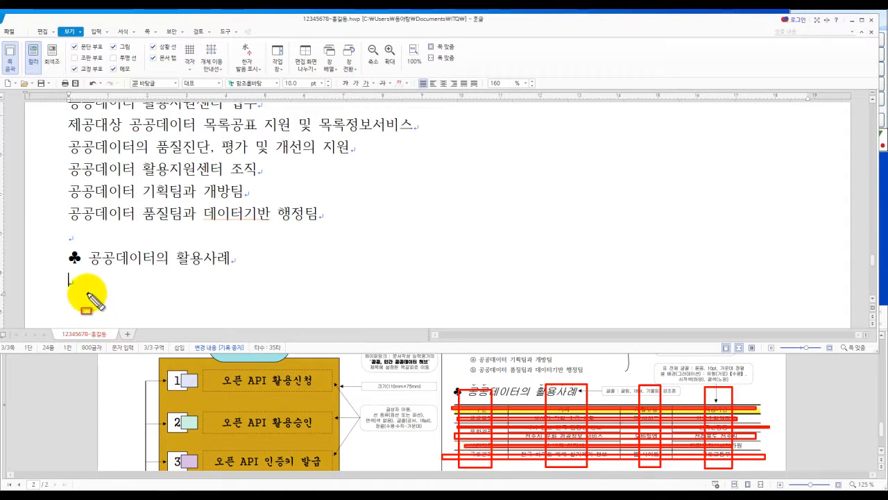
{"action": "key", "text": "Escape"}
{"action": "left_click", "coordinate": [73, 286]}
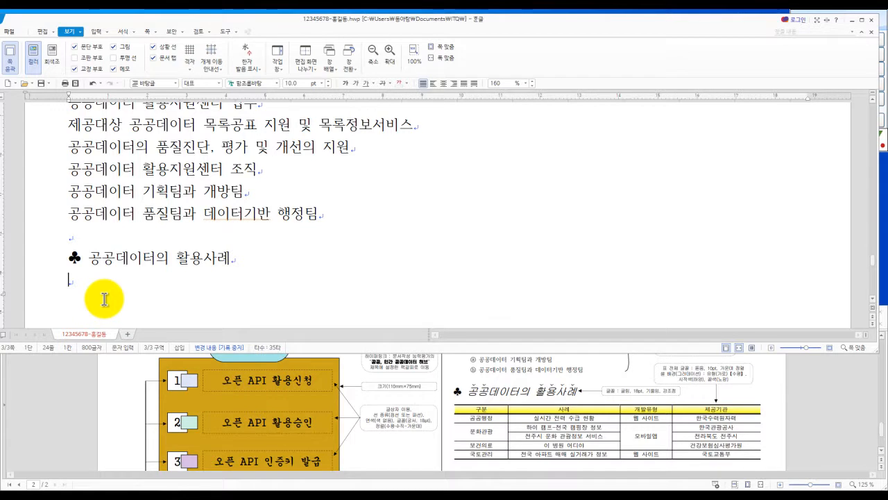
Step: Insert a table with 6 rows and 4 columns, treated as a character (글자처럼 취급), below the heading "공공데이터의 활용사례"
{"action": "left_click", "coordinate": [101, 32]}
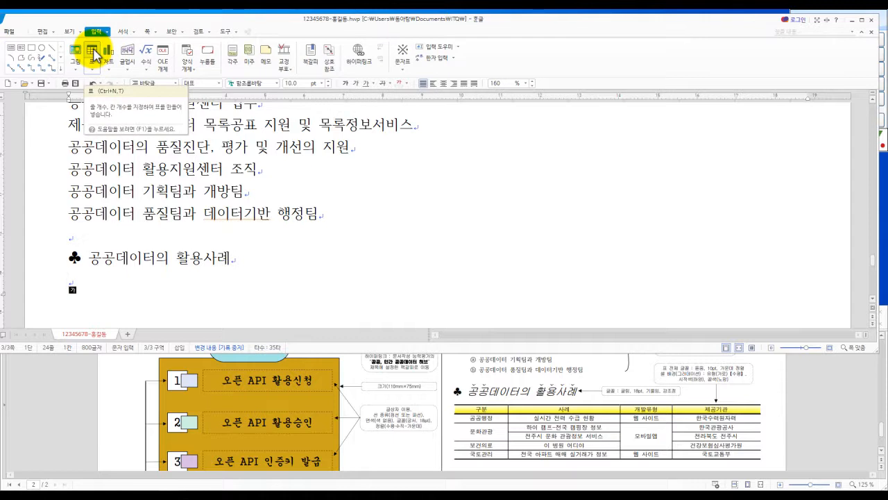
{"action": "left_click", "coordinate": [92, 53]}
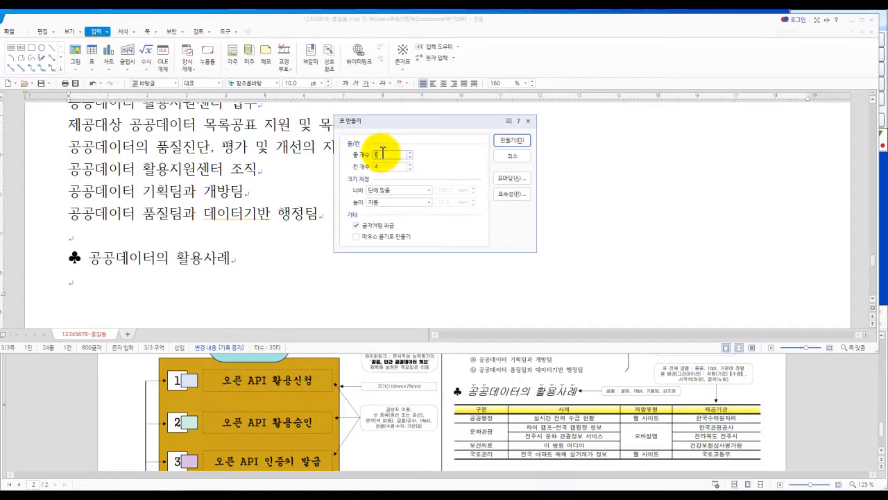
{"action": "type", "text": "6"}
{"action": "key", "text": "Tab"}
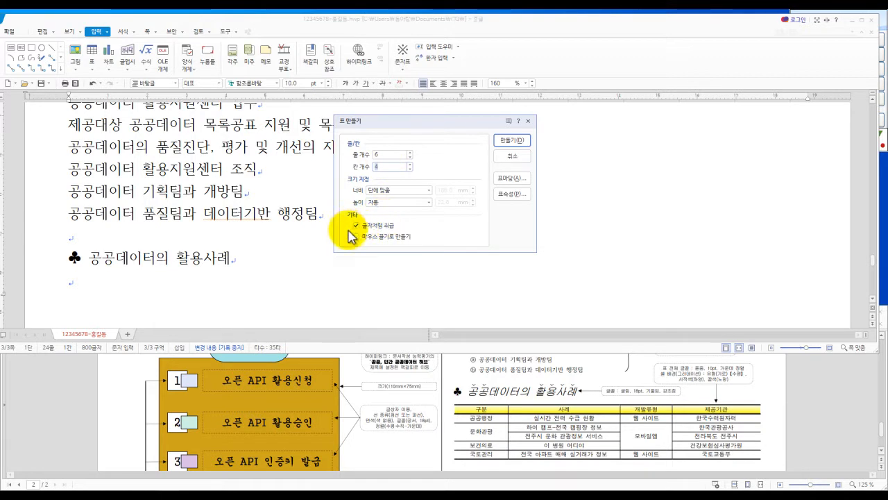
{"action": "left_click_drag", "start_coordinate": [346, 221], "coordinate": [401, 232]}
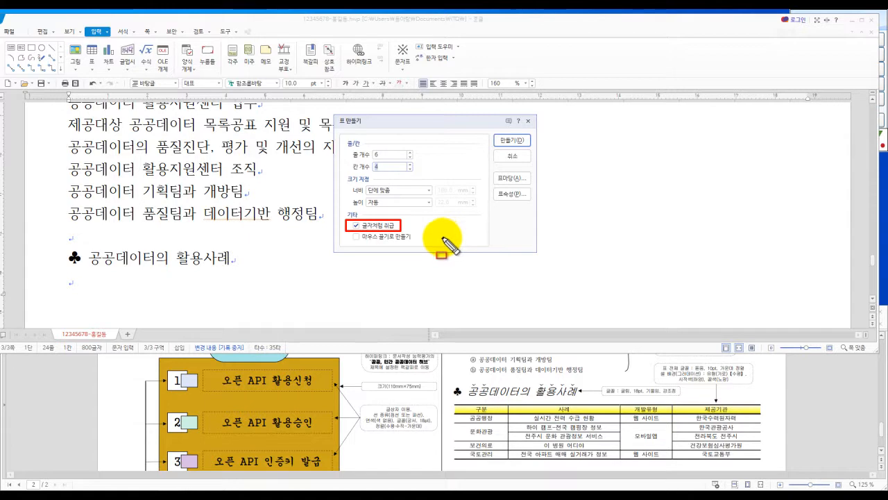
{"action": "left_click", "coordinate": [510, 141]}
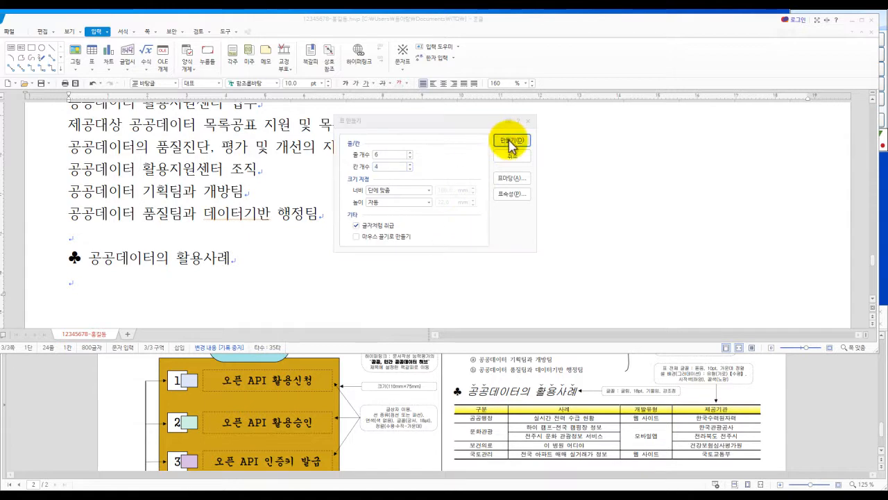
Step: Fill the new table from its first cell by pasting the copied table cells with the 내용만 덮어쓰기 option
{"action": "scroll", "coordinate": [333, 204], "scroll_direction": "down", "scroll_amount": 3}
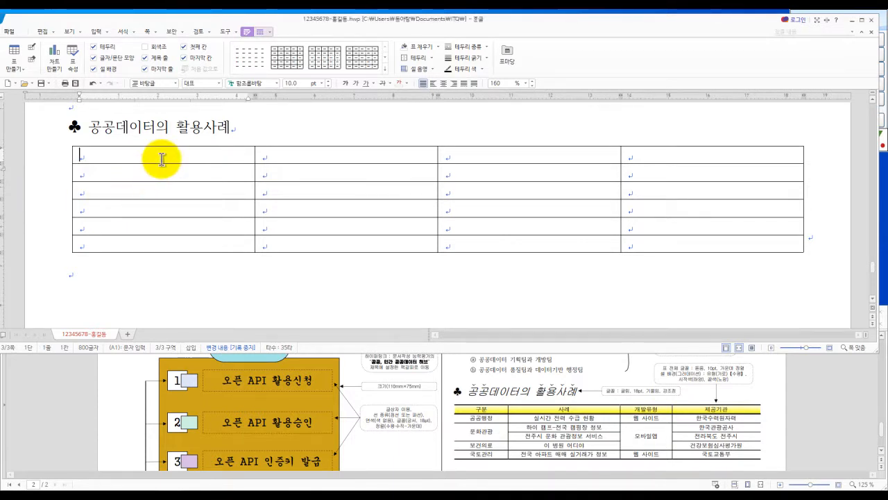
{"action": "key", "text": "ctrl+v"}
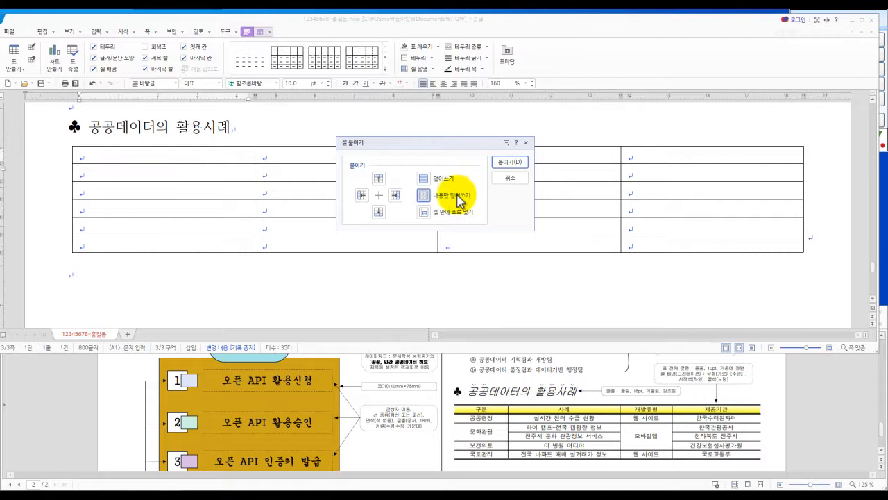
{"action": "left_click", "coordinate": [508, 162]}
{"action": "scroll", "coordinate": [269, 275], "scroll_direction": "down", "scroll_amount": 3}
{"action": "scroll", "coordinate": [294, 254], "scroll_direction": "up", "scroll_amount": 3}
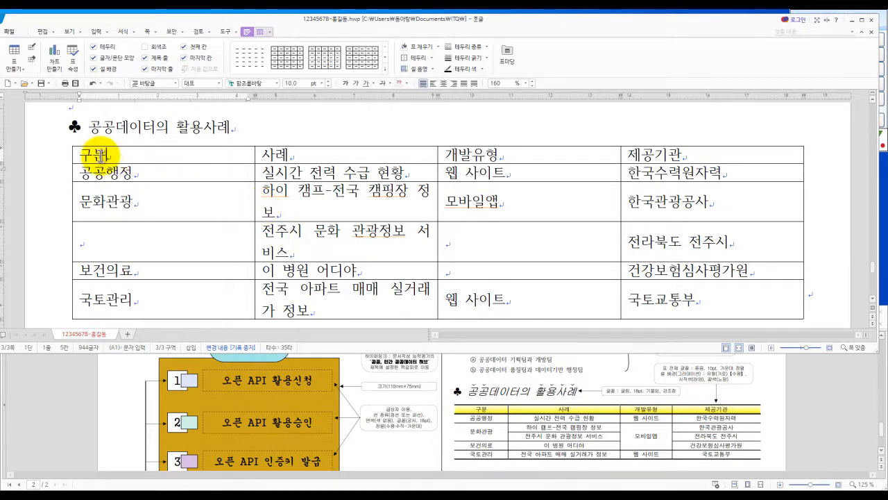
Step: Check the filled table cell by cell against the exam sheet, including the blank cells under 문화관광 and 모바일앱 and the wrapped 사례 entries
{"action": "key", "text": "Tab"}
{"action": "key", "text": "Tab"}
{"action": "key", "text": "Tab"}
{"action": "key", "text": "Tab"}
{"action": "key", "text": "Tab"}
{"action": "key", "text": "Tab"}
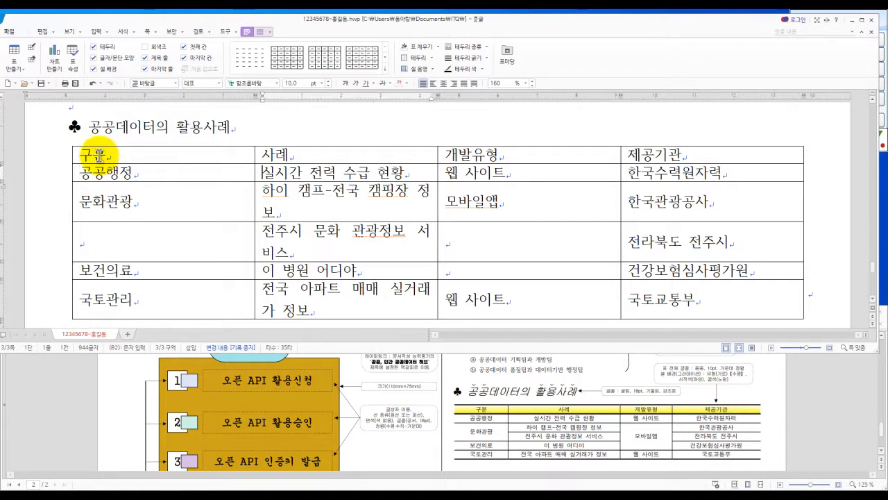
{"action": "key", "text": "Tab"}
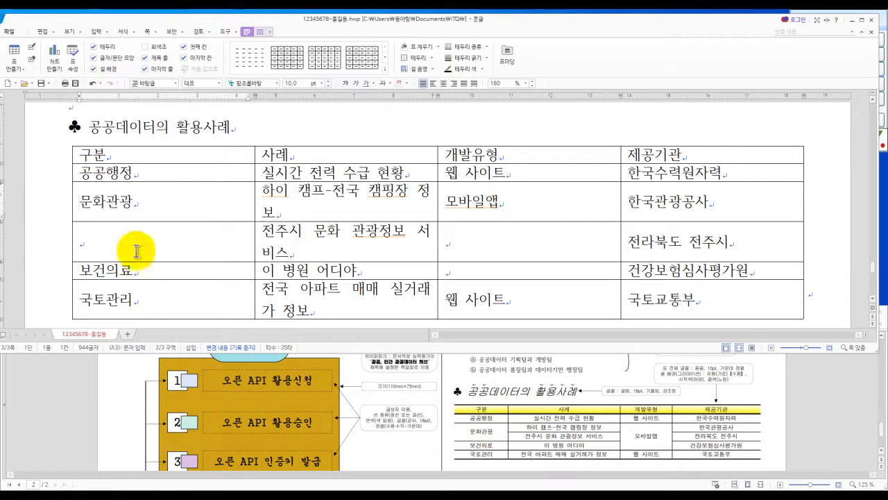
{"action": "left_click_drag", "start_coordinate": [79, 201], "coordinate": [174, 200]}
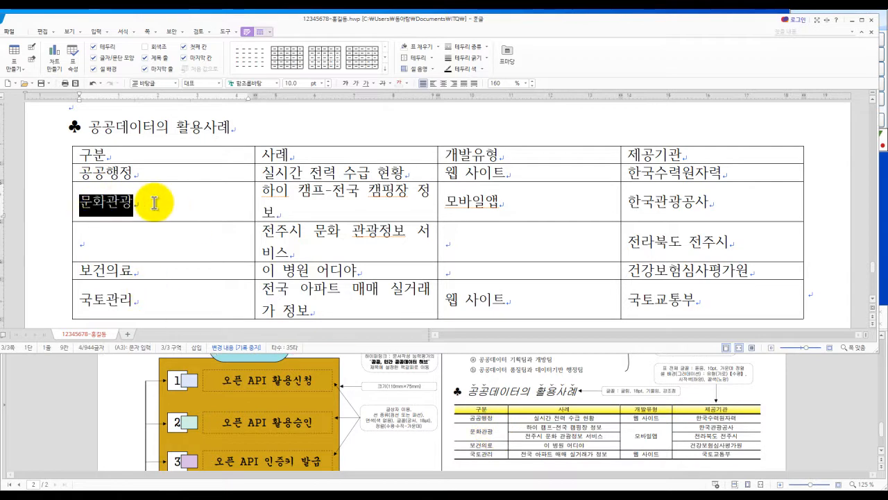
{"action": "left_click", "coordinate": [214, 241]}
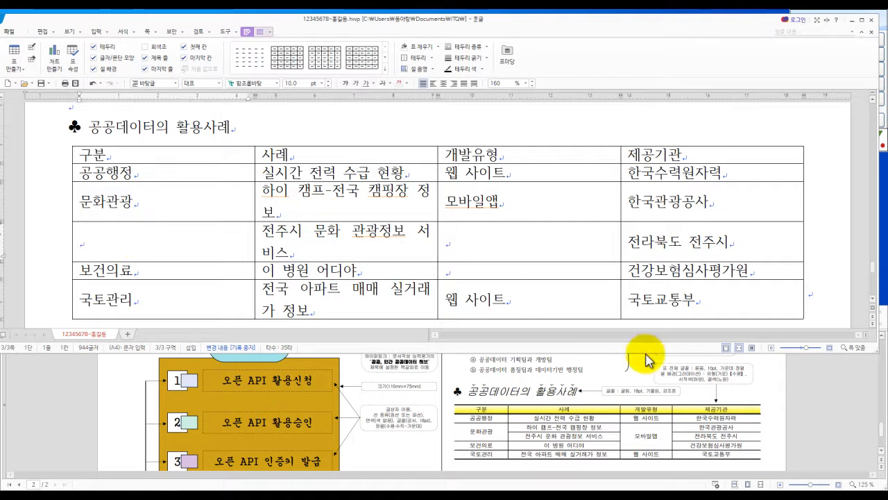
{"action": "left_click_drag", "start_coordinate": [502, 202], "coordinate": [532, 267]}
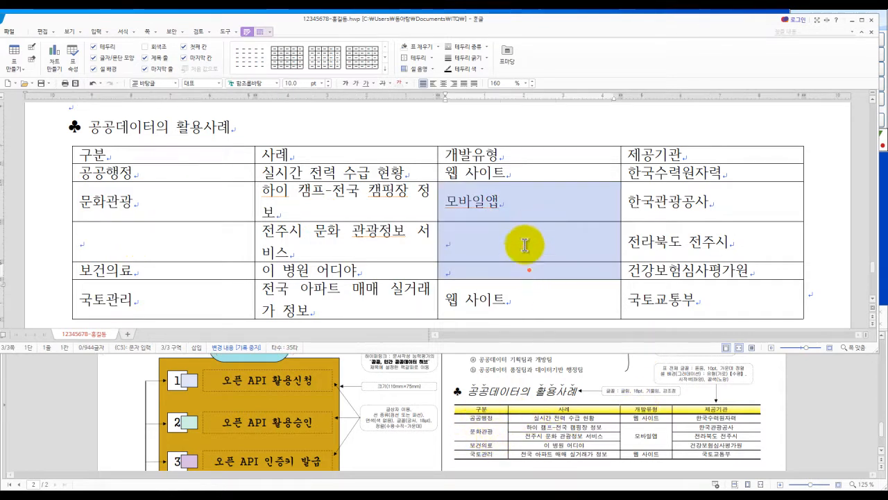
{"action": "left_click", "coordinate": [524, 242]}
{"action": "left_click", "coordinate": [503, 201]}
{"action": "key", "text": "Escape"}
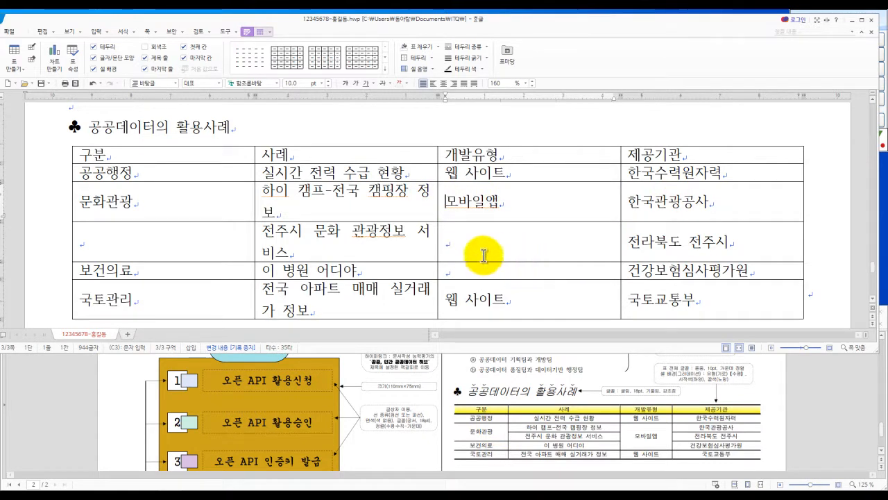
{"action": "left_click", "coordinate": [428, 192]}
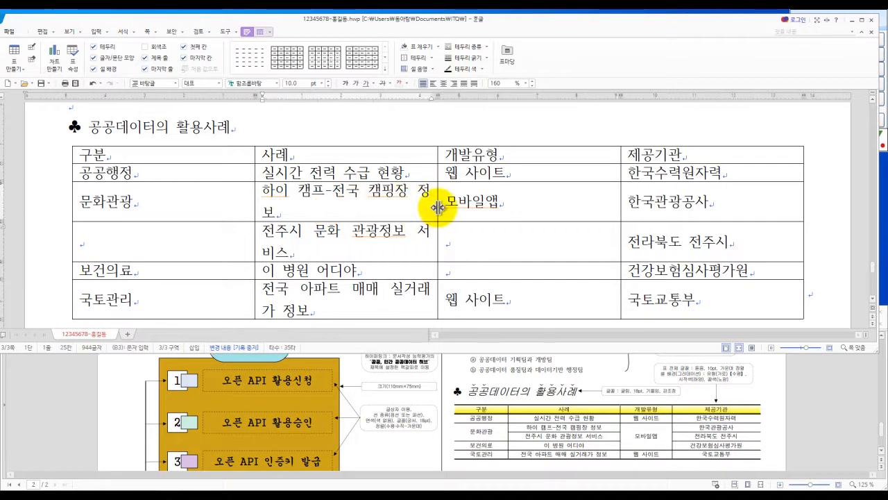
{"action": "left_click", "coordinate": [362, 211]}
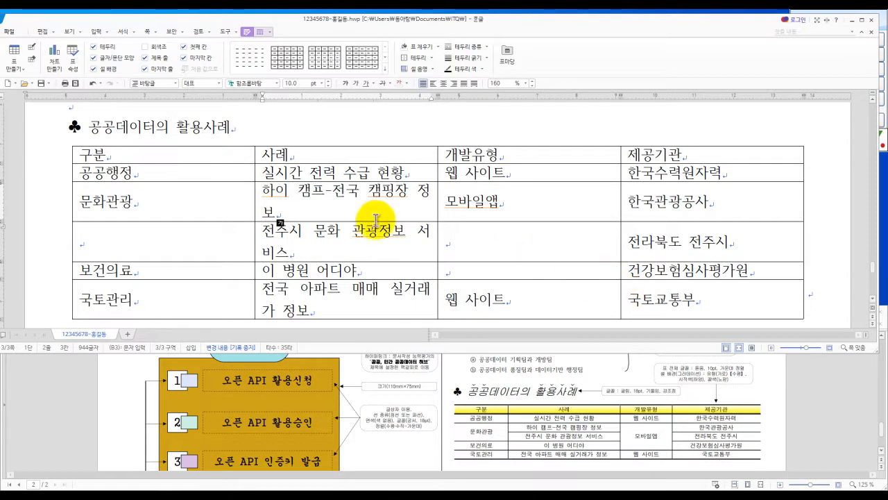
{"action": "scroll", "coordinate": [496, 236], "scroll_direction": "down", "scroll_amount": 1}
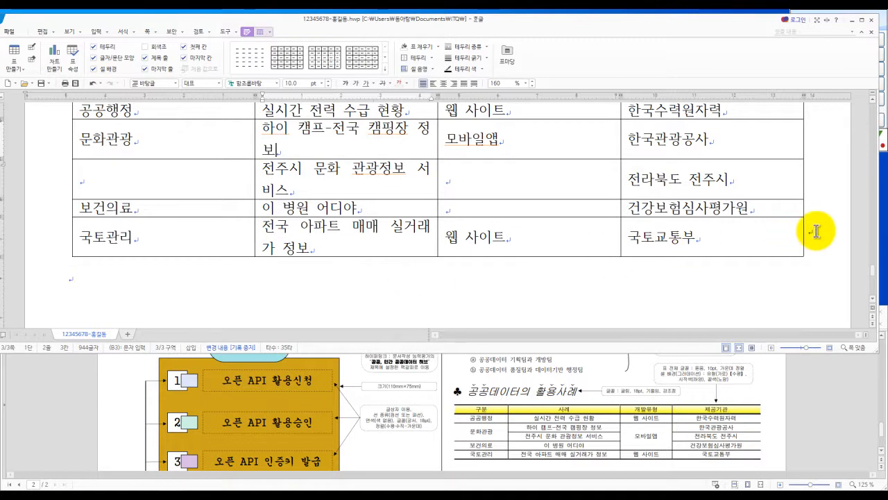
{"action": "scroll", "coordinate": [818, 231], "scroll_direction": "up", "scroll_amount": 1}
{"action": "scroll", "coordinate": [119, 311], "scroll_direction": "down", "scroll_amount": 2}
{"action": "left_click", "coordinate": [85, 201]}
{"action": "scroll", "coordinate": [118, 202], "scroll_direction": "up", "scroll_amount": 3}
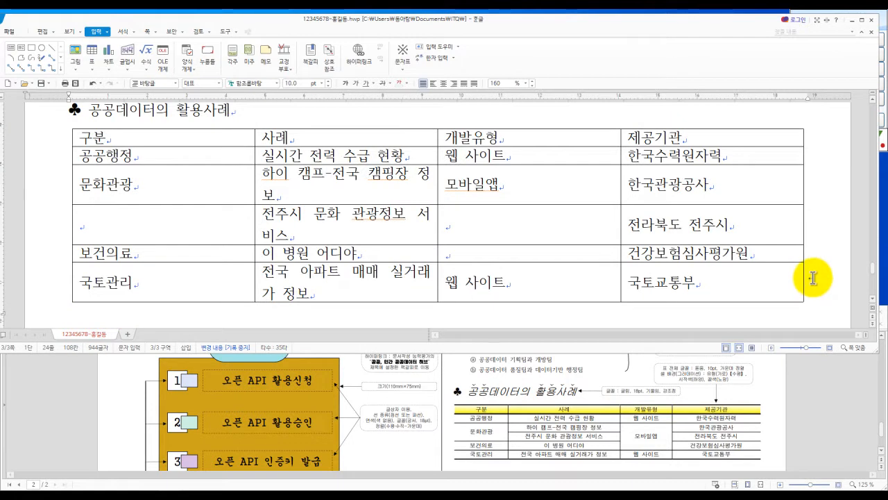
{"action": "left_click", "coordinate": [219, 129]}
{"action": "left_click", "coordinate": [220, 129]}
{"action": "left_click", "coordinate": [227, 142]}
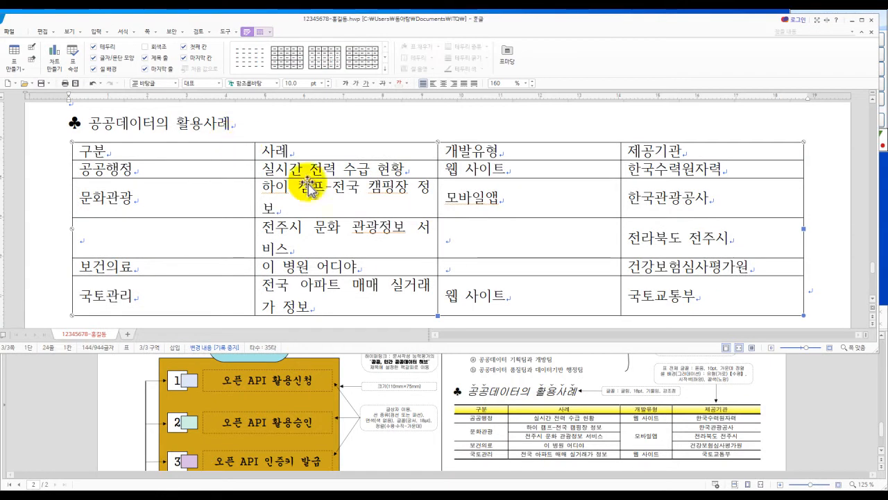
Step: Leave a blank line below the table and enter the closing line "공공데이터포털" from the exam sheet under it
{"action": "left_click", "coordinate": [817, 291]}
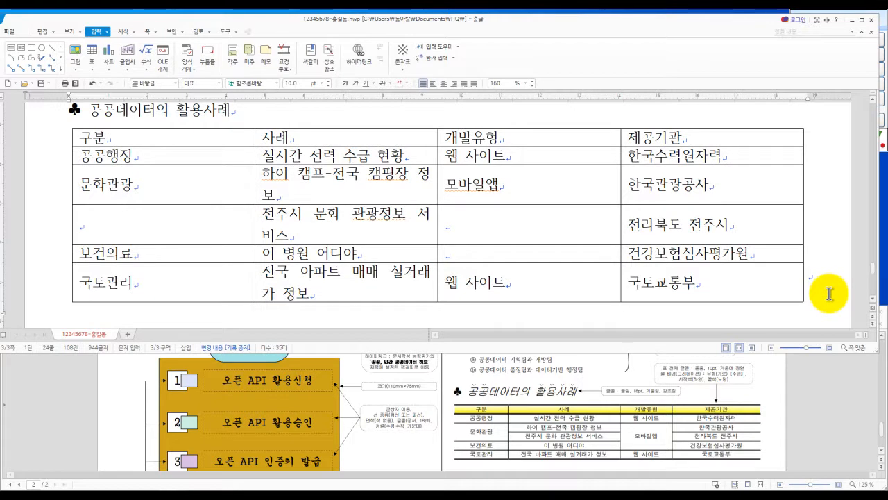
{"action": "key", "text": "Return"}
{"action": "key", "text": "Return"}
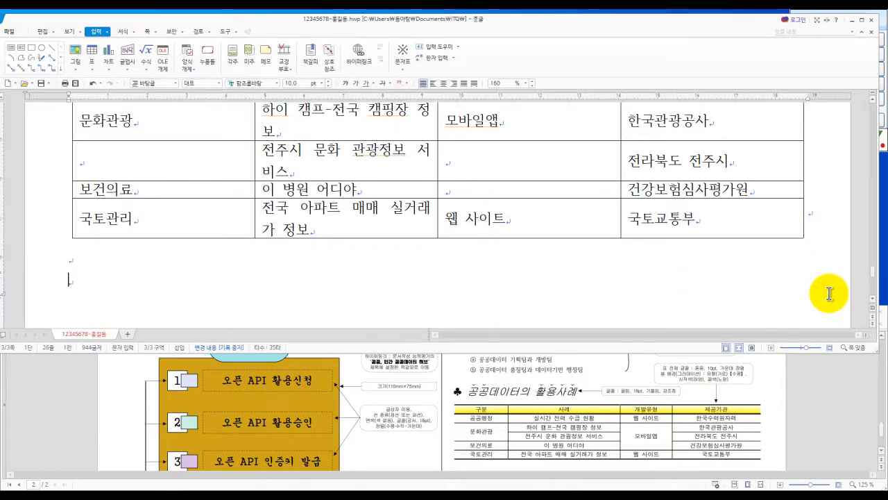
{"action": "scroll", "coordinate": [505, 422], "scroll_direction": "down", "scroll_amount": 3}
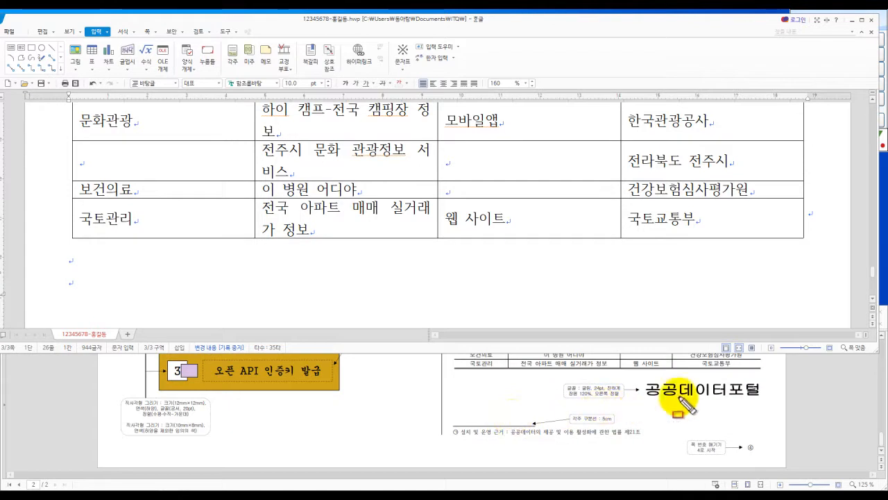
{"action": "left_click_drag", "start_coordinate": [632, 380], "coordinate": [761, 399]}
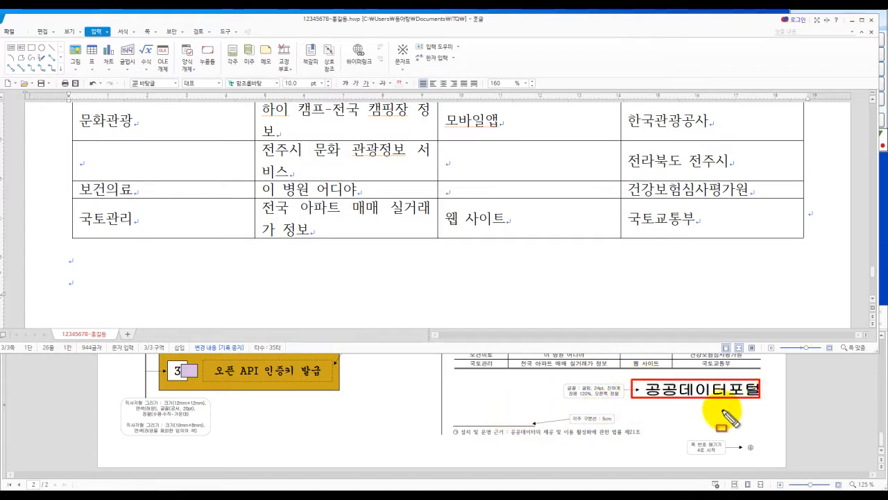
{"action": "key", "text": "Escape"}
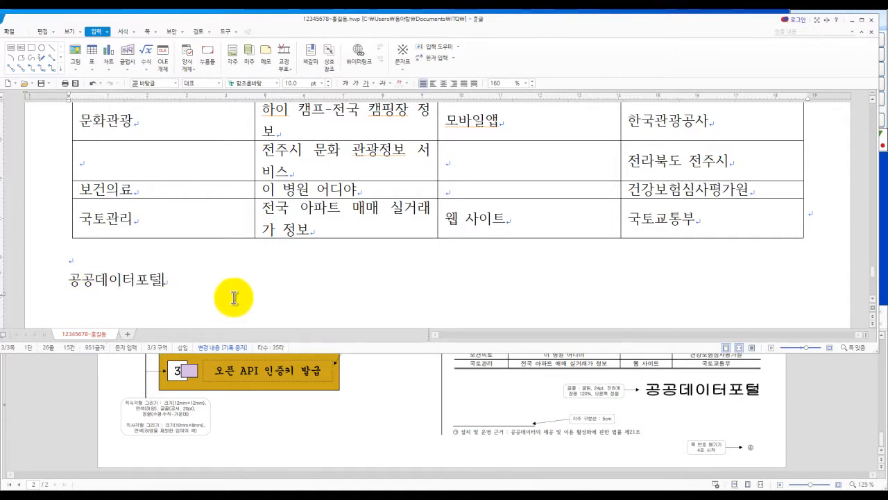
Step: Review the entered third-page text from the title "공공, 민간 공공데이터 허브" through the lists and table to the closing line
{"action": "scroll", "coordinate": [234, 297], "scroll_direction": "up", "scroll_amount": 10}
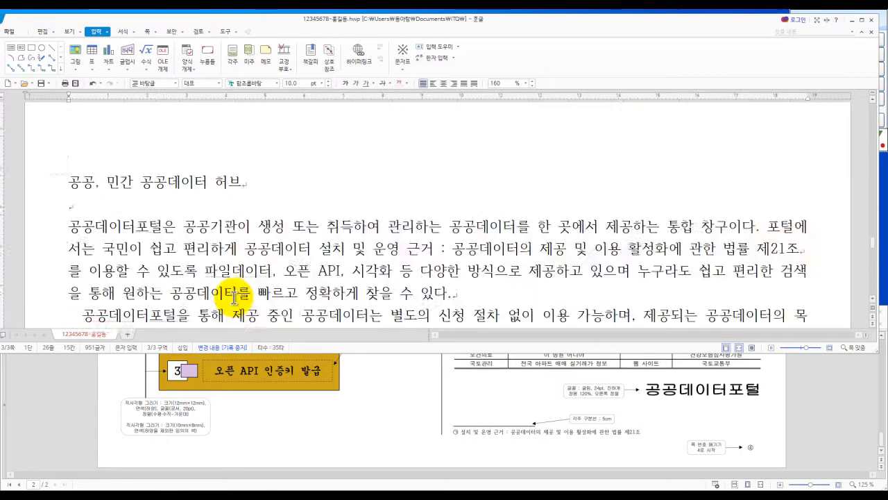
{"action": "scroll", "coordinate": [234, 298], "scroll_direction": "down", "scroll_amount": 3}
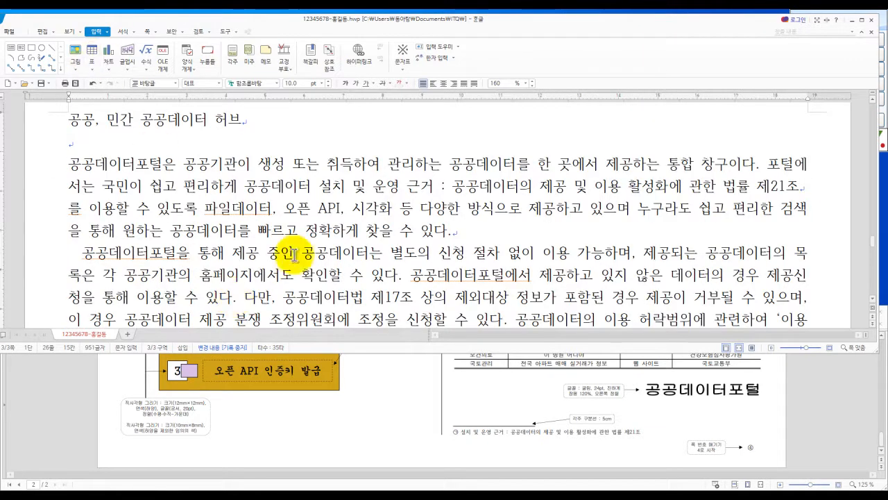
{"action": "scroll", "coordinate": [299, 268], "scroll_direction": "down", "scroll_amount": 6}
{"action": "scroll", "coordinate": [302, 273], "scroll_direction": "up", "scroll_amount": 9}
{"action": "scroll", "coordinate": [298, 238], "scroll_direction": "down", "scroll_amount": 5}
{"action": "scroll", "coordinate": [217, 247], "scroll_direction": "up", "scroll_amount": 3}
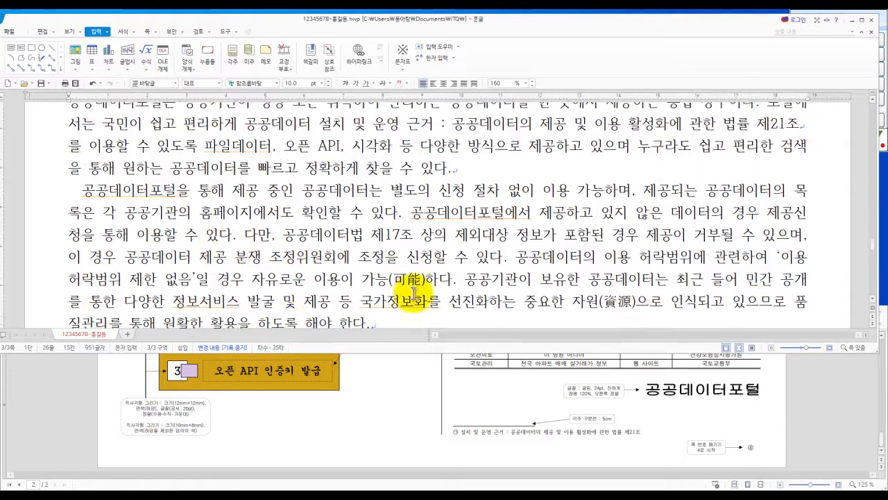
{"action": "scroll", "coordinate": [341, 277], "scroll_direction": "down", "scroll_amount": 5}
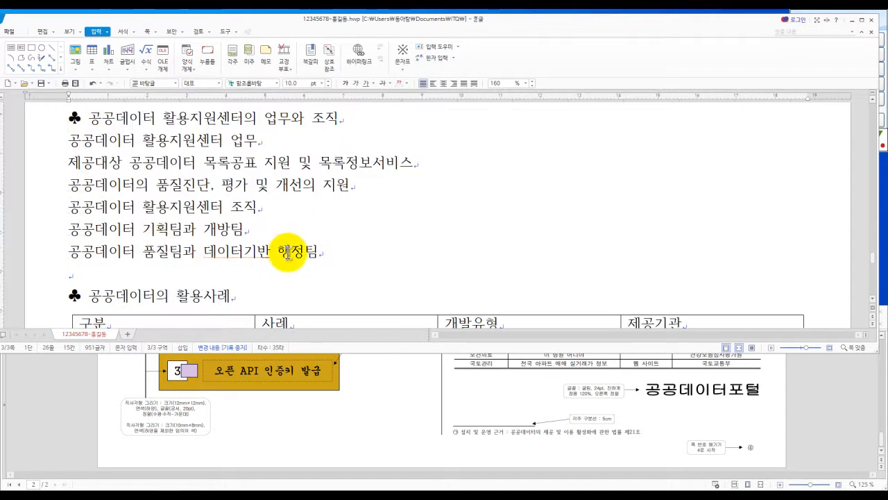
{"action": "scroll", "coordinate": [282, 251], "scroll_direction": "down", "scroll_amount": 3}
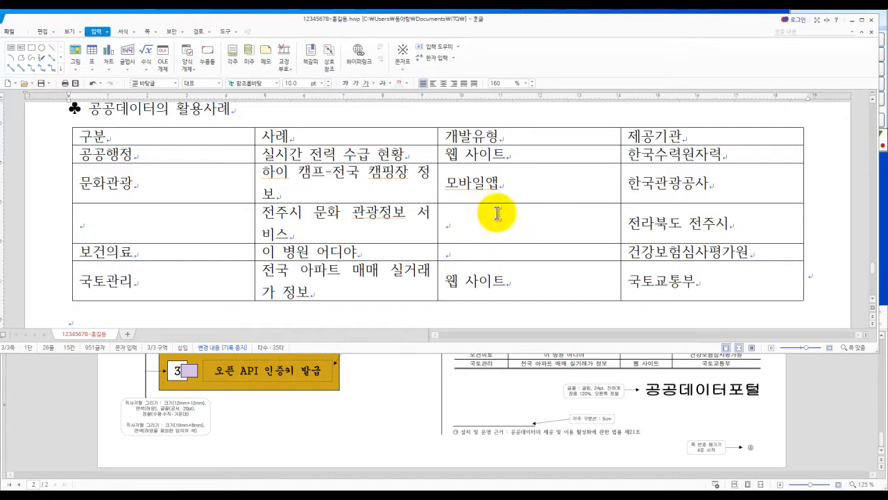
{"action": "scroll", "coordinate": [308, 243], "scroll_direction": "down", "scroll_amount": 2}
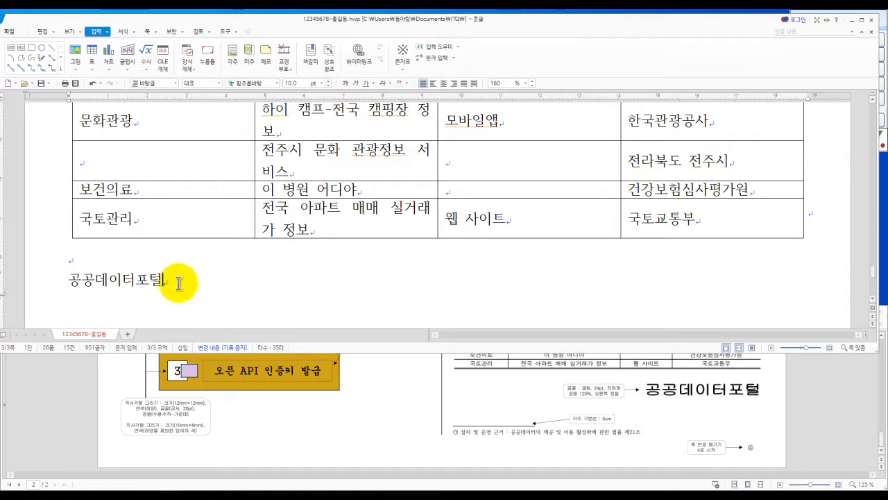
{"action": "scroll", "coordinate": [229, 292], "scroll_direction": "down", "scroll_amount": 4}
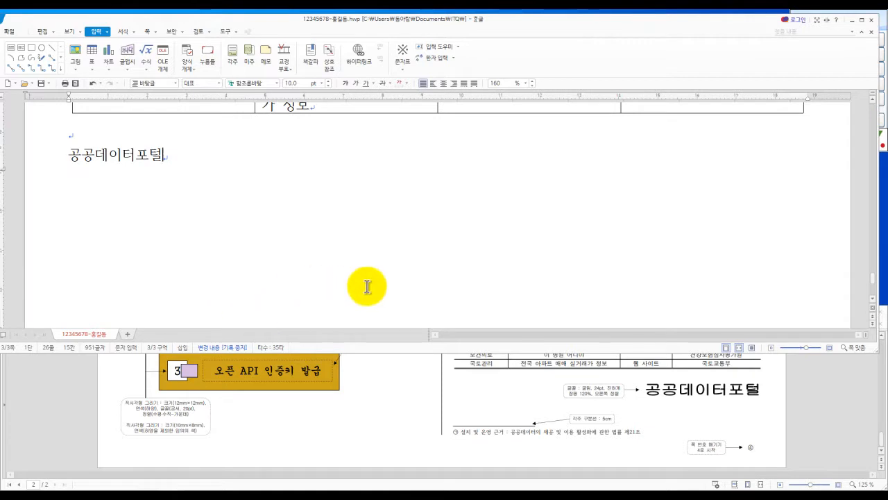
{"action": "scroll", "coordinate": [367, 288], "scroll_direction": "up", "scroll_amount": 15}
{"action": "scroll", "coordinate": [367, 281], "scroll_direction": "up", "scroll_amount": 6}
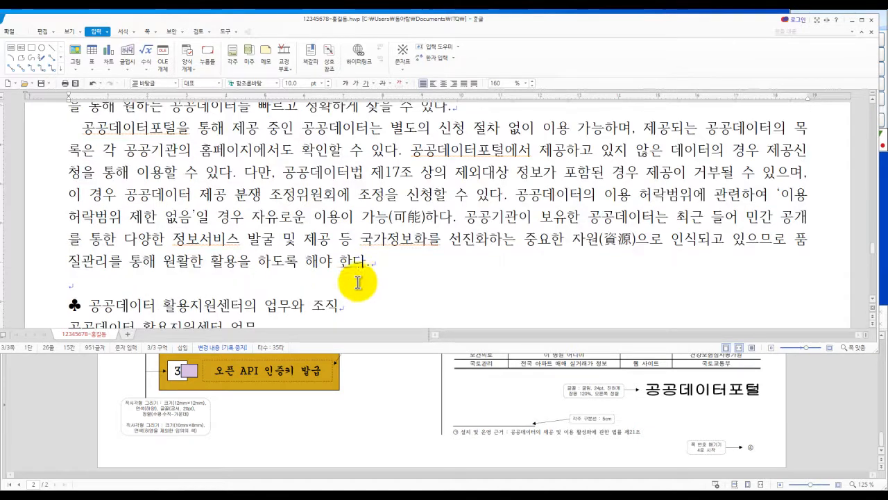
{"action": "scroll", "coordinate": [330, 286], "scroll_direction": "up", "scroll_amount": 6}
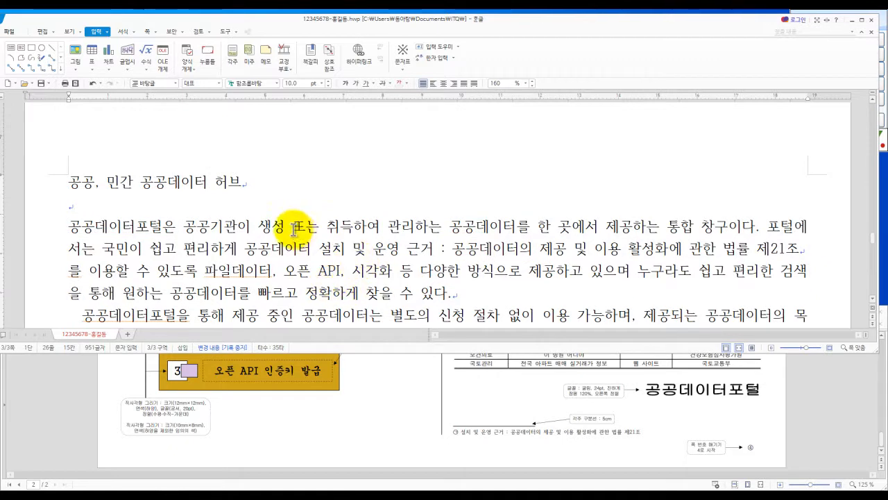
Step: Check the header requirements for the 문서작성 능력평가 page on the exam sheet and return to the answer document
{"action": "left_click", "coordinate": [520, 434]}
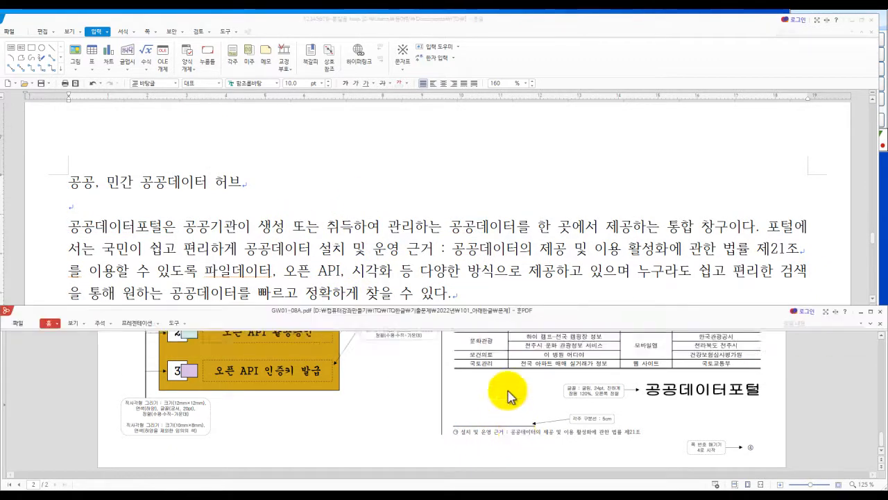
{"action": "scroll", "coordinate": [517, 427], "scroll_direction": "up", "scroll_amount": 10}
{"action": "scroll", "coordinate": [505, 406], "scroll_direction": "down", "scroll_amount": 3}
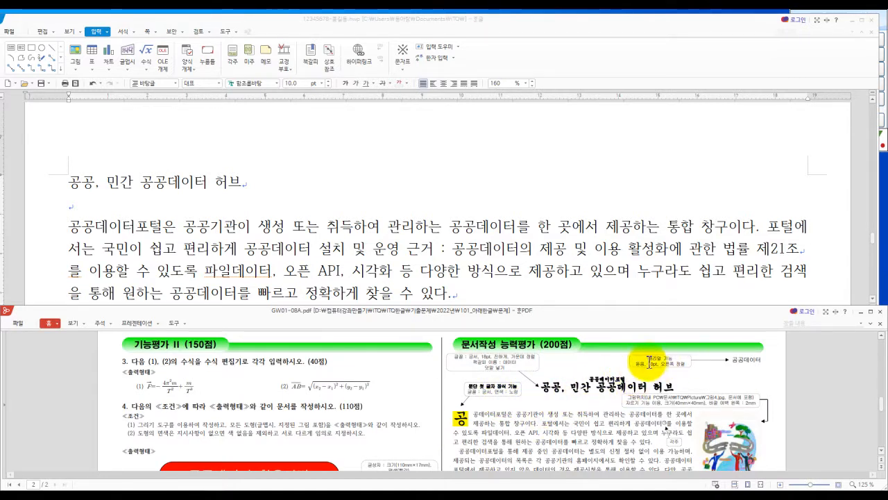
{"action": "left_click", "coordinate": [374, 215]}
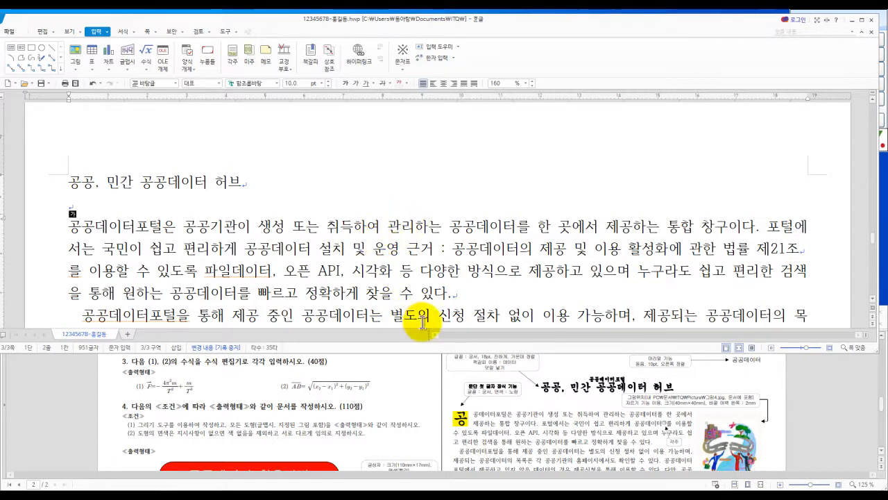
{"action": "scroll", "coordinate": [496, 406], "scroll_direction": "up", "scroll_amount": 1}
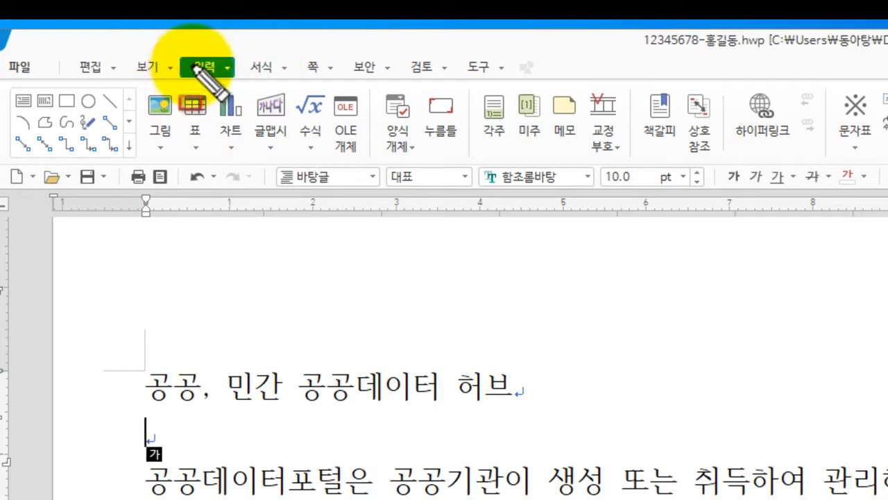
{"action": "mouse_move", "coordinate": [173, 53]}
{"action": "left_mouse_down"}
{"action": "mouse_move", "coordinate": [204, 76]}
{"action": "mouse_move", "coordinate": [341, 81]}
{"action": "left_mouse_up"}
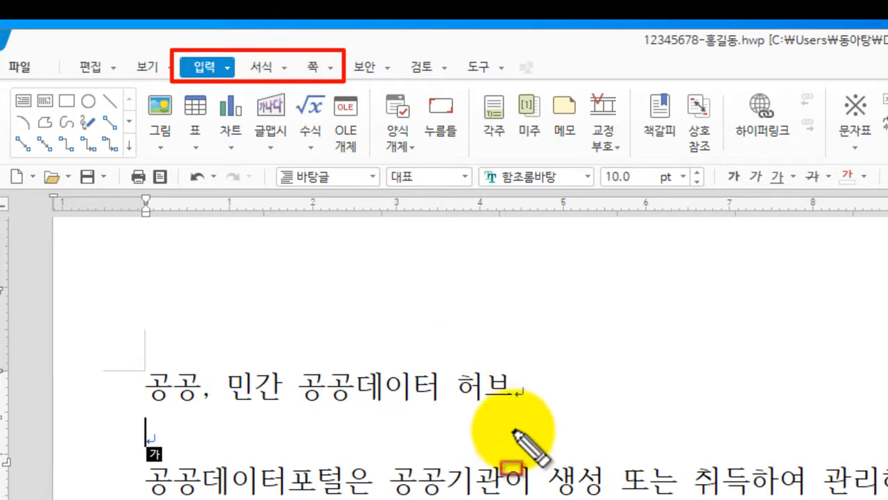
{"action": "key", "text": "Escape"}
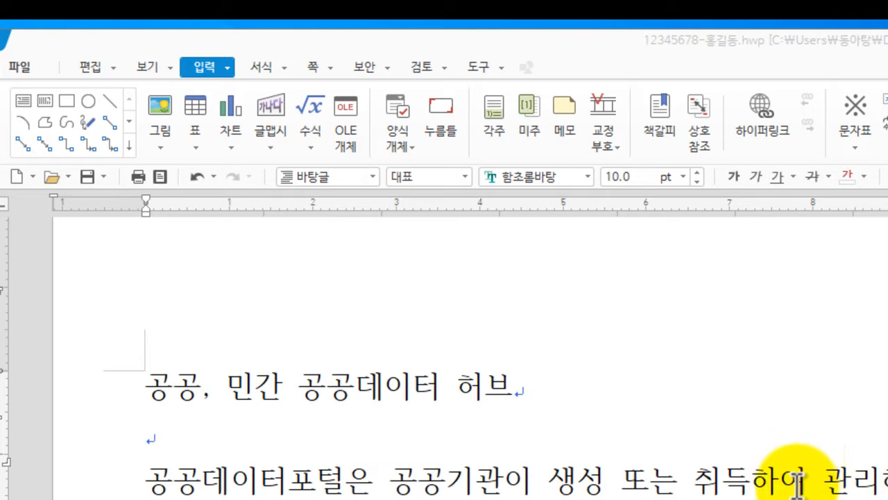
Step: Create a 머리말 for 양쪽 pages with the (모양 없음) layout and enter "공공데이터" as its text
{"action": "left_click", "coordinate": [312, 68]}
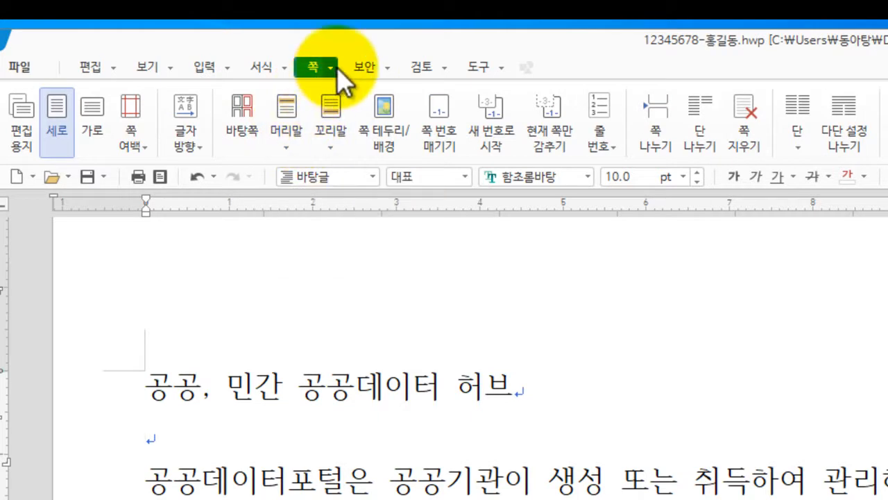
{"action": "left_click", "coordinate": [336, 69]}
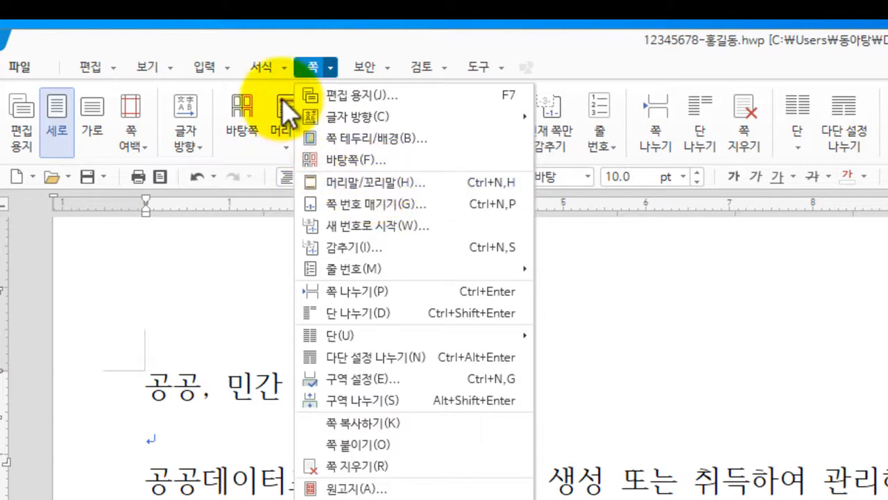
{"action": "left_click", "coordinate": [289, 117]}
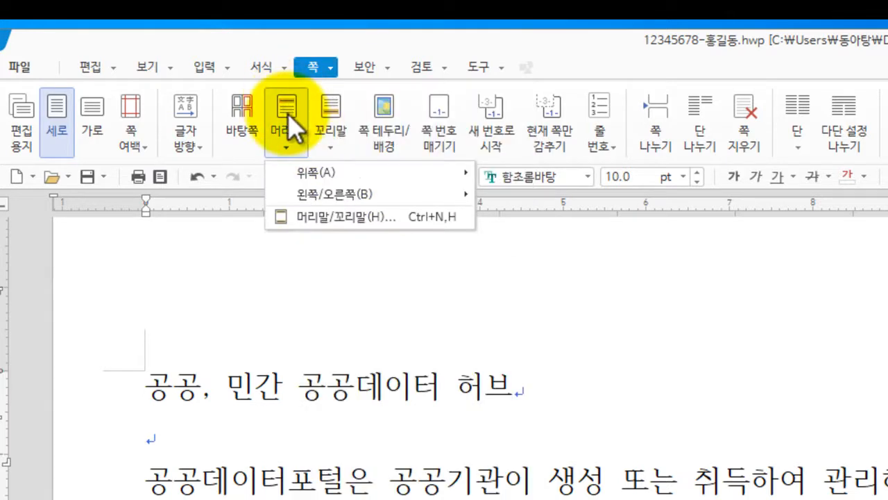
{"action": "mouse_move", "coordinate": [300, 170]}
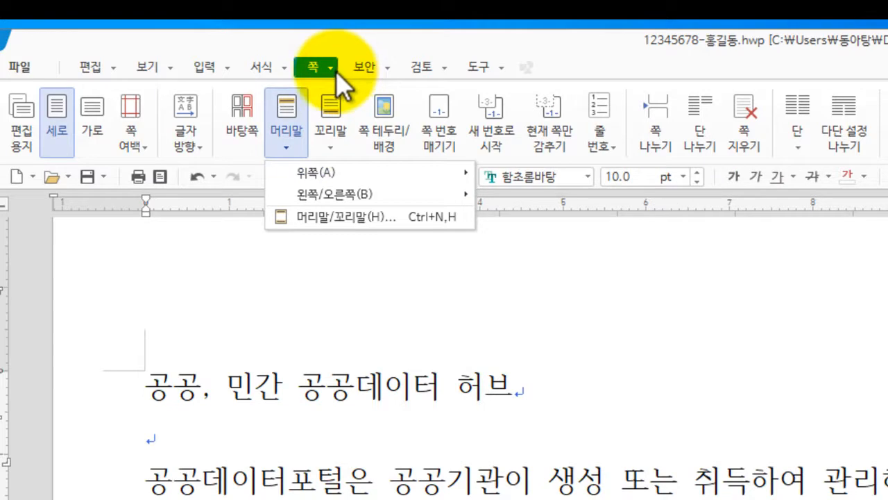
{"action": "left_click", "coordinate": [332, 68]}
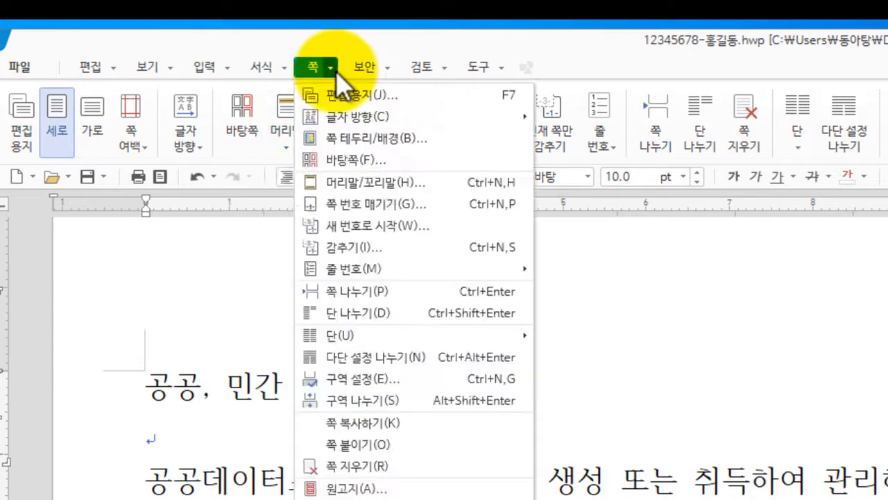
{"action": "left_click", "coordinate": [389, 182]}
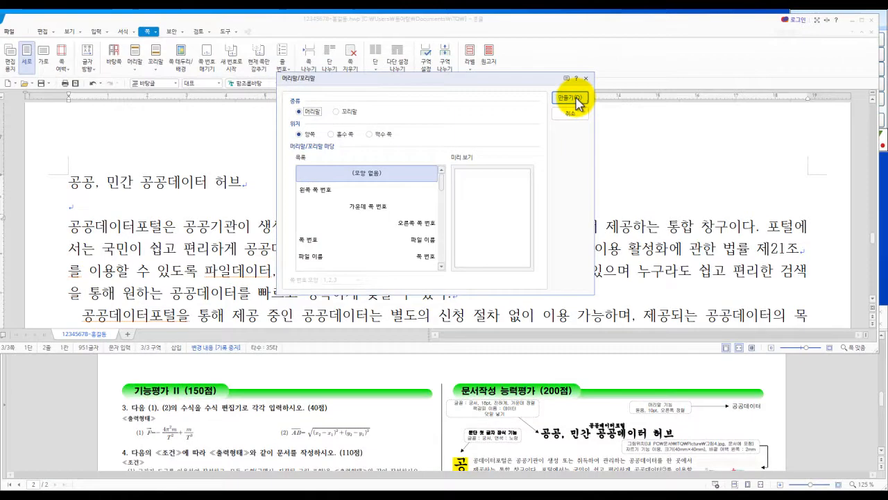
{"action": "left_click", "coordinate": [821, 140]}
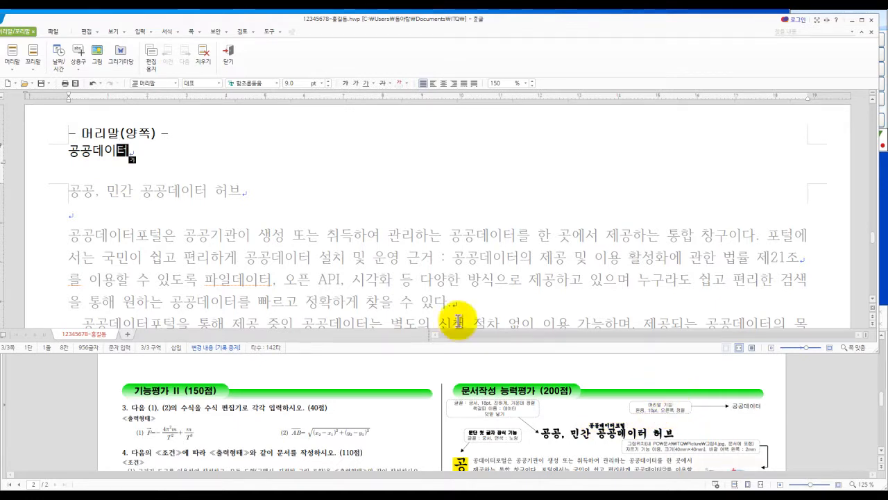
{"action": "left_click_drag", "start_coordinate": [127, 150], "coordinate": [70, 151]}
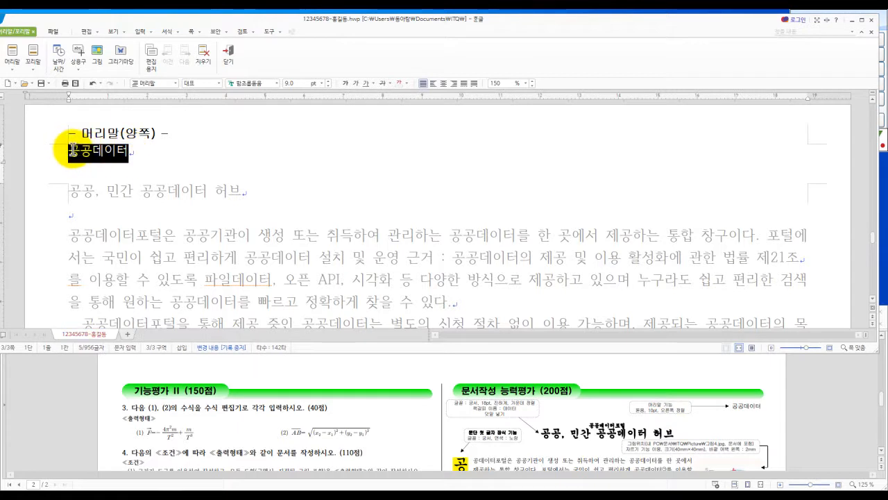
{"action": "left_click", "coordinate": [137, 154]}
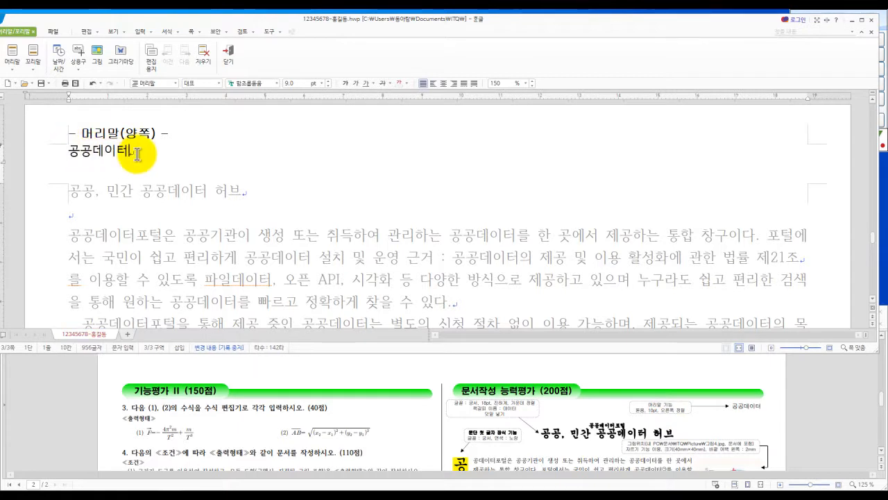
{"action": "double_click", "coordinate": [95, 150]}
{"action": "left_click", "coordinate": [129, 158]}
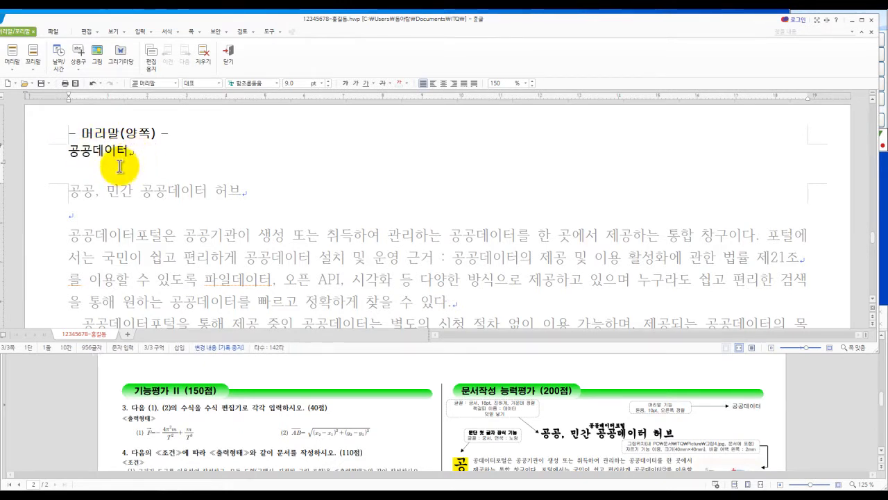
{"action": "left_click_drag", "start_coordinate": [251, 197], "coordinate": [100, 154]}
Step: Set the font of the header text "공공데이터" to 돋움
{"action": "double_click", "coordinate": [100, 155]}
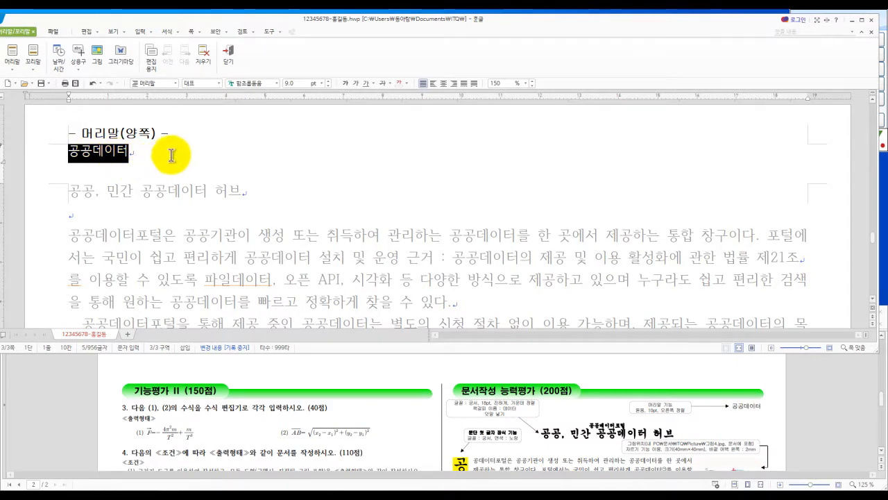
{"action": "left_click", "coordinate": [276, 89]}
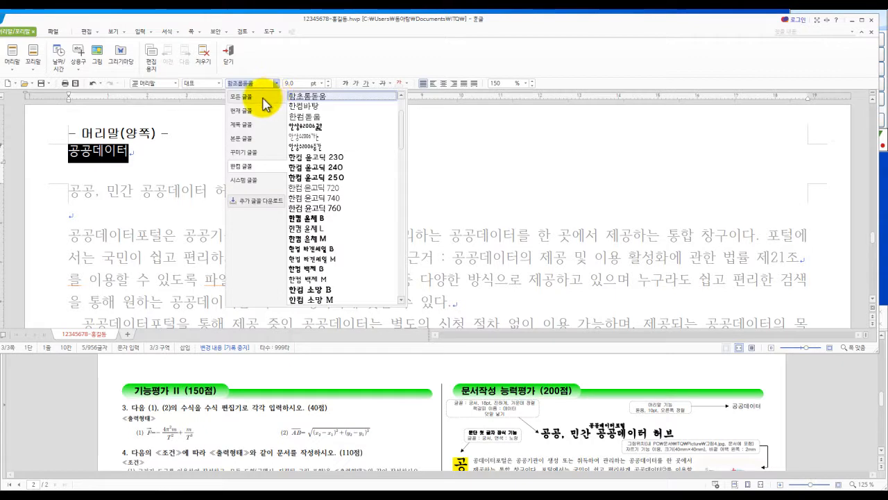
{"action": "scroll", "coordinate": [264, 90], "scroll_direction": "down", "scroll_amount": 3}
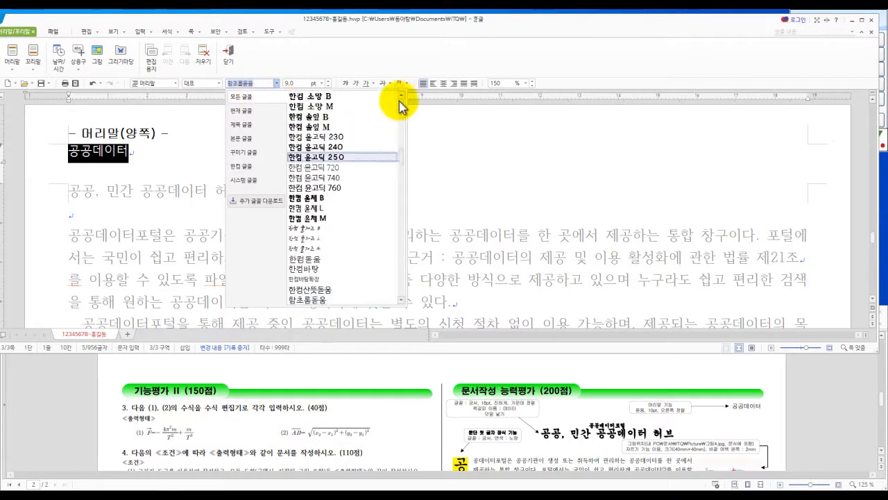
{"action": "scroll", "coordinate": [403, 139], "scroll_direction": "up", "scroll_amount": 1}
{"action": "scroll", "coordinate": [402, 107], "scroll_direction": "up", "scroll_amount": 10}
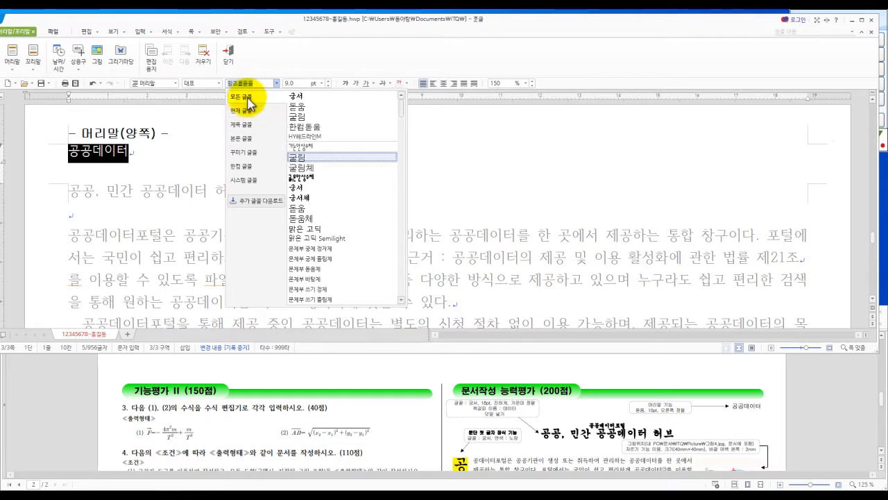
{"action": "left_click", "coordinate": [303, 207]}
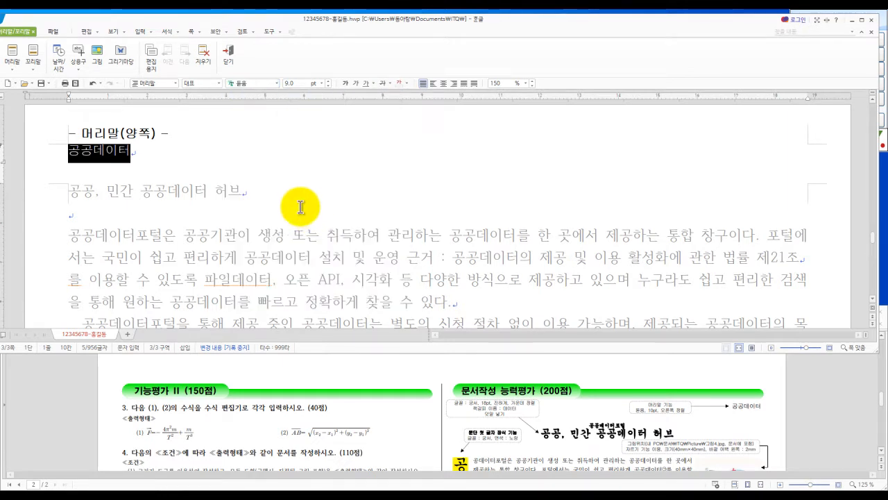
Step: Set the header text to 10 pt and align it to the right
{"action": "left_click", "coordinate": [330, 81]}
{"action": "left_click", "coordinate": [290, 83]}
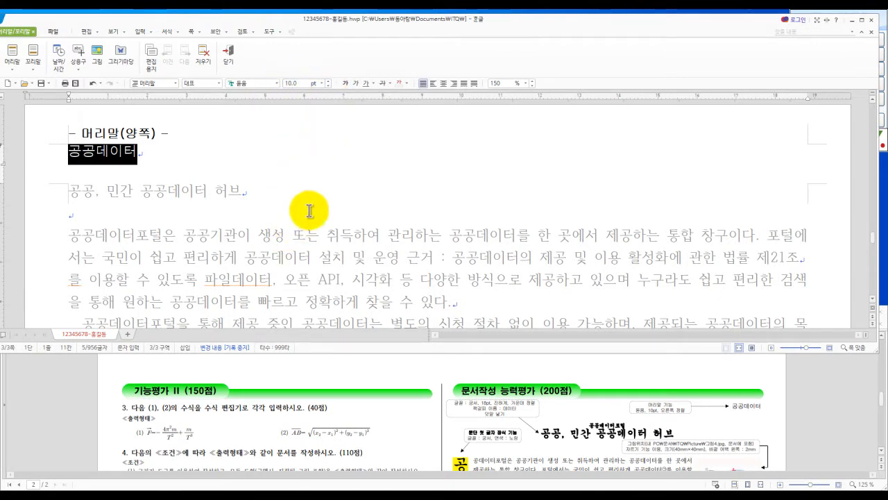
{"action": "left_click", "coordinate": [455, 83]}
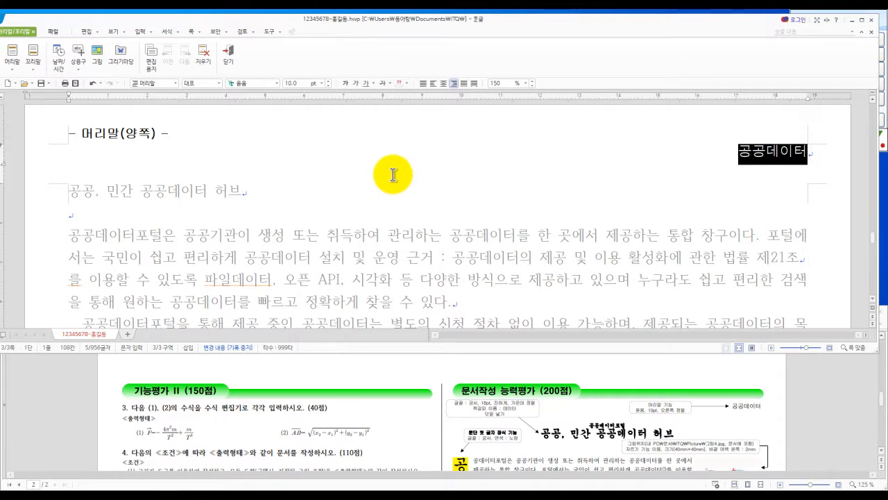
{"action": "left_click", "coordinate": [357, 159]}
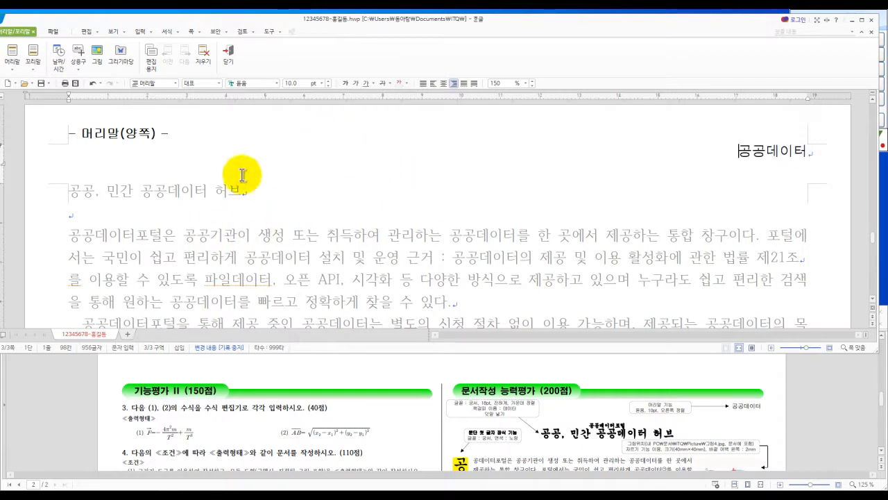
{"action": "double_click", "coordinate": [207, 232]}
{"action": "left_click", "coordinate": [234, 207]}
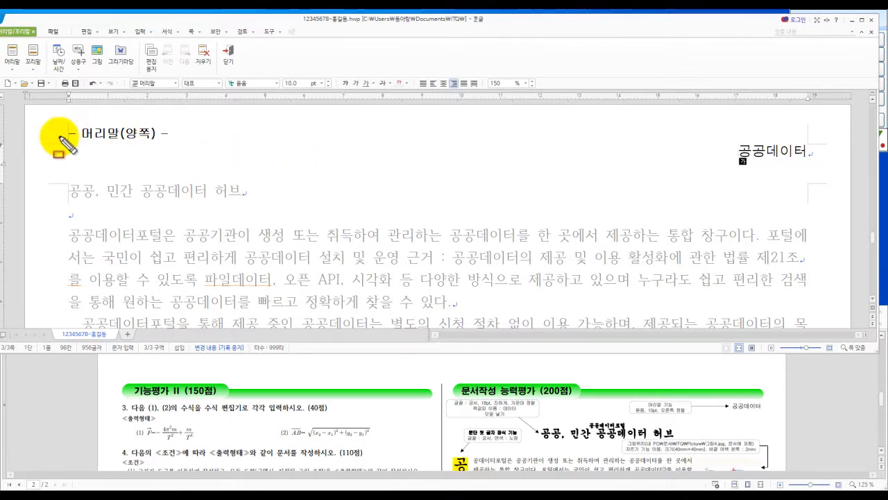
{"action": "mouse_move", "coordinate": [46, 143]}
{"action": "left_mouse_down"}
{"action": "mouse_move", "coordinate": [293, 169]}
{"action": "mouse_move", "coordinate": [805, 174]}
{"action": "mouse_move", "coordinate": [812, 181]}
{"action": "left_mouse_up"}
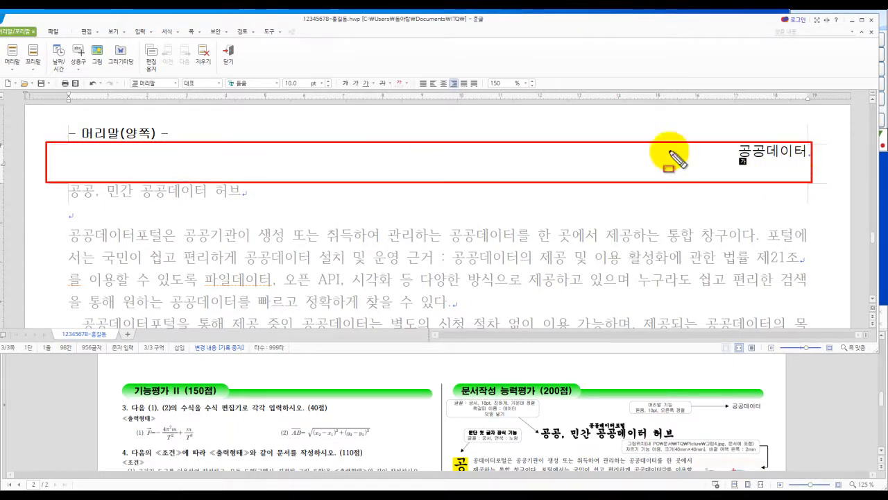
{"action": "mouse_move", "coordinate": [40, 104]}
{"action": "left_mouse_down"}
{"action": "mouse_move", "coordinate": [182, 142]}
{"action": "mouse_move", "coordinate": [810, 138]}
{"action": "left_mouse_up"}
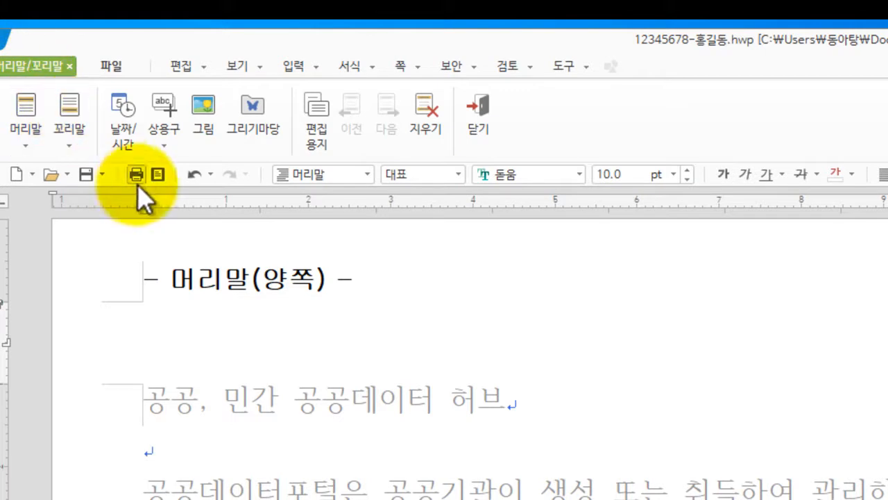
{"action": "key", "text": "ctrl+2"}
{"action": "mouse_move", "coordinate": [2, 57]}
{"action": "left_mouse_down"}
{"action": "mouse_move", "coordinate": [198, 172]}
{"action": "mouse_move", "coordinate": [514, 169]}
{"action": "left_mouse_up"}
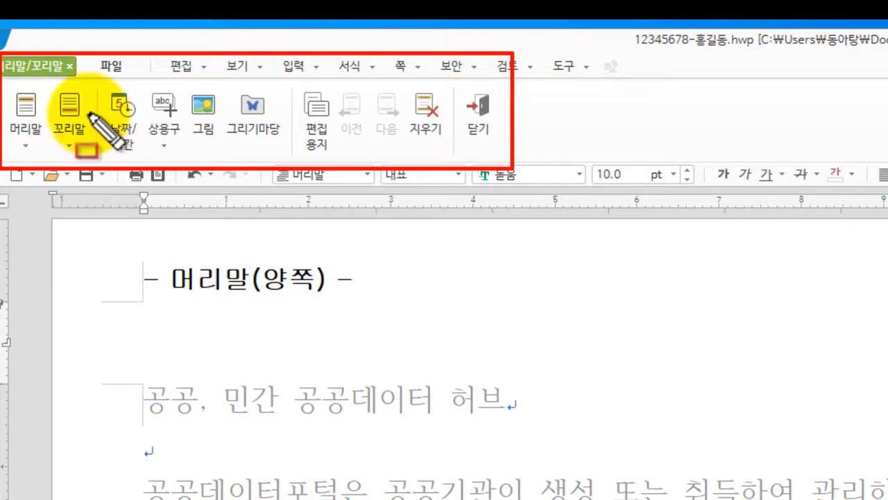
{"action": "mouse_move", "coordinate": [5, 82]}
{"action": "left_mouse_down"}
{"action": "mouse_move", "coordinate": [77, 129]}
{"action": "mouse_move", "coordinate": [409, 130]}
{"action": "mouse_move", "coordinate": [514, 152]}
{"action": "left_mouse_up"}
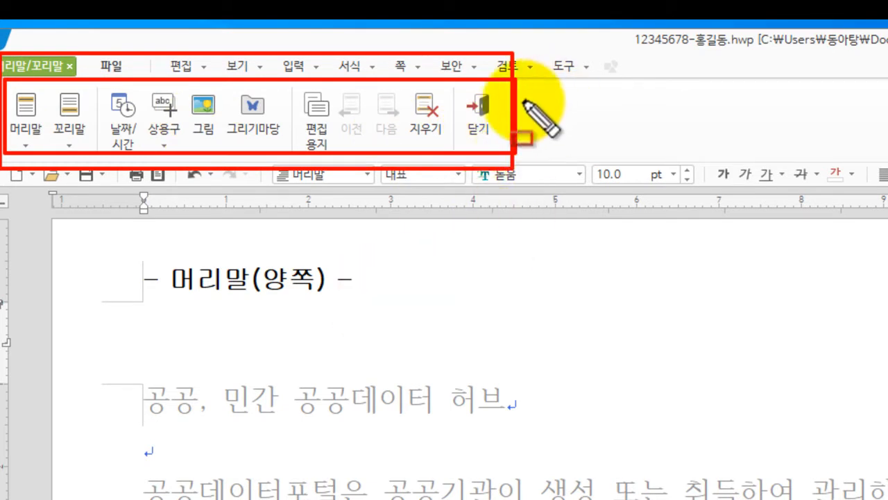
{"action": "mouse_move", "coordinate": [449, 86]}
{"action": "left_mouse_down"}
{"action": "mouse_move", "coordinate": [506, 141]}
{"action": "mouse_move", "coordinate": [499, 147]}
{"action": "left_mouse_up"}
{"action": "key", "text": "Escape"}
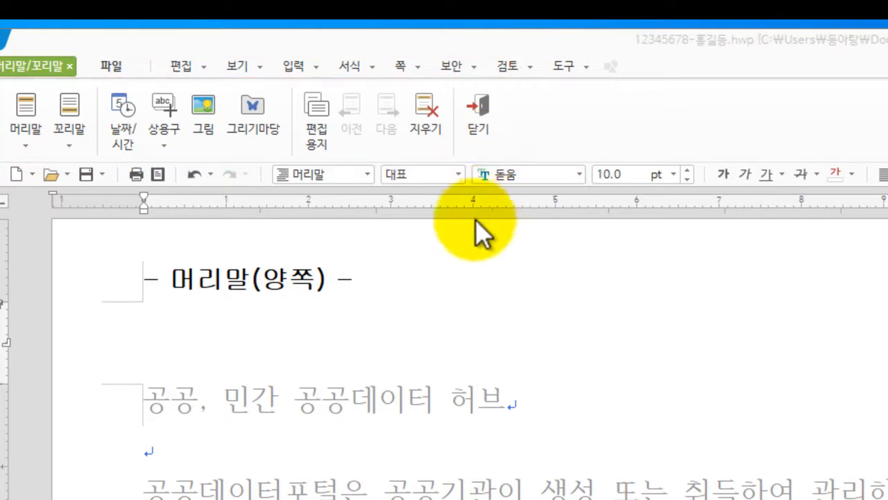
Step: Close header editing and return to the body text, placing the cursor on the blank line below the title
{"action": "left_click", "coordinate": [483, 136]}
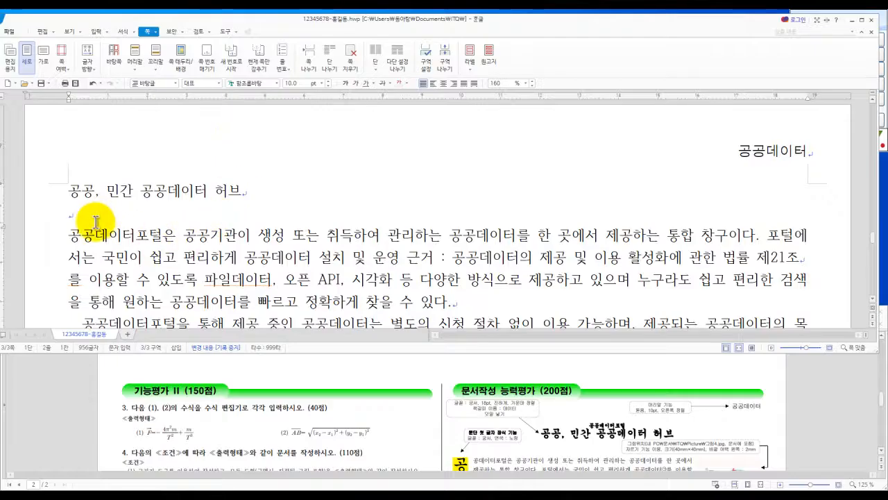
{"action": "left_click", "coordinate": [98, 197]}
{"action": "left_click", "coordinate": [214, 280]}
{"action": "left_click", "coordinate": [319, 240]}
{"action": "left_click", "coordinate": [131, 191]}
{"action": "left_click", "coordinate": [41, 211]}
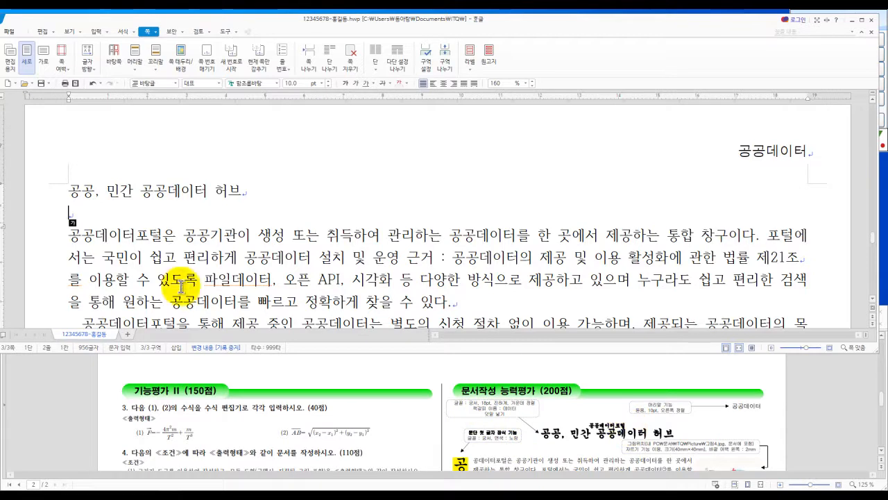
Step: Format the title "공공, 민간 공공데이터 허브" in the 궁서 font at 18 pt
{"action": "triple_click", "coordinate": [160, 193]}
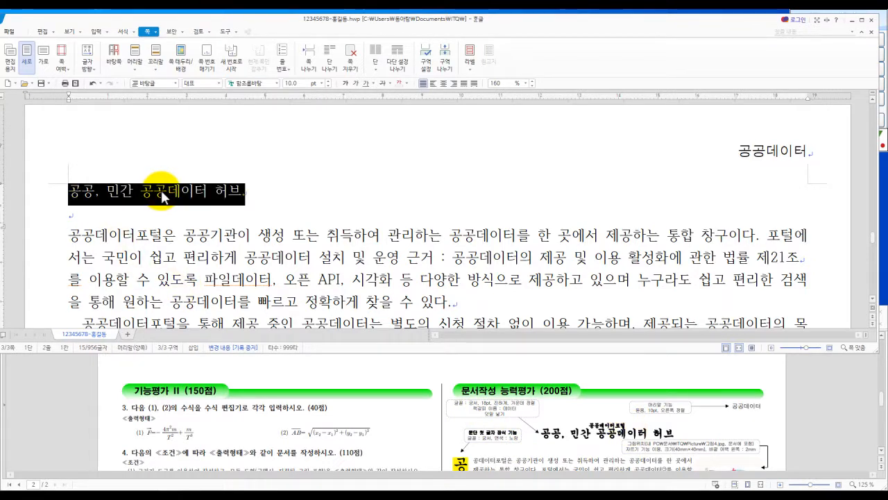
{"action": "left_click", "coordinate": [276, 83]}
{"action": "scroll", "coordinate": [345, 154], "scroll_direction": "up", "scroll_amount": 15}
{"action": "scroll", "coordinate": [340, 189], "scroll_direction": "down", "scroll_amount": 1}
{"action": "left_click", "coordinate": [303, 188]}
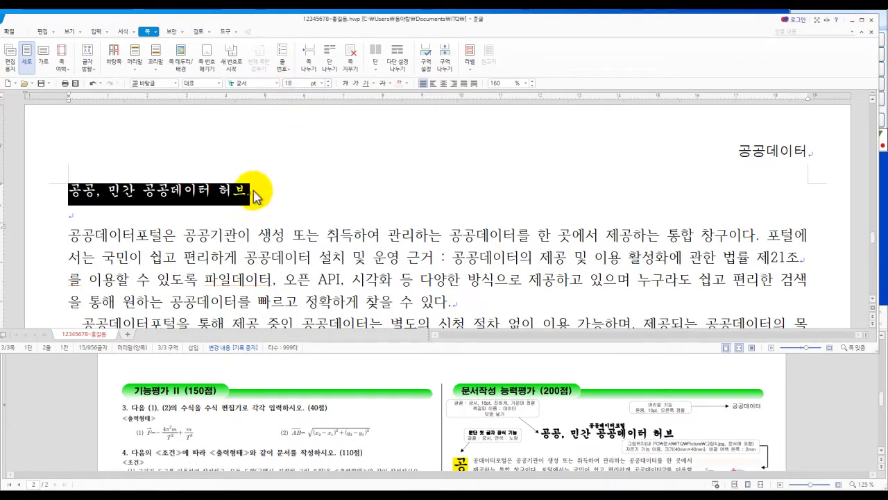
{"action": "left_click", "coordinate": [227, 253]}
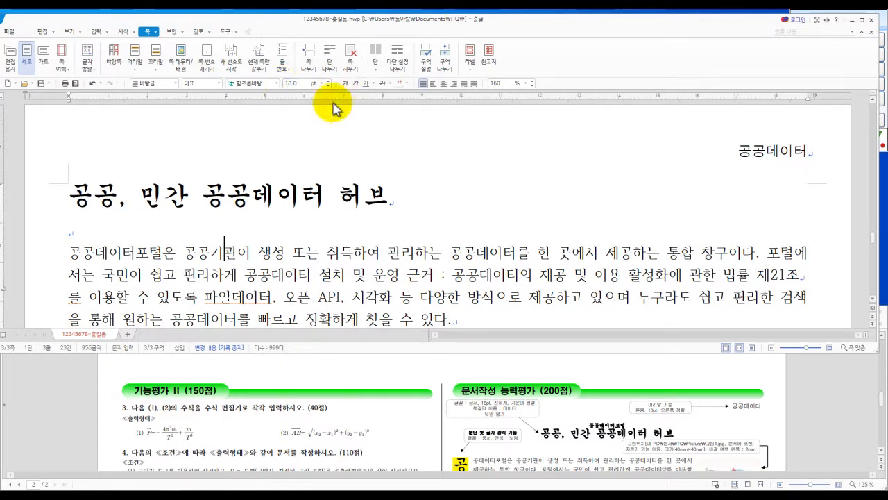
{"action": "left_click", "coordinate": [269, 257]}
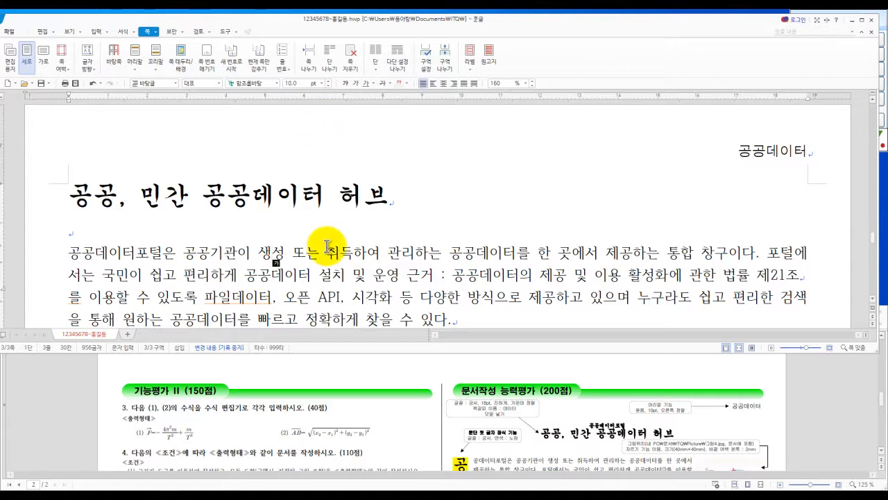
{"action": "key", "text": "ctrl+a"}
{"action": "left_click", "coordinate": [281, 199]}
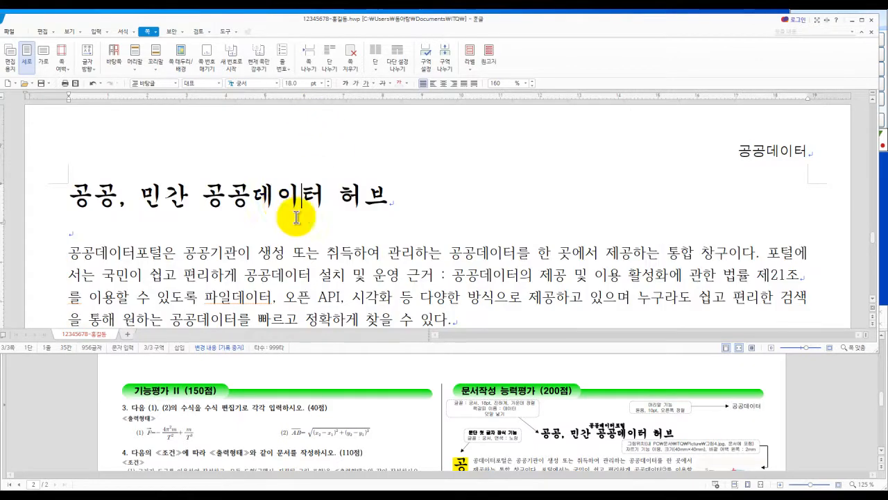
{"action": "double_click", "coordinate": [281, 200]}
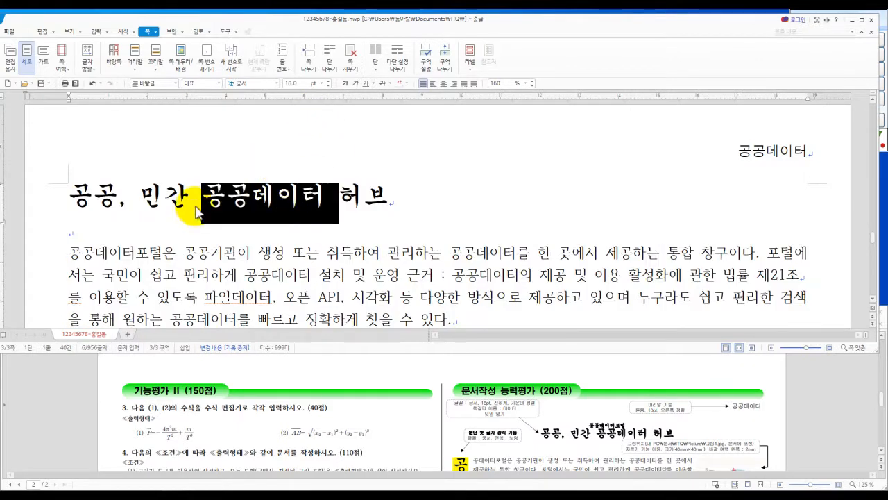
Step: Undo the title's last size change, reapply 18 pt to the title and center it
{"action": "key", "text": "ctrl+z"}
{"action": "left_click", "coordinate": [291, 82]}
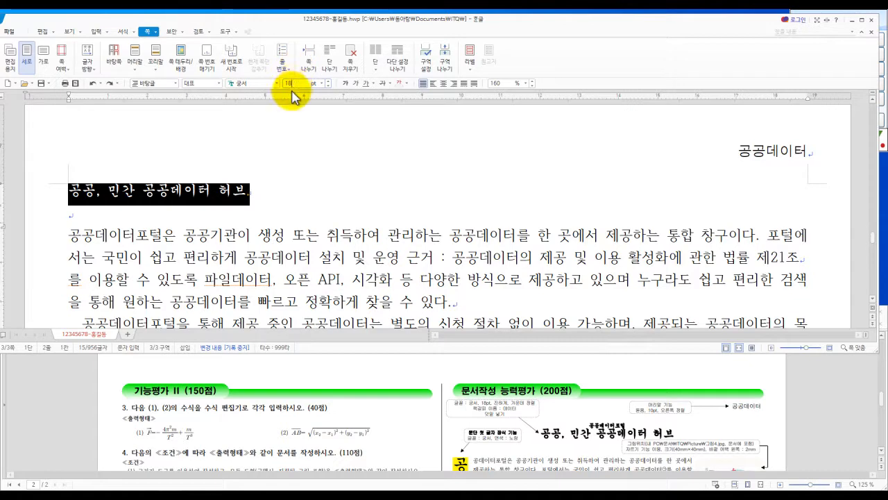
{"action": "key", "text": "Return"}
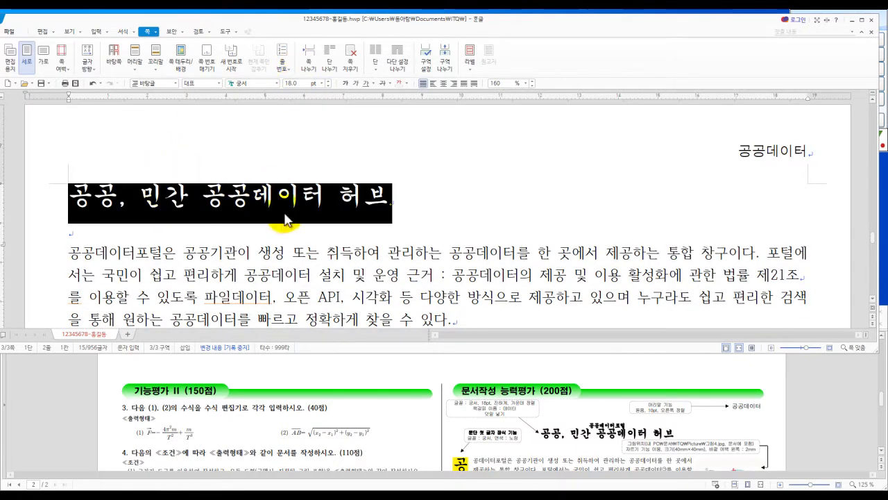
{"action": "left_click", "coordinate": [443, 83]}
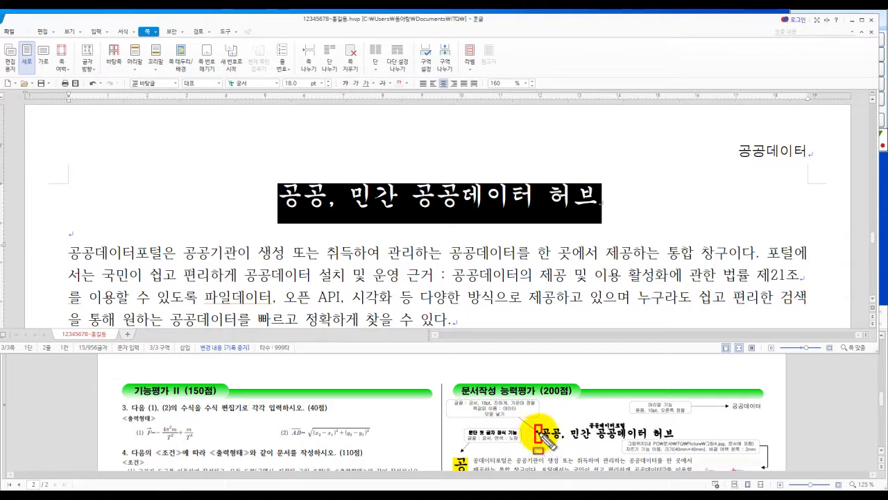
{"action": "left_click_drag", "start_coordinate": [587, 422], "coordinate": [628, 429]}
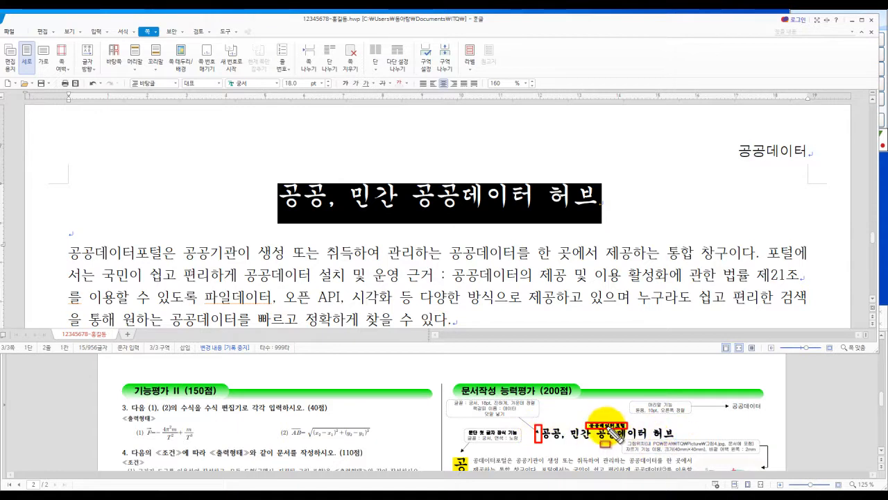
{"action": "left_click_drag", "start_coordinate": [536, 425], "coordinate": [677, 444]}
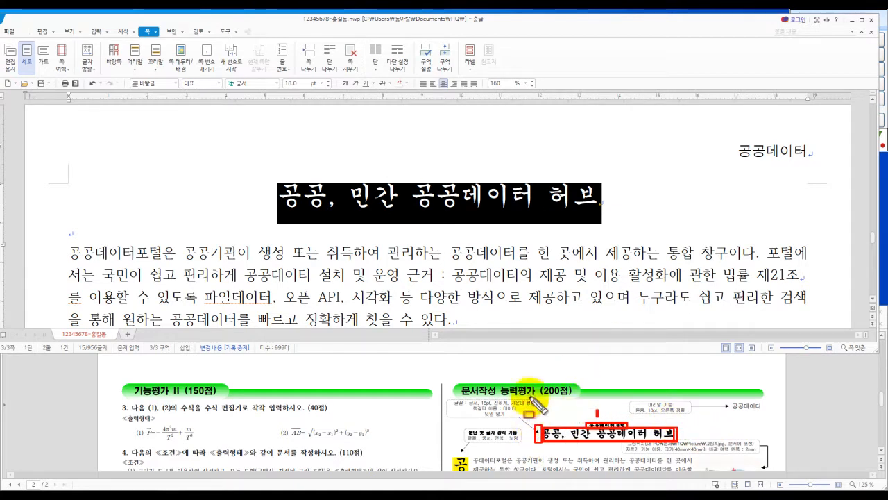
{"action": "key", "text": "Escape"}
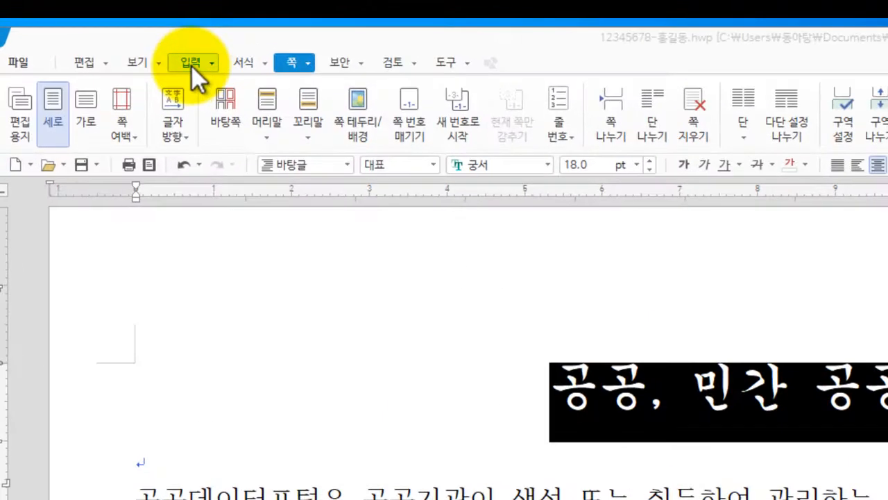
Step: Add the ruby text (덧말) "공공데티터포털" above the title "공공, 민간 공공데이터 허브"
{"action": "left_click", "coordinate": [166, 54]}
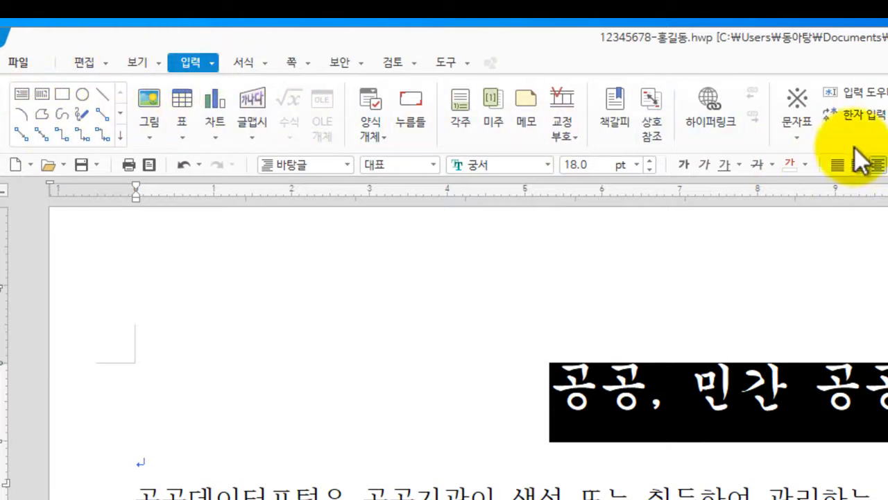
{"action": "left_click", "coordinate": [212, 63]}
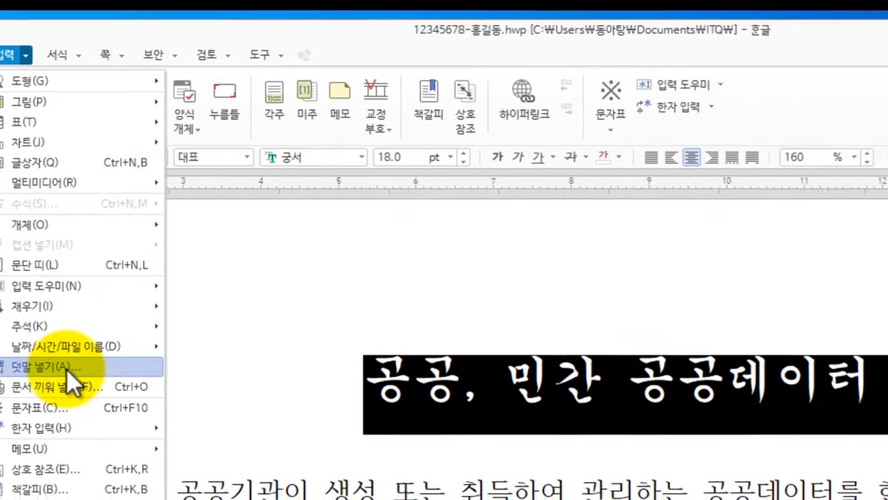
{"action": "left_click", "coordinate": [254, 377]}
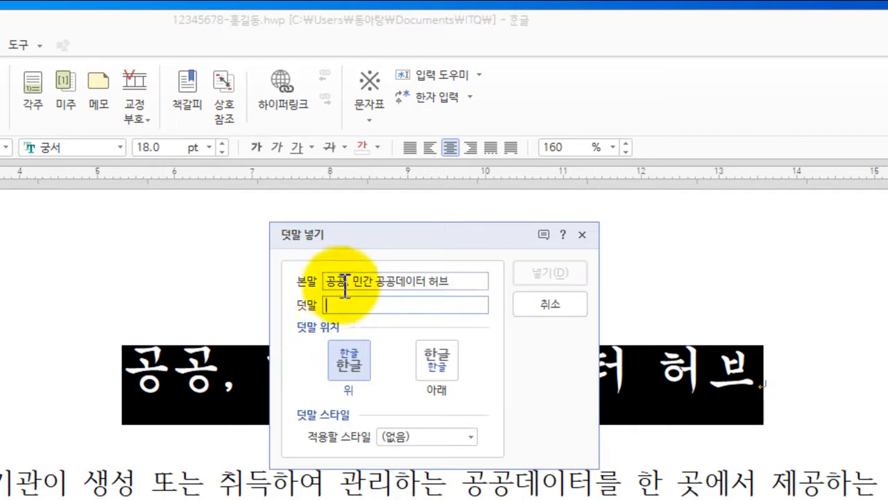
{"action": "left_click_drag", "start_coordinate": [328, 280], "coordinate": [478, 280]}
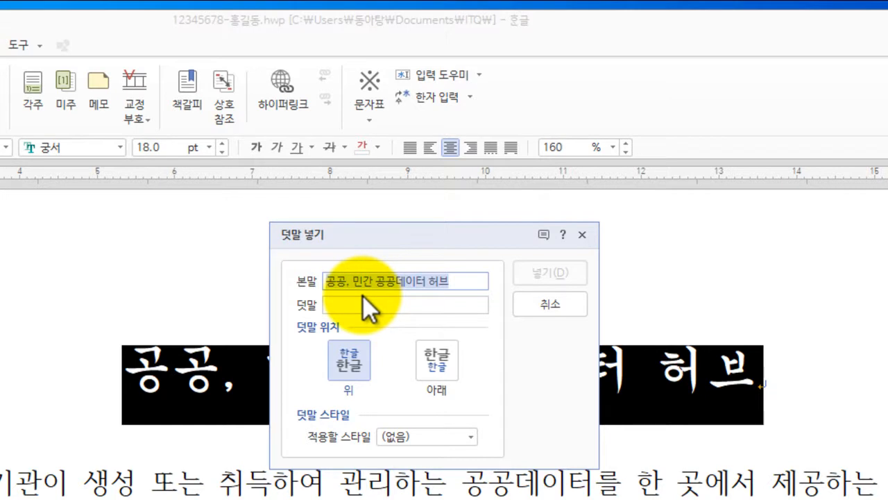
{"action": "left_click_drag", "start_coordinate": [400, 237], "coordinate": [513, 90]}
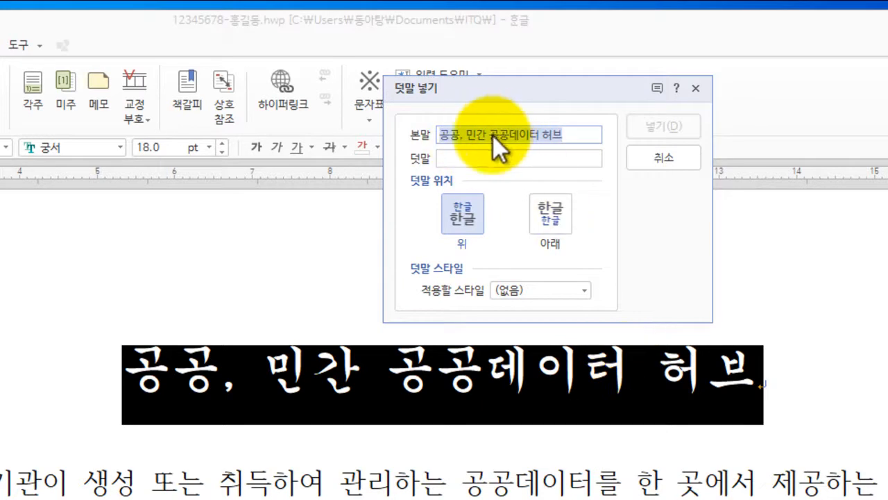
{"action": "left_click", "coordinate": [458, 159]}
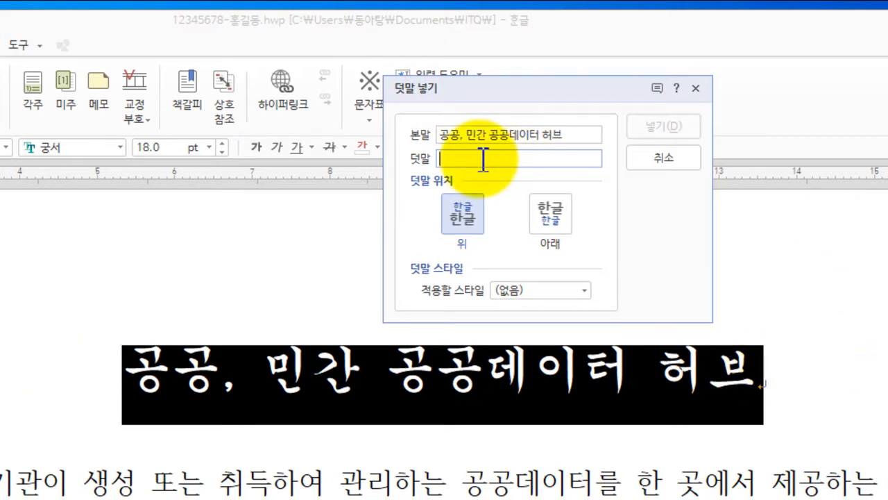
{"action": "type", "text": "ㄱ"}
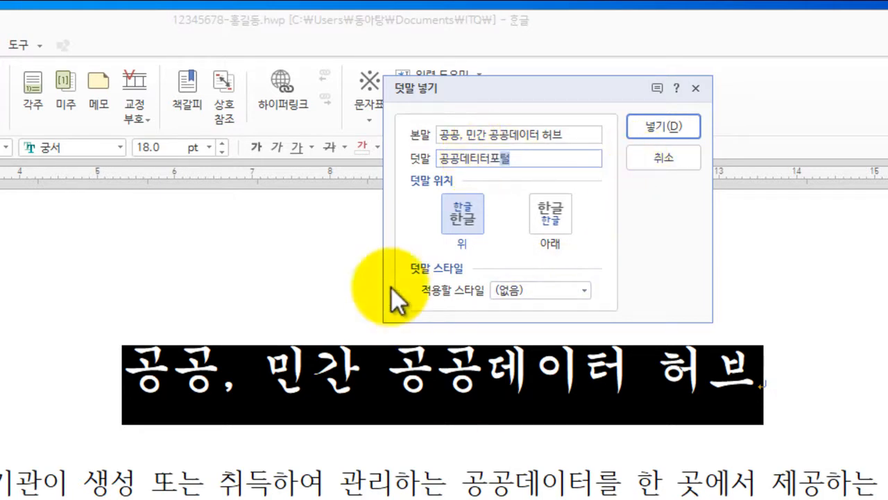
{"action": "left_click", "coordinate": [464, 220]}
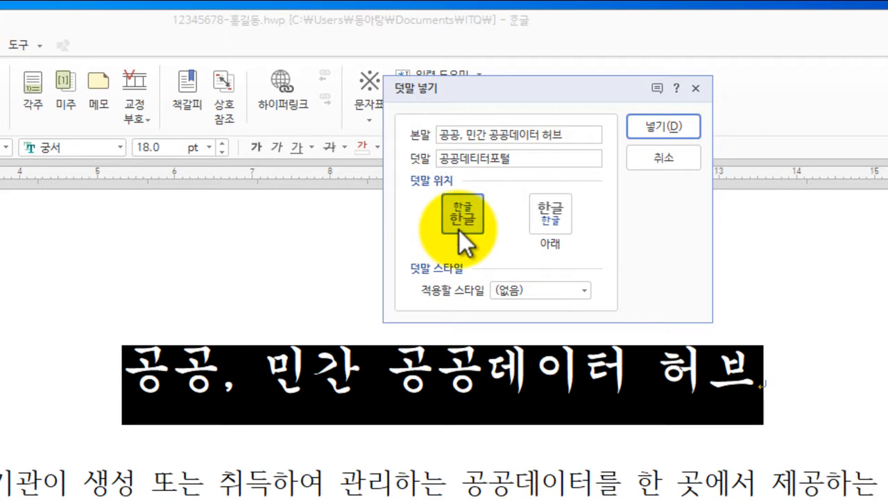
{"action": "left_click", "coordinate": [662, 128]}
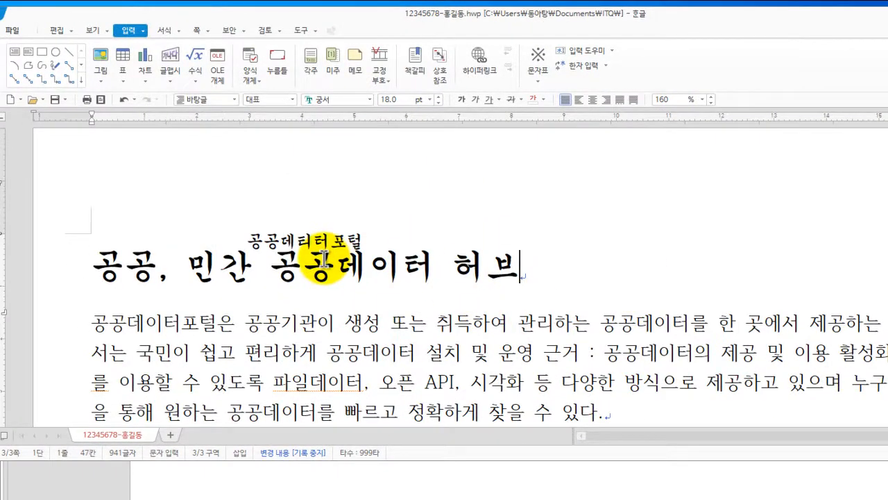
Step: Make the whole title line with its ruby text bold and center it
{"action": "left_click", "coordinate": [75, 267]}
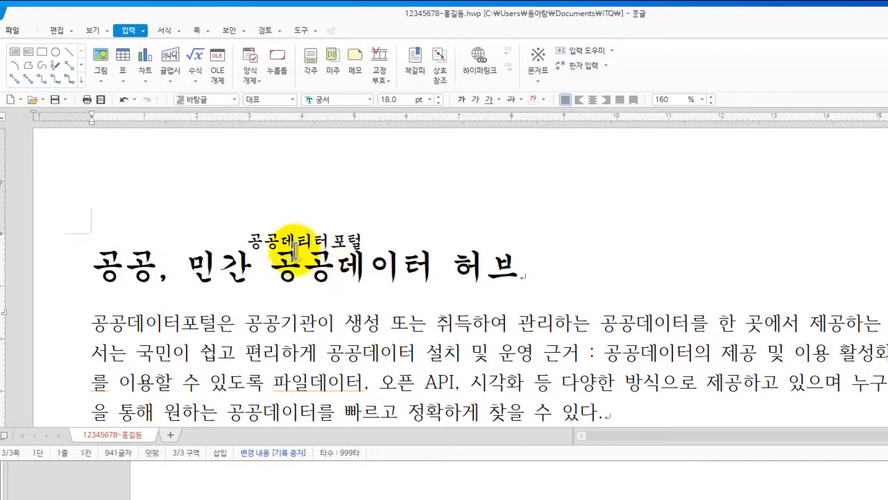
{"action": "key", "text": "shift+End"}
{"action": "left_click", "coordinate": [463, 99]}
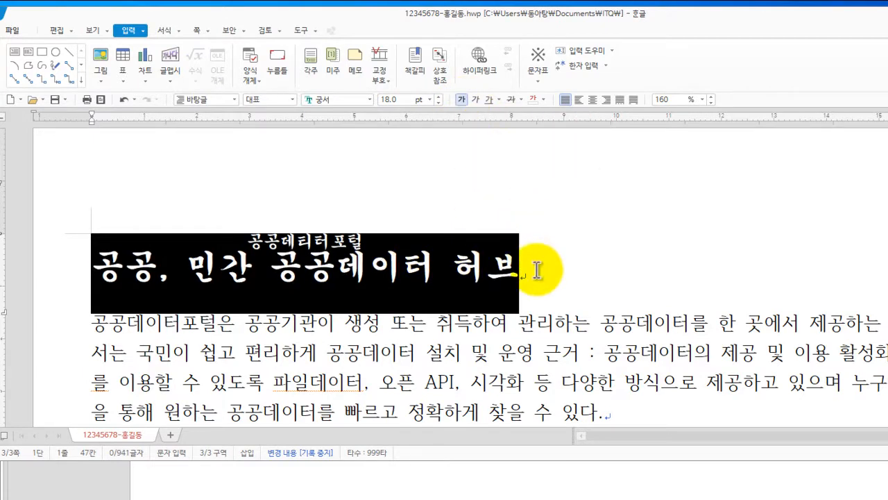
{"action": "left_click", "coordinate": [593, 100]}
Step: Insert a bookmark (책갈피) named "데이터" at the very start of the title line
{"action": "key", "text": "Home"}
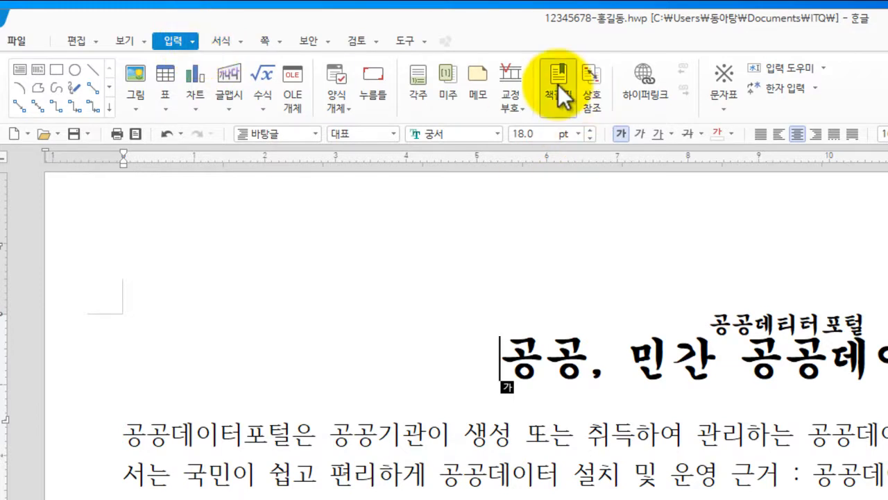
{"action": "key", "text": "ctrl+shift+d"}
{"action": "left_click_drag", "start_coordinate": [538, 52], "coordinate": [579, 102]}
{"action": "left_click_drag", "start_coordinate": [613, 138], "coordinate": [616, 143]}
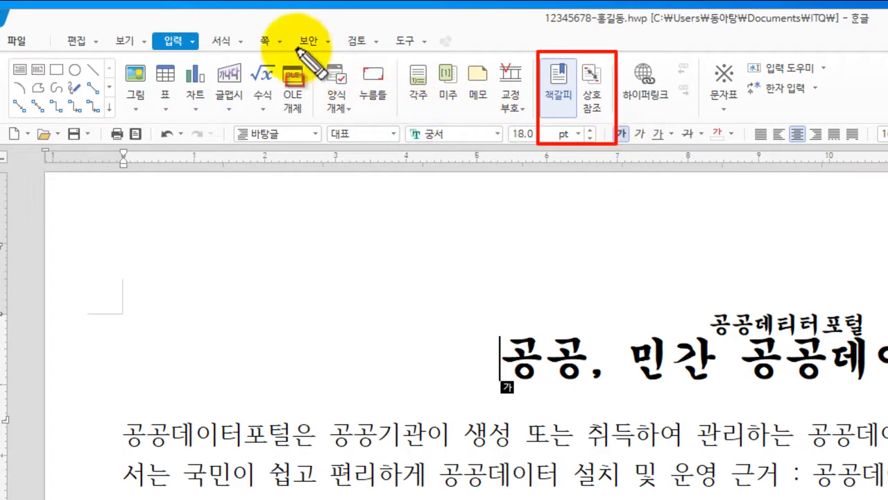
{"action": "key", "text": "Escape"}
{"action": "left_click", "coordinate": [195, 42]}
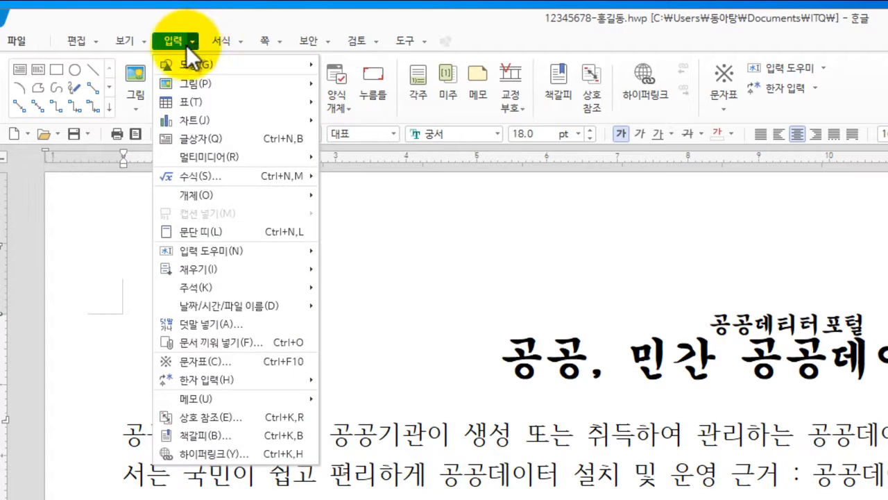
{"action": "left_click", "coordinate": [219, 436]}
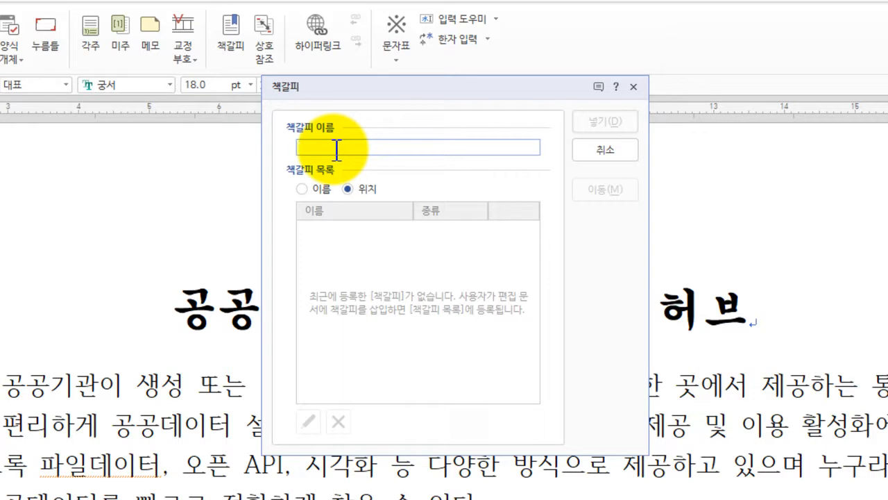
{"action": "type", "text": "데이터"}
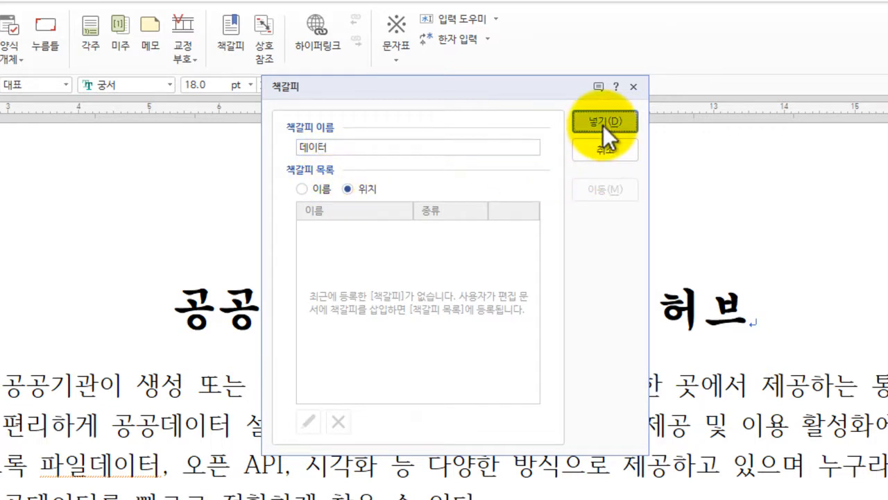
{"action": "left_click", "coordinate": [603, 122]}
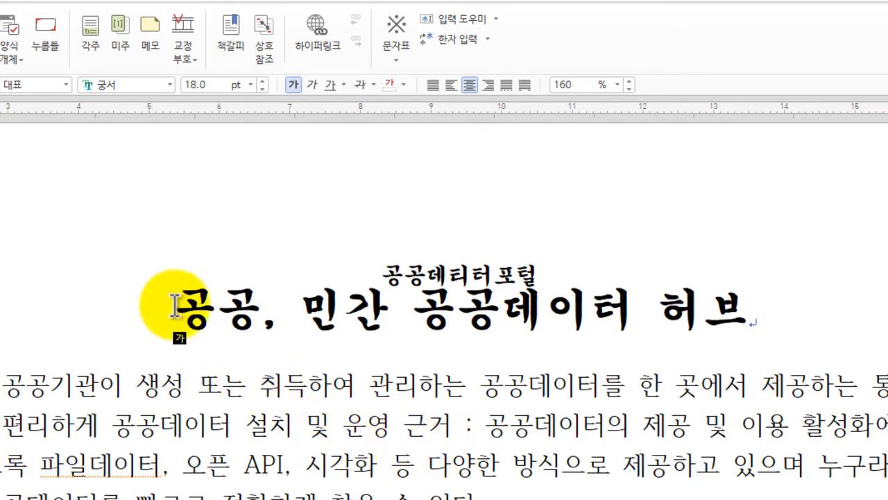
Step: Draw a rectangle about 17 by 17 mm in the blank area of the second section's page
{"action": "scroll", "coordinate": [337, 406], "scroll_direction": "down", "scroll_amount": 5}
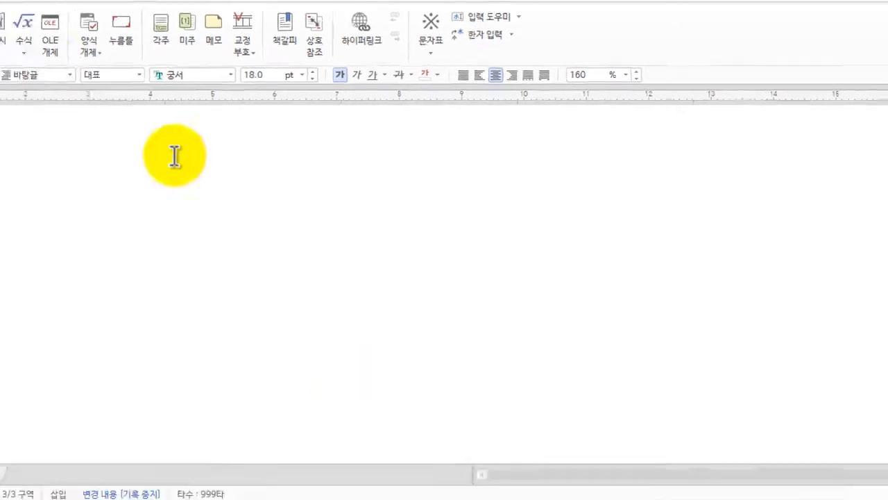
{"action": "left_click", "coordinate": [30, 14]}
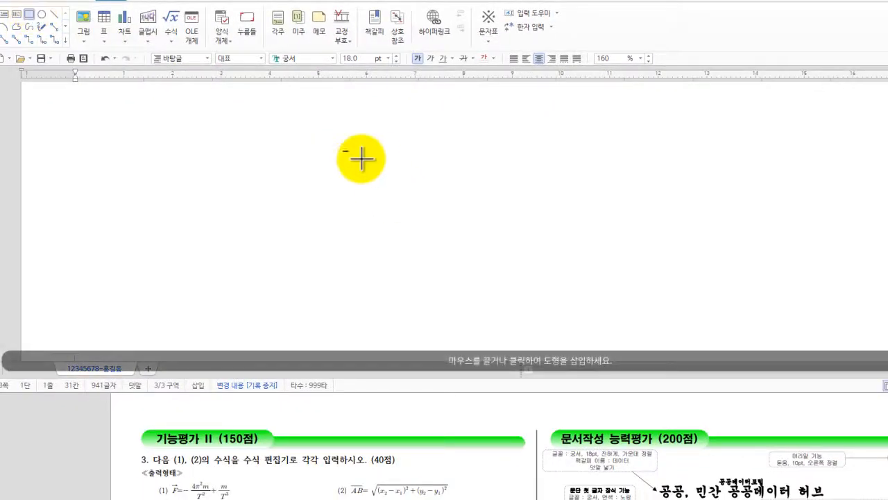
{"action": "left_click_drag", "start_coordinate": [343, 150], "coordinate": [425, 232]}
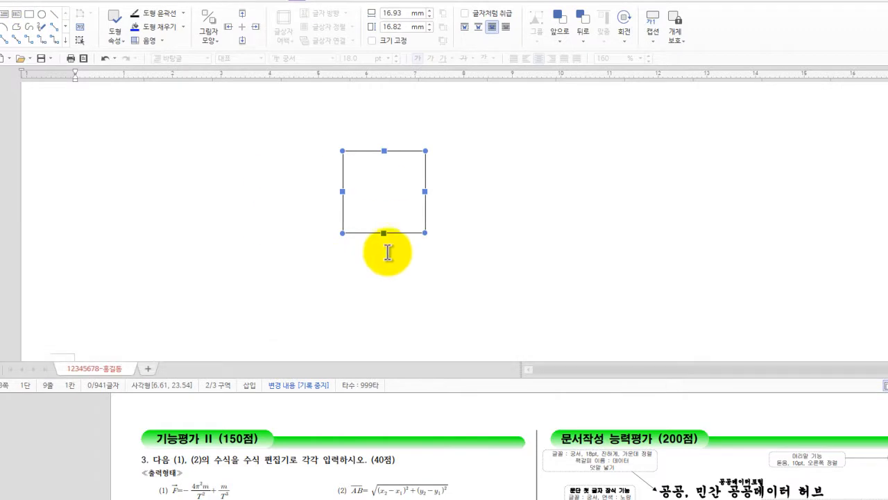
{"action": "scroll", "coordinate": [410, 260], "scroll_direction": "down", "scroll_amount": 10}
{"action": "scroll", "coordinate": [388, 243], "scroll_direction": "up", "scroll_amount": 7}
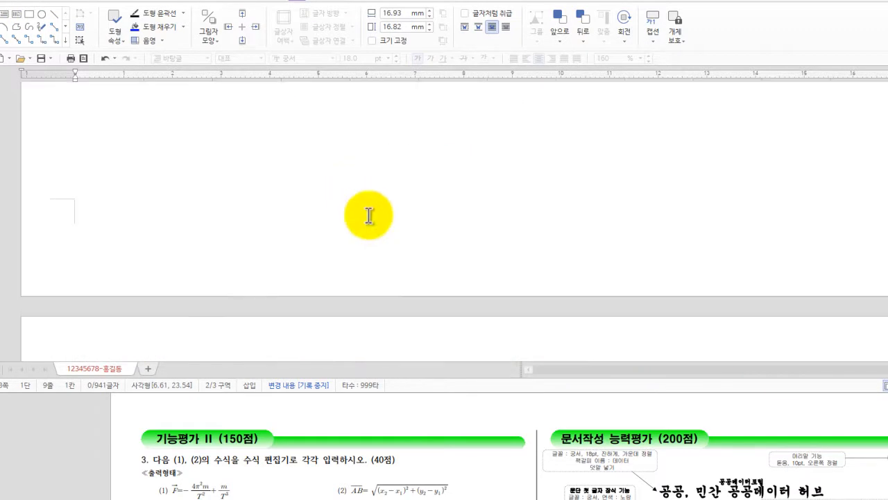
{"action": "scroll", "coordinate": [364, 213], "scroll_direction": "up", "scroll_amount": 3}
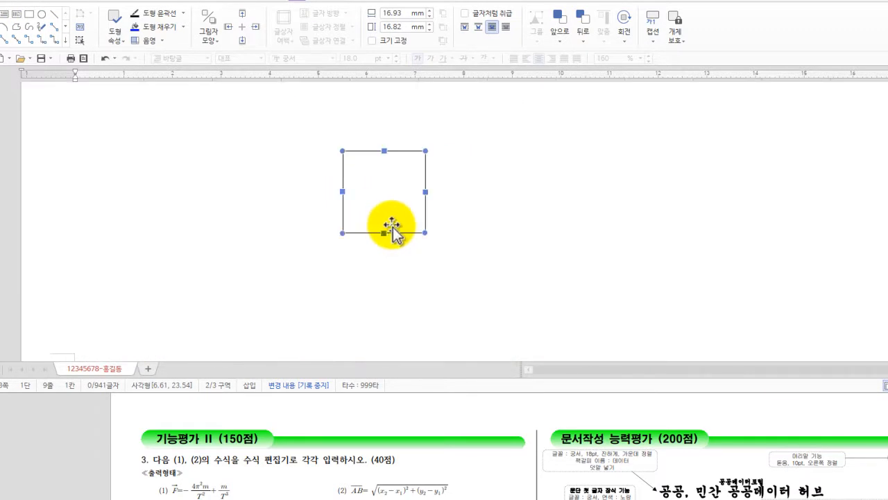
Step: Add a hyperlink to the rectangle that targets the bookmark "데이터" in the current Hangul document
{"action": "right_click", "coordinate": [395, 189]}
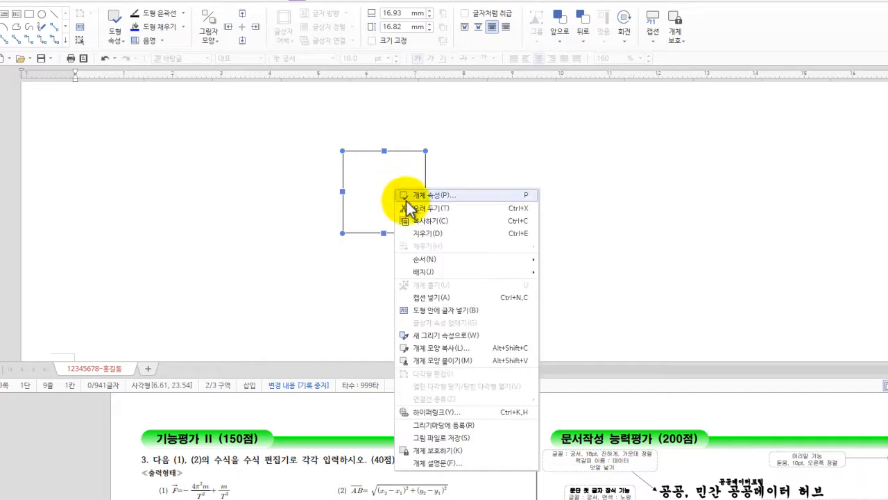
{"action": "left_click", "coordinate": [456, 413]}
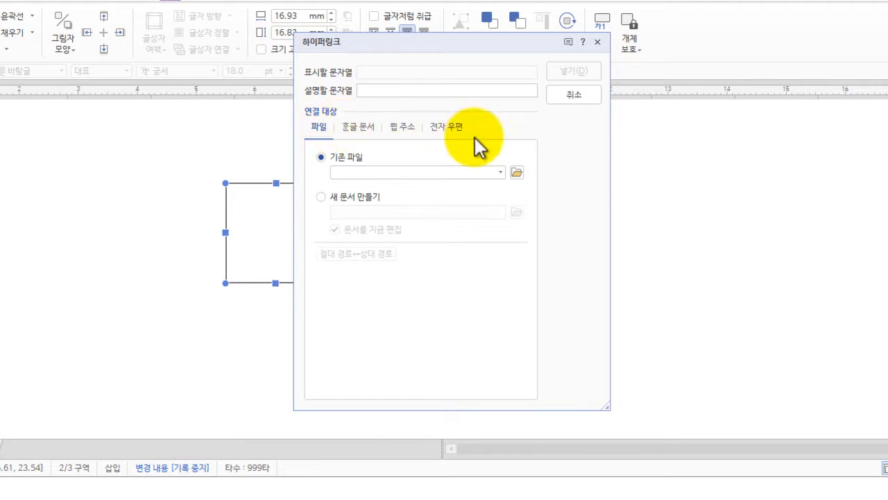
{"action": "left_click", "coordinate": [362, 132]}
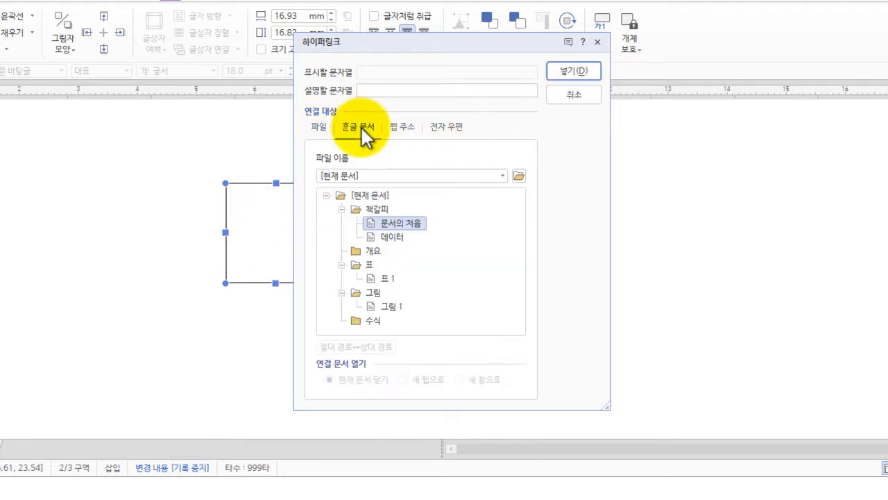
{"action": "left_click", "coordinate": [341, 208]}
{"action": "left_click", "coordinate": [341, 209]}
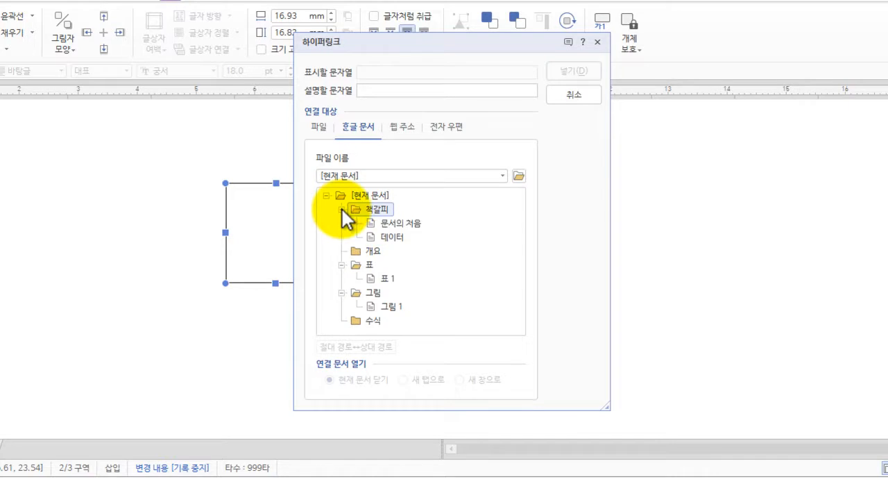
{"action": "left_click", "coordinate": [388, 238]}
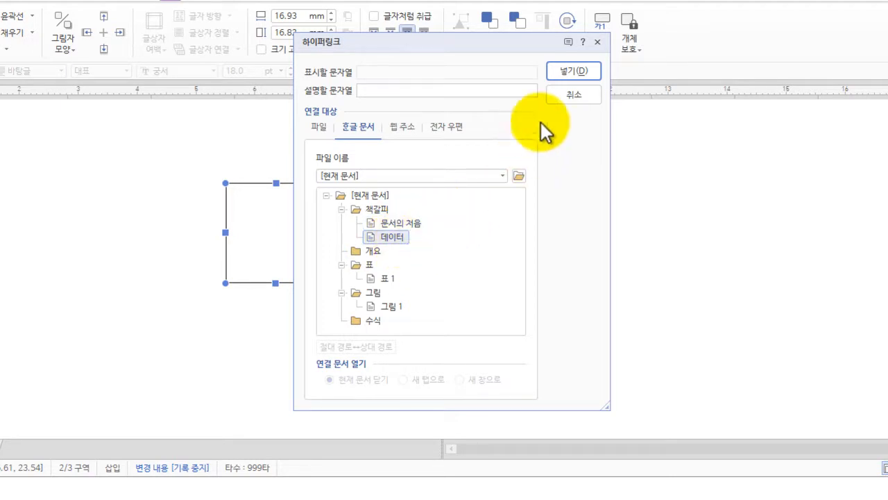
{"action": "left_click", "coordinate": [577, 72]}
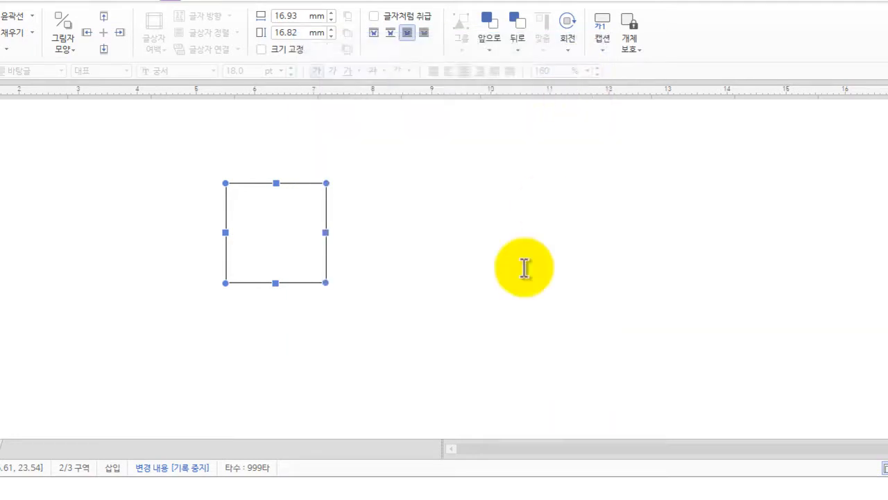
{"action": "left_click", "coordinate": [490, 310]}
Step: Test the rectangle's hyperlink by following it repeatedly from the second section's page
{"action": "scroll", "coordinate": [290, 293], "scroll_direction": "down", "scroll_amount": 10}
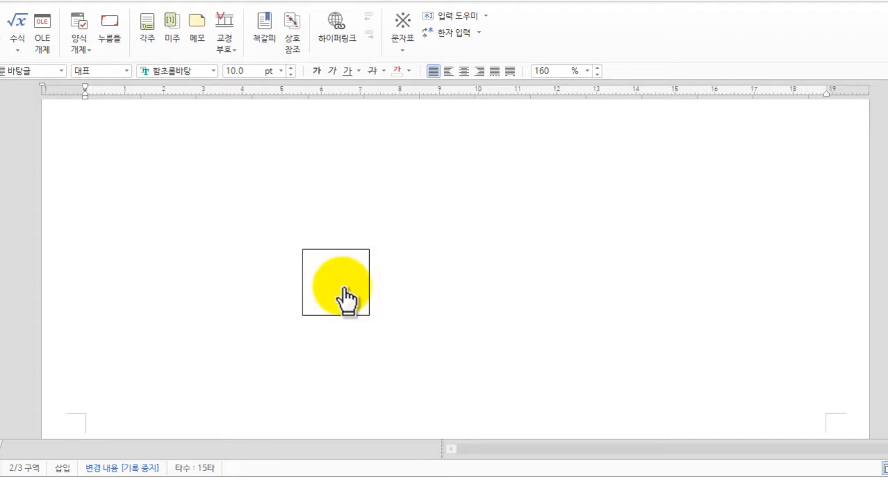
{"action": "left_click", "coordinate": [345, 286]}
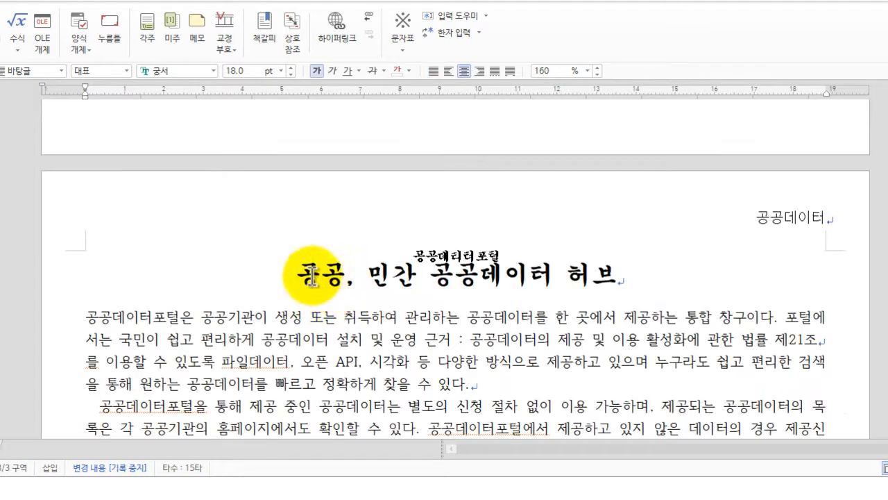
{"action": "scroll", "coordinate": [342, 318], "scroll_direction": "up", "scroll_amount": 2}
{"action": "scroll", "coordinate": [343, 318], "scroll_direction": "up", "scroll_amount": 3}
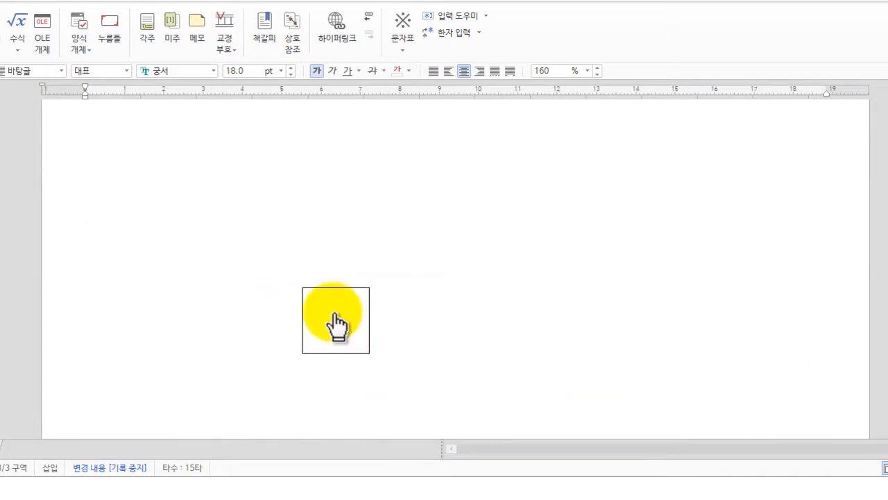
{"action": "left_click", "coordinate": [337, 326]}
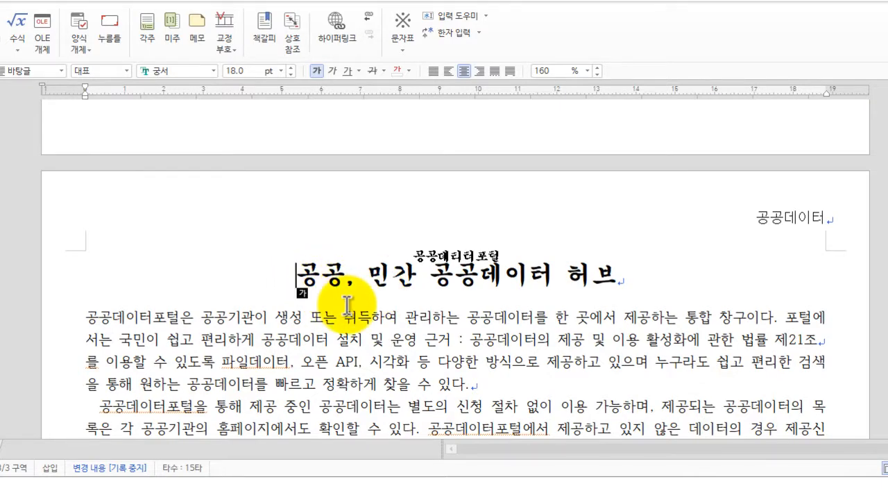
{"action": "scroll", "coordinate": [367, 308], "scroll_direction": "up", "scroll_amount": 3}
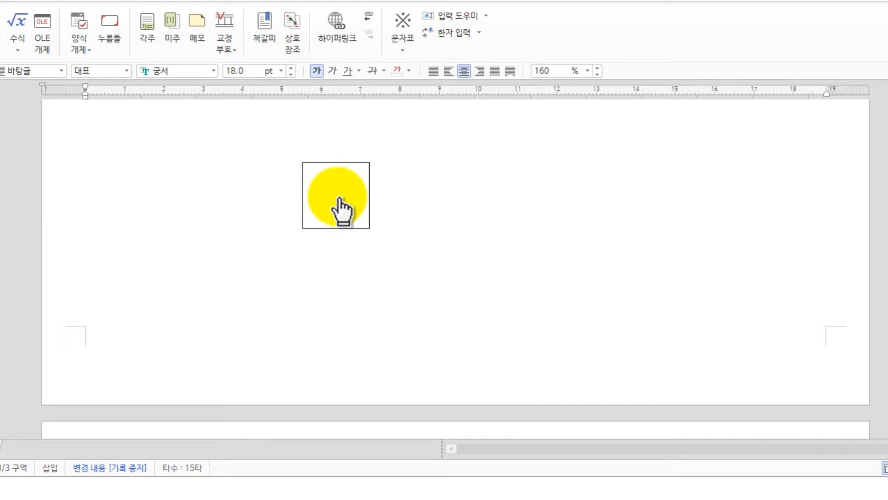
{"action": "left_click", "coordinate": [340, 208]}
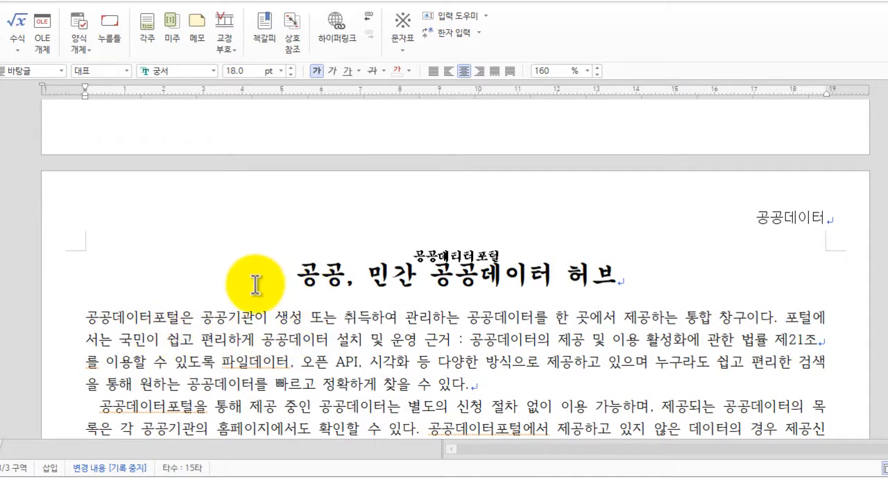
Step: Examine the third page's body text and compare its first paragraph with the decorated first letter in the exam sample
{"action": "scroll", "coordinate": [186, 272], "scroll_direction": "down", "scroll_amount": 3}
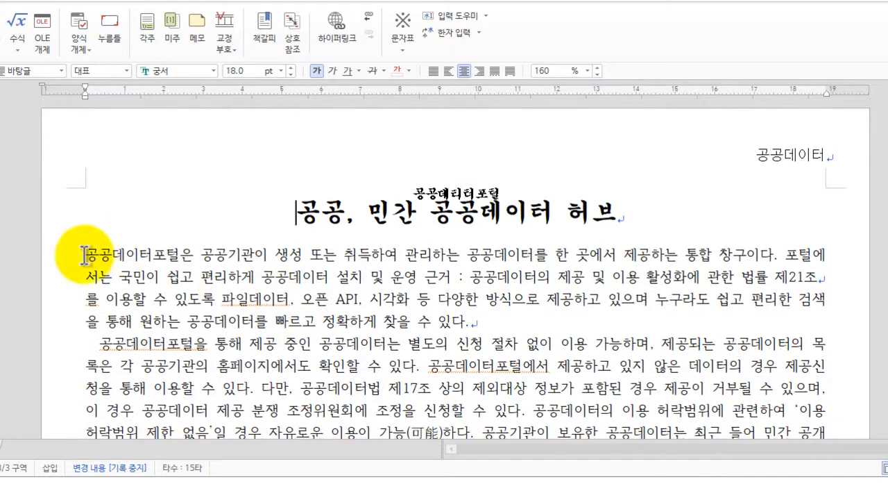
{"action": "scroll", "coordinate": [385, 443], "scroll_direction": "down", "scroll_amount": 6}
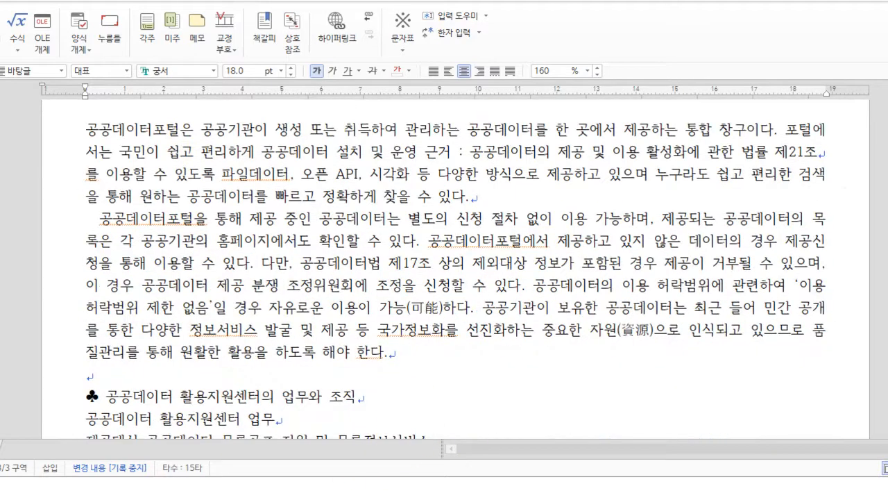
{"action": "scroll", "coordinate": [297, 347], "scroll_direction": "up", "scroll_amount": 3}
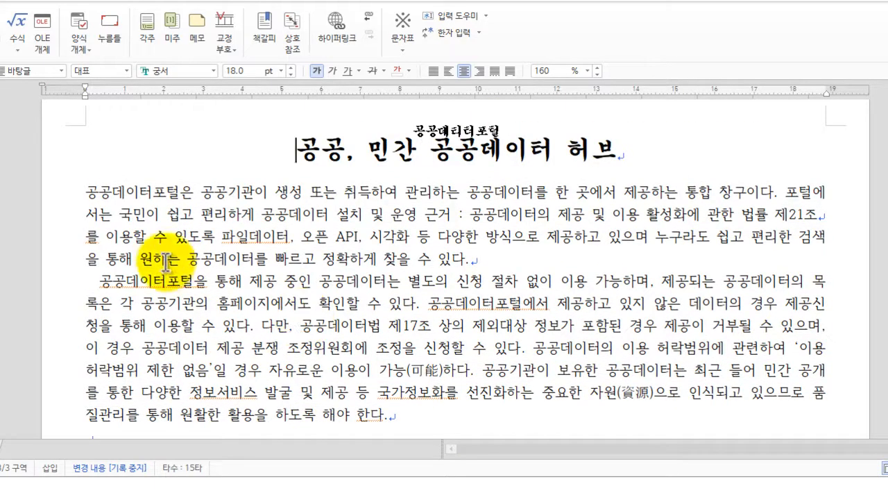
{"action": "scroll", "coordinate": [213, 244], "scroll_direction": "up", "scroll_amount": 3}
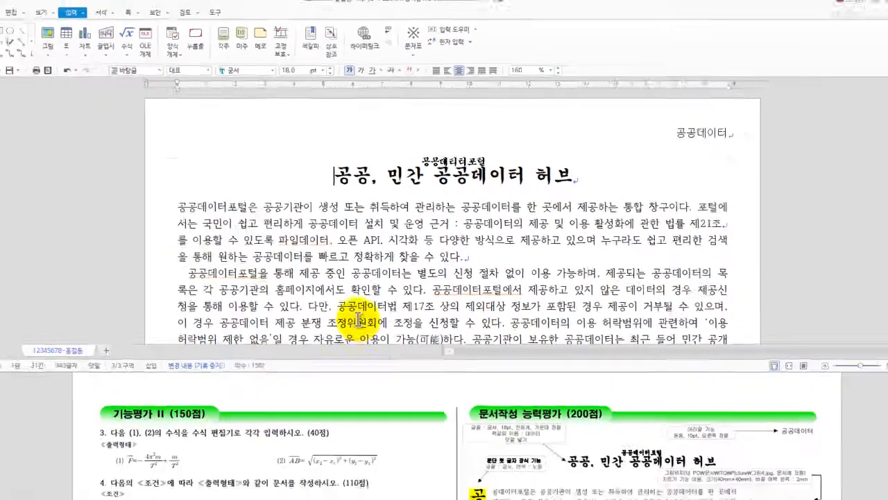
{"action": "scroll", "coordinate": [274, 362], "scroll_direction": "down", "scroll_amount": 1}
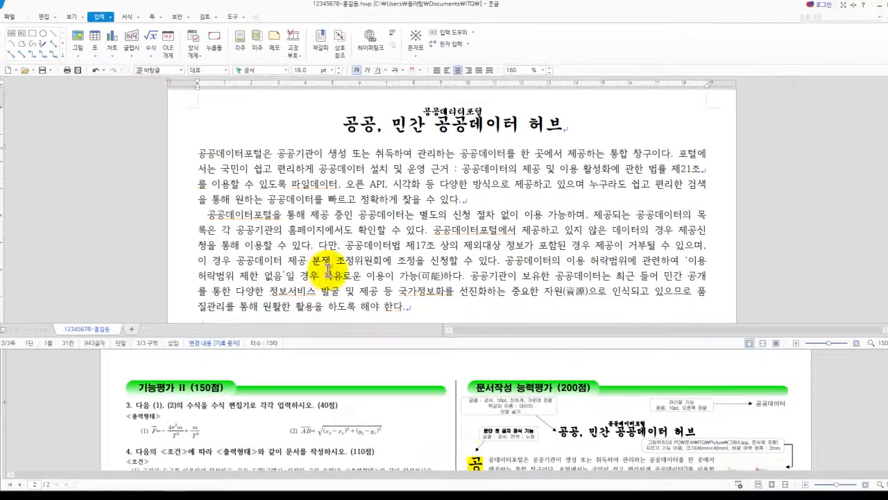
{"action": "scroll", "coordinate": [504, 417], "scroll_direction": "down", "scroll_amount": 3}
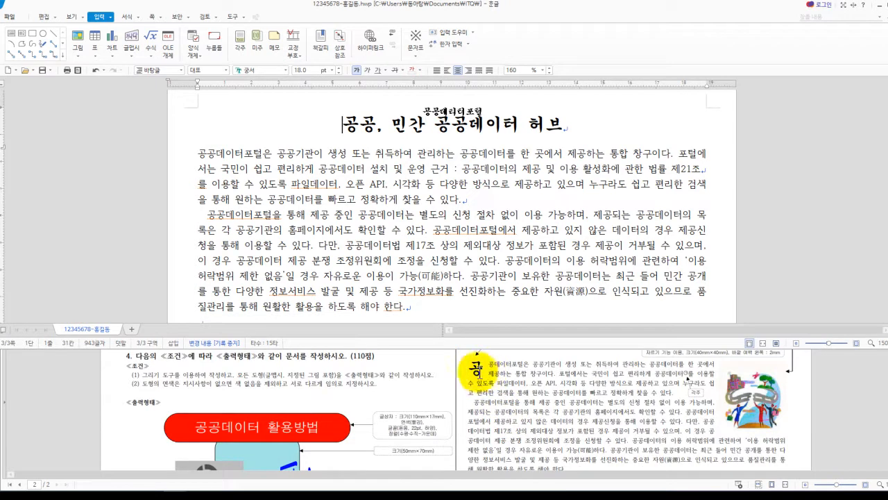
{"action": "left_click", "coordinate": [306, 169]}
{"action": "left_click", "coordinate": [324, 154]}
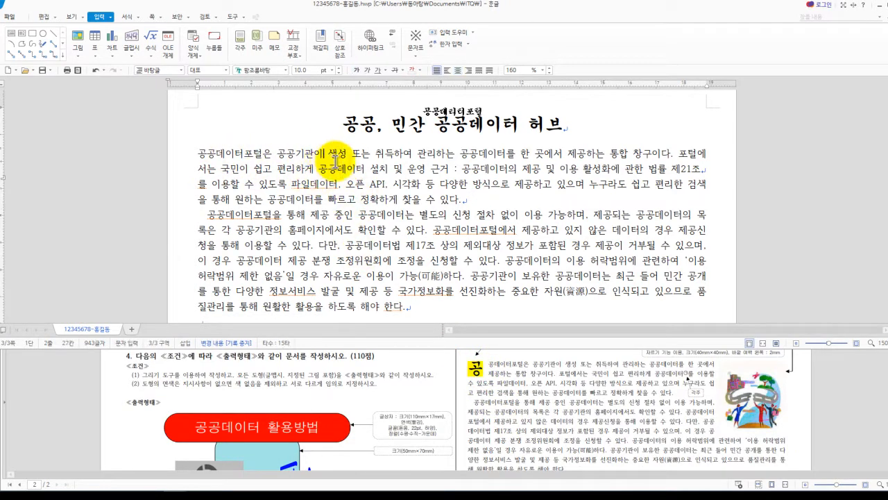
Step: Decorate the first body paragraph's initial letter (문단 첫 글자 장식) with the two-line shape, font 궁서 and a yellow fill
{"action": "left_click", "coordinate": [197, 152]}
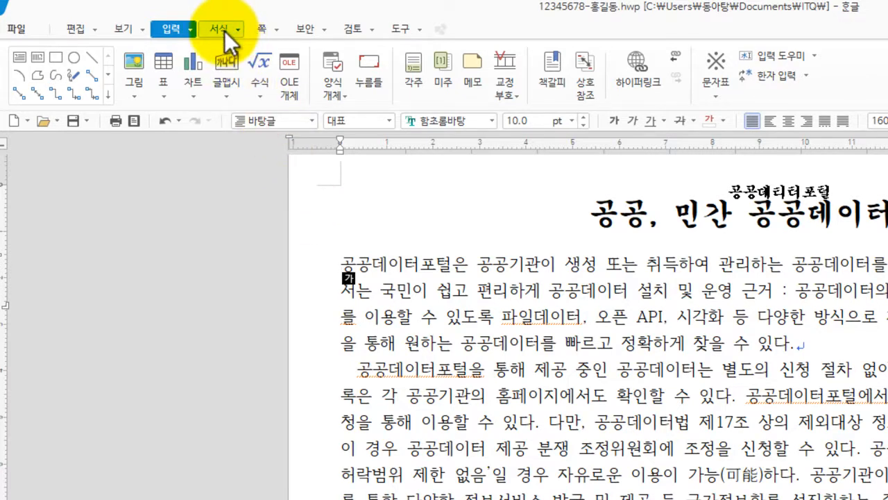
{"action": "left_click", "coordinate": [224, 32]}
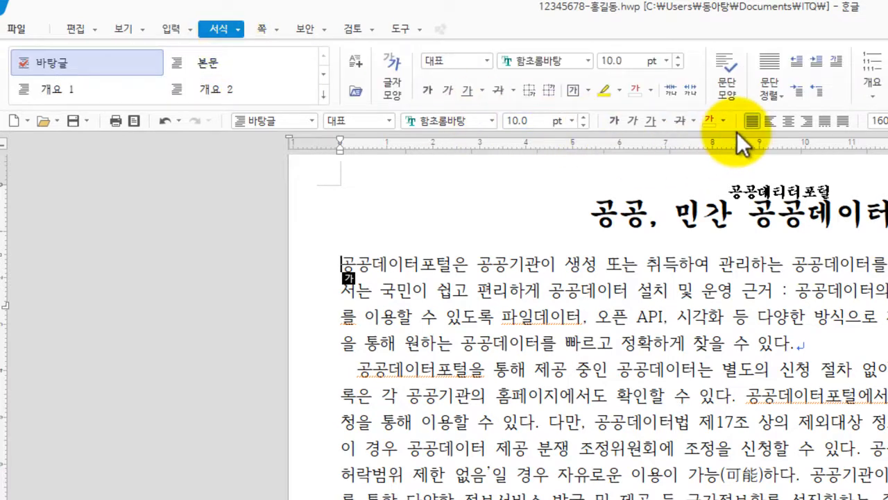
{"action": "key", "text": "ctrl+alt+d"}
{"action": "left_click_drag", "start_coordinate": [826, 47], "coordinate": [845, 76]}
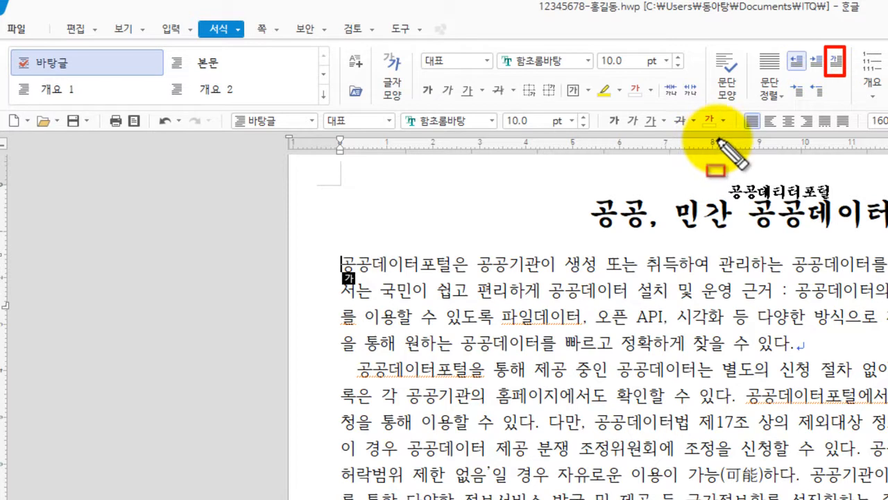
{"action": "left_click", "coordinate": [243, 30]}
{"action": "left_click", "coordinate": [244, 32]}
{"action": "left_click", "coordinate": [243, 33]}
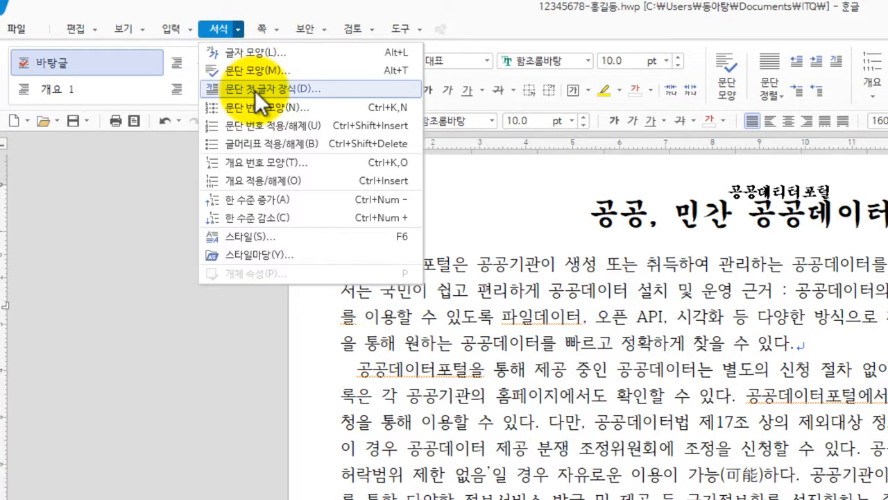
{"action": "left_click", "coordinate": [254, 90]}
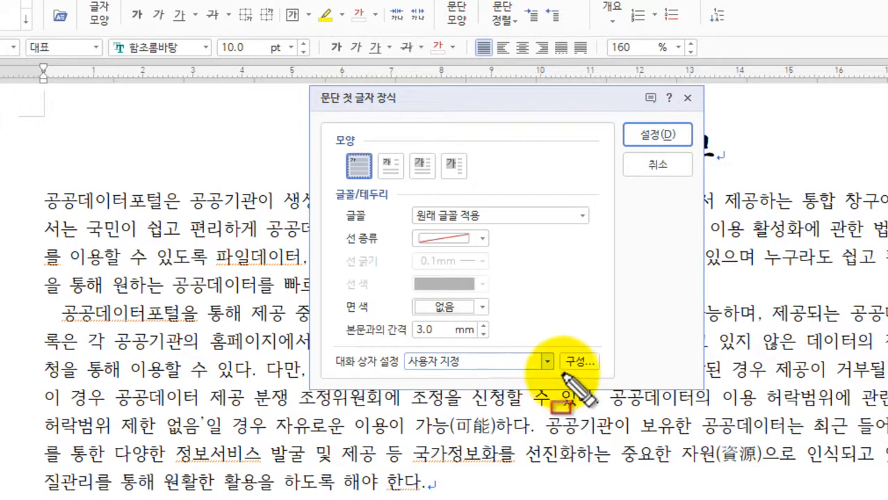
{"action": "left_click", "coordinate": [392, 171]}
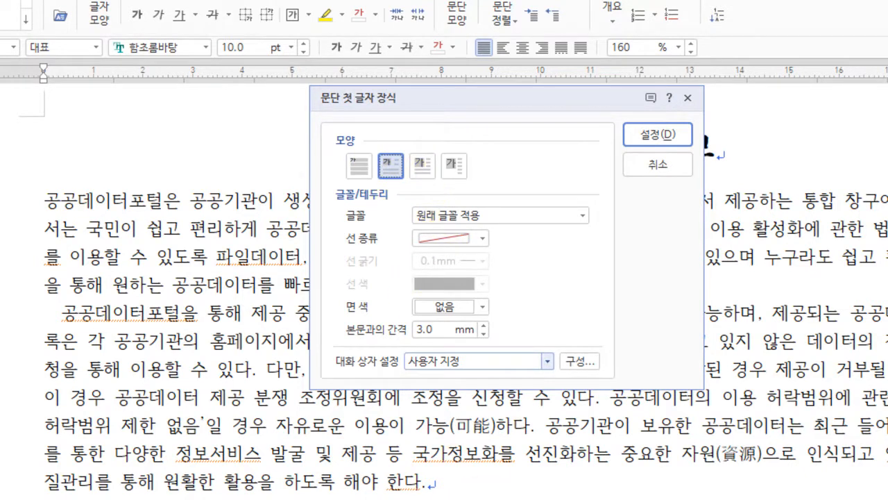
{"action": "left_click", "coordinate": [467, 217]}
{"action": "left_click", "coordinate": [470, 310]}
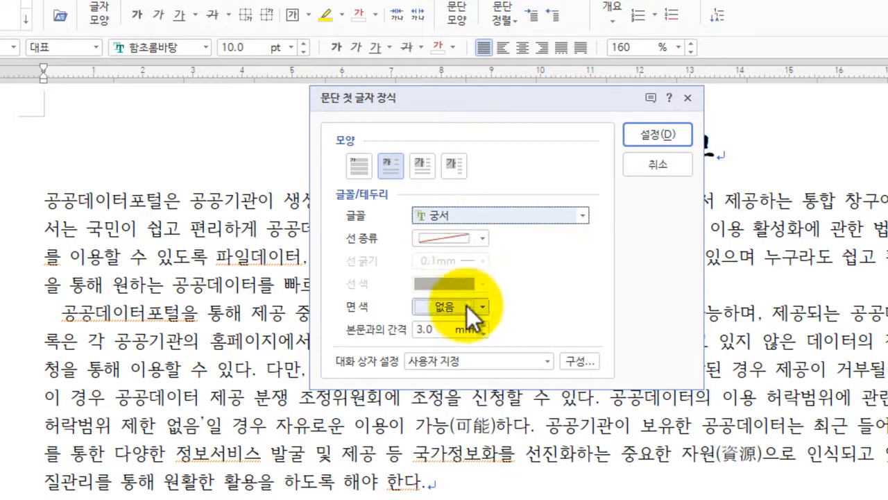
{"action": "left_click", "coordinate": [478, 307]}
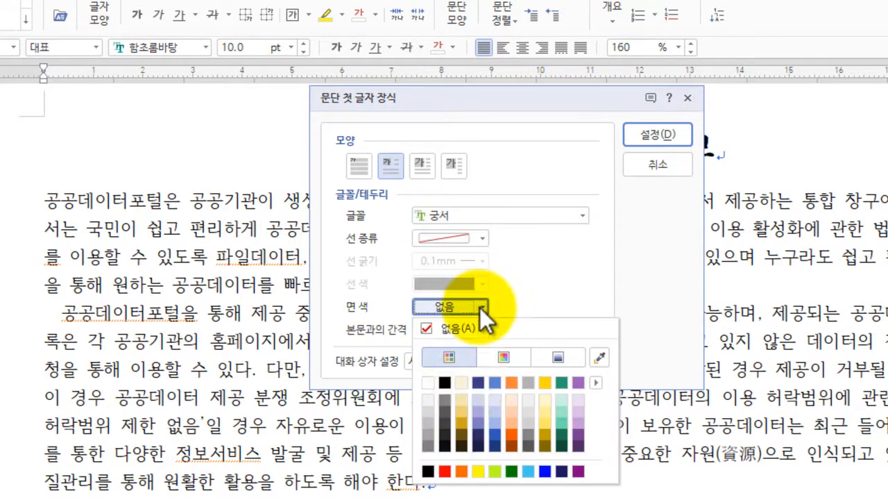
{"action": "left_click", "coordinate": [478, 471]}
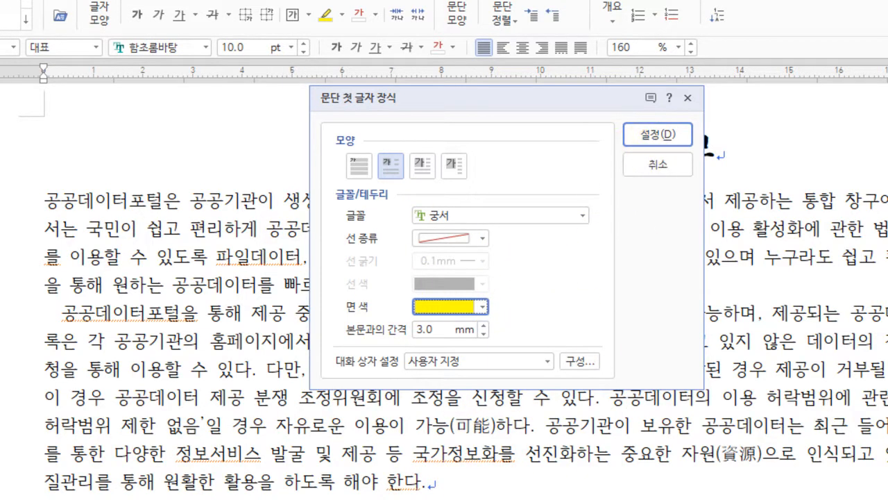
{"action": "left_click", "coordinate": [664, 136]}
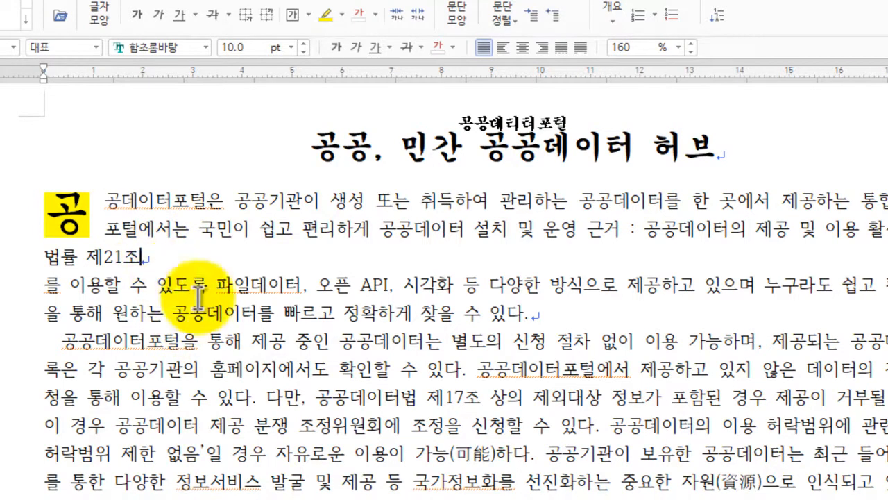
Step: Join the line ending in "제21조" with the text that follows it, and check the footnote position in the exam sample
{"action": "key", "text": "Delete"}
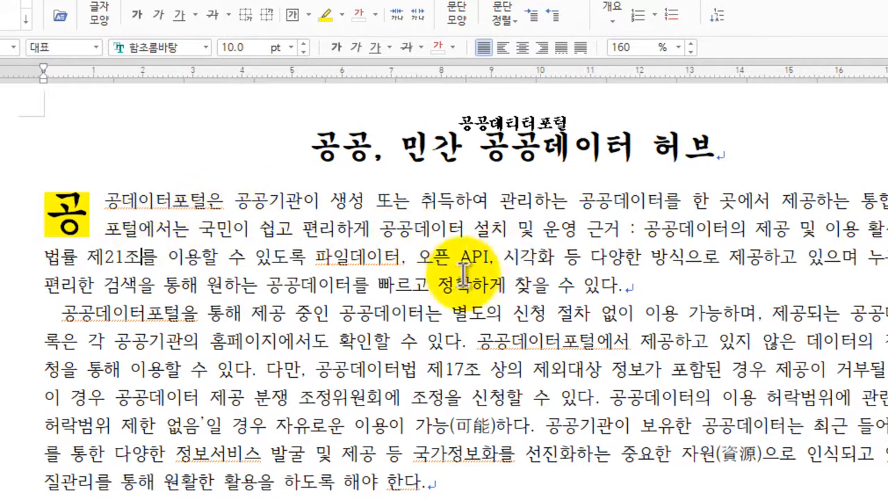
{"action": "scroll", "coordinate": [396, 361], "scroll_direction": "down", "scroll_amount": 2}
{"action": "scroll", "coordinate": [397, 359], "scroll_direction": "up", "scroll_amount": 1}
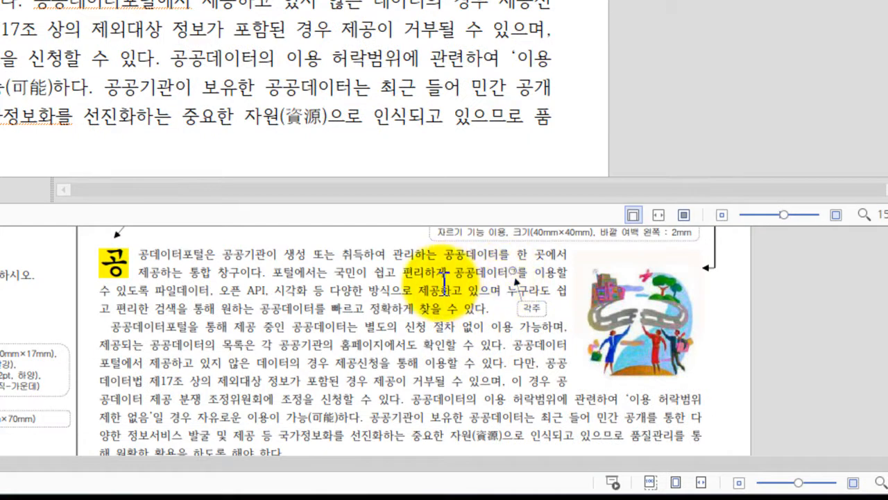
{"action": "key", "text": "ctrl+alt+d"}
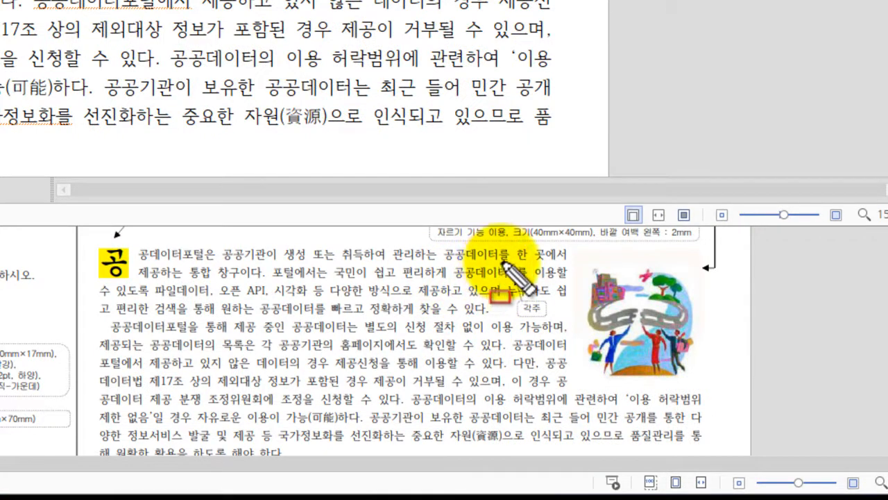
{"action": "left_click_drag", "start_coordinate": [501, 261], "coordinate": [538, 322]}
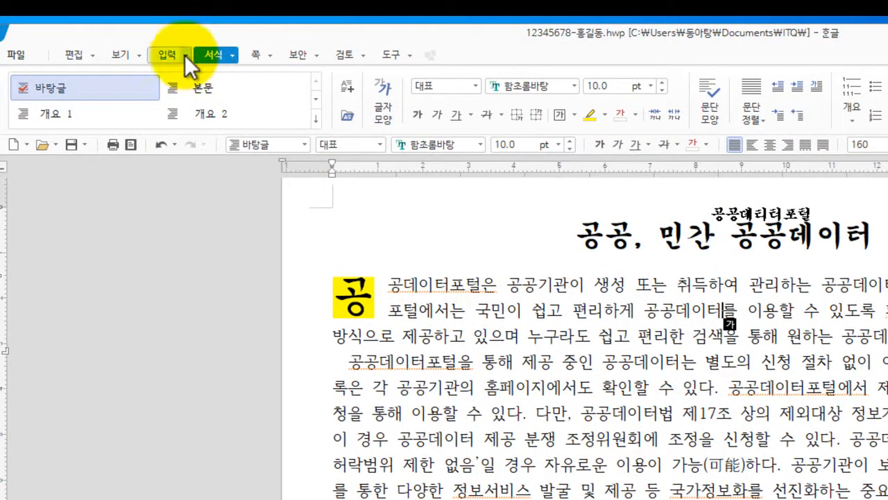
Step: Insert a footnote (각주) right after "공공데이터" in the second line of the third page's first paragraph
{"action": "left_click", "coordinate": [187, 59]}
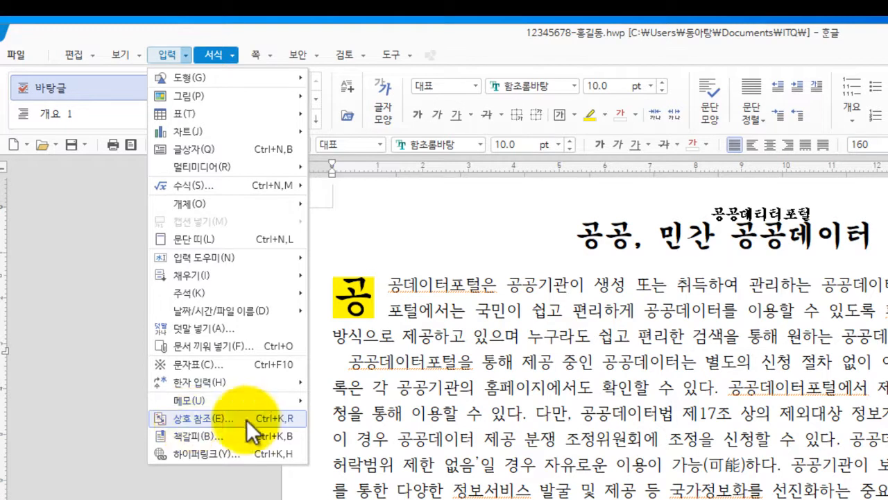
{"action": "mouse_move", "coordinate": [235, 295]}
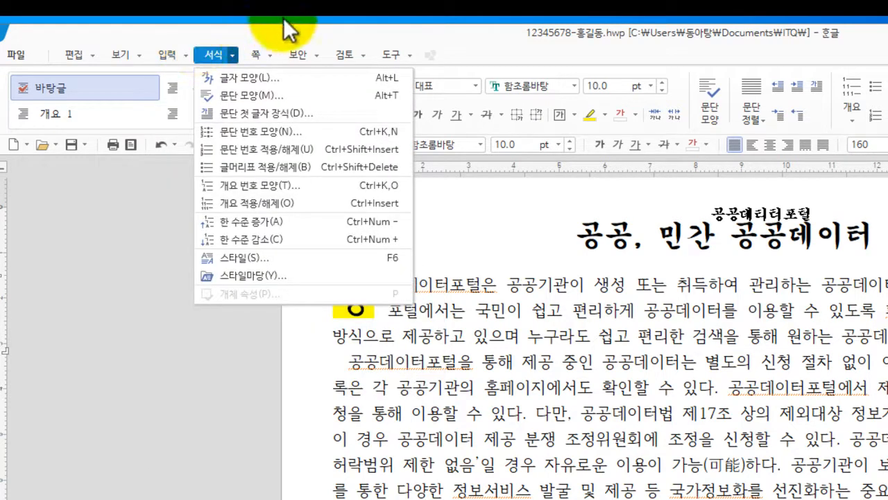
{"action": "mouse_move", "coordinate": [182, 52]}
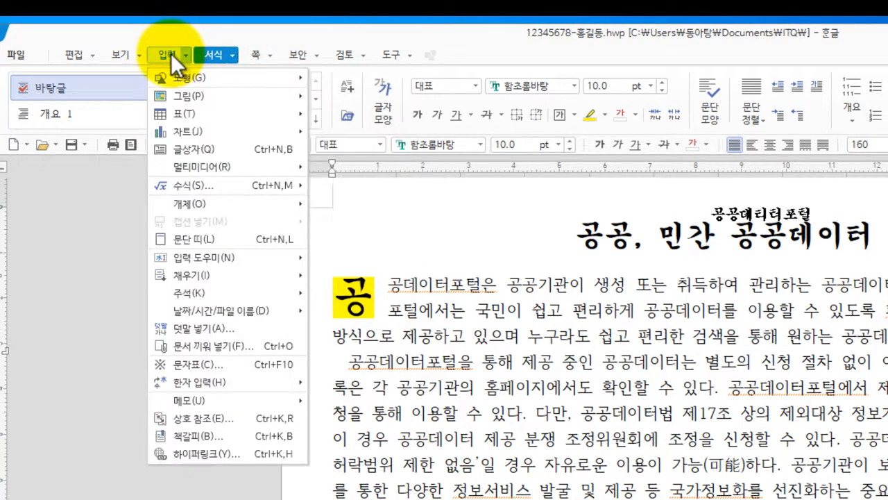
{"action": "left_click", "coordinate": [170, 53]}
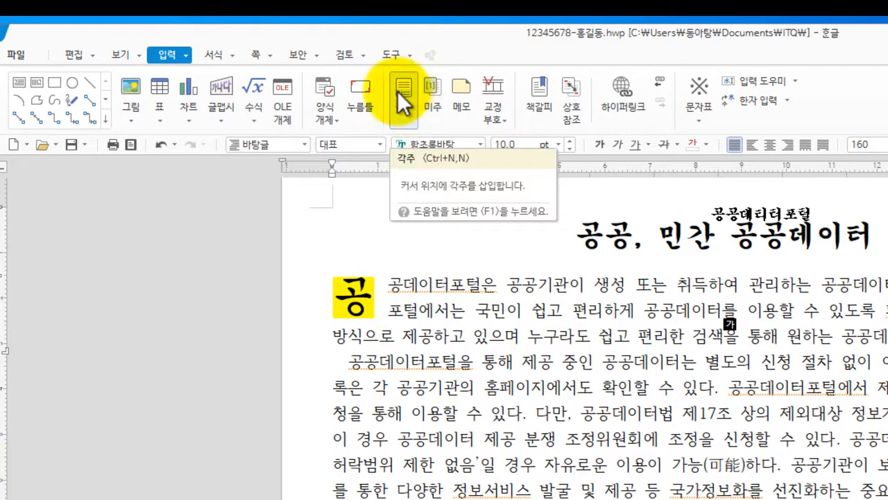
{"action": "key", "text": "ctrl+shift+d"}
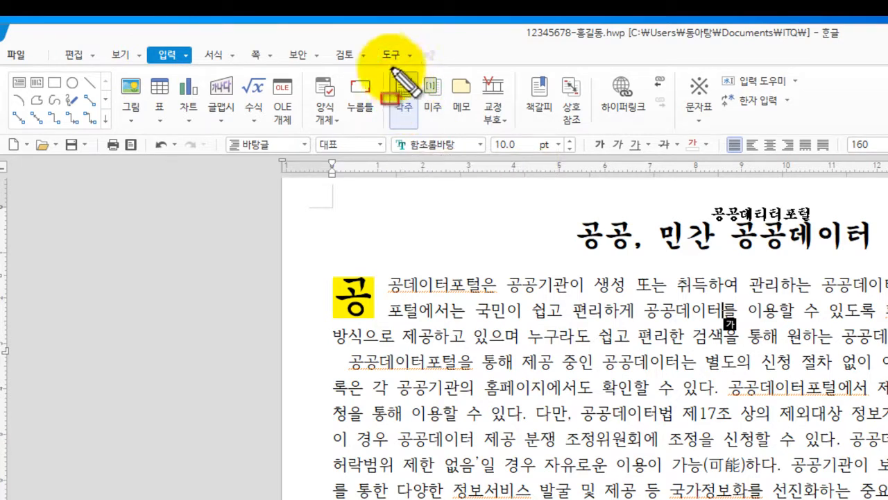
{"action": "mouse_move", "coordinate": [384, 68]}
{"action": "left_mouse_down"}
{"action": "mouse_move", "coordinate": [403, 82]}
{"action": "mouse_move", "coordinate": [418, 133]}
{"action": "left_mouse_up"}
{"action": "left_click_drag", "start_coordinate": [419, 74], "coordinate": [456, 119]}
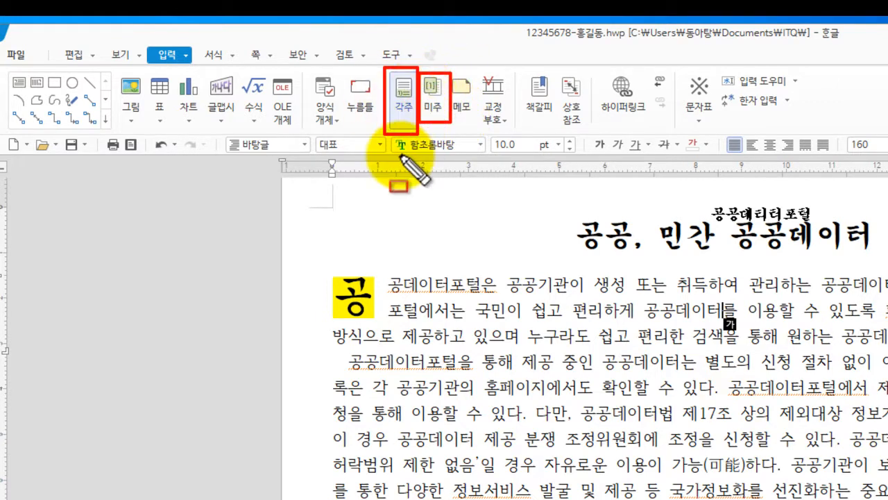
{"action": "key", "text": "Escape"}
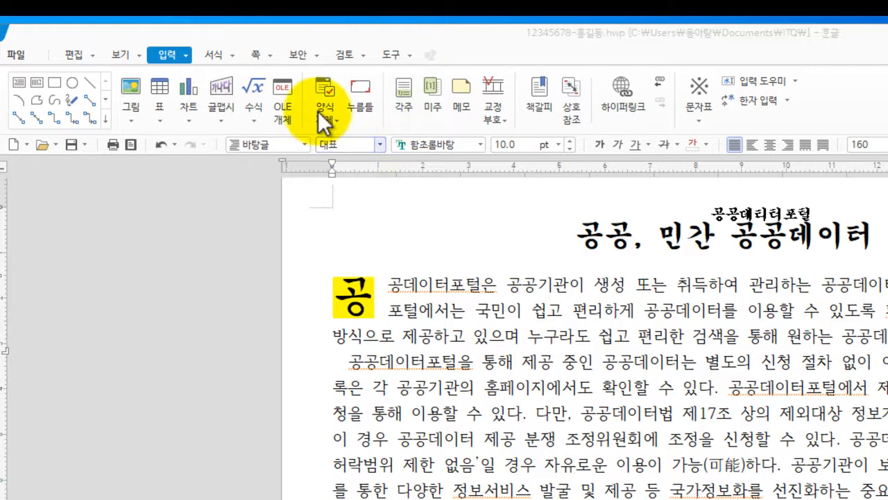
{"action": "left_click", "coordinate": [184, 53]}
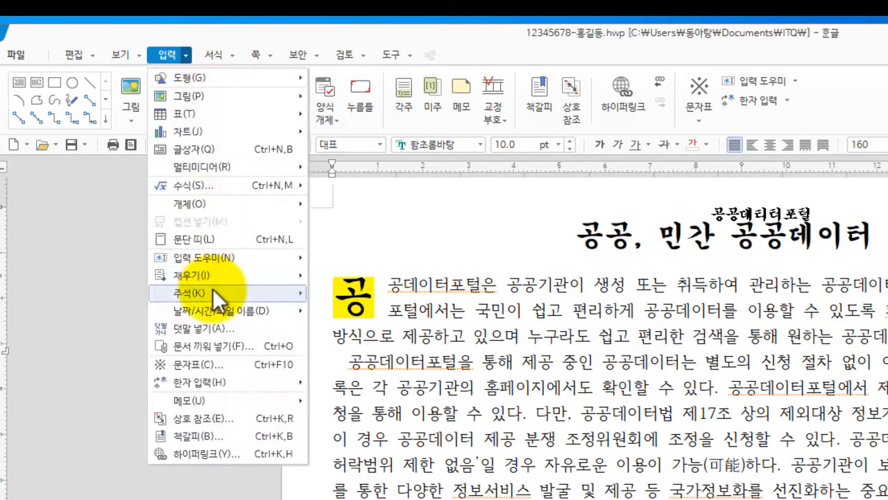
{"action": "mouse_move", "coordinate": [212, 292]}
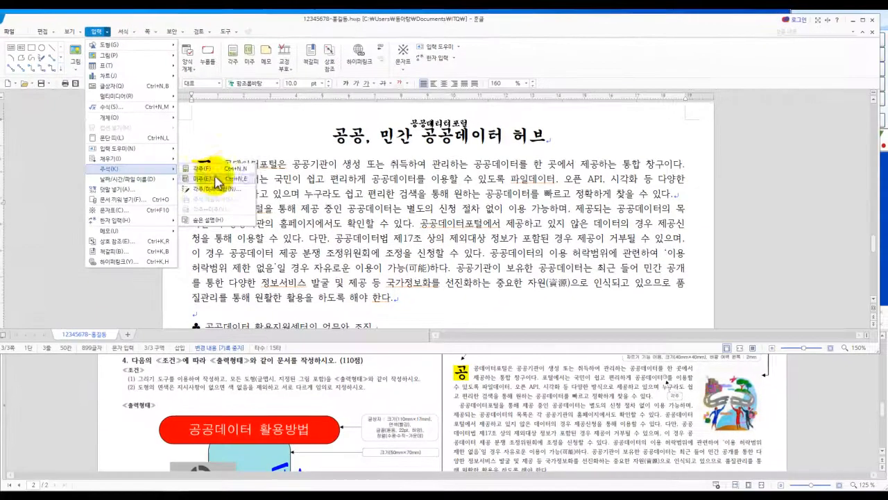
{"action": "left_click", "coordinate": [229, 173]}
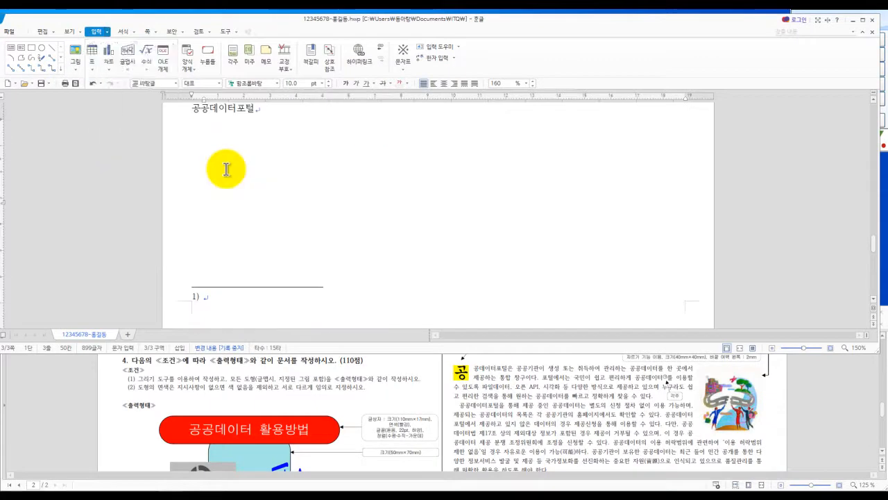
Step: Enter the footnote text "설치 및 운영 근거 : 공공데이터의 제공 및 이용 활성화에 관한 법률 제21조", following the exam sample
{"action": "scroll", "coordinate": [372, 221], "scroll_direction": "up", "scroll_amount": 3}
{"action": "scroll", "coordinate": [372, 220], "scroll_direction": "up", "scroll_amount": 5}
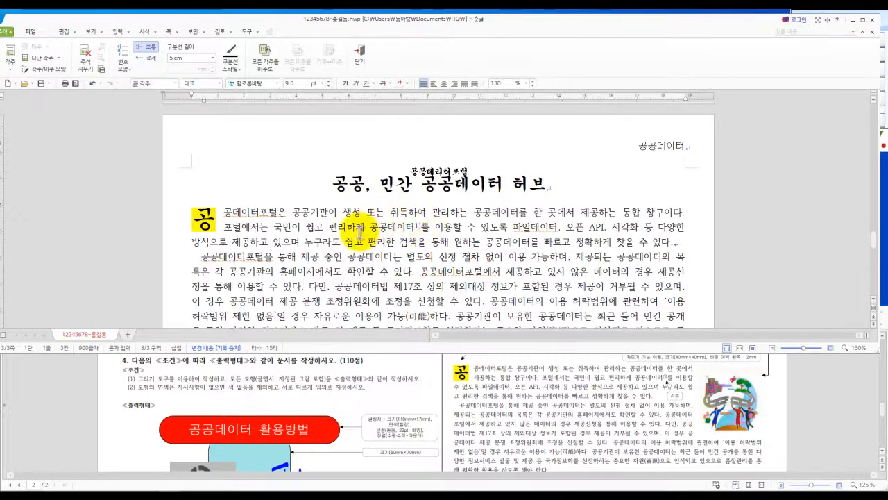
{"action": "scroll", "coordinate": [347, 233], "scroll_direction": "down", "scroll_amount": 8}
{"action": "scroll", "coordinate": [171, 280], "scroll_direction": "down", "scroll_amount": 3}
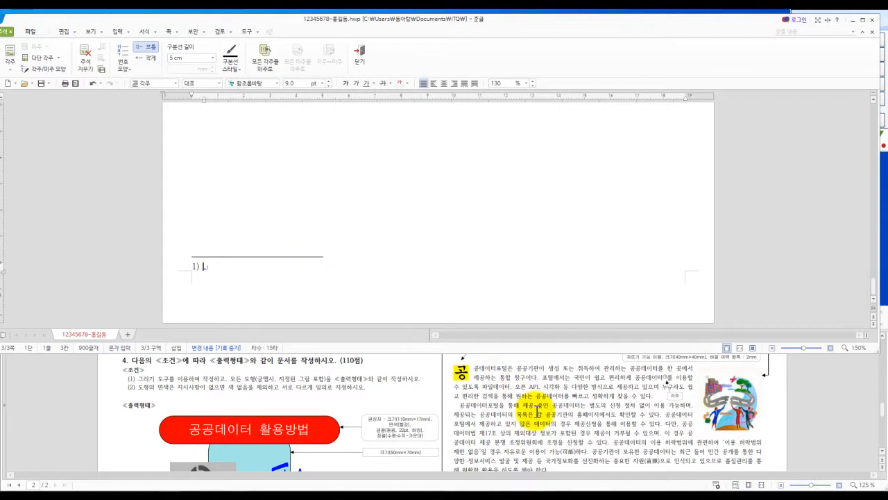
{"action": "scroll", "coordinate": [576, 417], "scroll_direction": "down", "scroll_amount": 10}
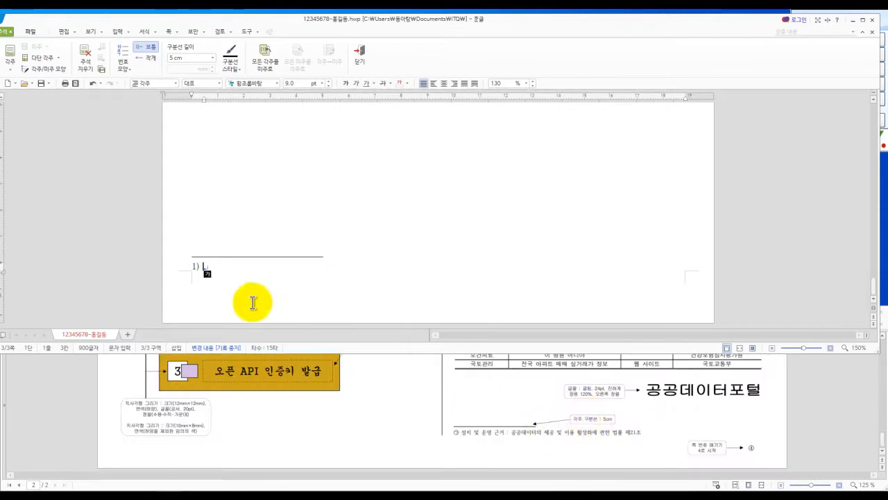
{"action": "type", "text": "ㄴ"}
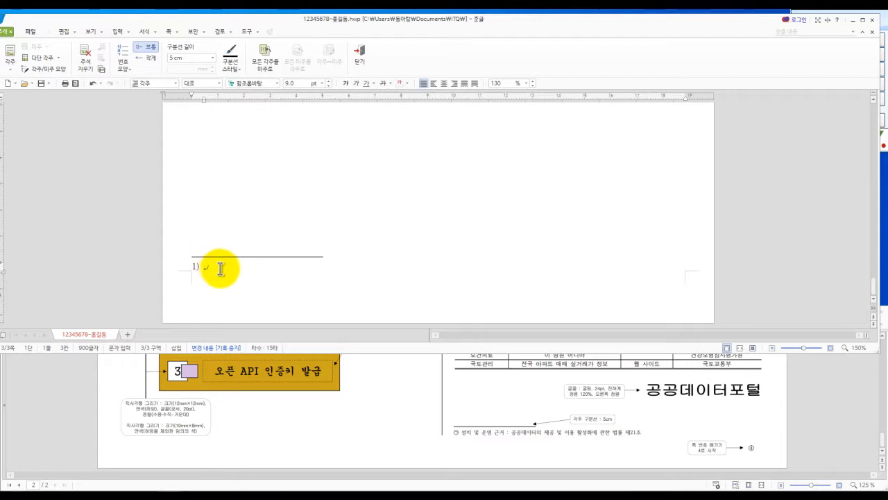
{"action": "type", "text": "설치 및 운영 근거 : 공공데이터의 제공 및 이용 활성화에 관한 법률 제21조"}
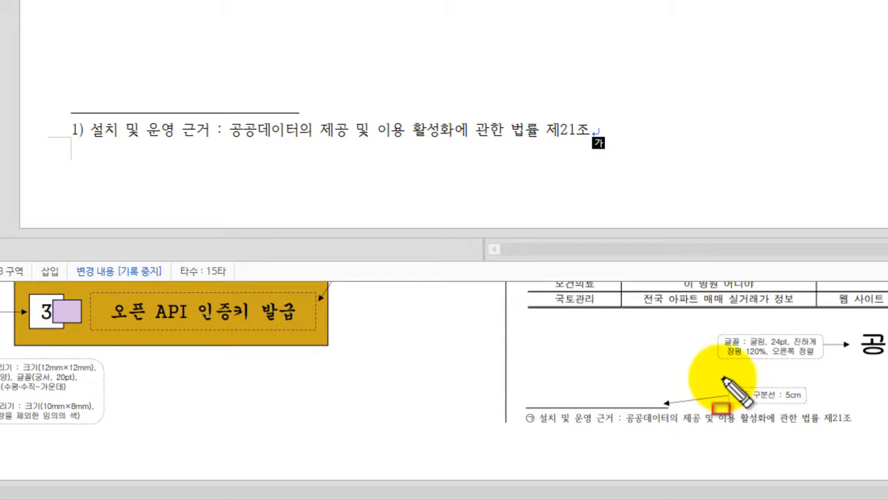
Step: Compare the footnote's number mark and separator line with the exam sample, and look over the available footnote formatting options
{"action": "left_click_drag", "start_coordinate": [722, 378], "coordinate": [815, 403]}
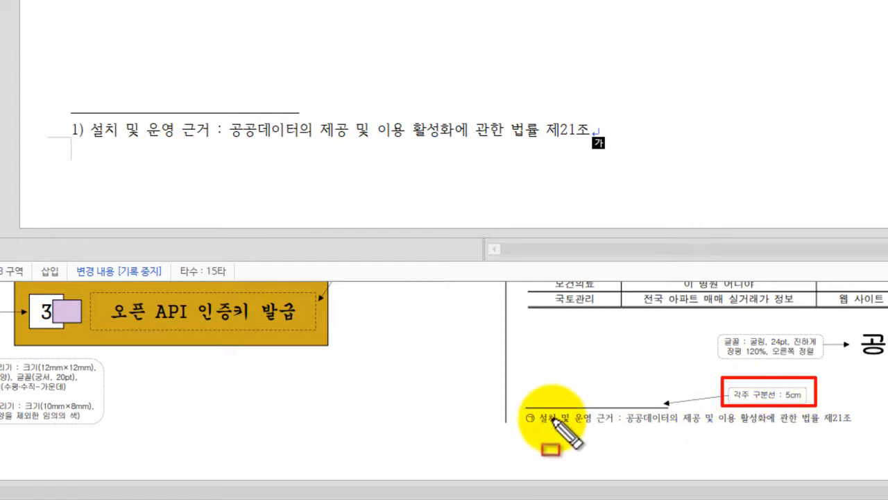
{"action": "left_click_drag", "start_coordinate": [522, 409], "coordinate": [539, 429]}
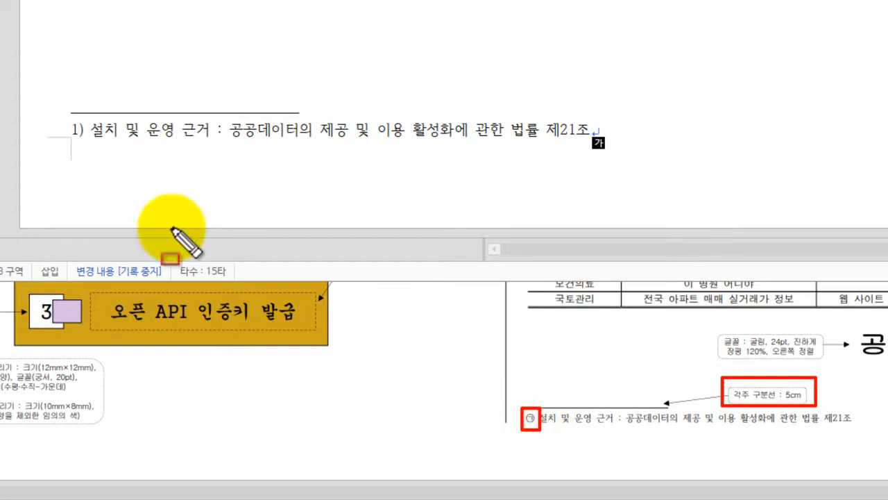
{"action": "left_click_drag", "start_coordinate": [72, 119], "coordinate": [89, 143]}
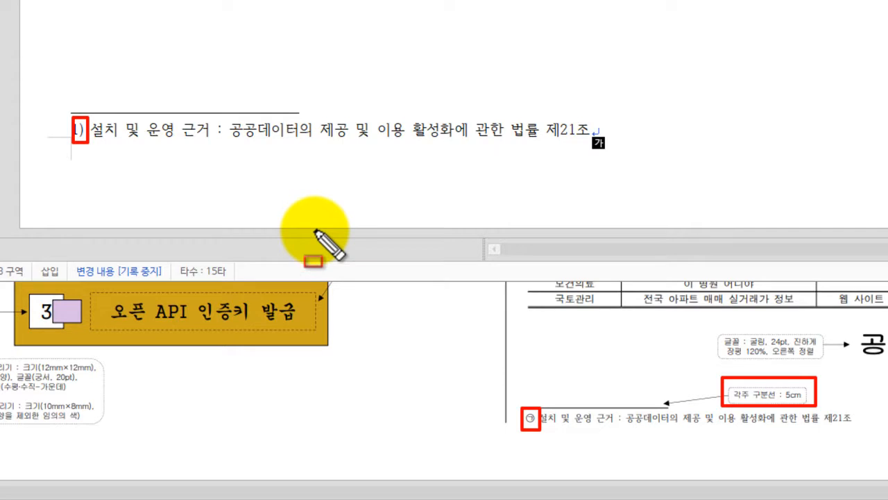
{"action": "key", "text": "Escape"}
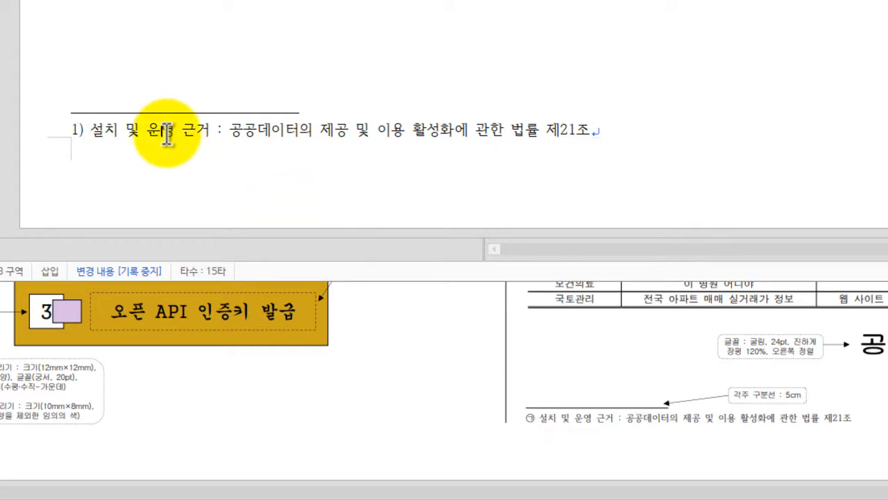
{"action": "right_click", "coordinate": [234, 134]}
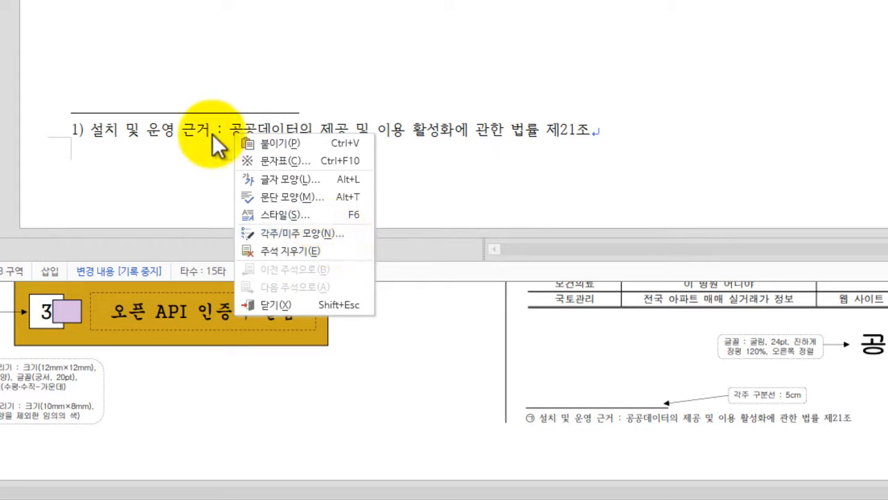
{"action": "left_click", "coordinate": [179, 124]}
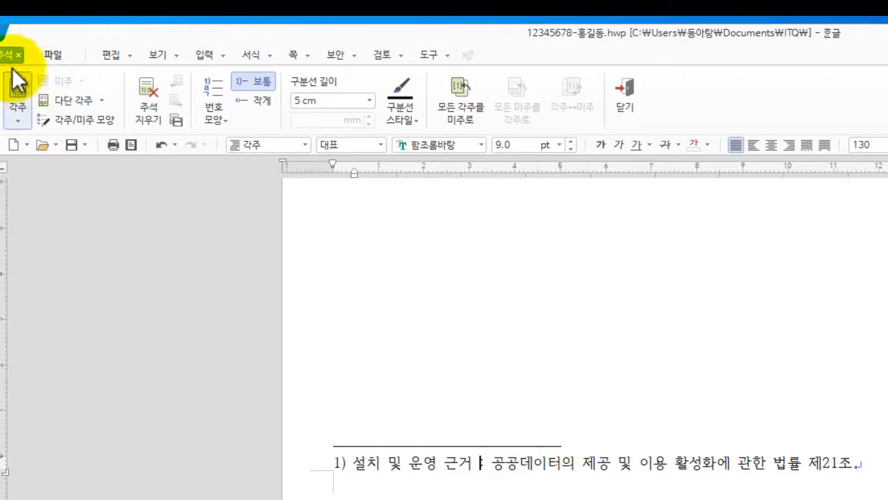
{"action": "key", "text": "ctrl+alt+d"}
{"action": "mouse_move", "coordinate": [1, 46]}
{"action": "left_mouse_down"}
{"action": "mouse_move", "coordinate": [19, 64]}
{"action": "mouse_move", "coordinate": [527, 138]}
{"action": "mouse_move", "coordinate": [695, 133]}
{"action": "left_mouse_up"}
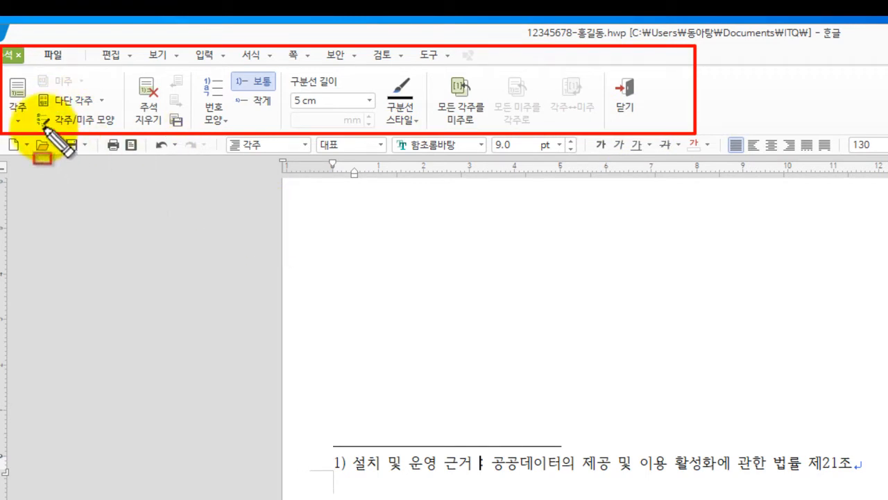
{"action": "left_click_drag", "start_coordinate": [32, 113], "coordinate": [120, 132]}
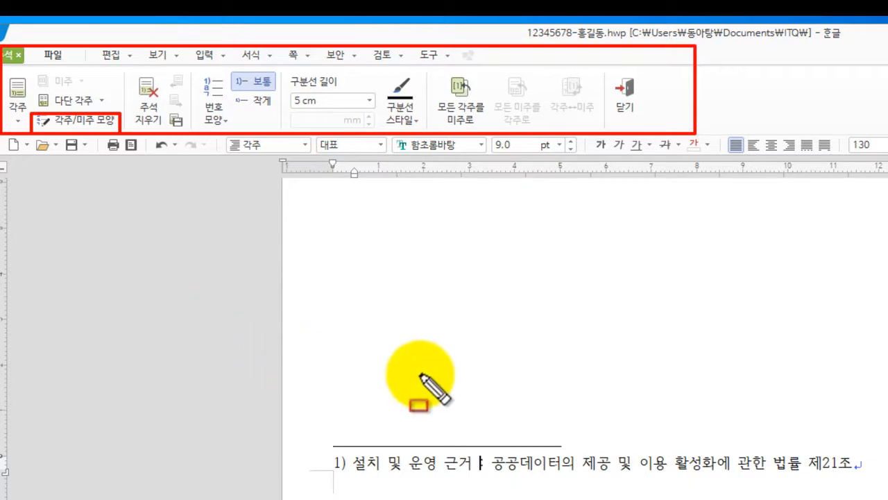
{"action": "key", "text": "Escape"}
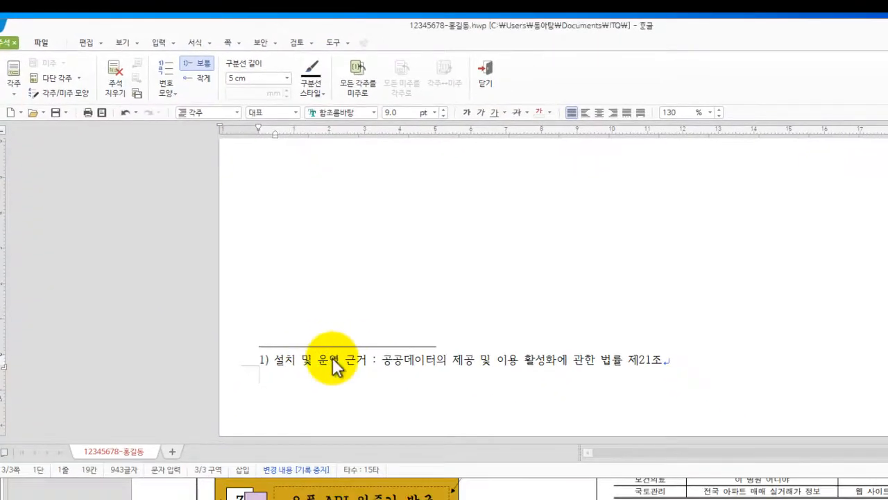
Step: Set the footnote's number shape (번호 모양) to ㉠,㉡,㉢ in the note shape settings and return to the body text
{"action": "right_click", "coordinate": [333, 358]}
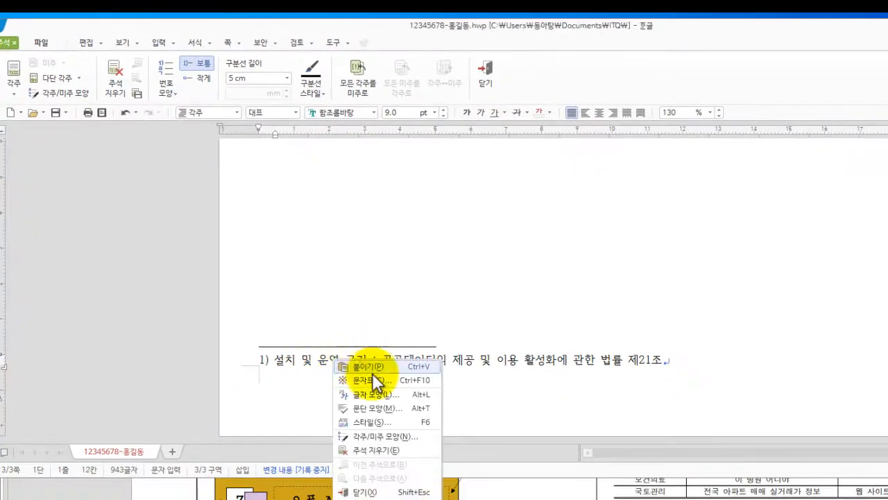
{"action": "left_click", "coordinate": [394, 437]}
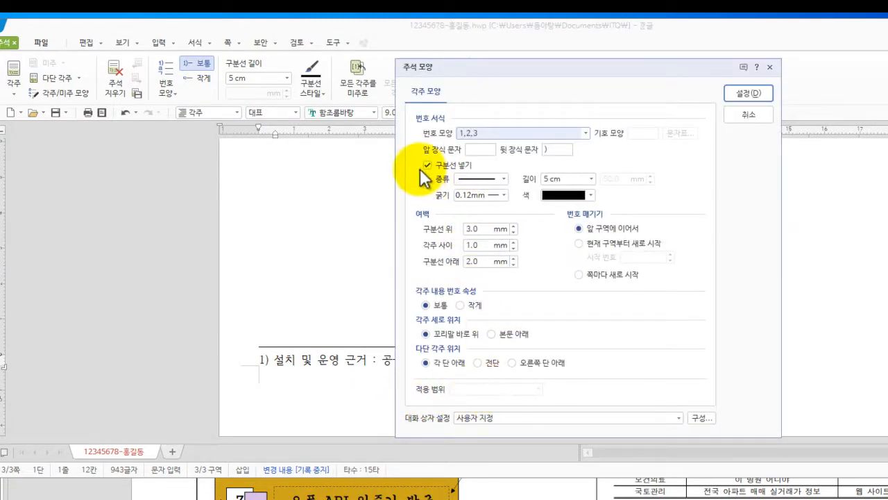
{"action": "left_click_drag", "start_coordinate": [424, 170], "coordinate": [655, 188]}
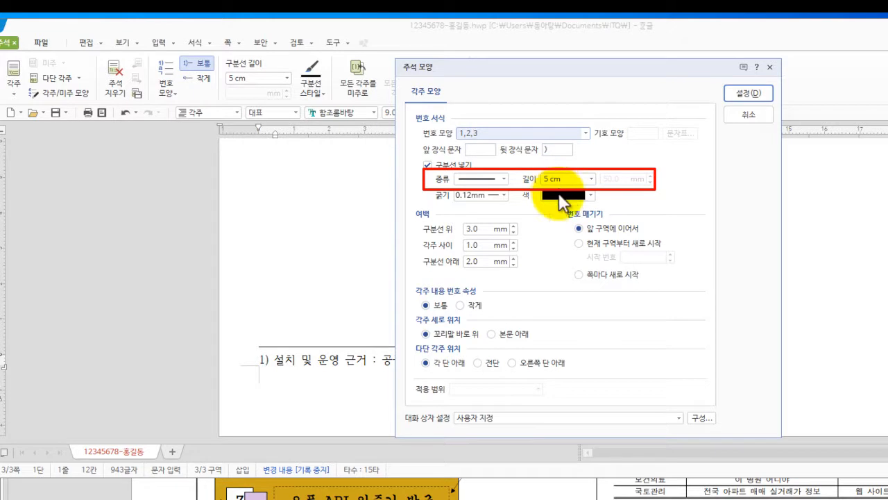
{"action": "key", "text": "Escape"}
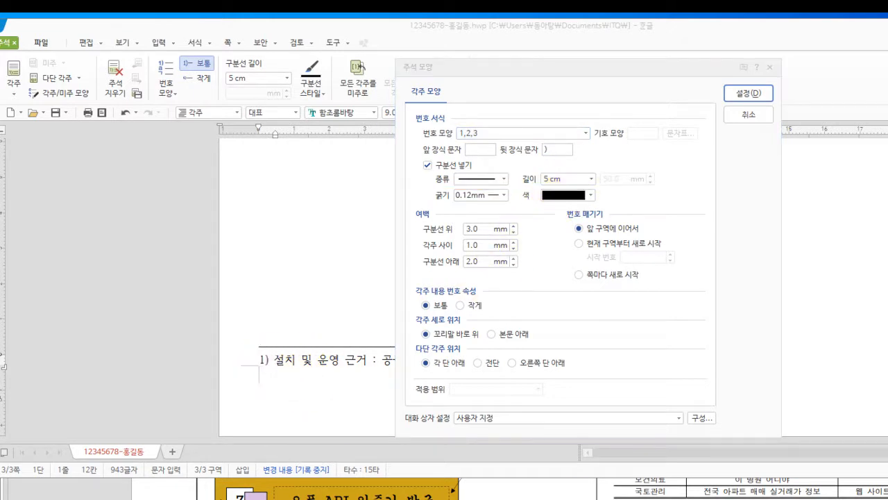
{"action": "left_click", "coordinate": [587, 133]}
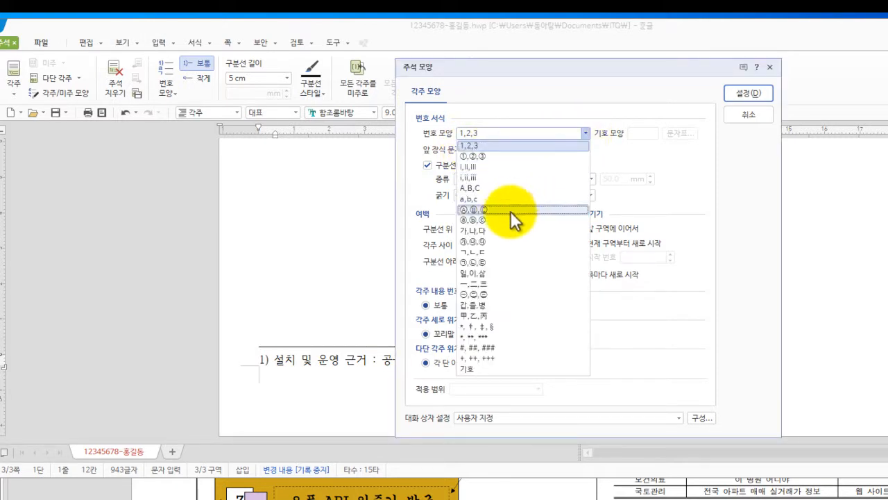
{"action": "left_click", "coordinate": [486, 262]}
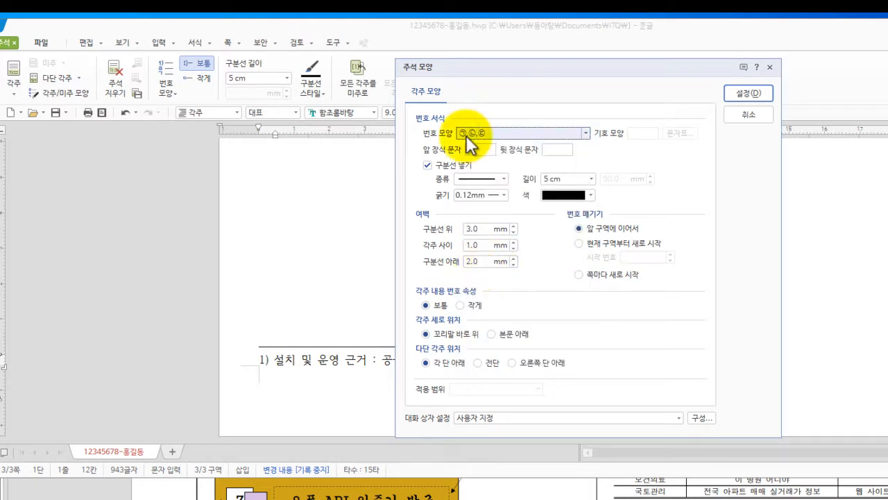
{"action": "left_click", "coordinate": [748, 93]}
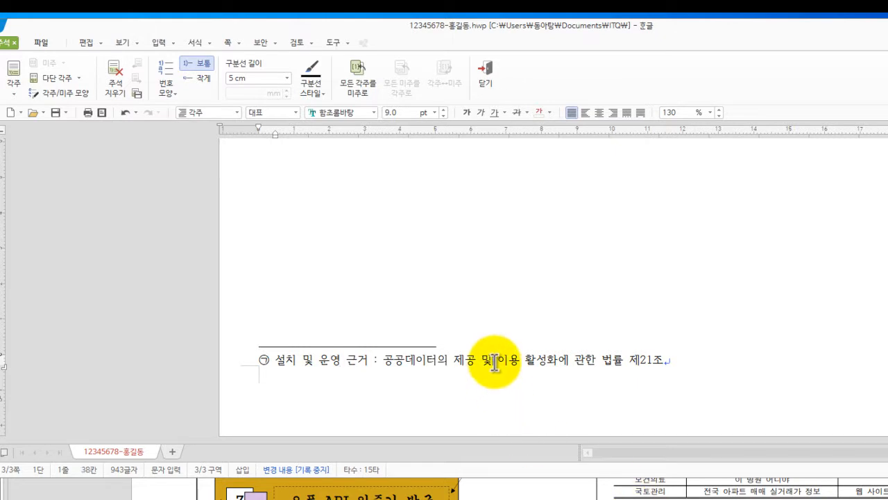
{"action": "left_click", "coordinate": [486, 76]}
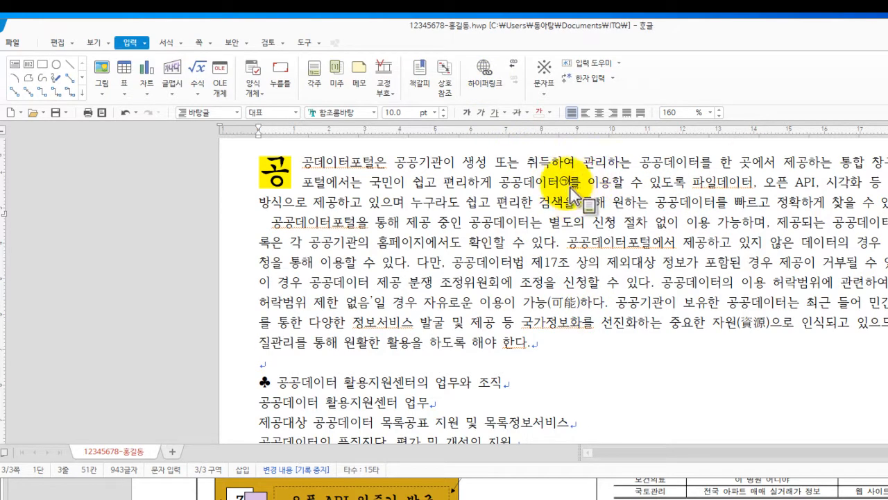
{"action": "mouse_move", "coordinate": [570, 185]}
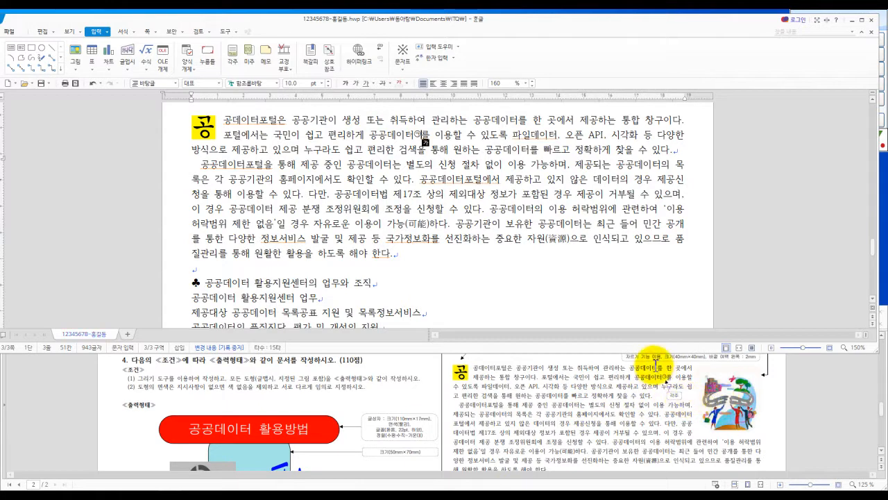
Step: Insert the picture 그림4 from the ITQ\Picture folder, embedded in the document, beside the third page's first paragraphs at the right text margin
{"action": "scroll", "coordinate": [506, 239], "scroll_direction": "up", "scroll_amount": 1}
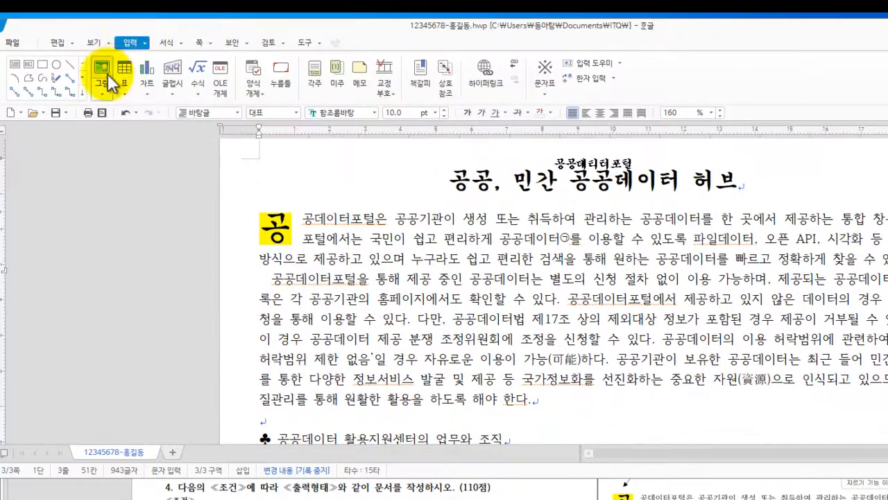
{"action": "left_click", "coordinate": [103, 74]}
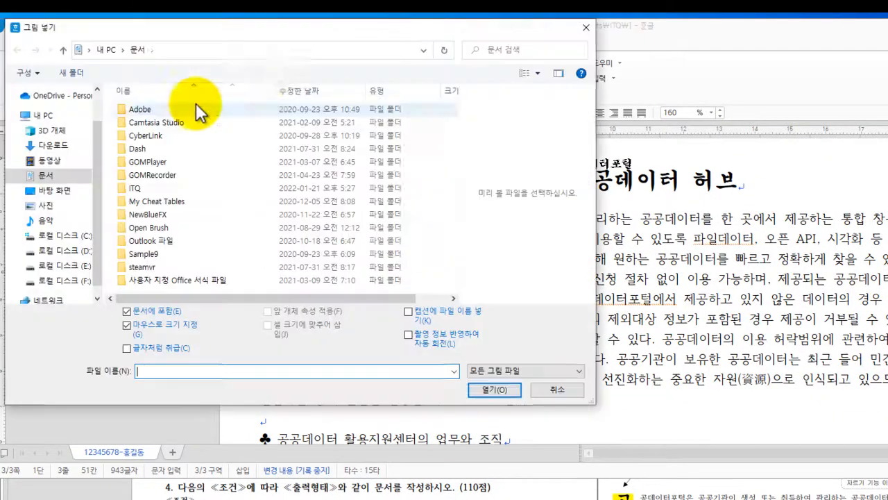
{"action": "left_click_drag", "start_coordinate": [280, 32], "coordinate": [323, 43]}
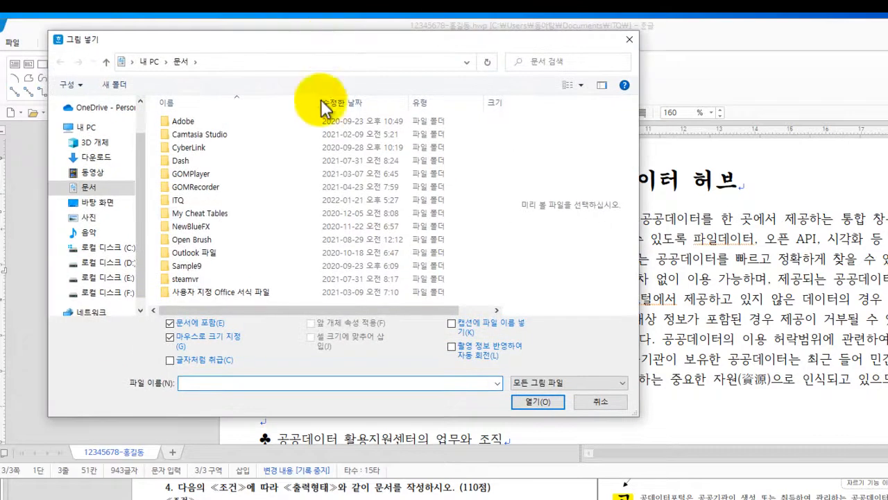
{"action": "double_click", "coordinate": [174, 200]}
{"action": "double_click", "coordinate": [209, 120]}
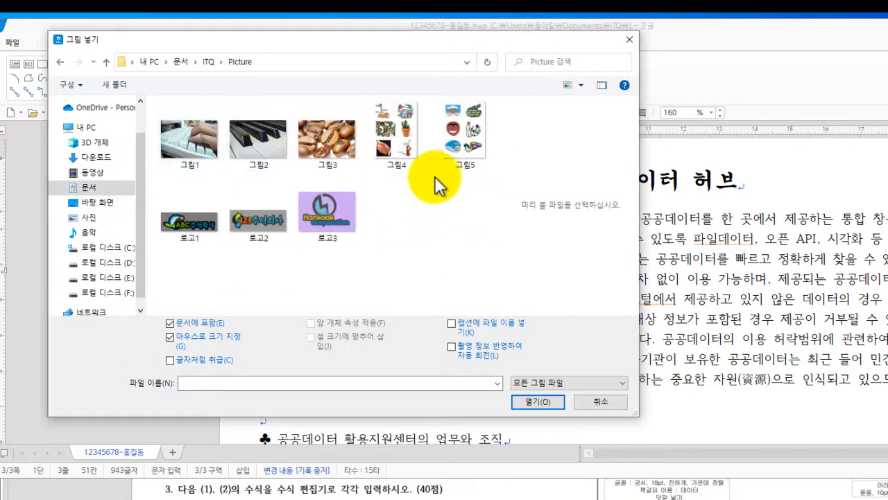
{"action": "left_click", "coordinate": [403, 150]}
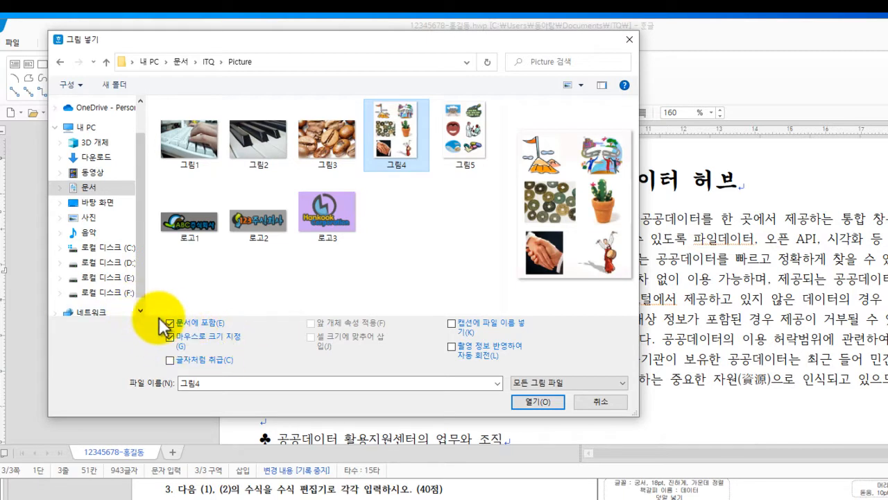
{"action": "left_click_drag", "start_coordinate": [165, 317], "coordinate": [255, 370]}
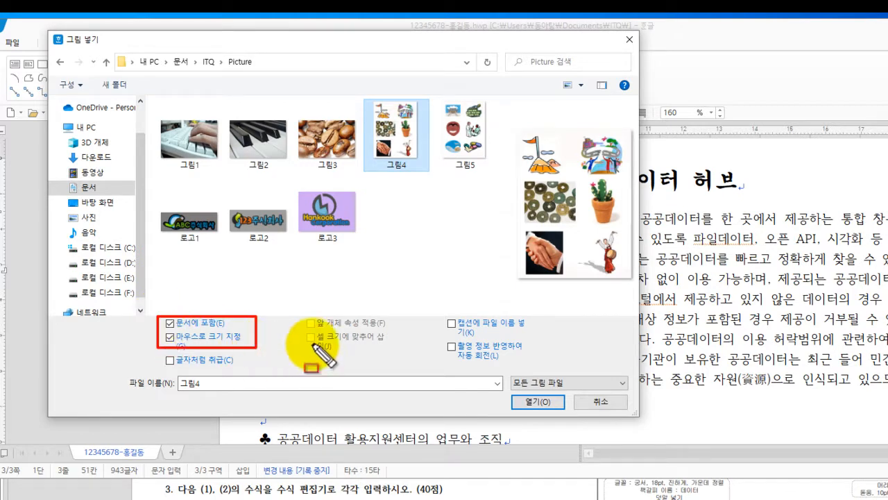
{"action": "left_click_drag", "start_coordinate": [152, 315], "coordinate": [254, 331]}
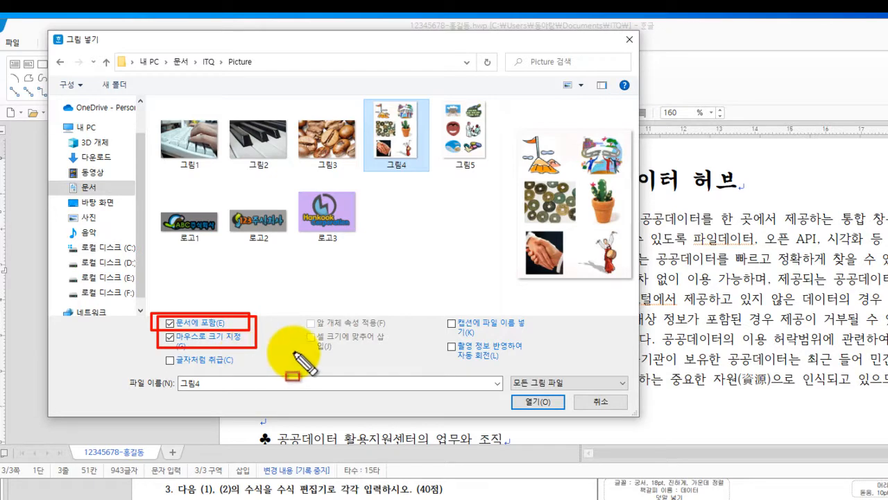
{"action": "key", "text": "Escape"}
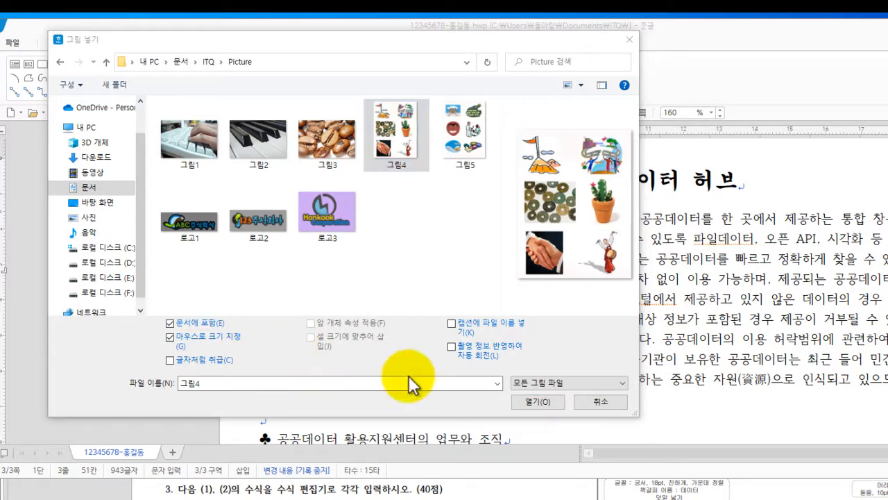
{"action": "left_click", "coordinate": [549, 401]}
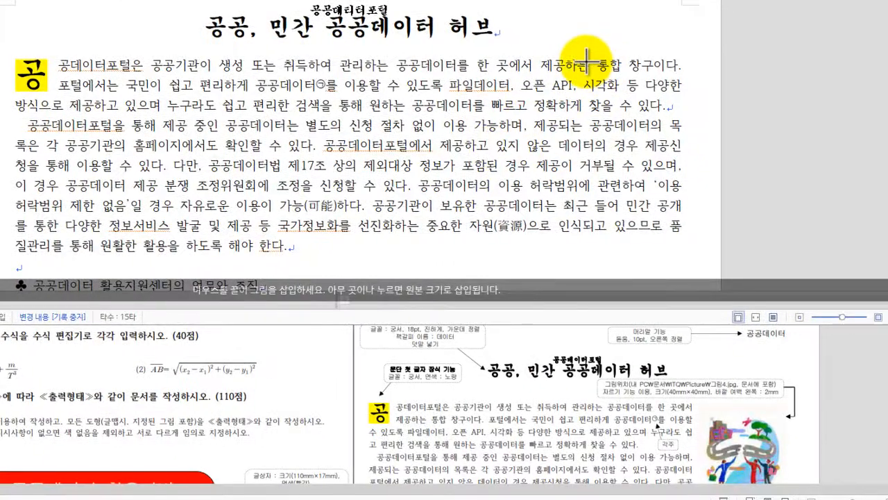
{"action": "left_click_drag", "start_coordinate": [573, 61], "coordinate": [679, 155]}
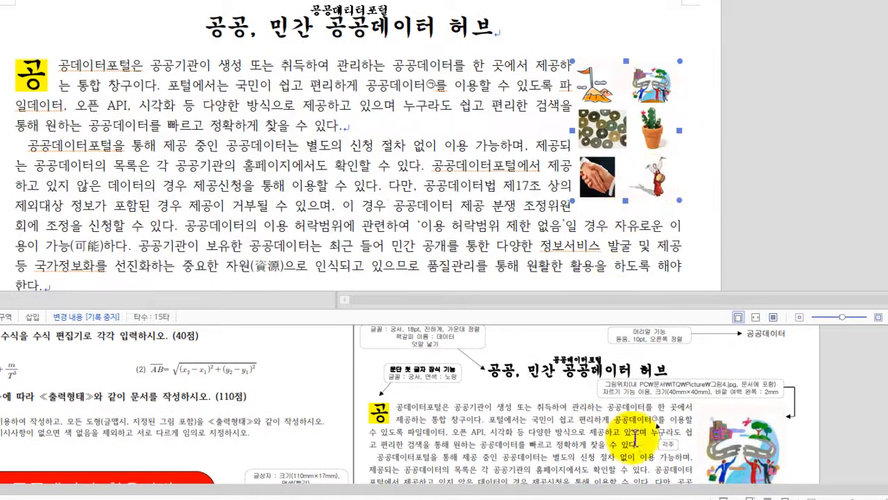
Step: Examine the exam sample's picture instructions for cropping, size and outer margin, and how the text wraps around the picture
{"action": "scroll", "coordinate": [678, 442], "scroll_direction": "down", "scroll_amount": 3}
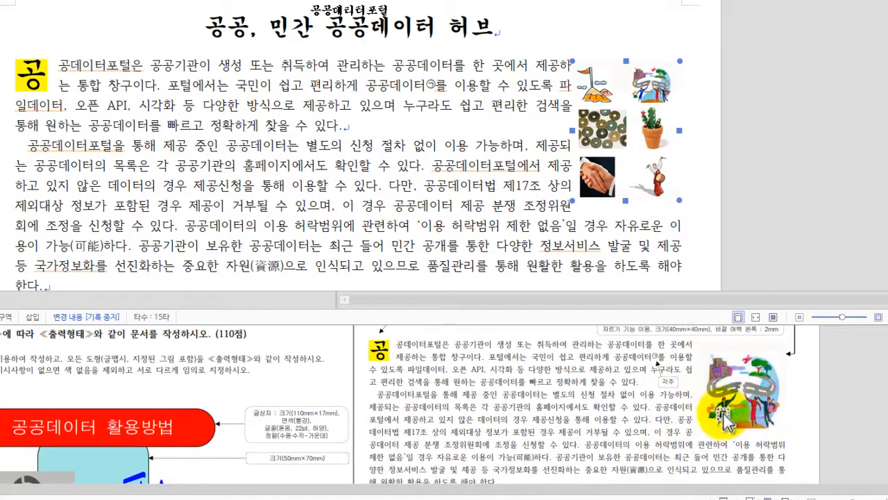
{"action": "scroll", "coordinate": [715, 413], "scroll_direction": "up", "scroll_amount": 3}
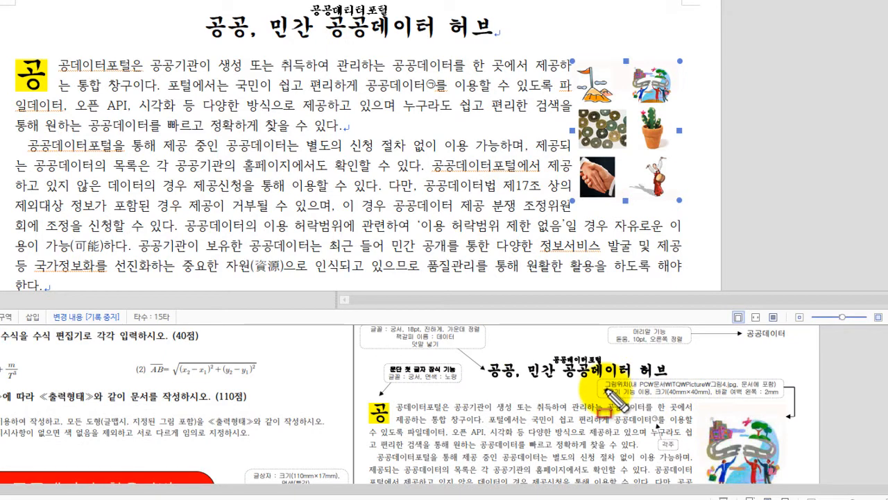
{"action": "mouse_move", "coordinate": [603, 389]}
{"action": "left_mouse_down"}
{"action": "mouse_move", "coordinate": [648, 391]}
{"action": "mouse_move", "coordinate": [650, 399]}
{"action": "mouse_move", "coordinate": [779, 400]}
{"action": "left_mouse_up"}
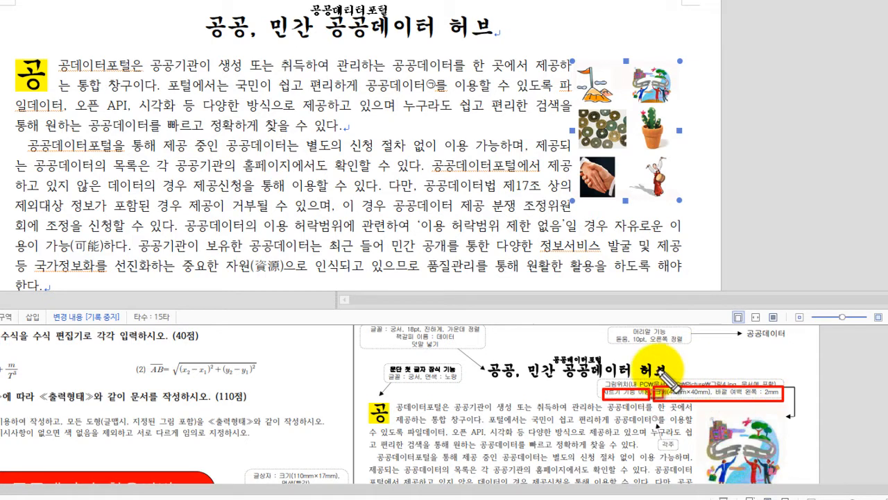
{"action": "key", "text": "Escape"}
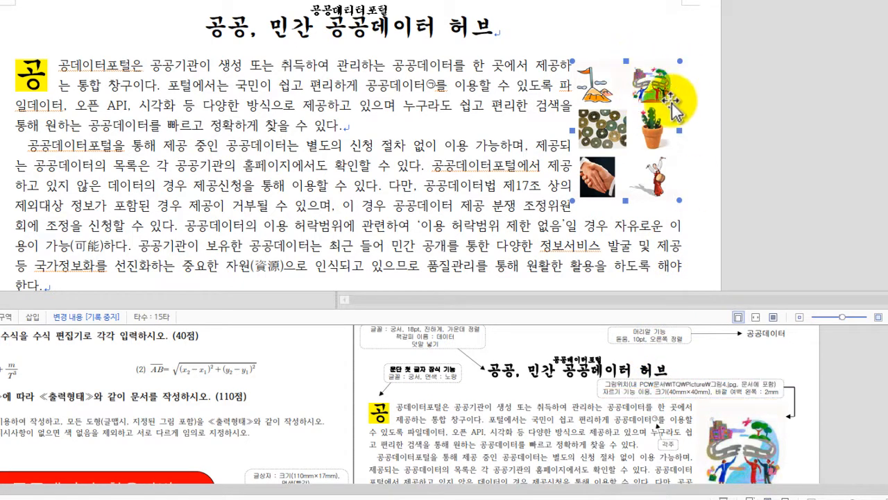
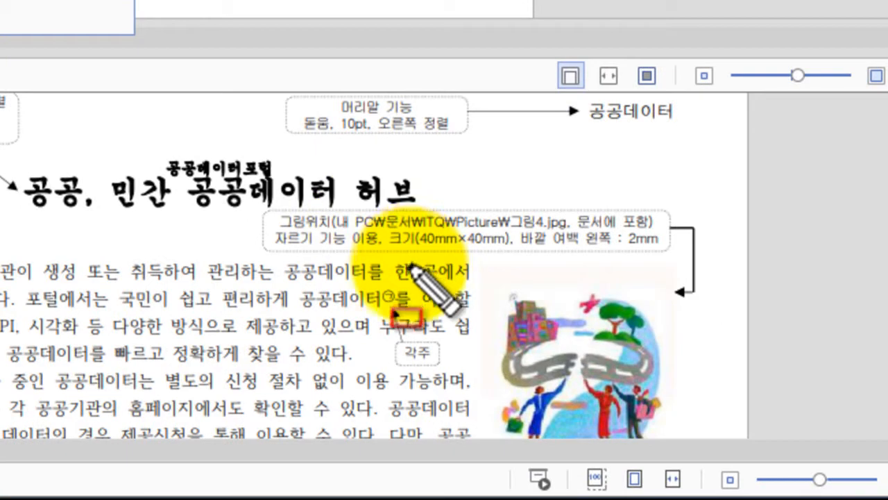
{"action": "scroll", "coordinate": [498, 252], "scroll_direction": "down", "scroll_amount": 3}
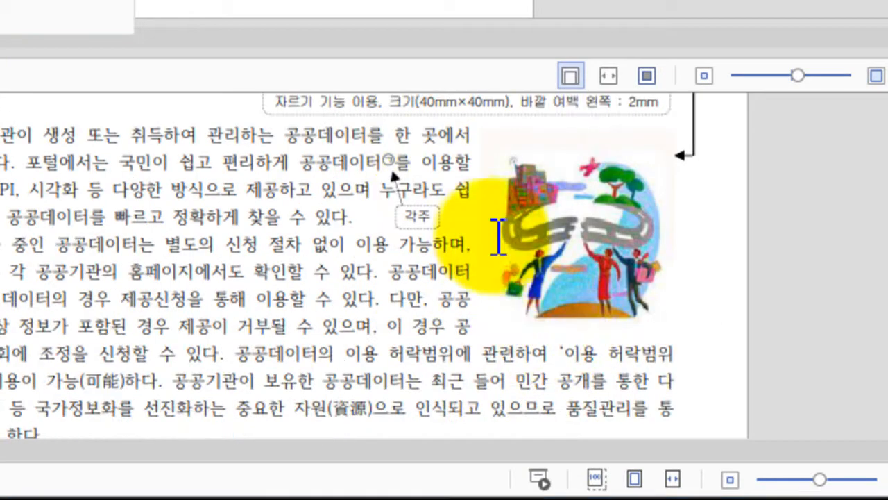
{"action": "key", "text": "ctrl+shift+d"}
{"action": "left_click_drag", "start_coordinate": [476, 194], "coordinate": [445, 175]}
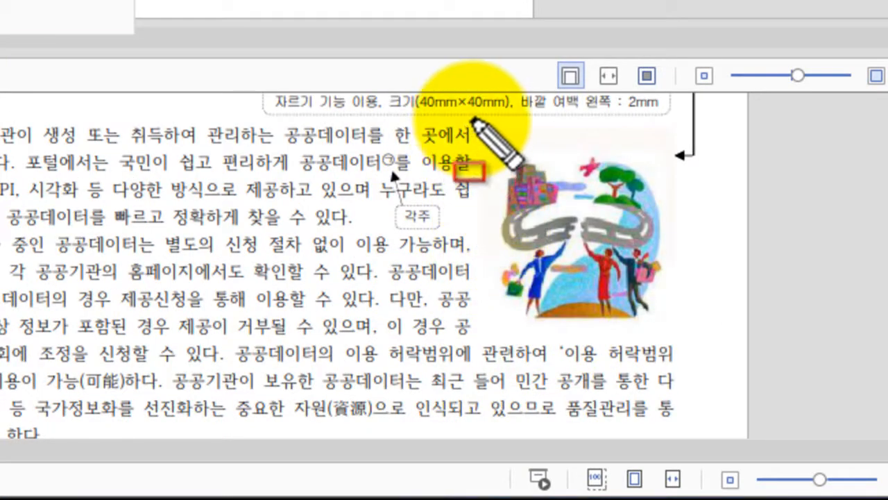
{"action": "mouse_move", "coordinate": [463, 120]}
{"action": "left_mouse_down"}
{"action": "mouse_move", "coordinate": [492, 221]}
{"action": "mouse_move", "coordinate": [508, 351]}
{"action": "mouse_move", "coordinate": [505, 343]}
{"action": "left_mouse_up"}
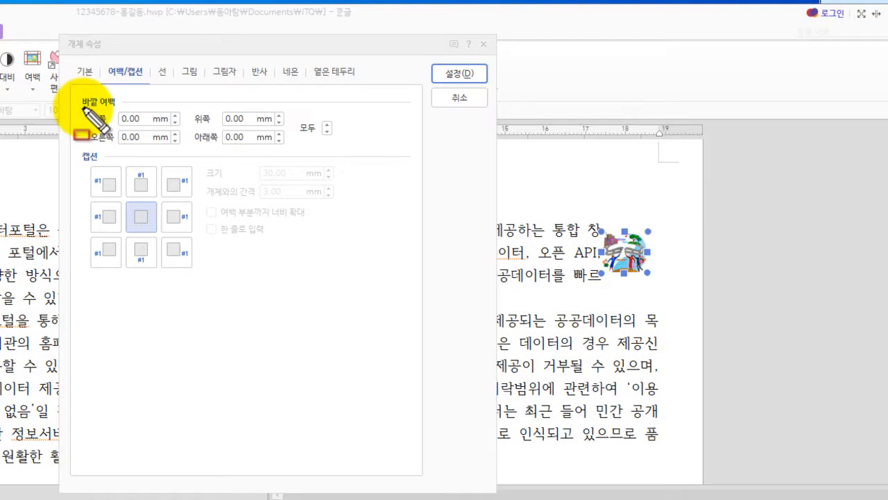
Step: Set the cropped picture's left outer margin (바깥 여백 왼쪽) to 2 mm and apply it together with the 40 mm × 40 mm size
{"action": "mouse_move", "coordinate": [82, 107]}
{"action": "left_mouse_down"}
{"action": "mouse_move", "coordinate": [201, 125]}
{"action": "mouse_move", "coordinate": [195, 131]}
{"action": "left_mouse_up"}
{"action": "key", "text": "Escape"}
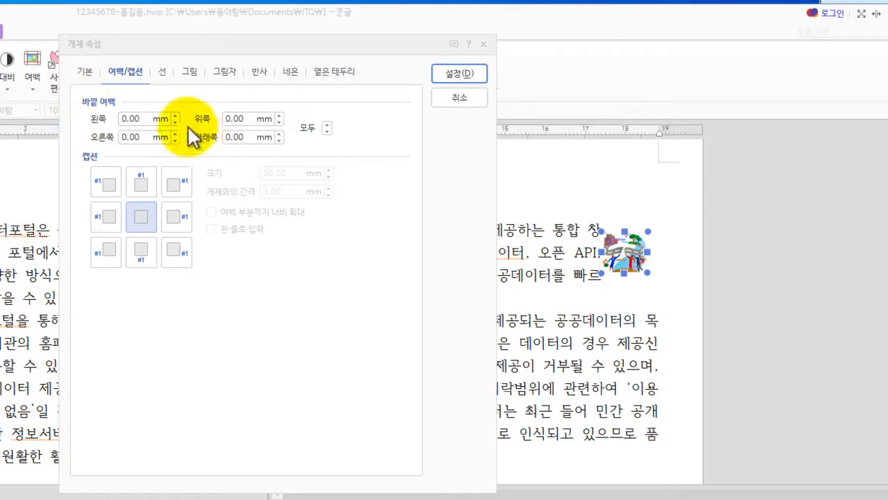
{"action": "left_click", "coordinate": [139, 120]}
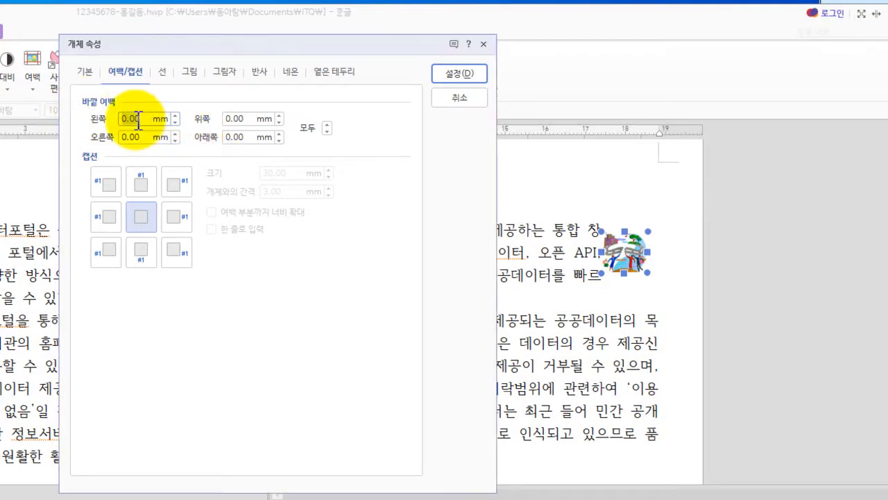
{"action": "type", "text": "2"}
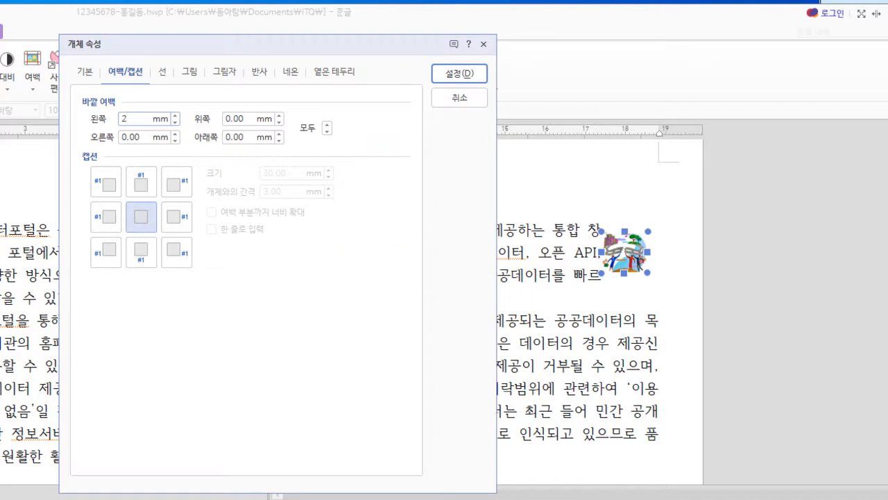
{"action": "left_click", "coordinate": [459, 74]}
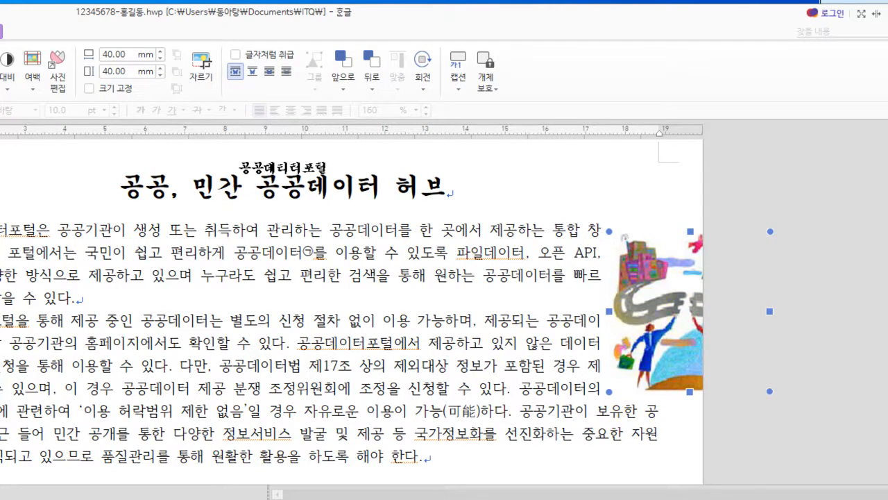
Step: Position the picture against the right text margin, level with the first paragraph, so the line breaks match the exam sample
{"action": "left_click_drag", "start_coordinate": [659, 348], "coordinate": [582, 339]}
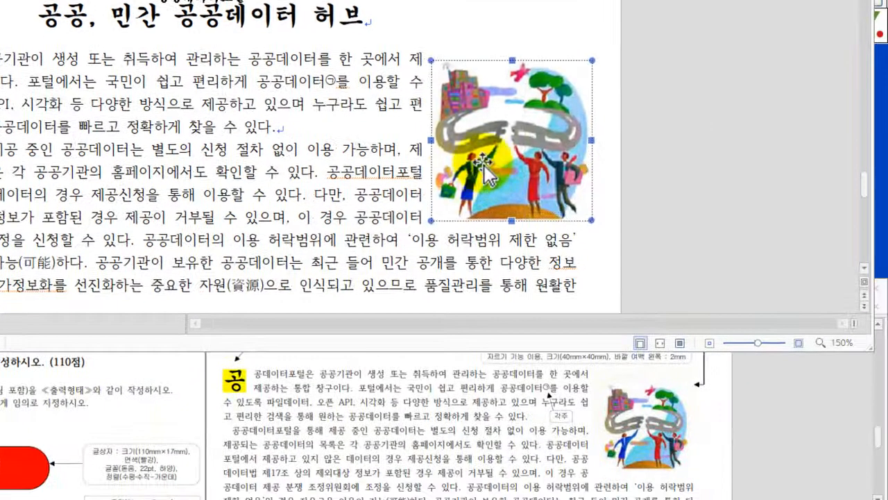
{"action": "left_click_drag", "start_coordinate": [484, 165], "coordinate": [476, 164]}
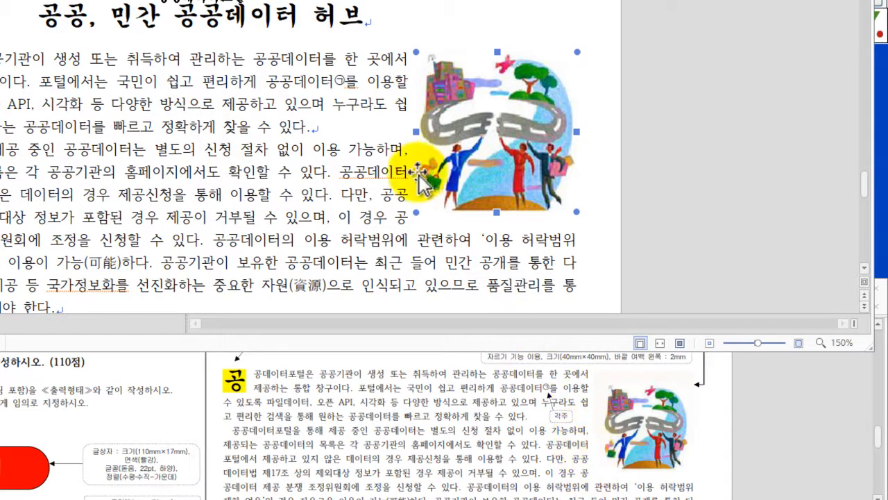
{"action": "key", "text": "Left"}
{"action": "key", "text": "Left"}
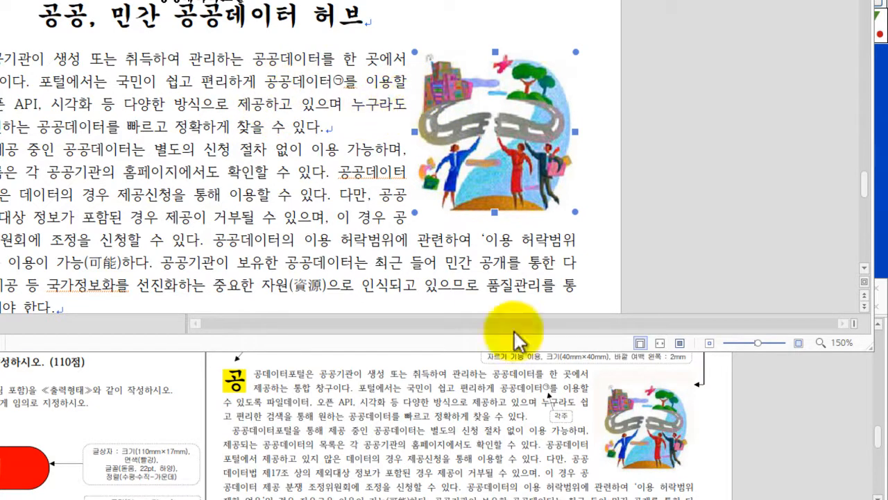
{"action": "left_click_drag", "start_coordinate": [415, 136], "coordinate": [417, 131]}
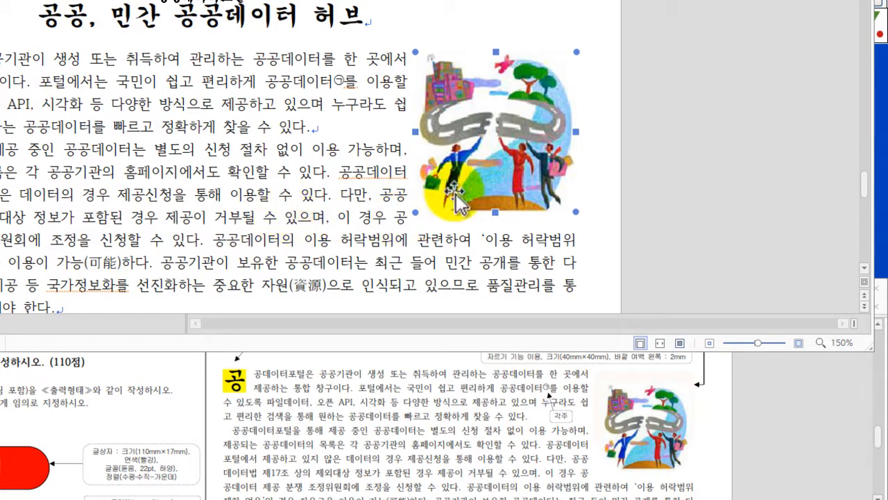
{"action": "scroll", "coordinate": [614, 482], "scroll_direction": "up", "scroll_amount": 1}
{"action": "scroll", "coordinate": [624, 472], "scroll_direction": "down", "scroll_amount": 1}
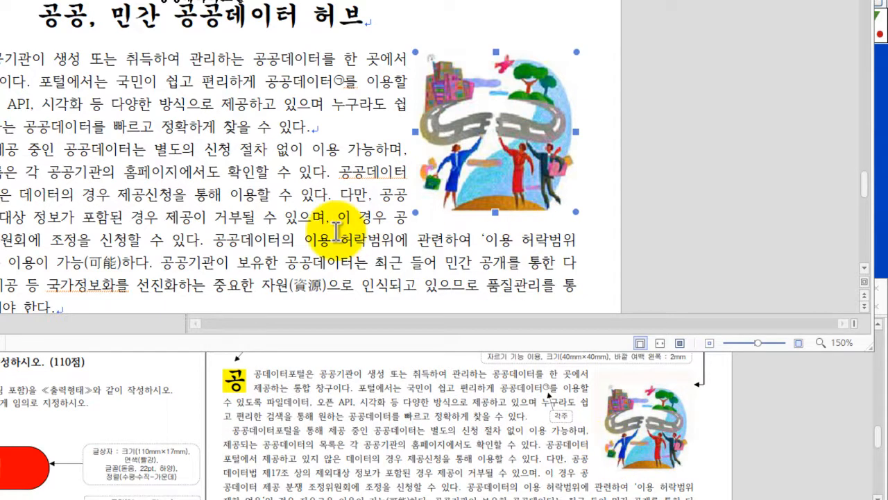
{"action": "left_click", "coordinate": [337, 231]}
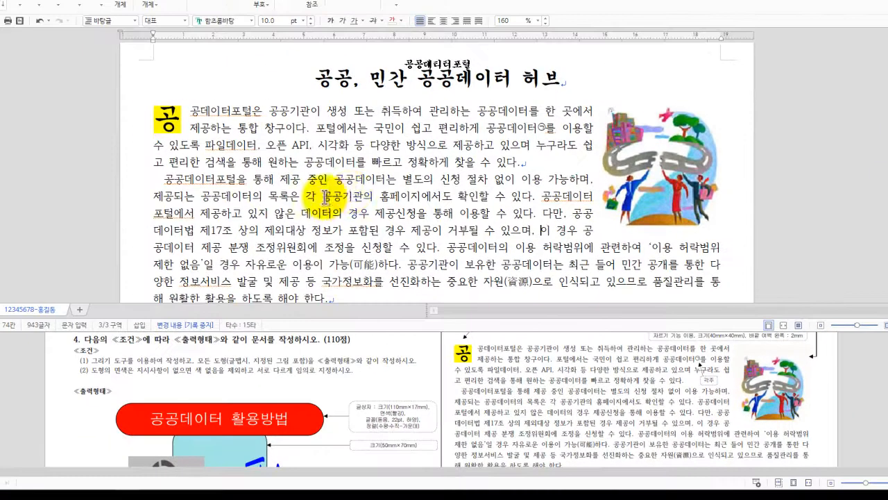
Step: Set the whole subheading line "♣ 공공데이터 활용지원센터의 업무와 조직" to 18 pt
{"action": "scroll", "coordinate": [133, 178], "scroll_direction": "down", "scroll_amount": 1}
{"action": "scroll", "coordinate": [608, 388], "scroll_direction": "down", "scroll_amount": 2}
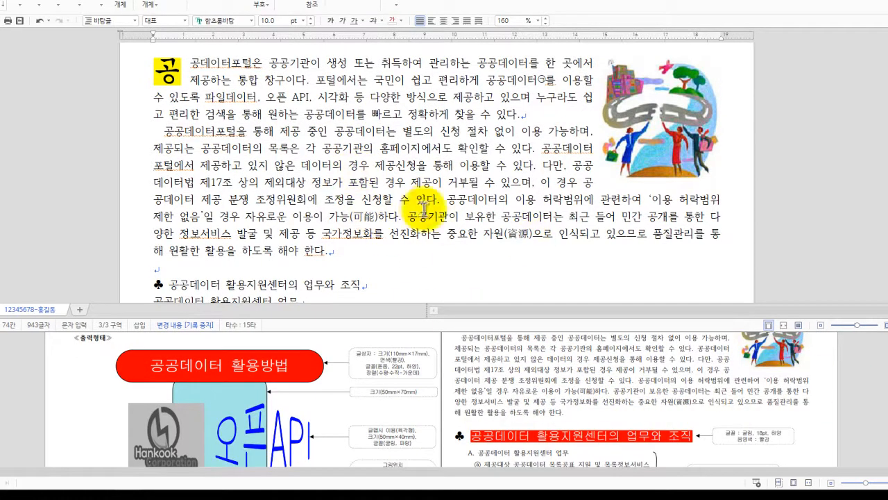
{"action": "scroll", "coordinate": [422, 206], "scroll_direction": "down", "scroll_amount": 1}
{"action": "scroll", "coordinate": [375, 205], "scroll_direction": "down", "scroll_amount": 1}
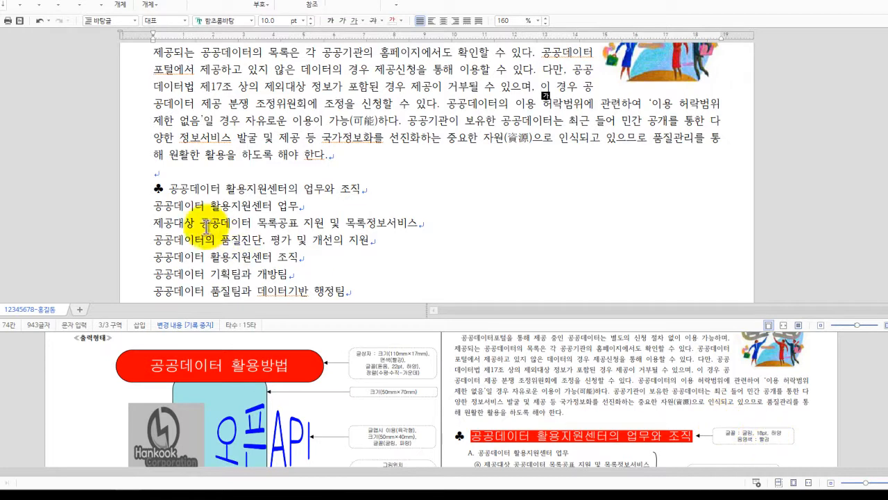
{"action": "left_click_drag", "start_coordinate": [169, 188], "coordinate": [360, 184]}
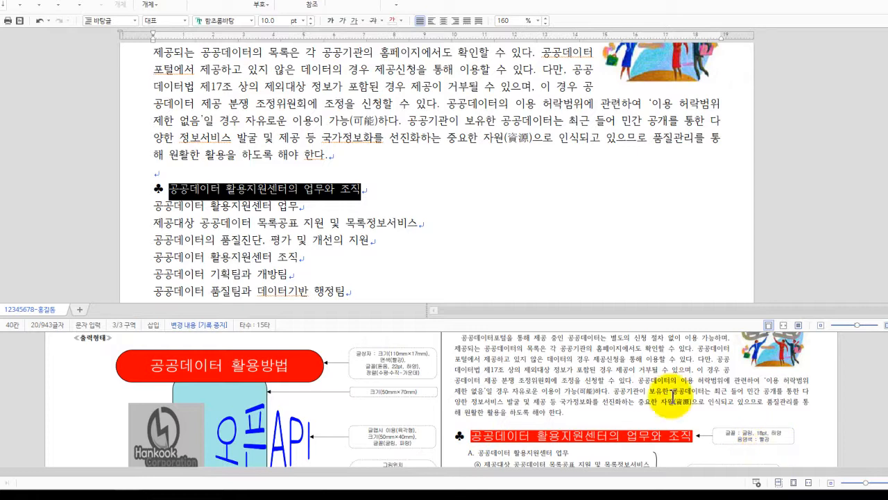
{"action": "left_click", "coordinate": [188, 184]}
{"action": "left_click_drag", "start_coordinate": [155, 185], "coordinate": [392, 191]}
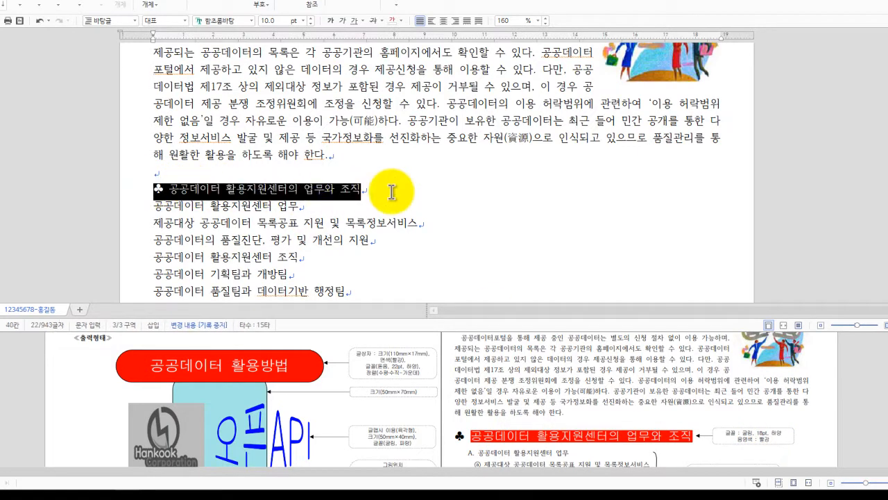
{"action": "left_click", "coordinate": [270, 20]}
{"action": "type", "text": "18"}
{"action": "key", "text": "Return"}
{"action": "left_click", "coordinate": [321, 237]}
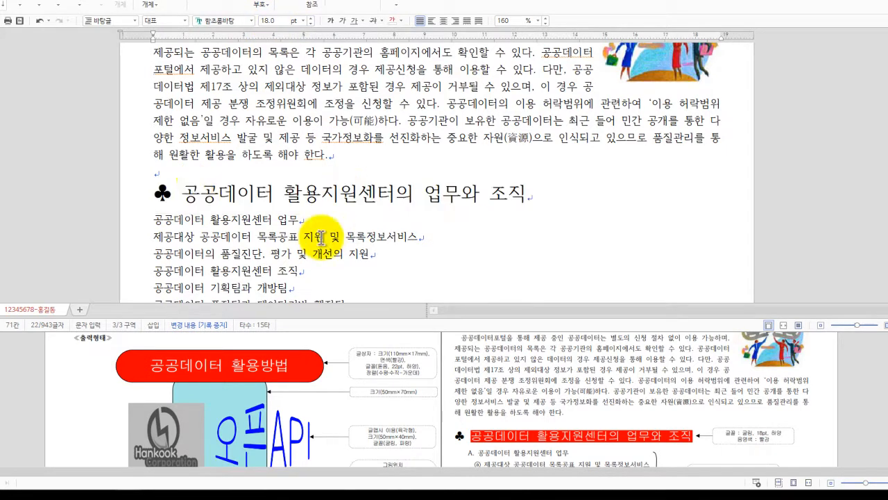
Step: Change the font of the subheading text "공공데이터 활용지원센터의 업무와 조직" to 굴림, leaving out the ♣ symbol
{"action": "left_click_drag", "start_coordinate": [183, 192], "coordinate": [538, 198]}
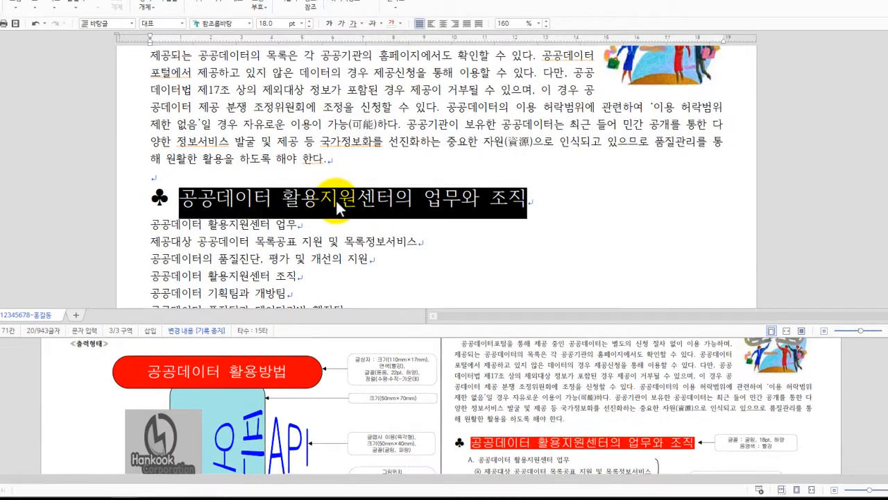
{"action": "right_click", "coordinate": [337, 196]}
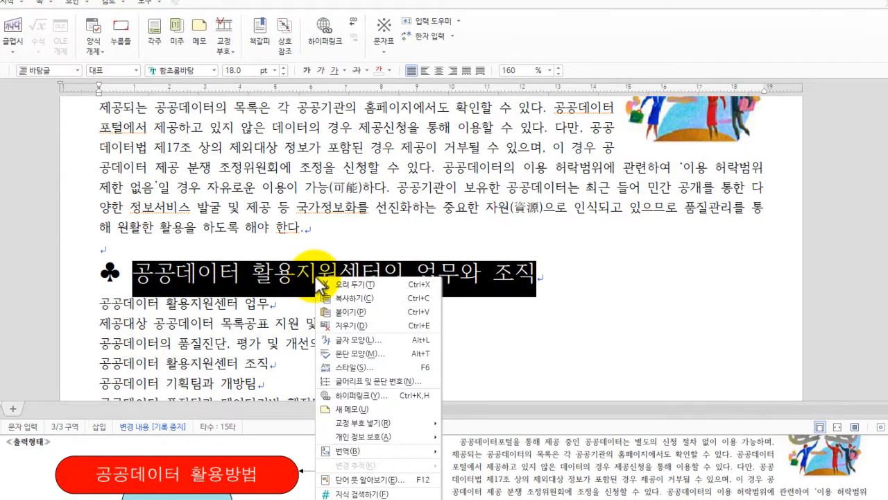
{"action": "left_click", "coordinate": [380, 340]}
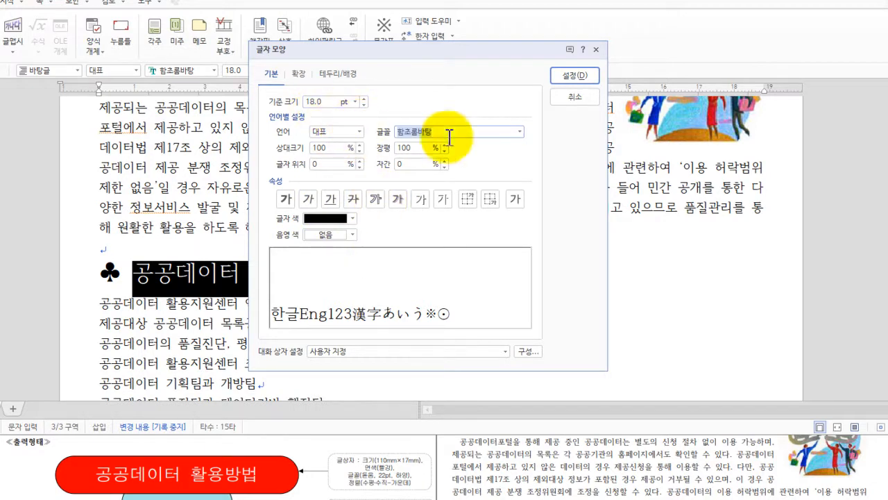
{"action": "left_click", "coordinate": [520, 132]}
{"action": "scroll", "coordinate": [459, 208], "scroll_direction": "down", "scroll_amount": 3}
{"action": "scroll", "coordinate": [458, 208], "scroll_direction": "up", "scroll_amount": 7}
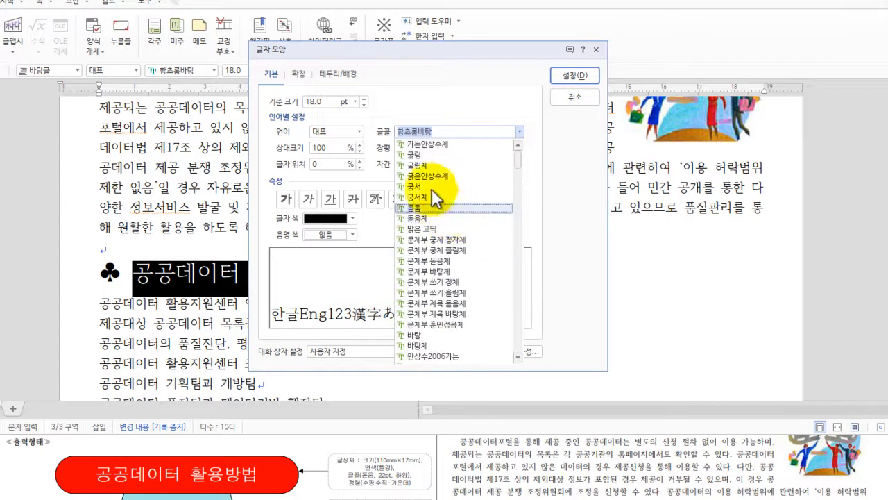
{"action": "left_click", "coordinate": [428, 157]}
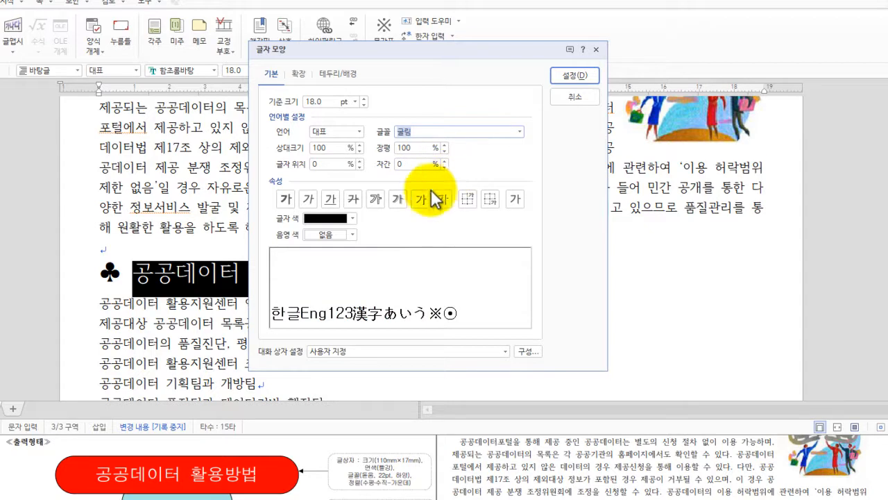
Step: Give the subheading text white characters with red shading (음영 색) and apply the character formatting
{"action": "left_click", "coordinate": [352, 216]}
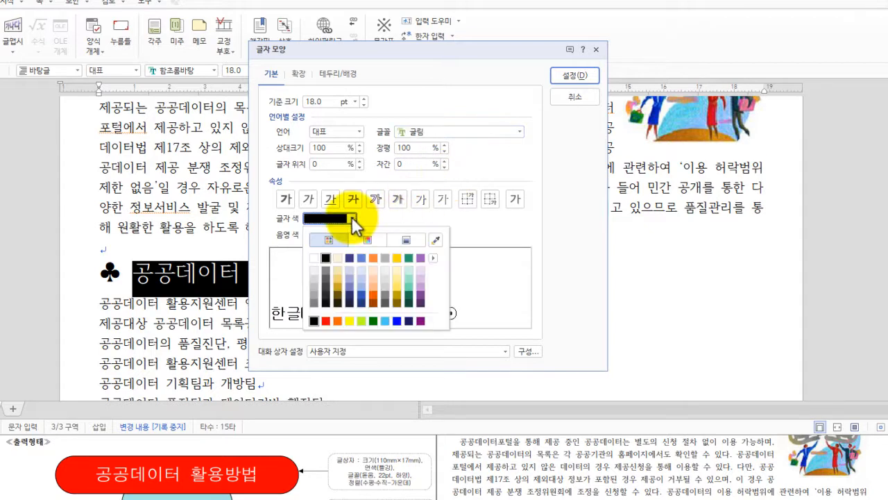
{"action": "left_click", "coordinate": [312, 259]}
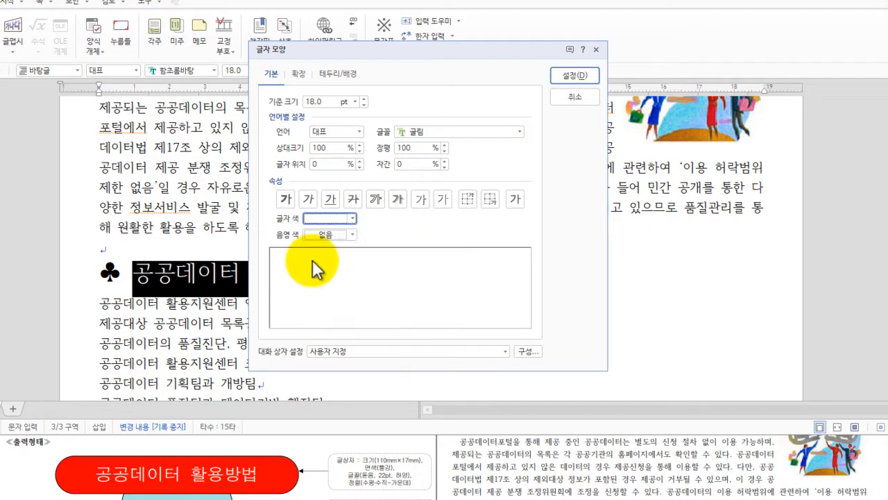
{"action": "left_click", "coordinate": [351, 234]}
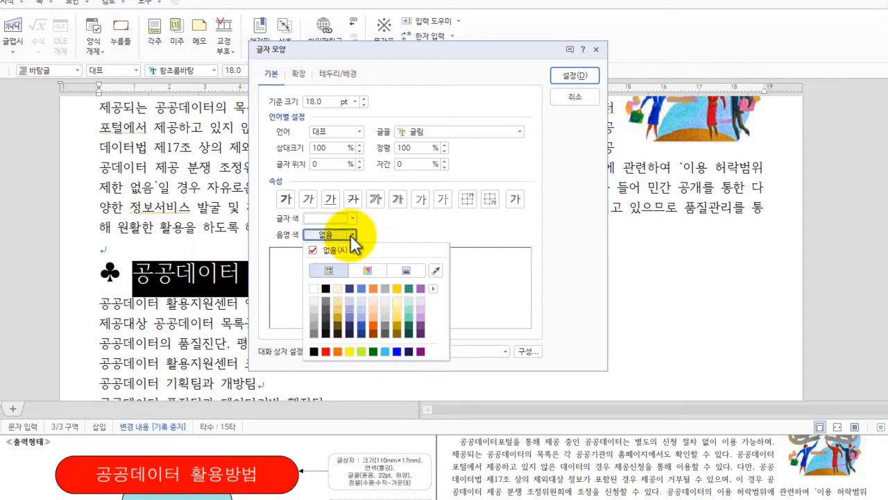
{"action": "left_click", "coordinate": [326, 350]}
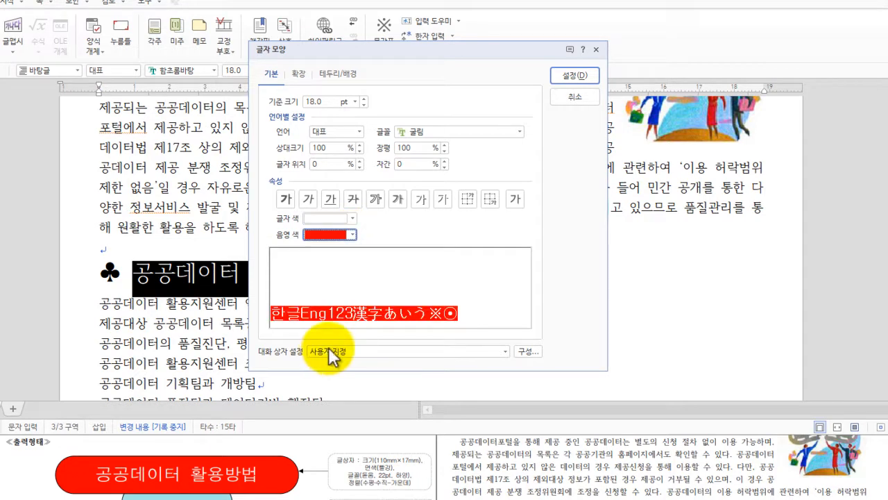
{"action": "left_click", "coordinate": [574, 76]}
{"action": "left_click", "coordinate": [456, 306]}
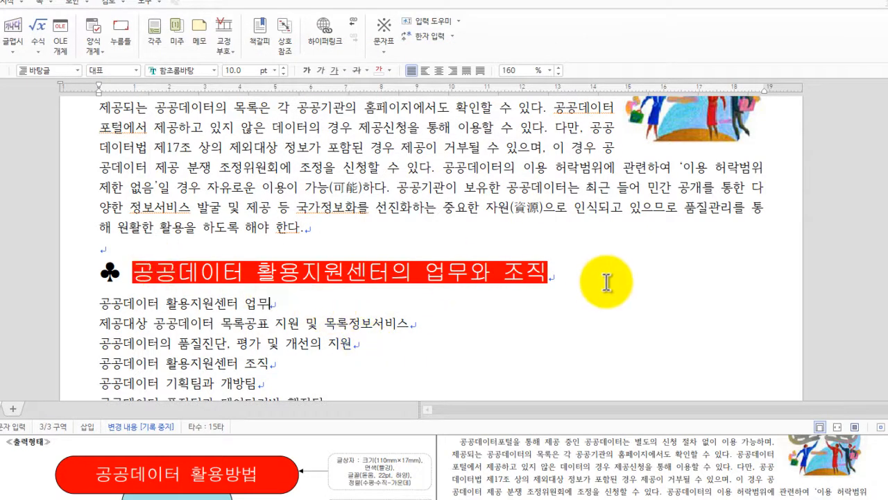
Step: Apply the paragraph numbering style 1., 가., 1), 가) to the six lines below the red subheading
{"action": "scroll", "coordinate": [507, 284], "scroll_direction": "down", "scroll_amount": 1}
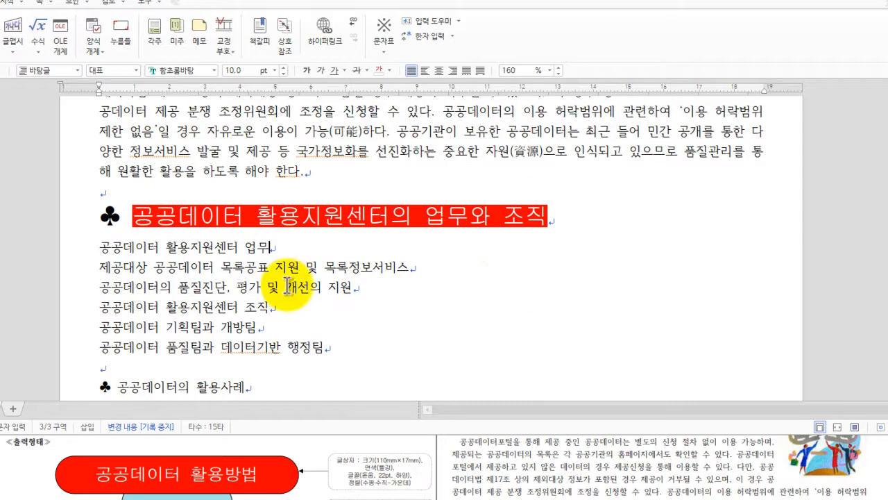
{"action": "scroll", "coordinate": [298, 288], "scroll_direction": "down", "scroll_amount": 1}
{"action": "scroll", "coordinate": [694, 489], "scroll_direction": "down", "scroll_amount": 3}
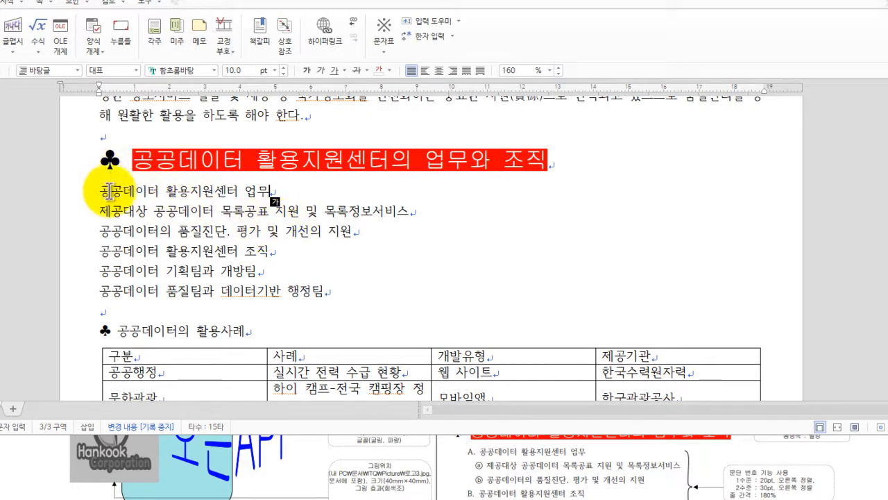
{"action": "left_click_drag", "start_coordinate": [105, 191], "coordinate": [340, 307]}
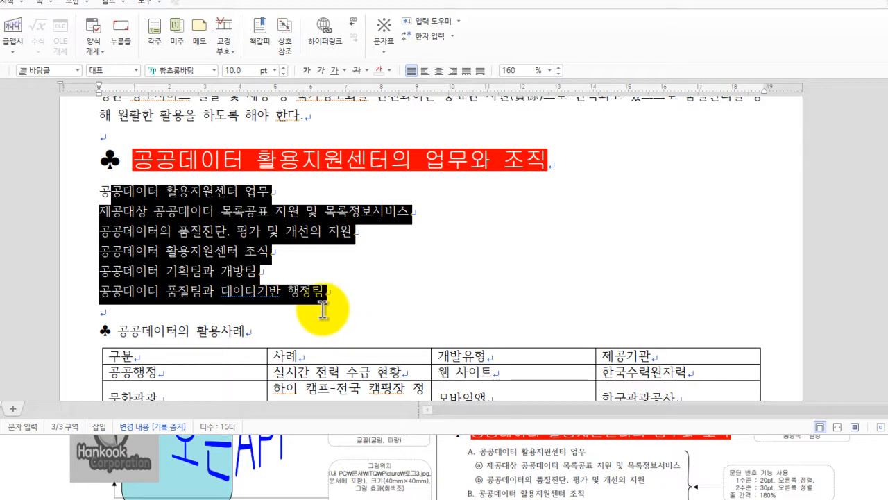
{"action": "right_click", "coordinate": [222, 267]}
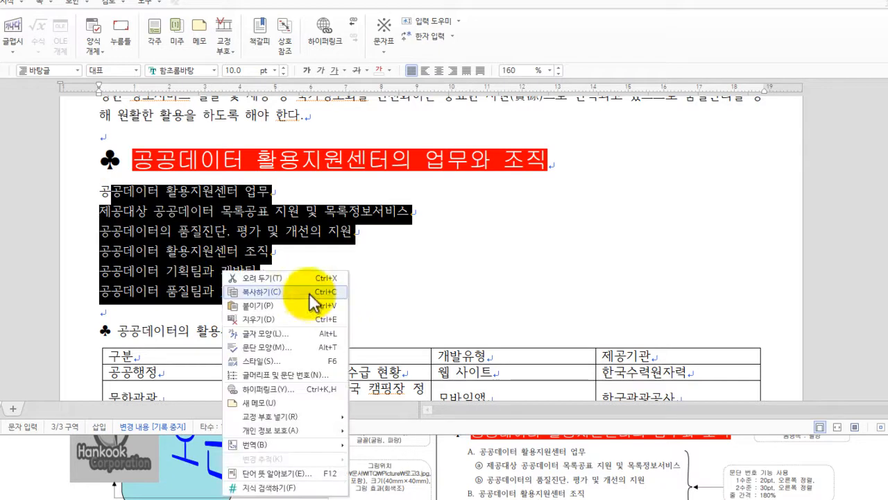
{"action": "left_click", "coordinate": [287, 378]}
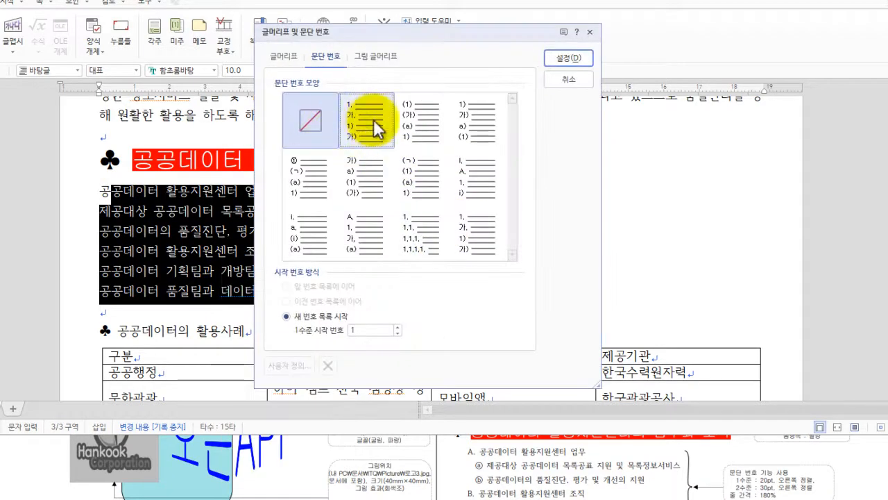
{"action": "left_click", "coordinate": [369, 122]}
{"action": "left_click", "coordinate": [580, 57]}
{"action": "left_click", "coordinate": [383, 287]}
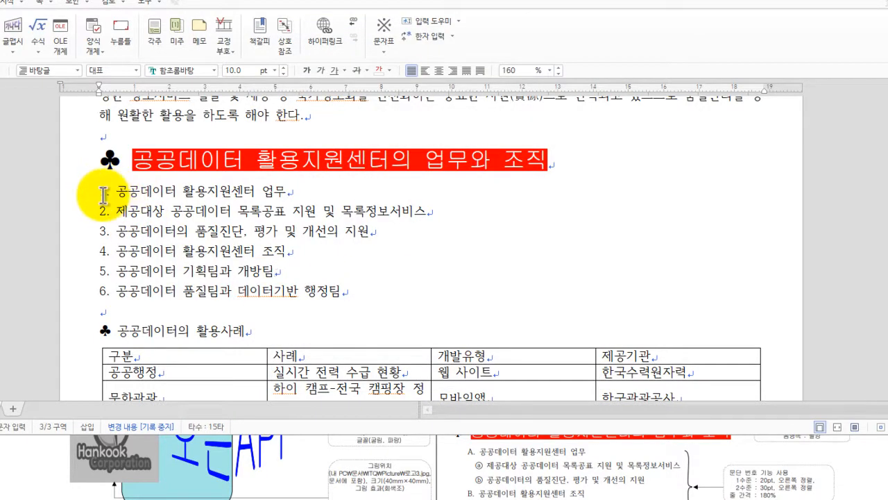
{"action": "left_click_drag", "start_coordinate": [98, 184], "coordinate": [115, 299]}
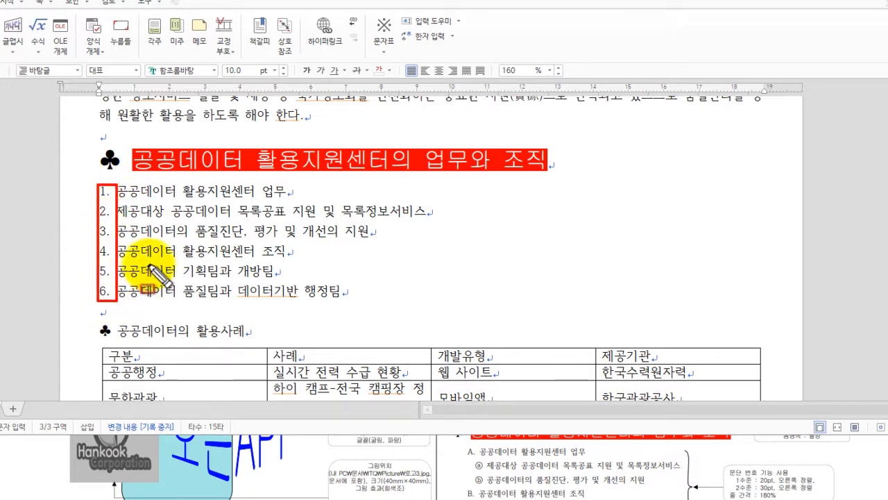
{"action": "key", "text": "Escape"}
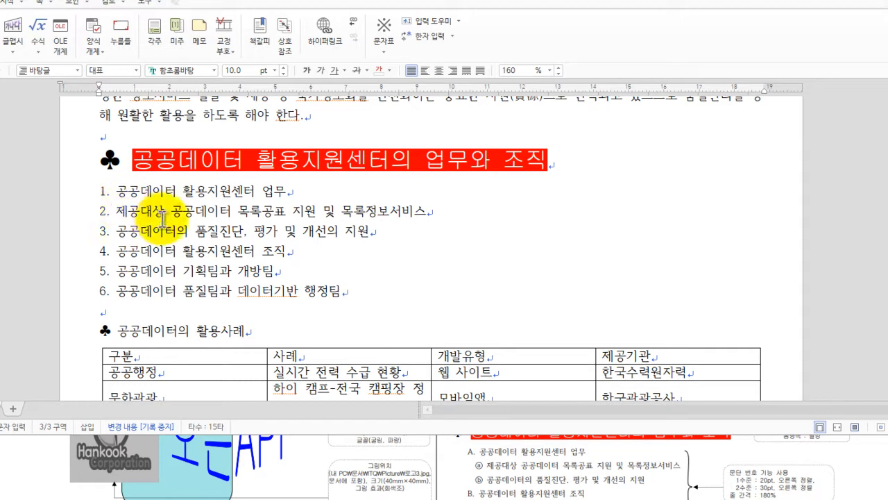
Step: Delete the second numbered item, "제공대상 공공데이터 목록공표 지원 및 목록정보서비스", together with its empty line
{"action": "left_click_drag", "start_coordinate": [112, 212], "coordinate": [416, 209]}
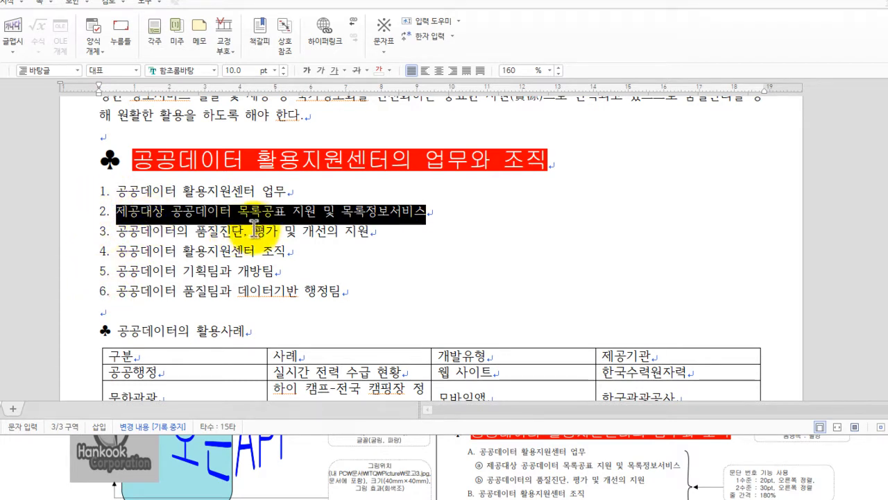
{"action": "key", "text": "Delete"}
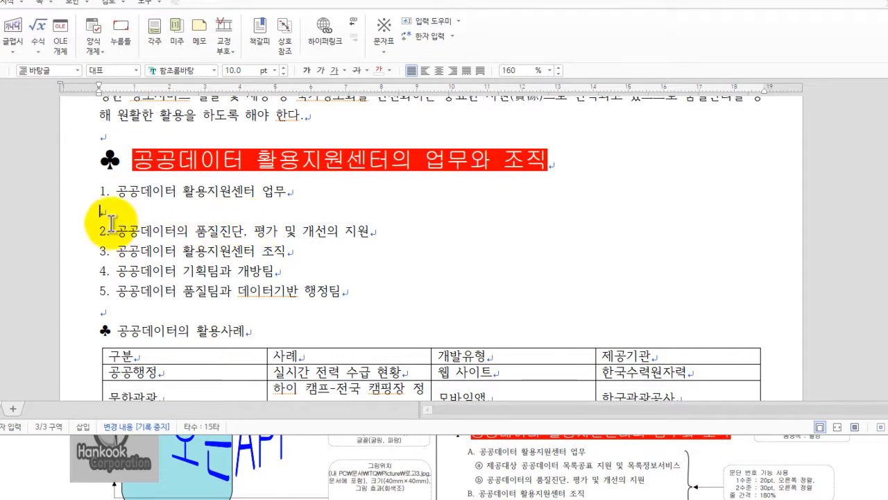
{"action": "key", "text": "Delete"}
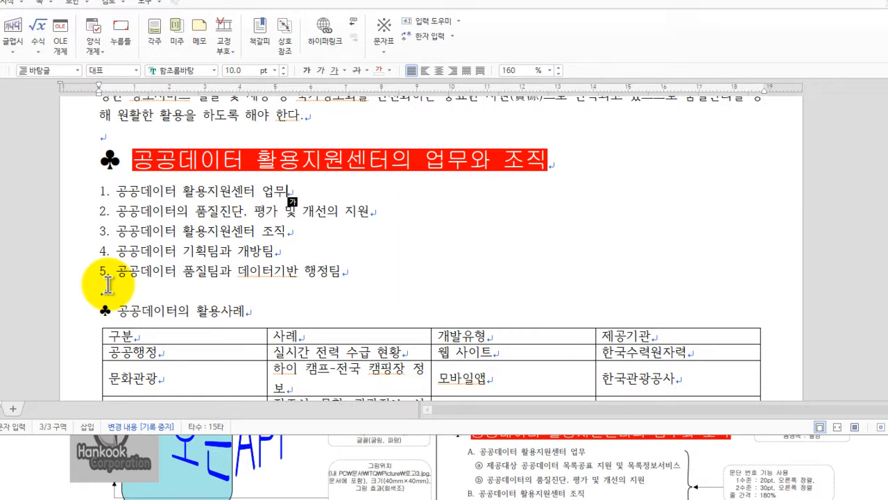
Step: Try adding numbered items after the first one, with the test texts "xc" and "xcx" and an empty item
{"action": "key", "text": "Return"}
{"action": "key", "text": "BackSpace"}
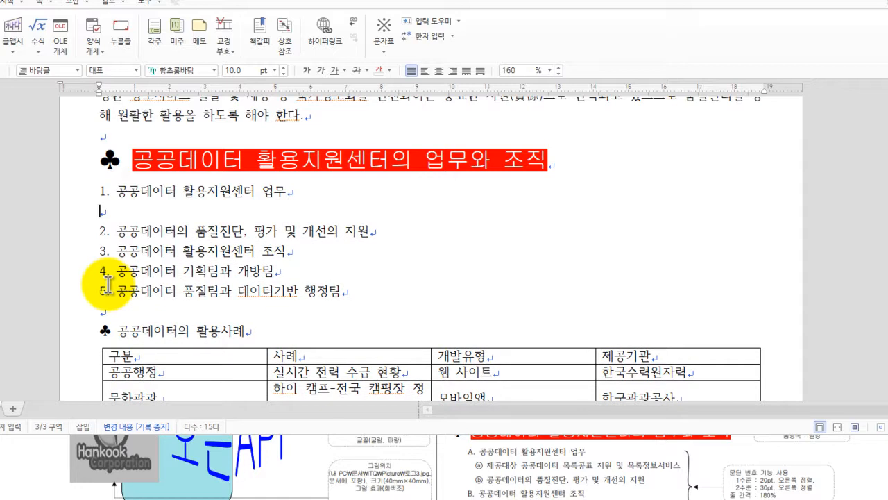
{"action": "key", "text": "BackSpace"}
{"action": "key", "text": "Return"}
{"action": "type", "text": "xc"}
{"action": "key", "text": "Return"}
{"action": "type", "text": "xcx"}
{"action": "key", "text": "Return"}
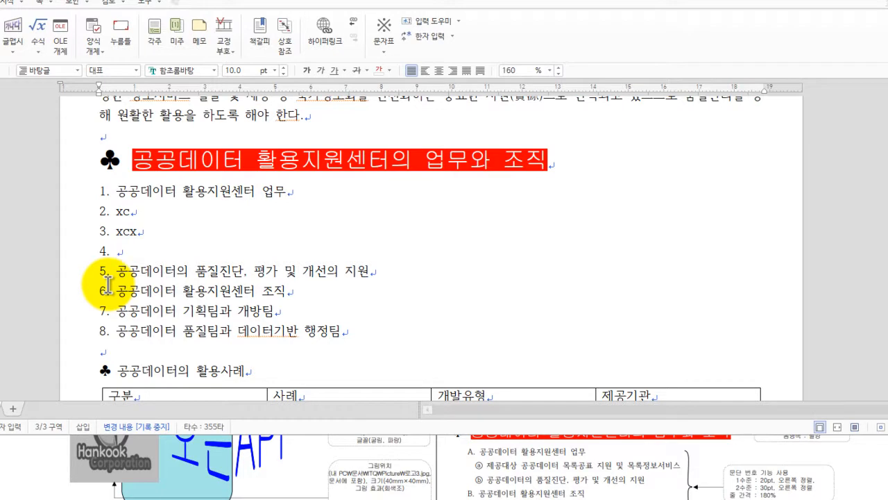
Step: Undo the test items, the deletion of the second item and the paragraph numbering on the six lines
{"action": "key", "text": "ctrl+z"}
{"action": "key", "text": "ctrl+z"}
{"action": "key", "text": "ctrl+z"}
{"action": "key", "text": "ctrl+z"}
{"action": "key", "text": "ctrl+z"}
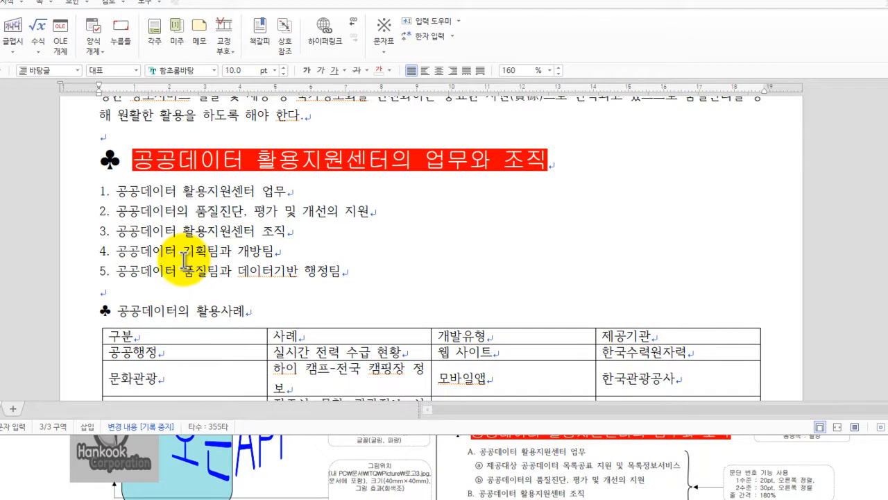
{"action": "key", "text": "Return"}
{"action": "key", "text": "ctrl+z"}
{"action": "key", "text": "Return"}
{"action": "key", "text": "ctrl+z"}
{"action": "key", "text": "ctrl+z"}
{"action": "key", "text": "ctrl+z"}
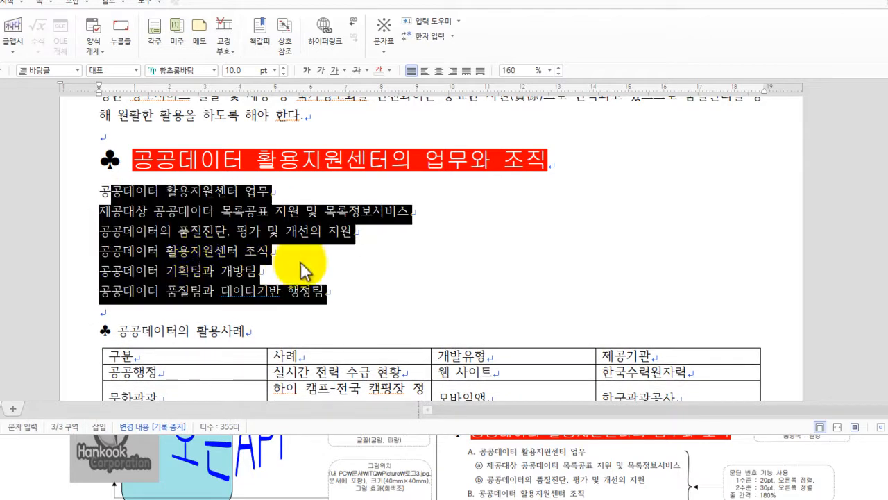
{"action": "left_click", "coordinate": [301, 261]}
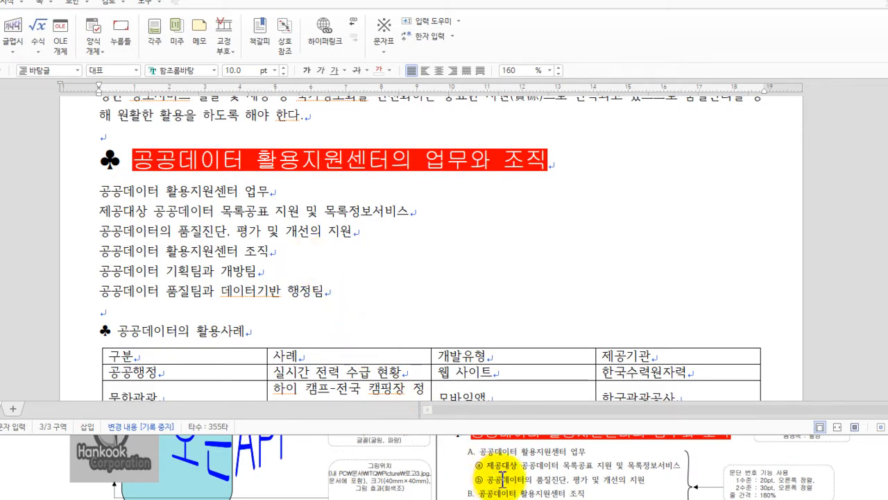
{"action": "left_click_drag", "start_coordinate": [461, 447], "coordinate": [479, 492]}
{"action": "mouse_move", "coordinate": [475, 456]}
{"action": "left_mouse_down"}
{"action": "mouse_move", "coordinate": [484, 489]}
{"action": "mouse_move", "coordinate": [471, 499]}
{"action": "left_mouse_up"}
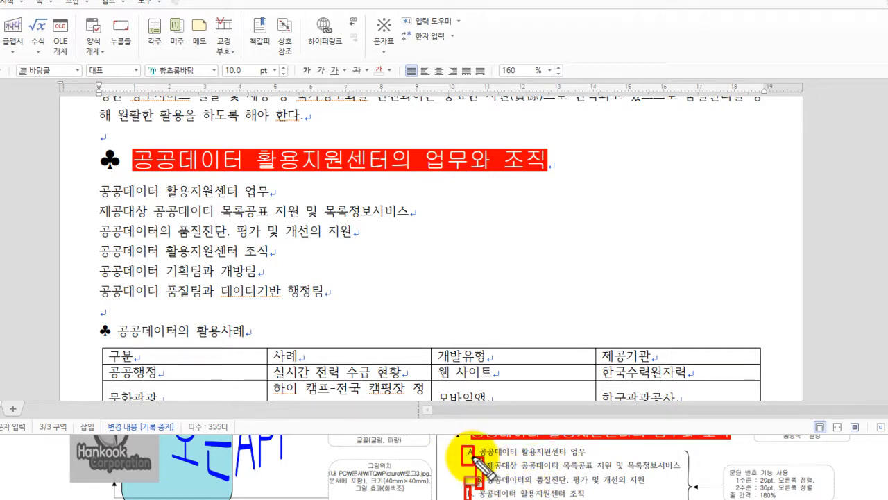
{"action": "left_click_drag", "start_coordinate": [461, 444], "coordinate": [473, 498]}
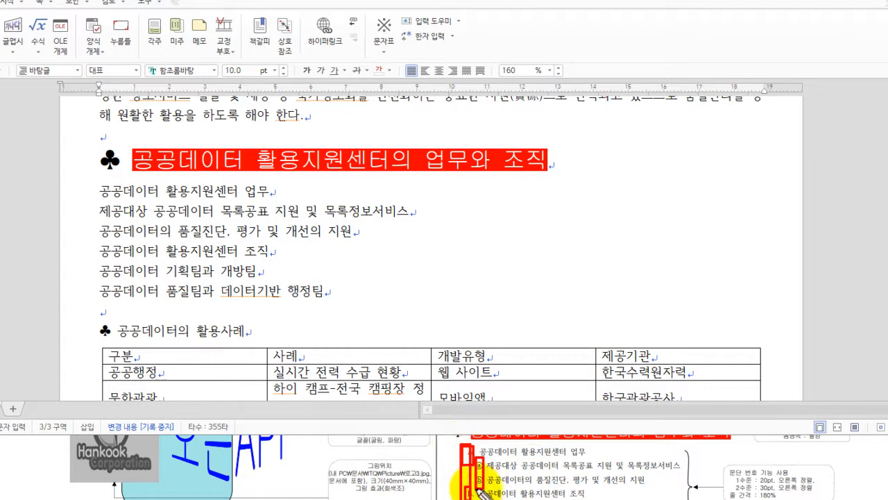
{"action": "mouse_move", "coordinate": [479, 461]}
{"action": "left_mouse_down"}
{"action": "mouse_move", "coordinate": [472, 479]}
{"action": "mouse_move", "coordinate": [485, 489]}
{"action": "mouse_move", "coordinate": [464, 485]}
{"action": "mouse_move", "coordinate": [493, 492]}
{"action": "mouse_move", "coordinate": [486, 497]}
{"action": "left_mouse_up"}
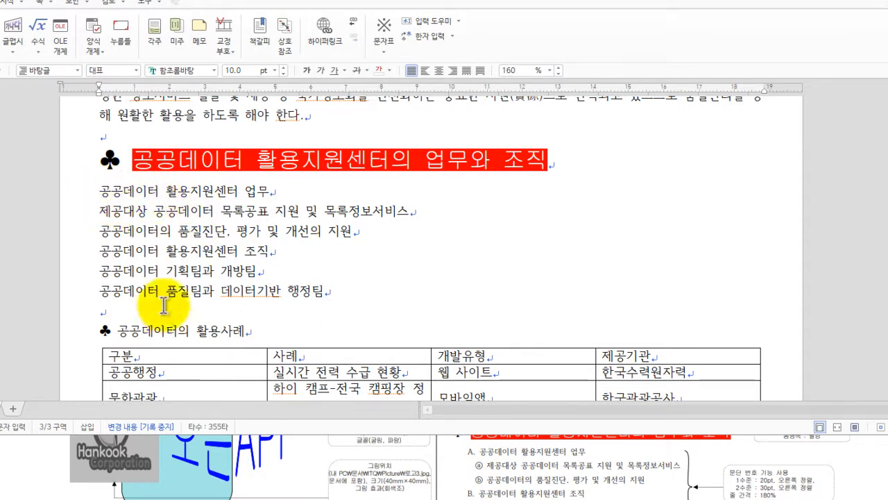
{"action": "left_click_drag", "start_coordinate": [99, 189], "coordinate": [323, 303]}
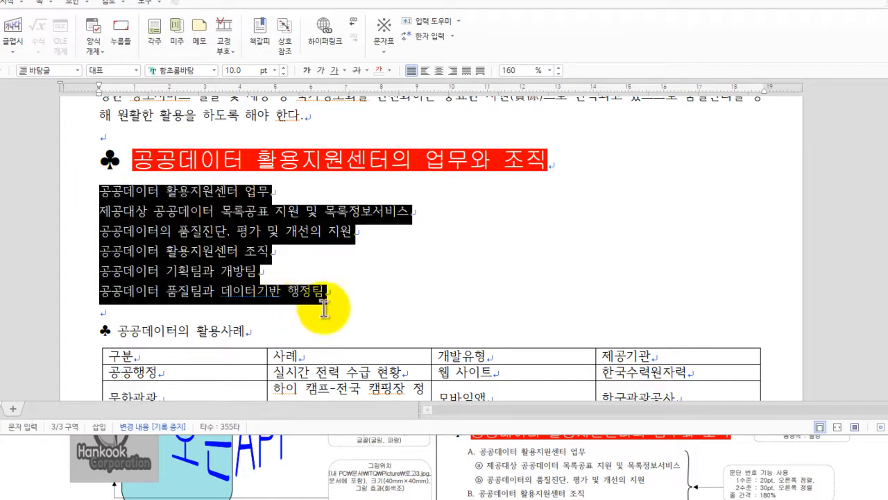
{"action": "left_click", "coordinate": [295, 267]}
Step: Select the six lines below the red subheading and open their bullet and paragraph numbering settings
{"action": "left_click_drag", "start_coordinate": [166, 190], "coordinate": [159, 294]}
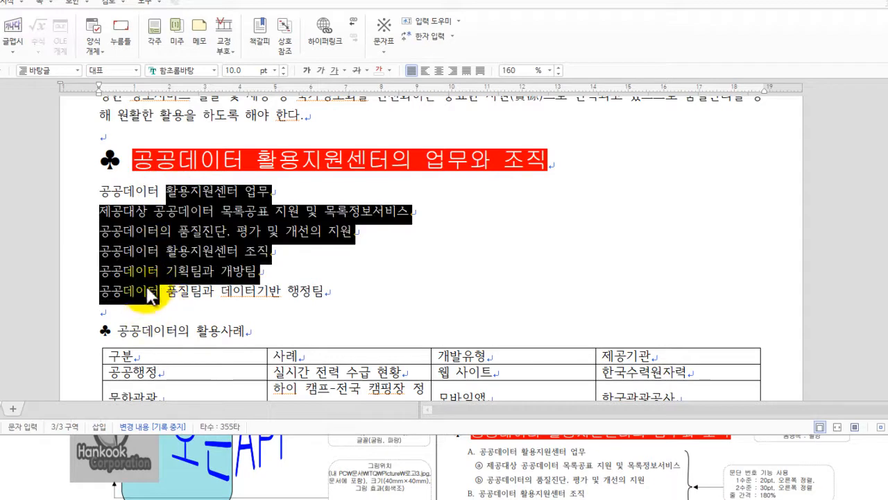
{"action": "right_click", "coordinate": [194, 232]}
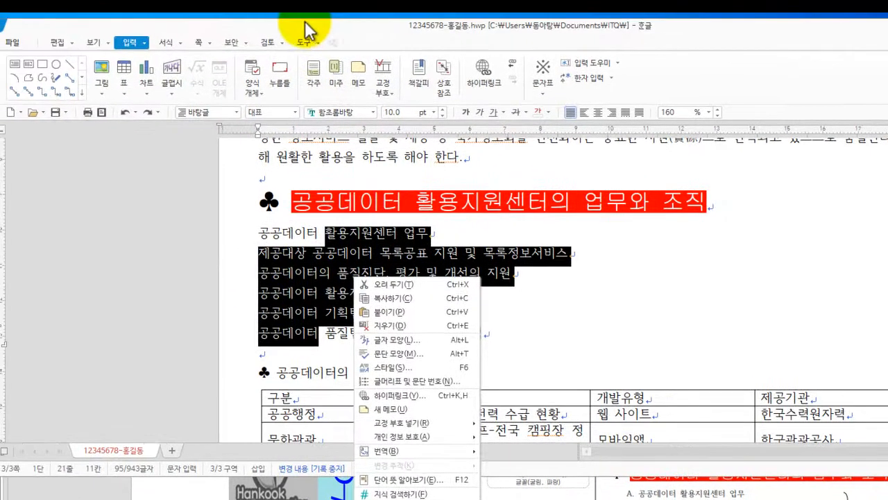
{"action": "left_click", "coordinate": [304, 23]}
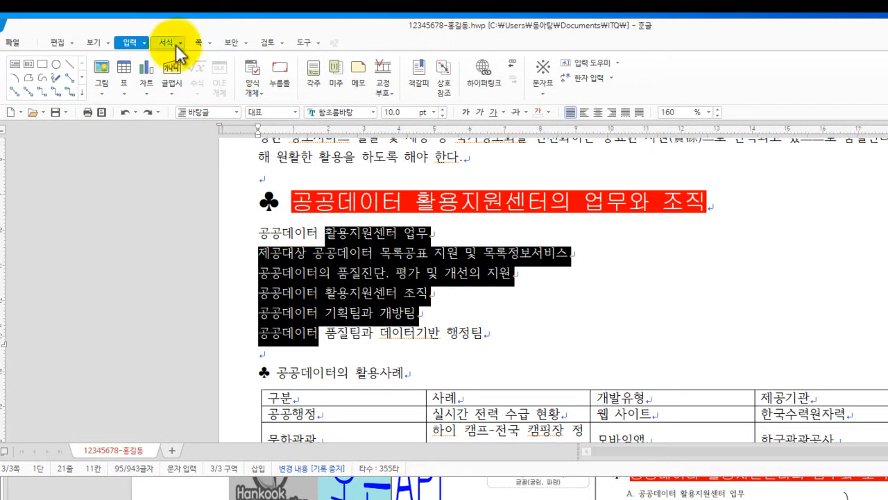
{"action": "left_click", "coordinate": [167, 43]}
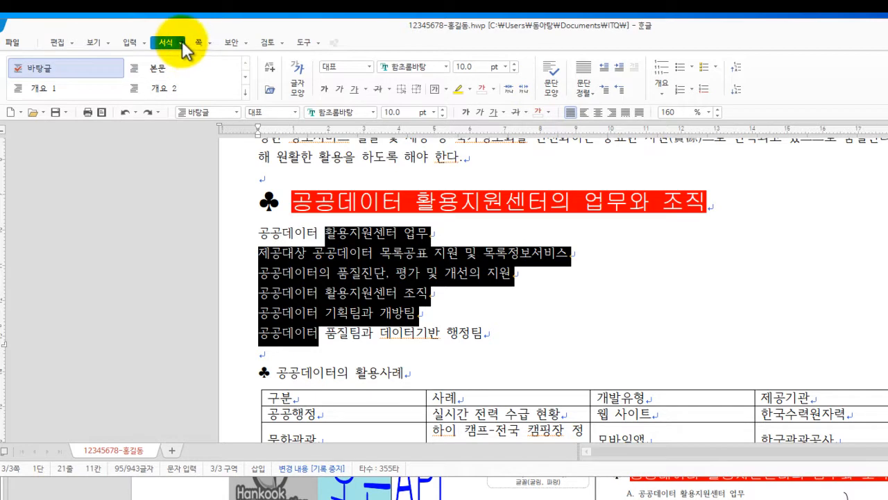
{"action": "left_click", "coordinate": [181, 43]}
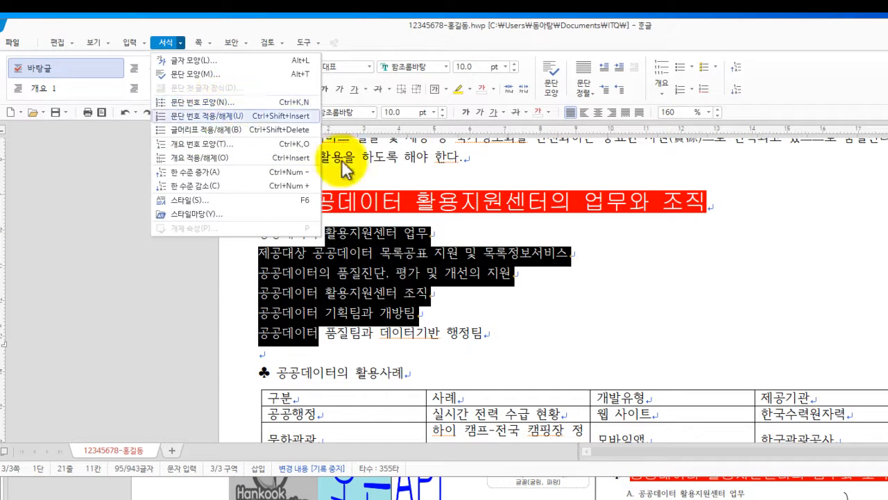
{"action": "right_click", "coordinate": [366, 273]}
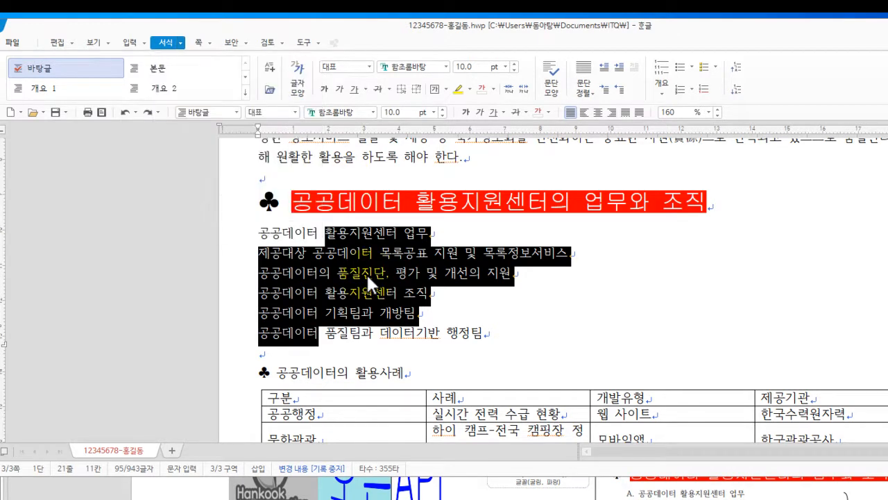
{"action": "right_click", "coordinate": [367, 274]}
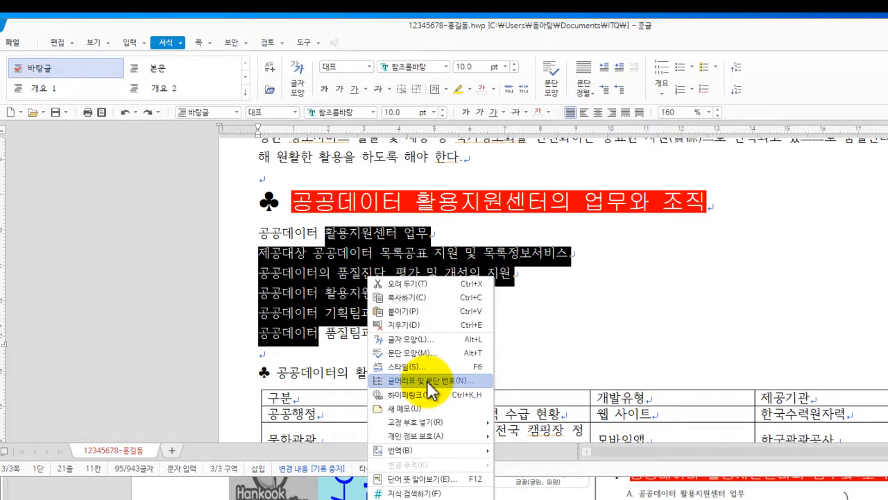
{"action": "key", "text": "Escape"}
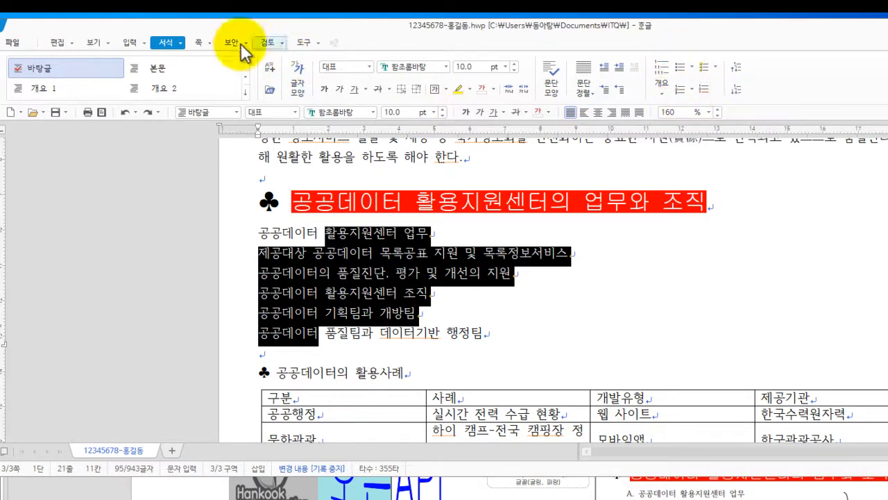
{"action": "left_click", "coordinate": [185, 43]}
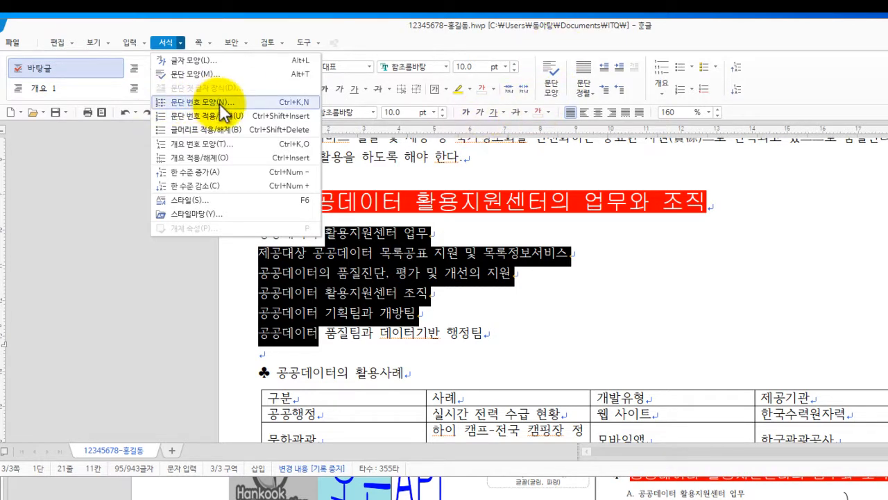
{"action": "right_click", "coordinate": [362, 278]}
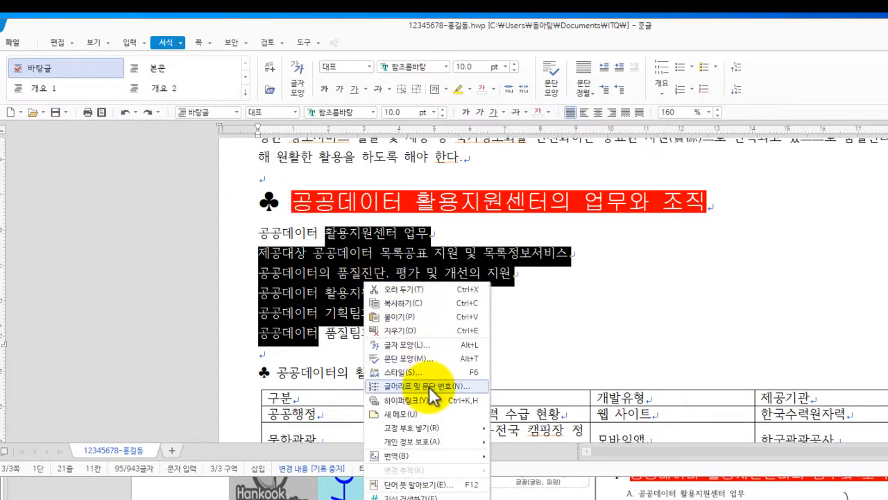
{"action": "left_click", "coordinate": [431, 387]}
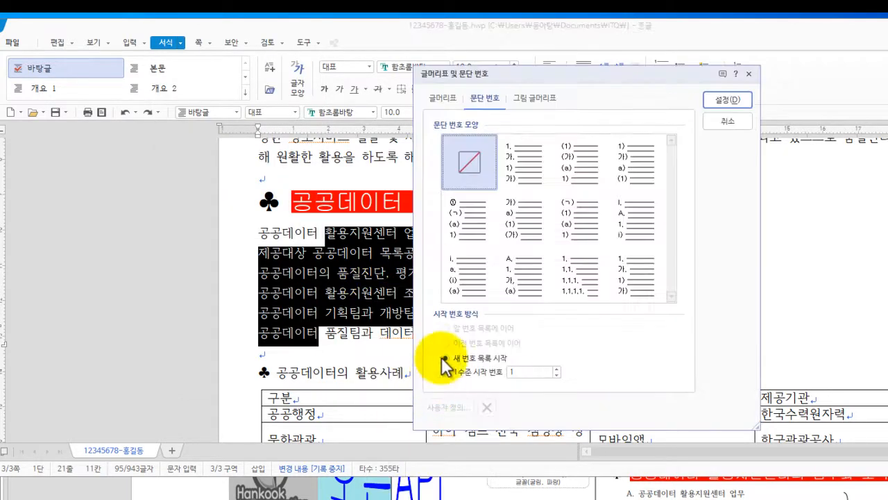
Step: Customize the A., 1., 가., (a) numbering style, giving level 1 a number width of 20 pt and right (오른쪽) alignment
{"action": "left_click_drag", "start_coordinate": [582, 75], "coordinate": [643, 72]}
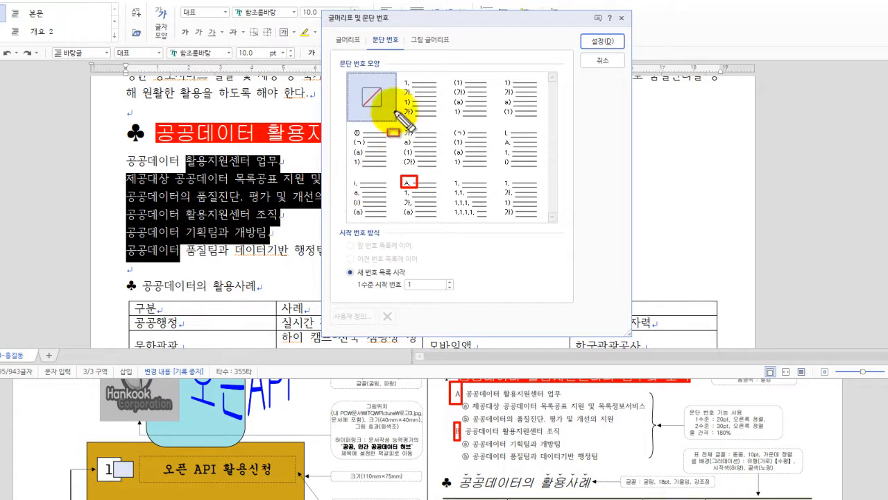
{"action": "left_click", "coordinate": [427, 197]}
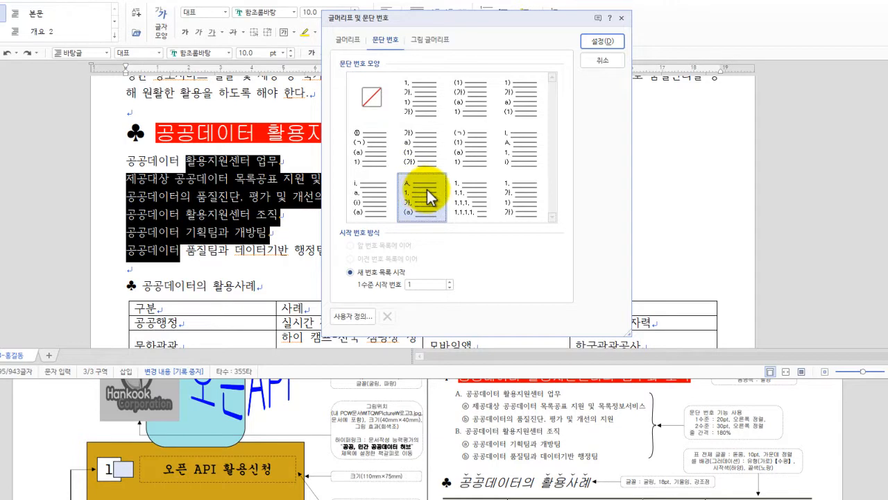
{"action": "left_click", "coordinate": [356, 317]}
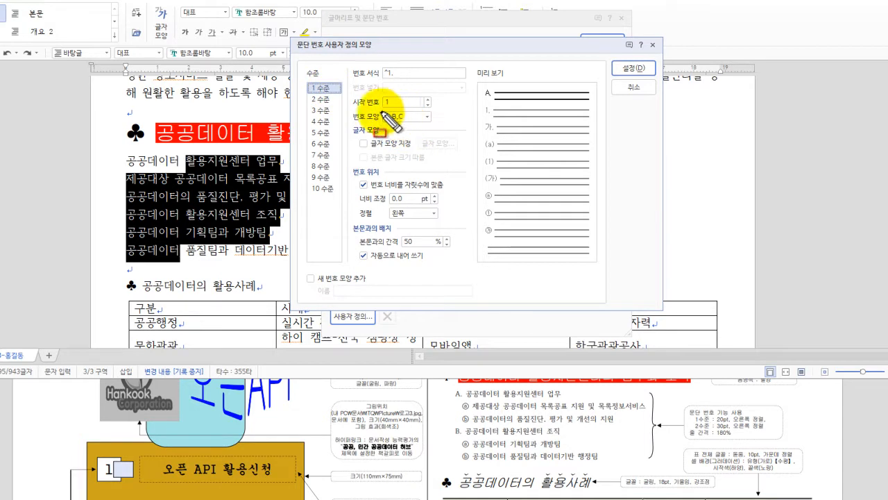
{"action": "left_click_drag", "start_coordinate": [375, 109], "coordinate": [439, 129]}
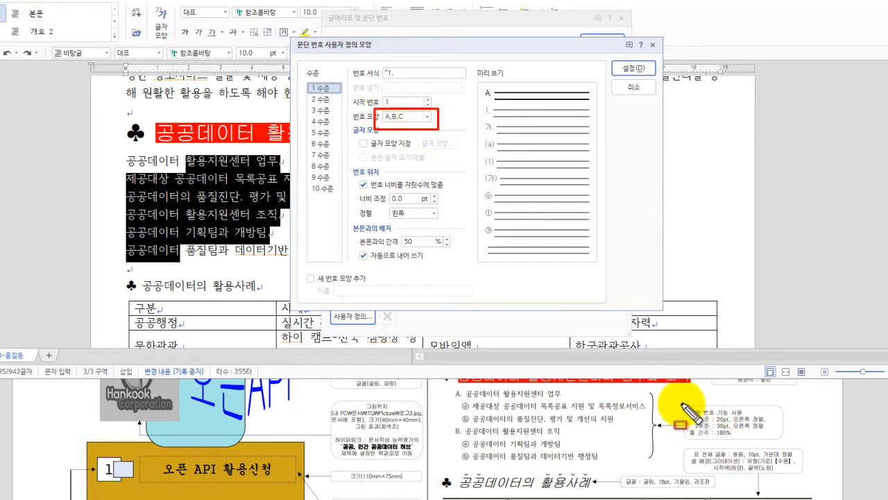
{"action": "left_click_drag", "start_coordinate": [680, 402], "coordinate": [779, 439]}
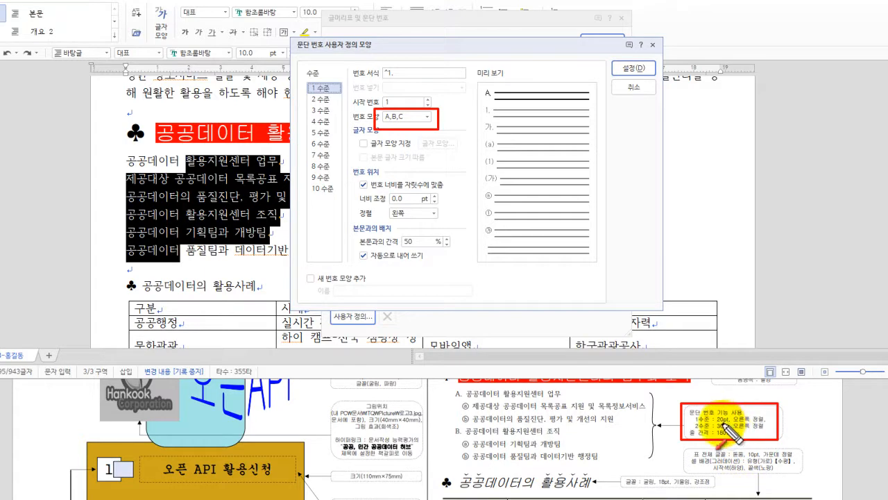
{"action": "mouse_move", "coordinate": [724, 420]}
{"action": "left_mouse_down"}
{"action": "mouse_move", "coordinate": [684, 354]}
{"action": "mouse_move", "coordinate": [687, 253]}
{"action": "mouse_move", "coordinate": [451, 196]}
{"action": "mouse_move", "coordinate": [436, 202]}
{"action": "left_mouse_up"}
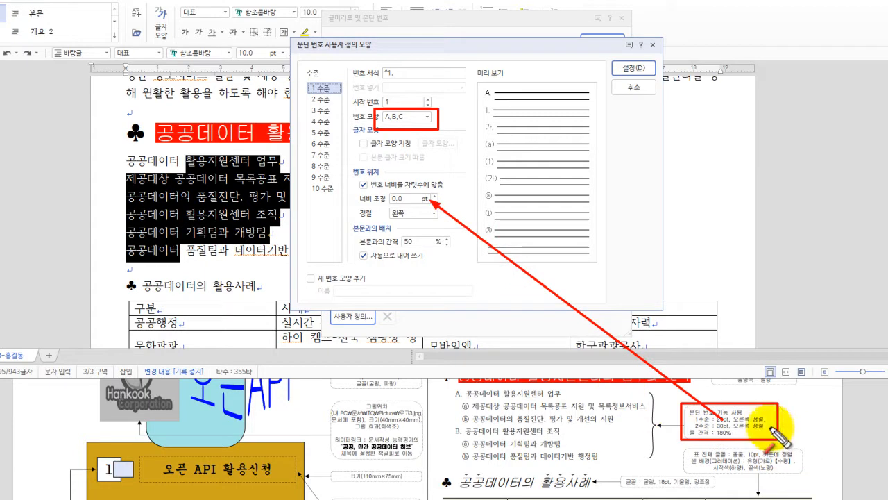
{"action": "mouse_move", "coordinate": [755, 415]}
{"action": "left_mouse_down"}
{"action": "mouse_move", "coordinate": [452, 260]}
{"action": "mouse_move", "coordinate": [425, 219]}
{"action": "left_mouse_up"}
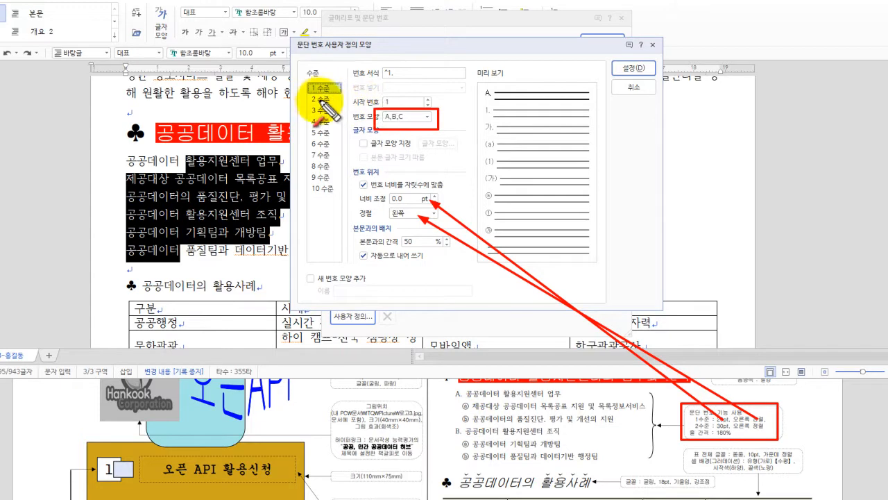
{"action": "key", "text": "Escape"}
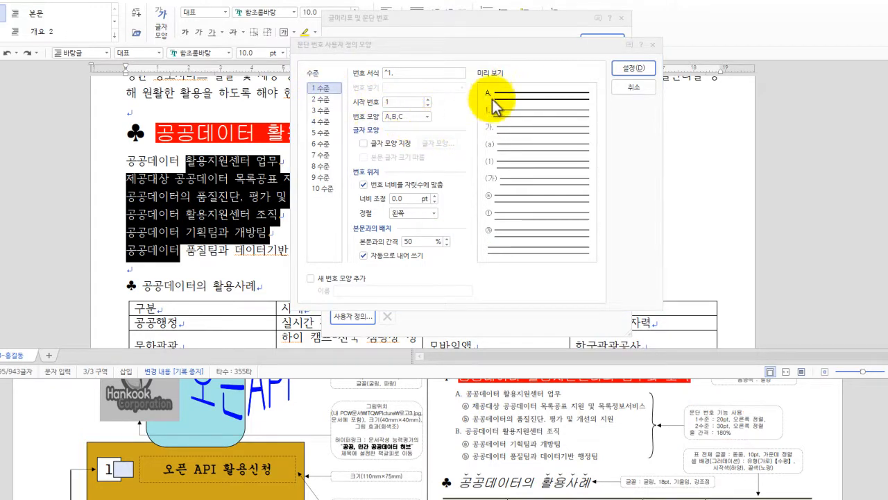
{"action": "left_click", "coordinate": [400, 200]}
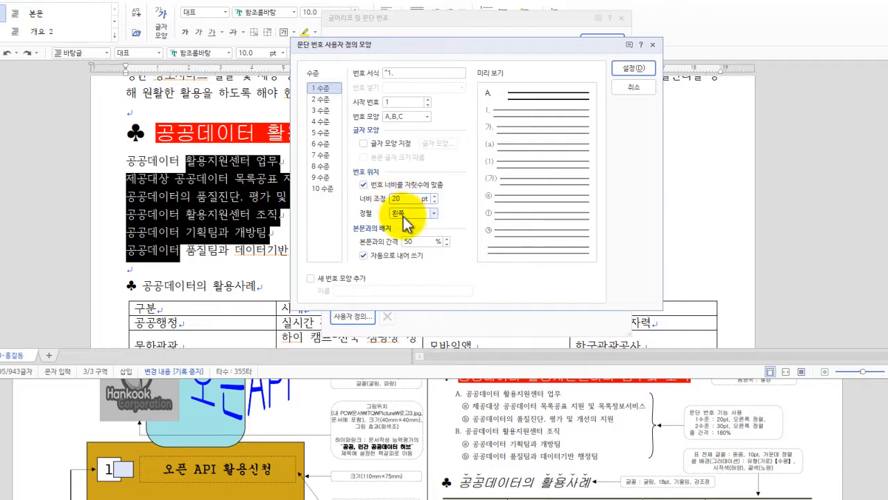
{"action": "left_click", "coordinate": [407, 213]}
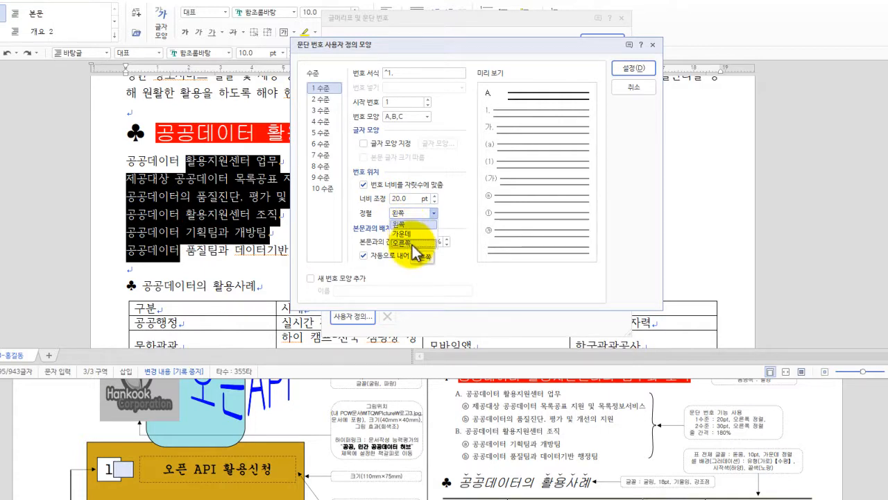
{"action": "left_click", "coordinate": [410, 243]}
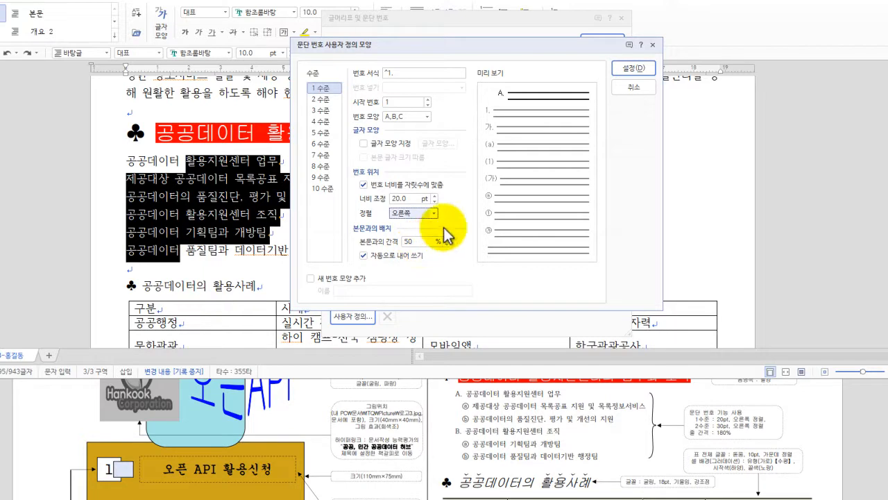
Step: Set level 2 of the custom numbering to the ⓐ,ⓑ,ⓒ shape with a 30 pt number width and right alignment
{"action": "left_click", "coordinate": [321, 99]}
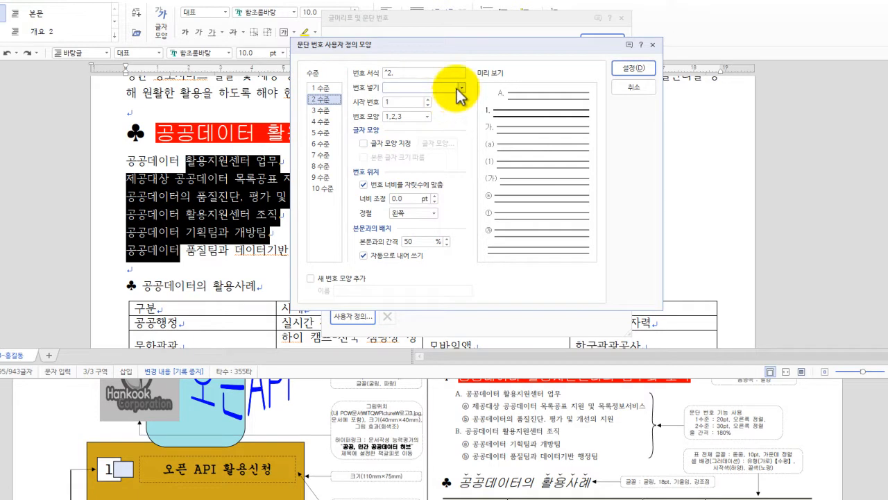
{"action": "left_click", "coordinate": [426, 117]}
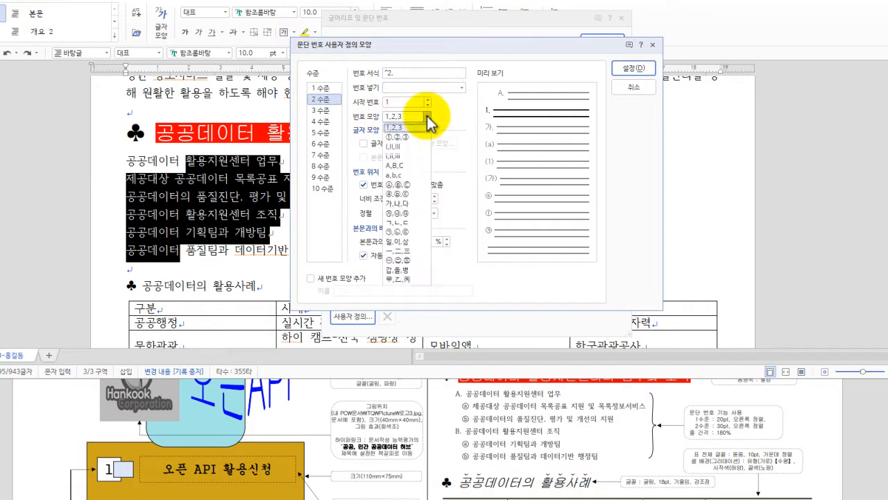
{"action": "left_click", "coordinate": [408, 195]}
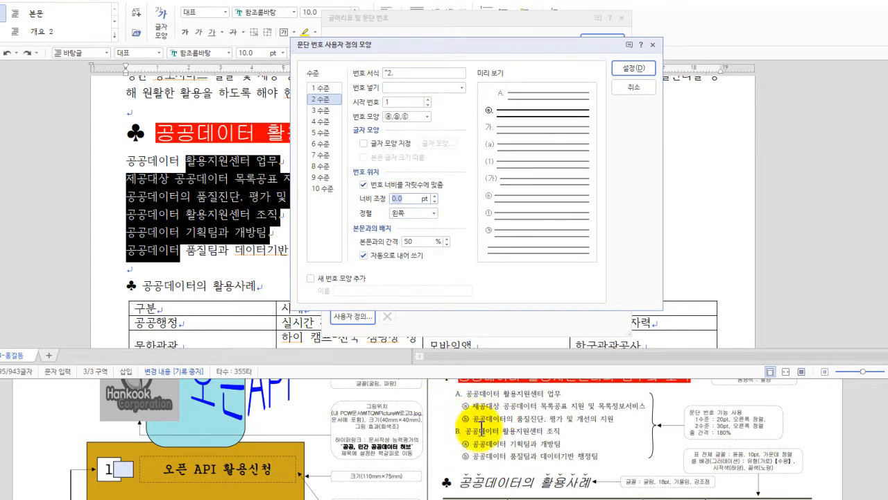
{"action": "left_click", "coordinate": [414, 214]}
{"action": "left_click", "coordinate": [416, 243]}
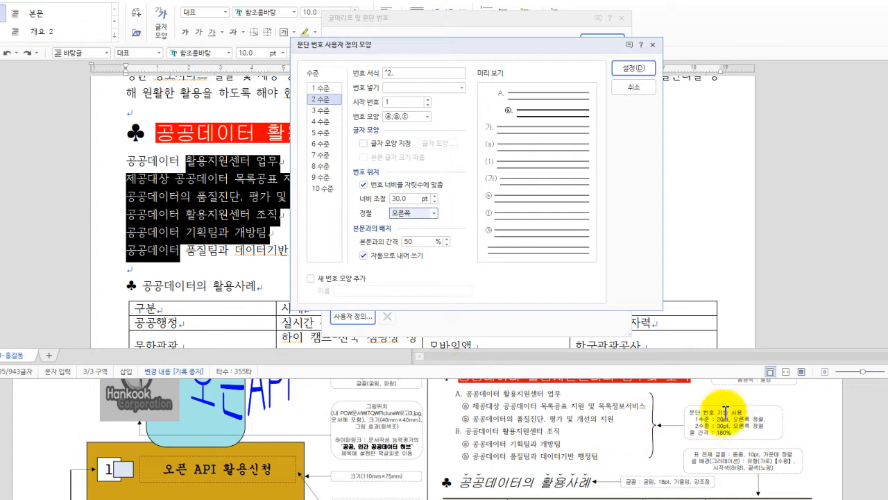
Step: Apply the customized numbering to the six selected lines and set their line spacing to 180%
{"action": "left_click", "coordinate": [633, 70]}
{"action": "left_click", "coordinate": [597, 41]}
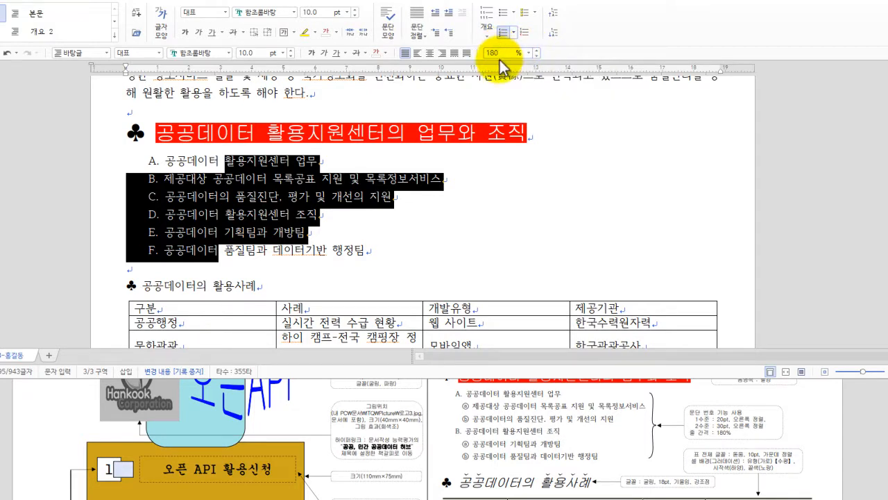
{"action": "key", "text": "Return"}
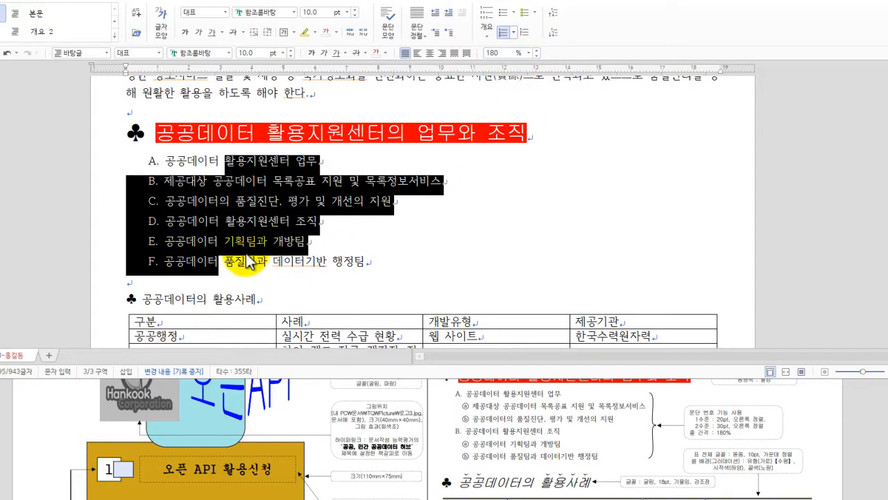
{"action": "left_click", "coordinate": [349, 256]}
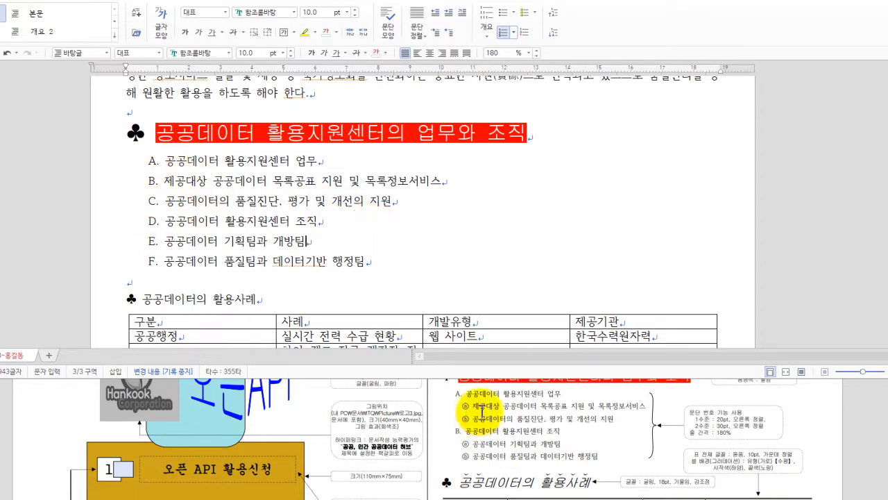
Step: Demote the second, third, fifth and sixth numbered items to the second numbering level
{"action": "left_click_drag", "start_coordinate": [252, 179], "coordinate": [226, 184]}
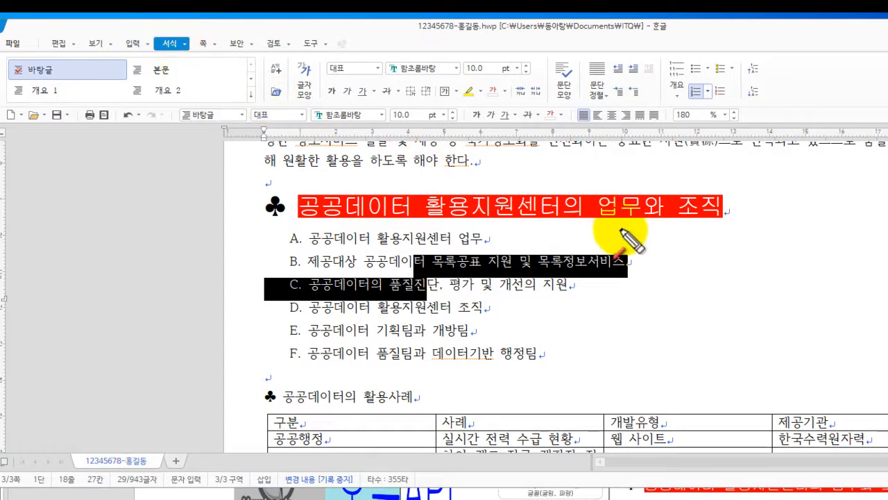
{"action": "mouse_move", "coordinate": [517, 266]}
{"action": "left_mouse_down"}
{"action": "mouse_move", "coordinate": [650, 219]}
{"action": "mouse_move", "coordinate": [725, 152]}
{"action": "mouse_move", "coordinate": [755, 97]}
{"action": "left_mouse_up"}
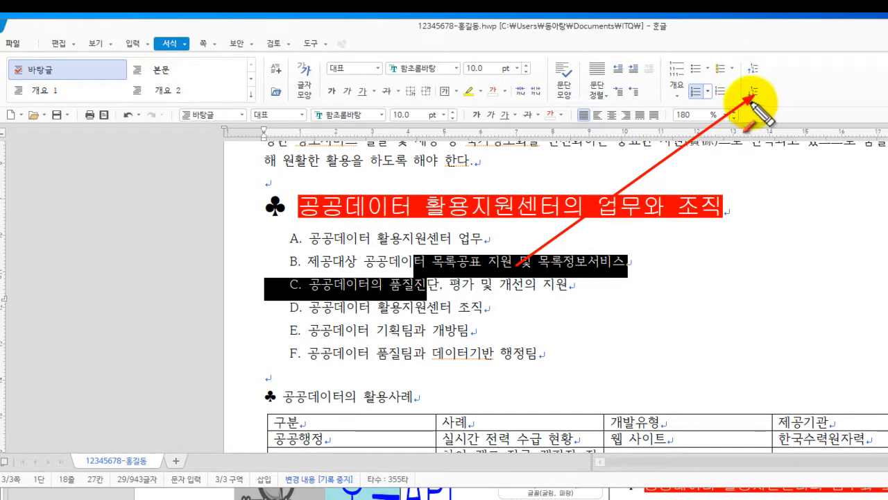
{"action": "left_click_drag", "start_coordinate": [744, 81], "coordinate": [764, 101]}
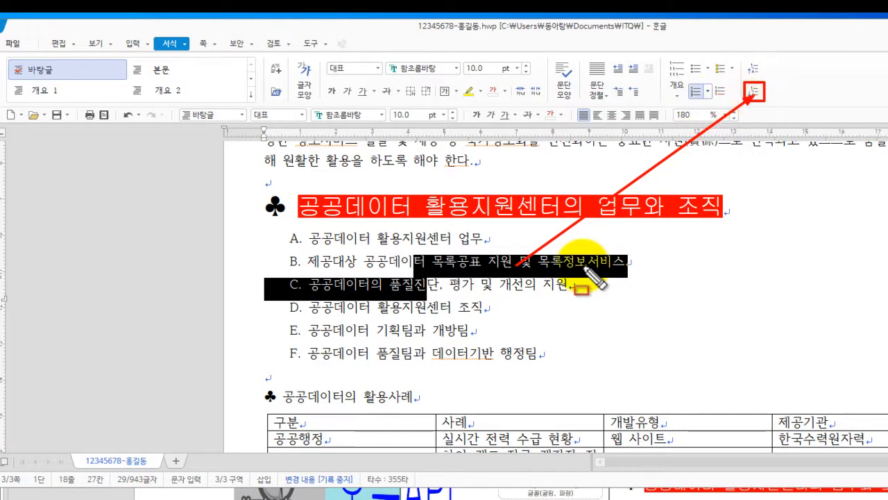
{"action": "key", "text": "Escape"}
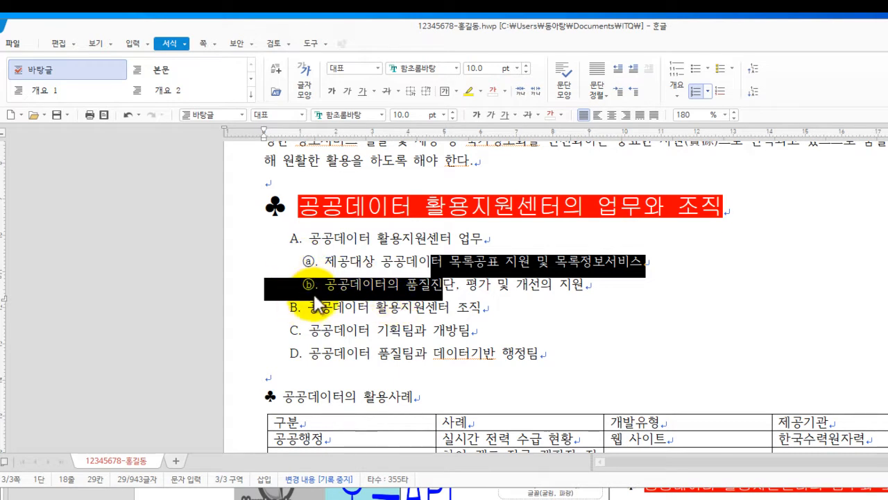
{"action": "left_click_drag", "start_coordinate": [366, 331], "coordinate": [390, 356]}
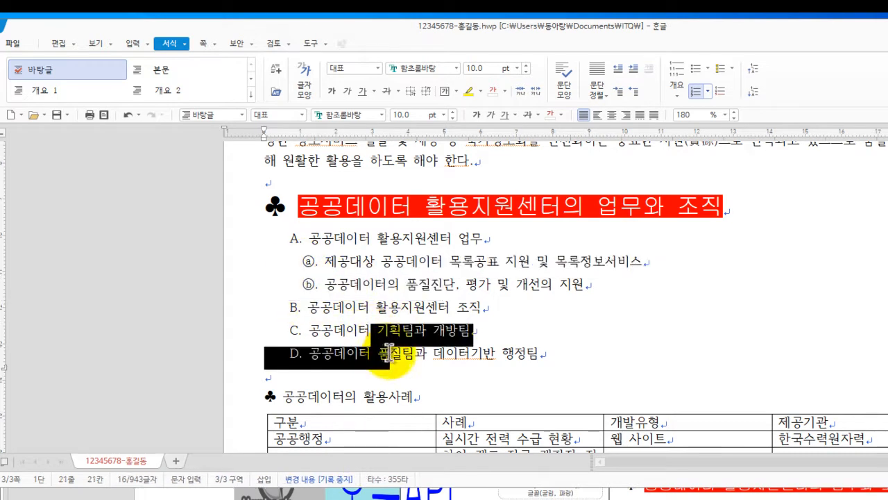
{"action": "left_click", "coordinate": [753, 91]}
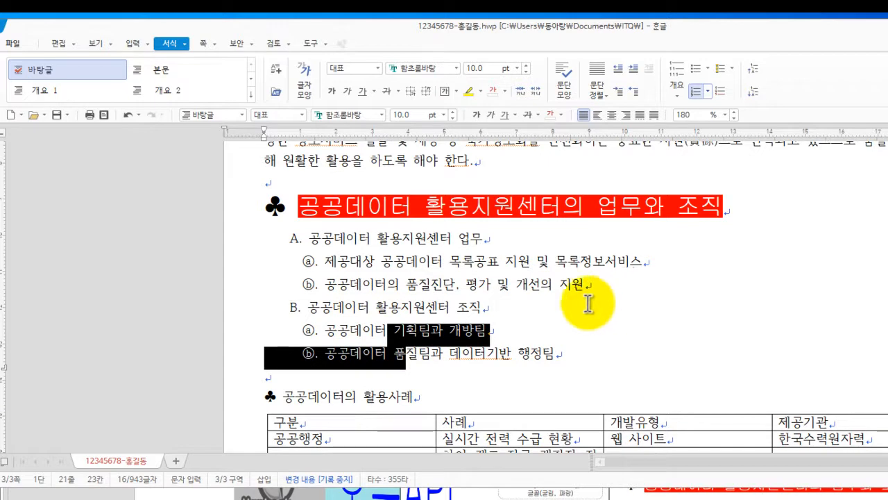
Step: Cycle the two sub-items under item A through the third and first numbering levels and back to the second level
{"action": "left_click", "coordinate": [567, 302]}
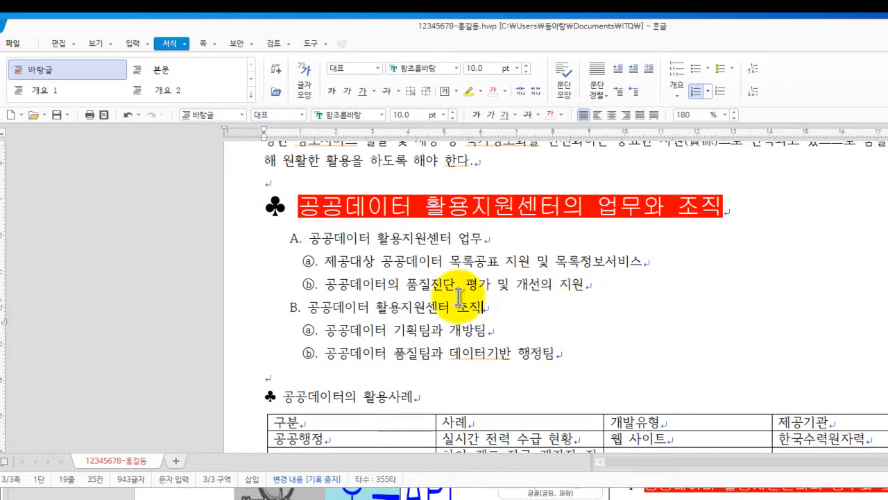
{"action": "left_click_drag", "start_coordinate": [430, 261], "coordinate": [442, 285]}
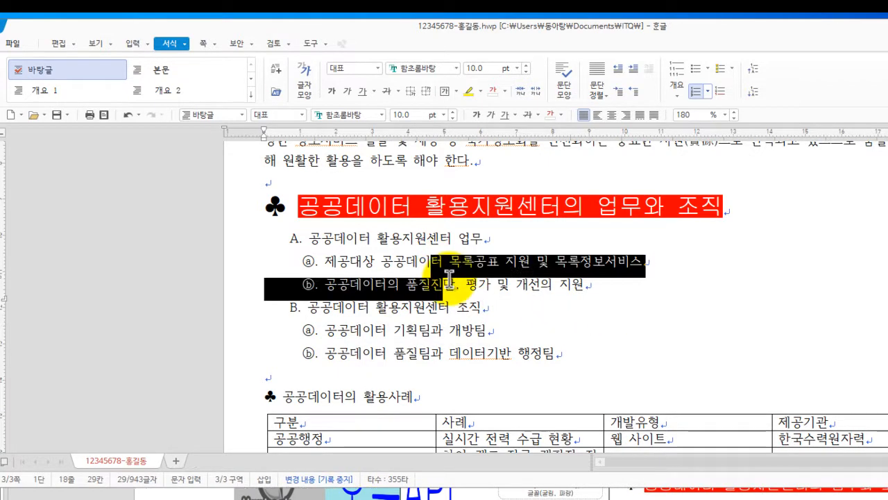
{"action": "left_click", "coordinate": [752, 93]}
{"action": "left_click", "coordinate": [752, 93]}
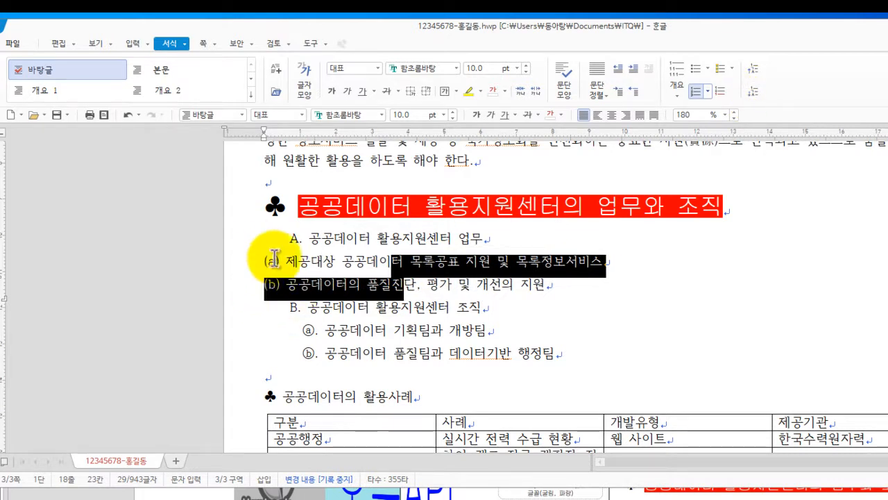
{"action": "left_click", "coordinate": [755, 68]}
{"action": "left_click", "coordinate": [755, 68]}
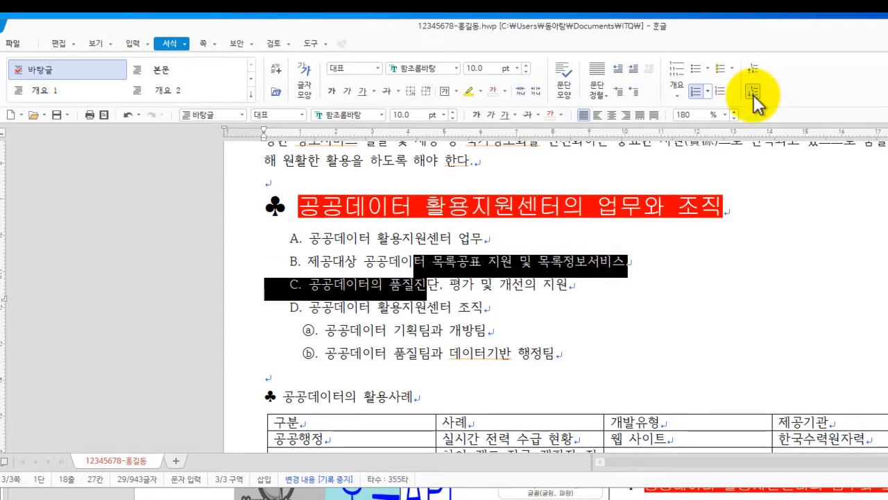
{"action": "left_click", "coordinate": [752, 97]}
{"action": "left_click", "coordinate": [524, 328]}
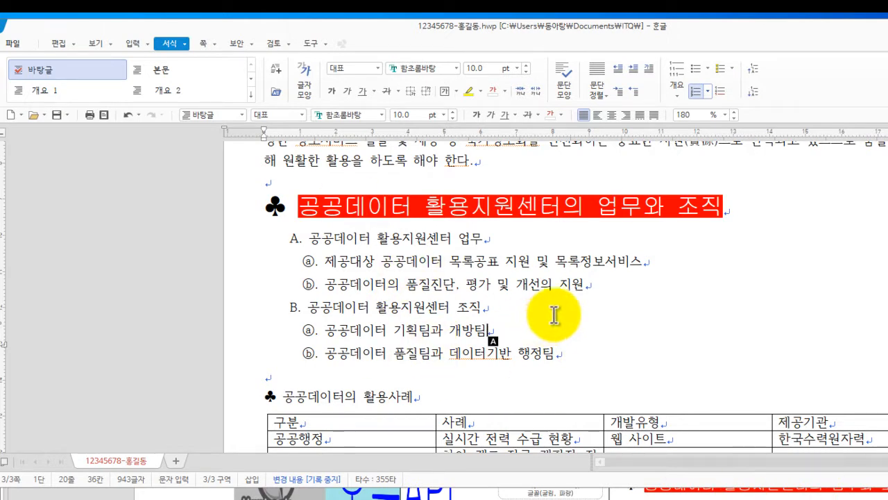
Step: Set the font size of the subheading ♣ 공공데이터의 활용사례 above the table to 18 pt
{"action": "scroll", "coordinate": [555, 315], "scroll_direction": "down", "scroll_amount": 2}
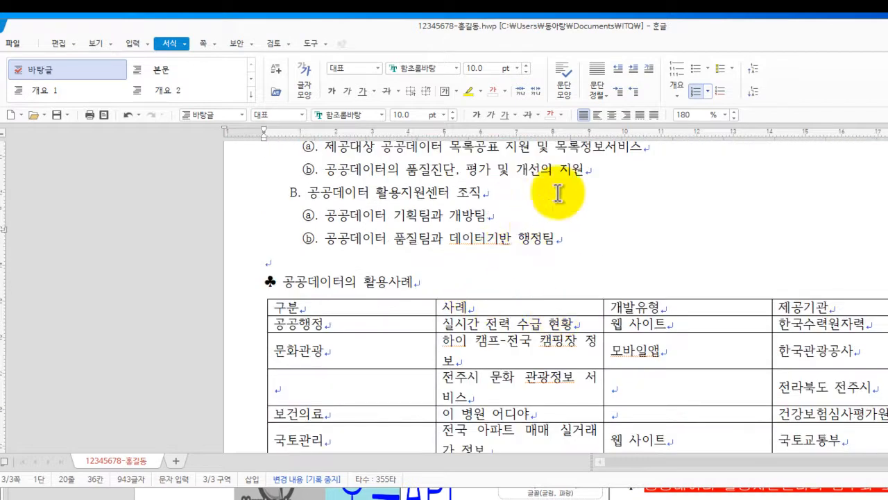
{"action": "scroll", "coordinate": [495, 213], "scroll_direction": "up", "scroll_amount": 1}
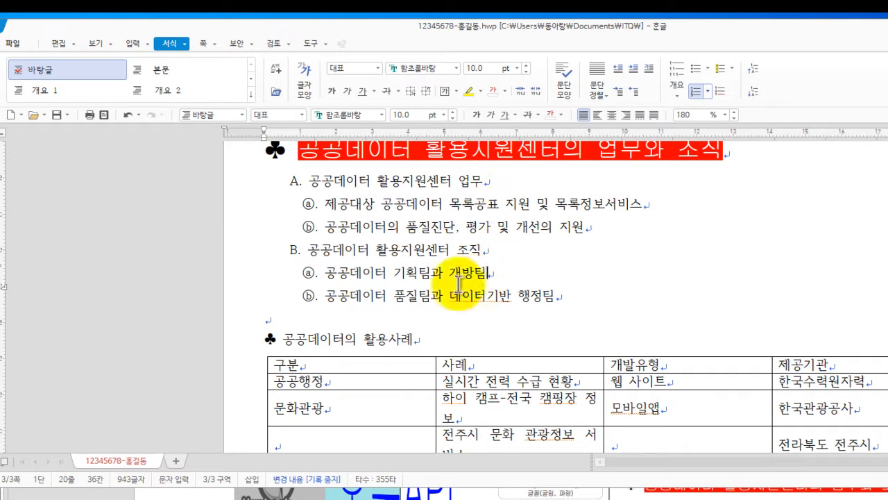
{"action": "scroll", "coordinate": [456, 291], "scroll_direction": "down", "scroll_amount": 1}
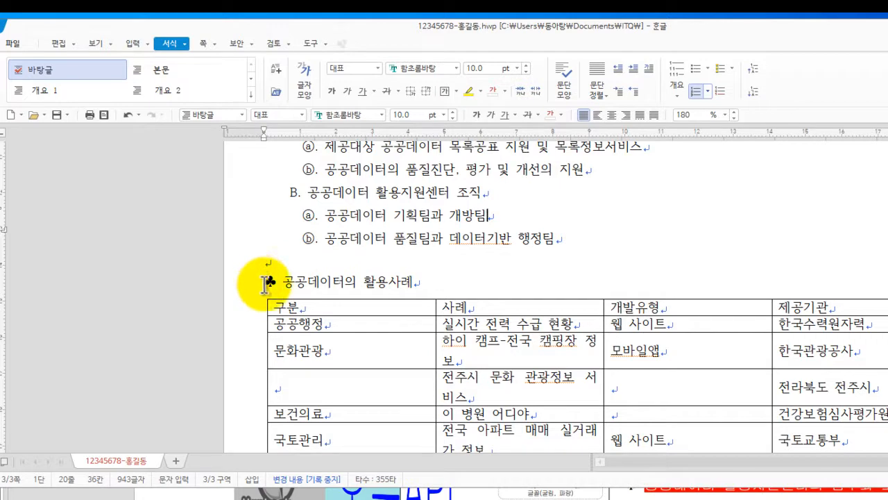
{"action": "left_click_drag", "start_coordinate": [265, 283], "coordinate": [417, 287]}
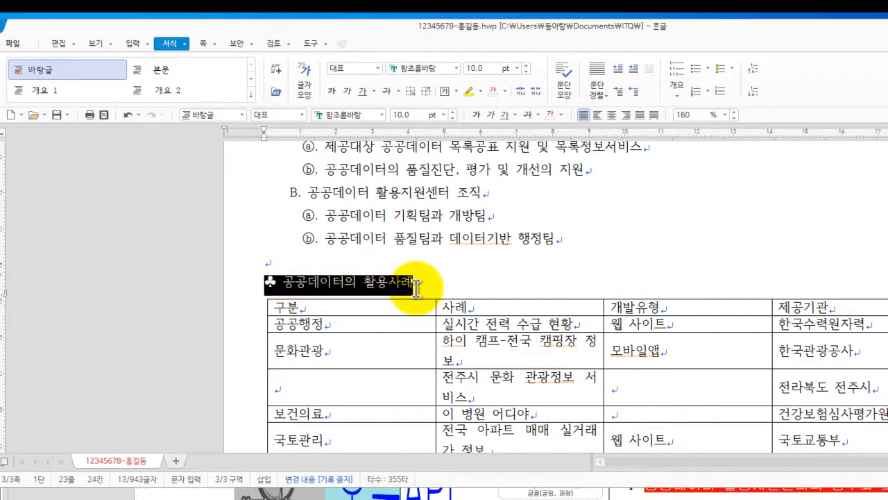
{"action": "left_click", "coordinate": [402, 115]}
{"action": "type", "text": "18"}
{"action": "key", "text": "Return"}
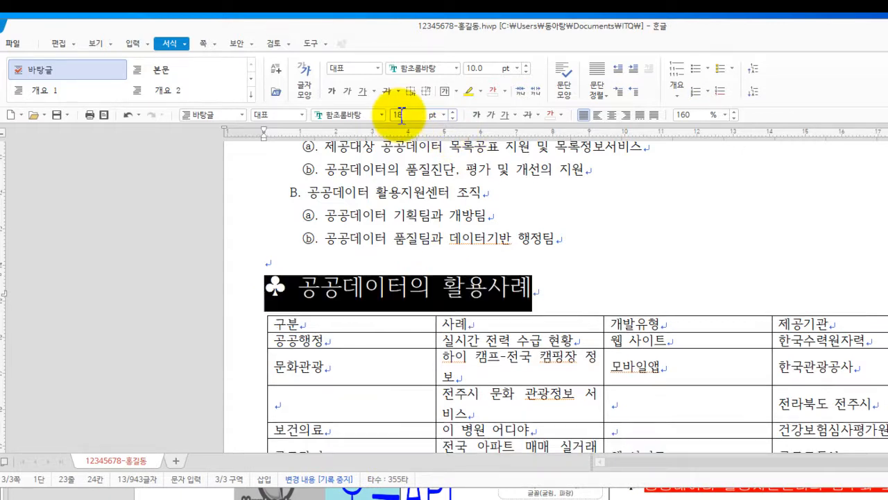
{"action": "left_click", "coordinate": [556, 294]}
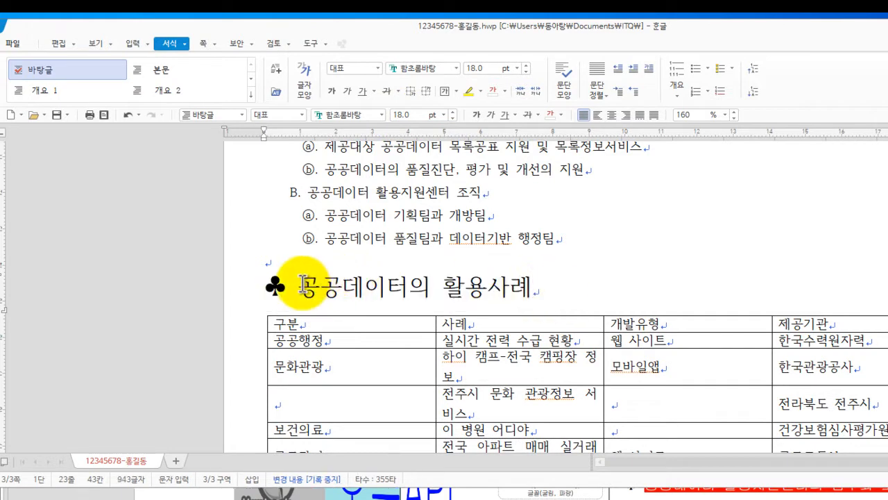
Step: Change the font of the whole ♣ 공공데이터의 활용사례 subheading, including its symbol, to 돋움
{"action": "left_click_drag", "start_coordinate": [252, 288], "coordinate": [535, 290]}
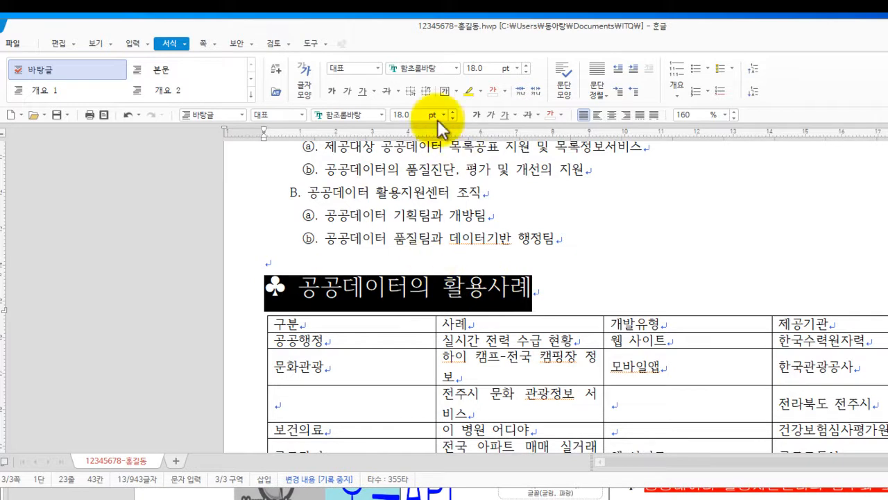
{"action": "left_click", "coordinate": [381, 115]}
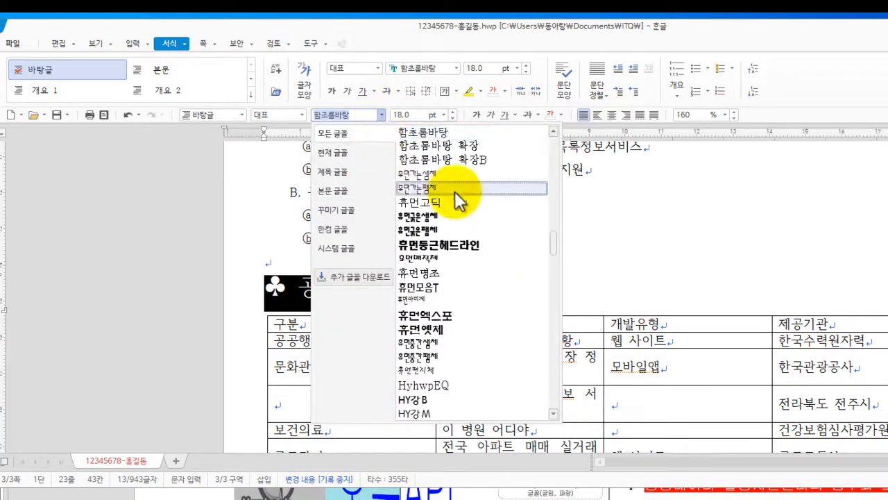
{"action": "scroll", "coordinate": [405, 236], "scroll_direction": "up", "scroll_amount": 3}
{"action": "scroll", "coordinate": [410, 240], "scroll_direction": "up", "scroll_amount": 15}
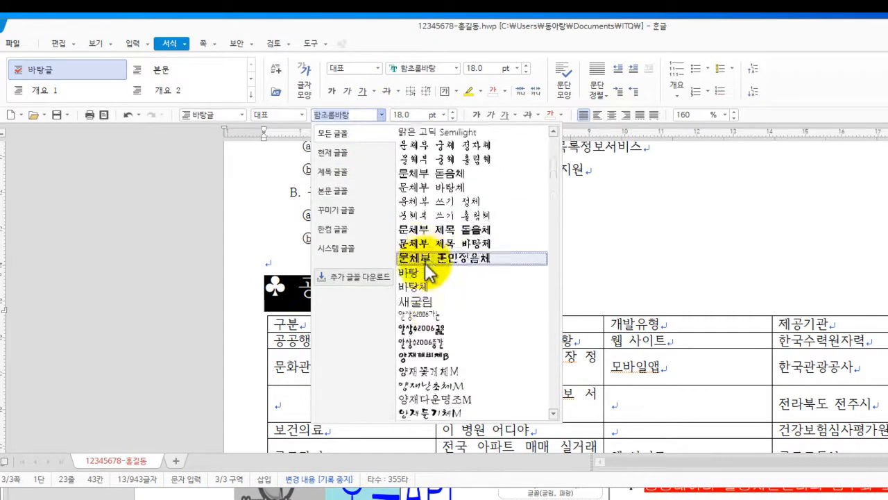
{"action": "left_click", "coordinate": [418, 148]}
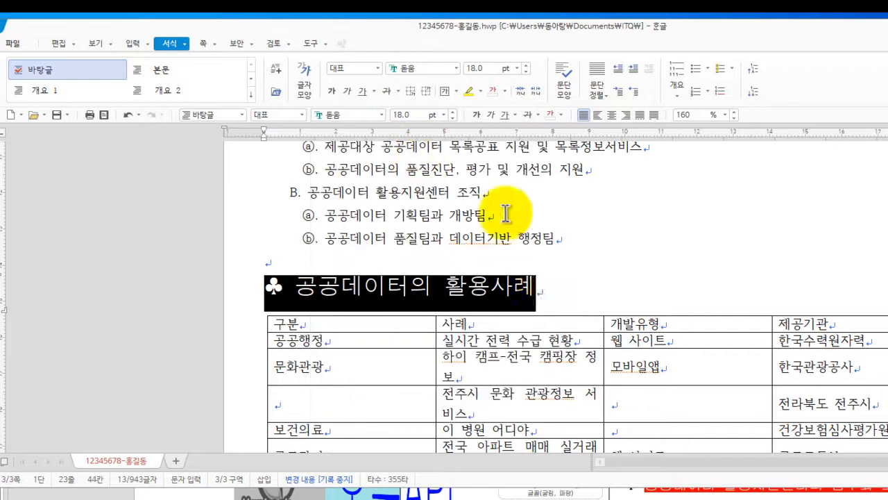
{"action": "left_click", "coordinate": [590, 301]}
Step: Change the font of the whole ♣ 공공데이터 활용지원센터의 업무와 조직 subheading to 굴림
{"action": "scroll", "coordinate": [410, 298], "scroll_direction": "up", "scroll_amount": 3}
{"action": "left_click_drag", "start_coordinate": [268, 319], "coordinate": [781, 340]}
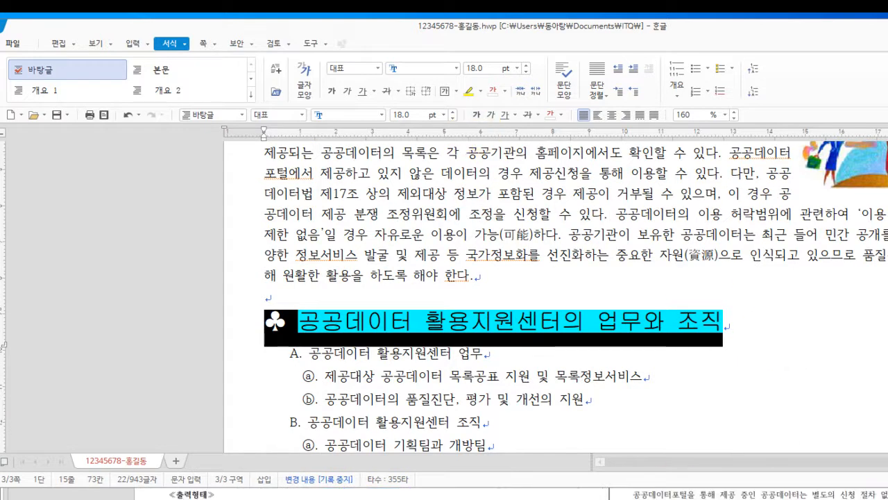
{"action": "left_click", "coordinate": [381, 116]}
{"action": "left_click", "coordinate": [426, 164]}
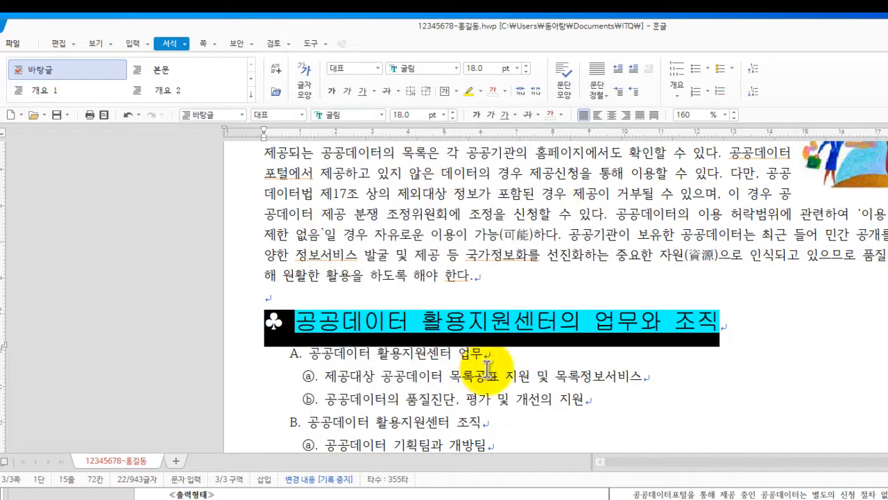
{"action": "left_click", "coordinate": [487, 365]}
{"action": "scroll", "coordinate": [424, 379], "scroll_direction": "down", "scroll_amount": 5}
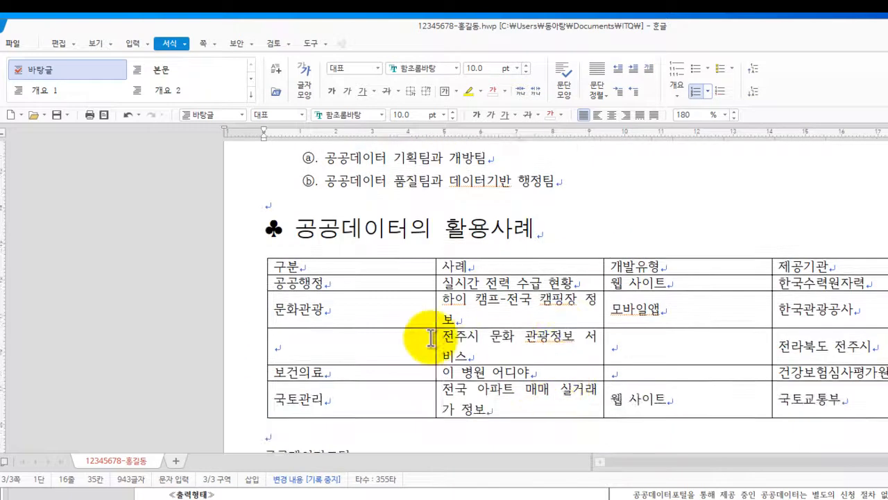
{"action": "scroll", "coordinate": [432, 341], "scroll_direction": "up", "scroll_amount": 2}
{"action": "left_click_drag", "start_coordinate": [260, 345], "coordinate": [589, 353]}
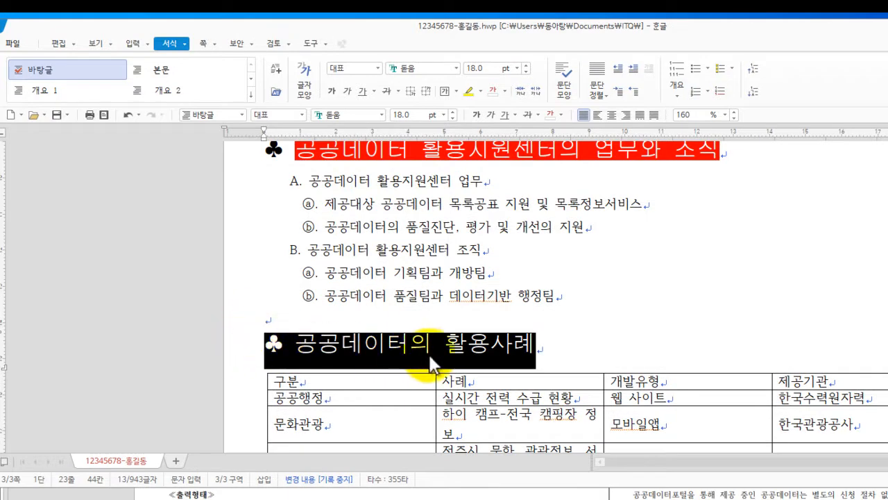
{"action": "left_click", "coordinate": [625, 341]}
Step: Select the 공공데이터의 활용사례 text without the ♣ symbol and choose 굴림 as its font in the character shape settings
{"action": "scroll", "coordinate": [600, 370], "scroll_direction": "down", "scroll_amount": 3}
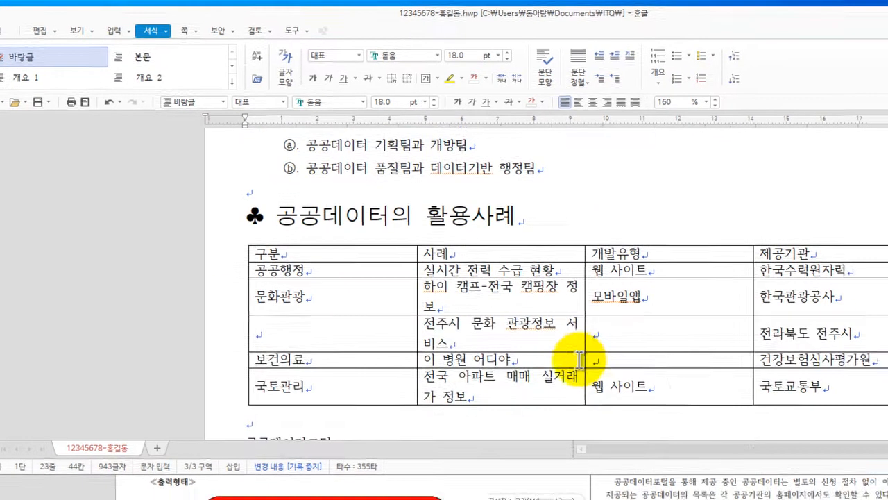
{"action": "scroll", "coordinate": [601, 440], "scroll_direction": "down", "scroll_amount": 4}
{"action": "scroll", "coordinate": [565, 408], "scroll_direction": "up", "scroll_amount": 1}
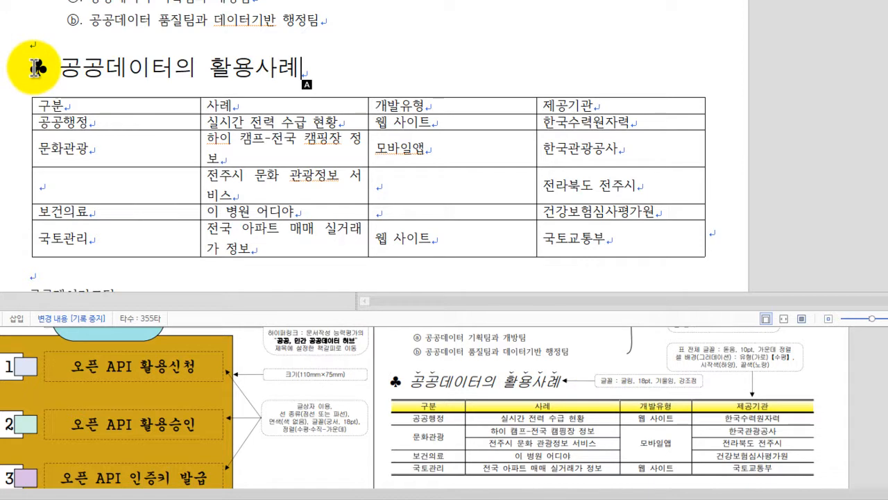
{"action": "left_click_drag", "start_coordinate": [59, 66], "coordinate": [297, 67]}
{"action": "right_click", "coordinate": [277, 75]}
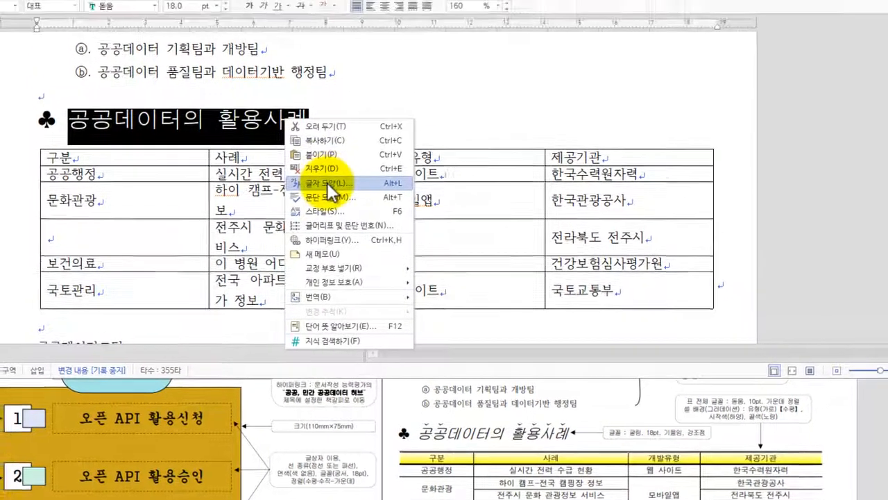
{"action": "left_click", "coordinate": [326, 184]}
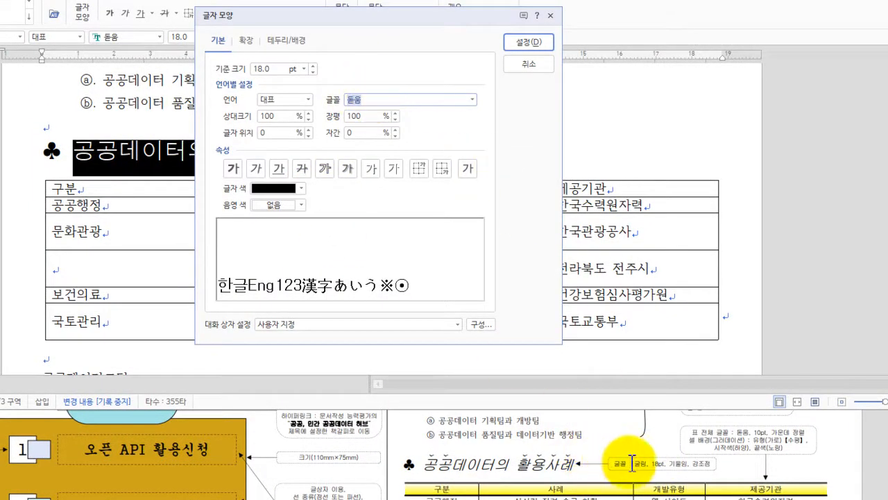
{"action": "left_click", "coordinate": [473, 100]}
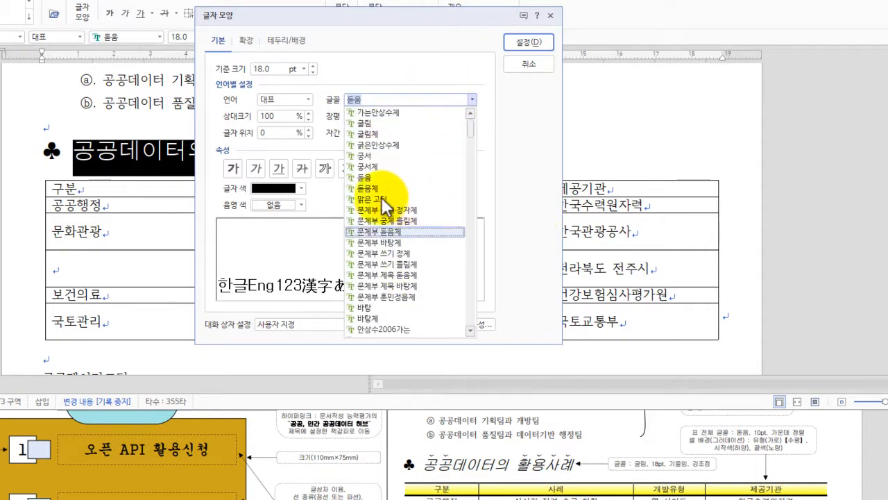
{"action": "left_click", "coordinate": [382, 123]}
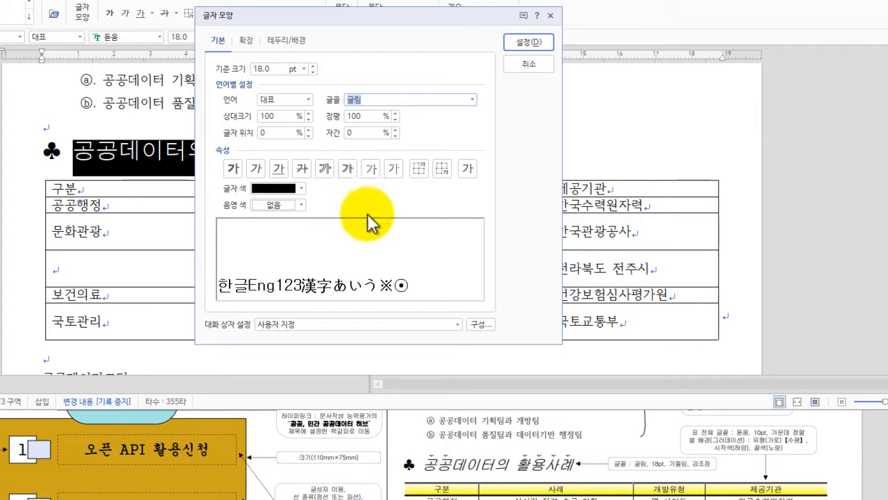
Step: Format the heading text 공공데이터의 활용사례 as italic 굴림 and set the ♣ symbol before it to 굴림
{"action": "left_click", "coordinate": [256, 168]}
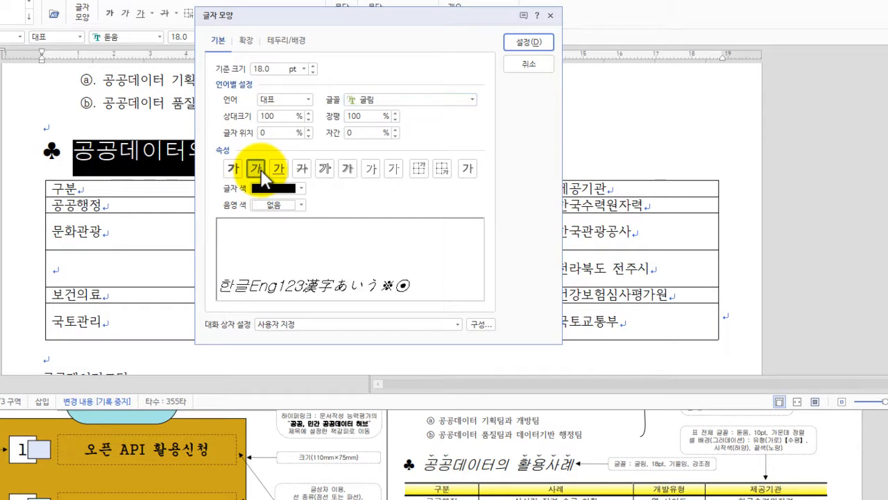
{"action": "left_click", "coordinate": [549, 45]}
{"action": "left_click", "coordinate": [52, 153]}
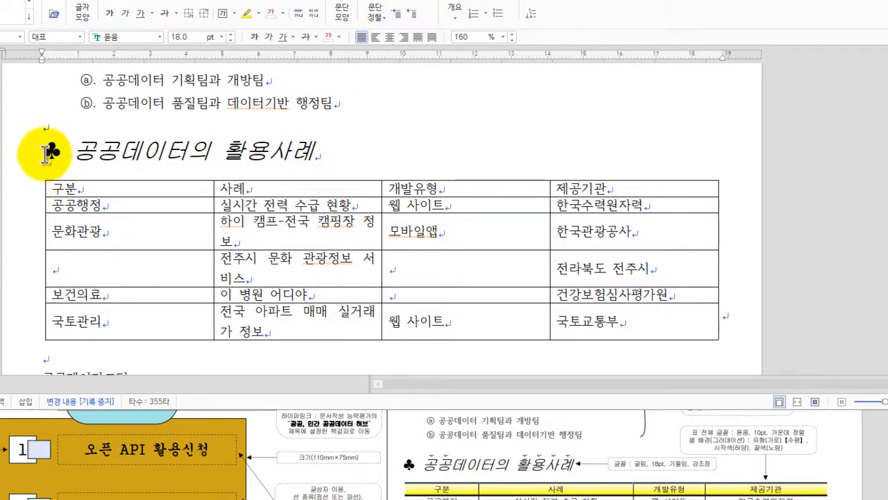
{"action": "left_click_drag", "start_coordinate": [45, 154], "coordinate": [57, 155]}
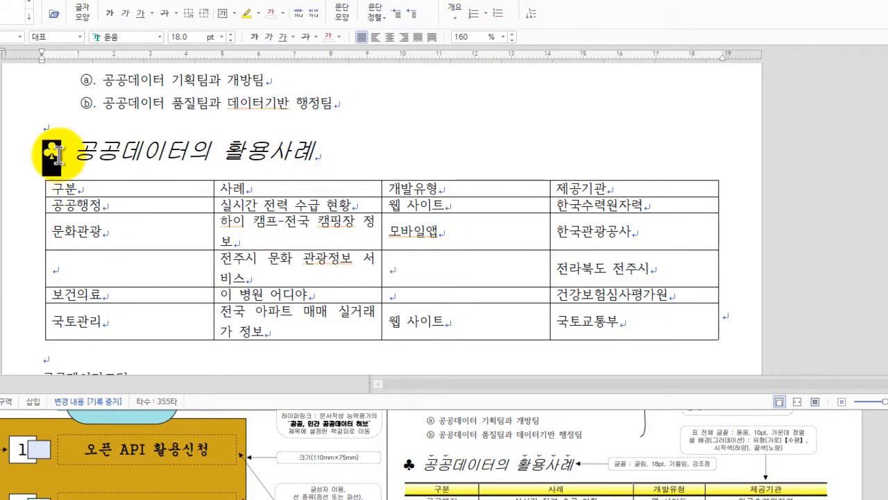
{"action": "left_click", "coordinate": [159, 37]}
{"action": "left_click", "coordinate": [201, 56]}
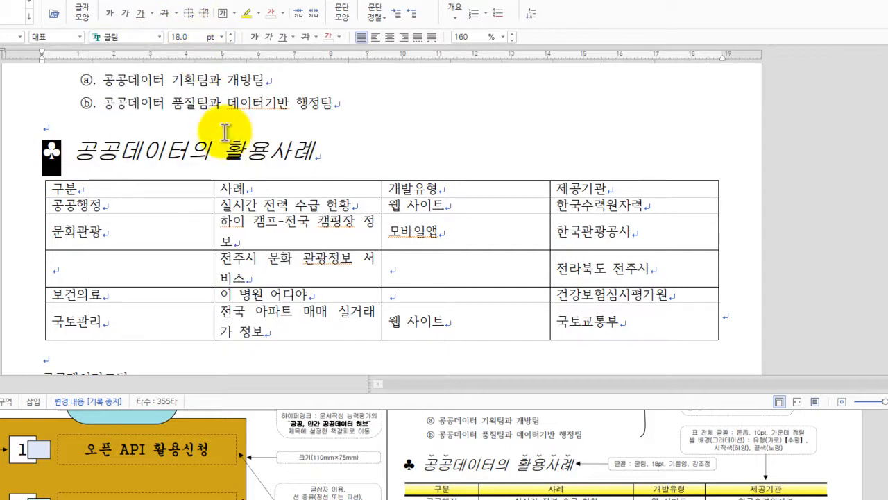
{"action": "left_click", "coordinate": [362, 145]}
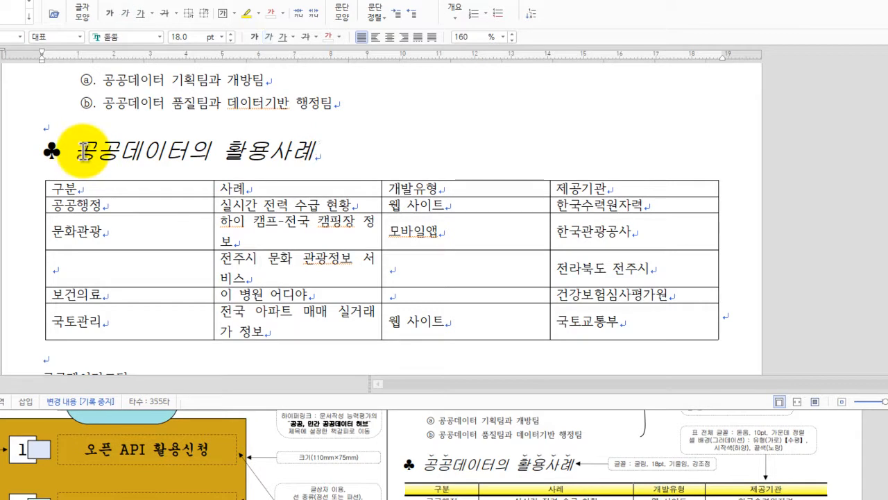
Step: Add the ˇ-shaped emphasis mark (강조점) above the word 공공 in the heading 공공데이터의 활용사례
{"action": "left_click_drag", "start_coordinate": [83, 151], "coordinate": [103, 154]}
{"action": "left_click", "coordinate": [93, 181]}
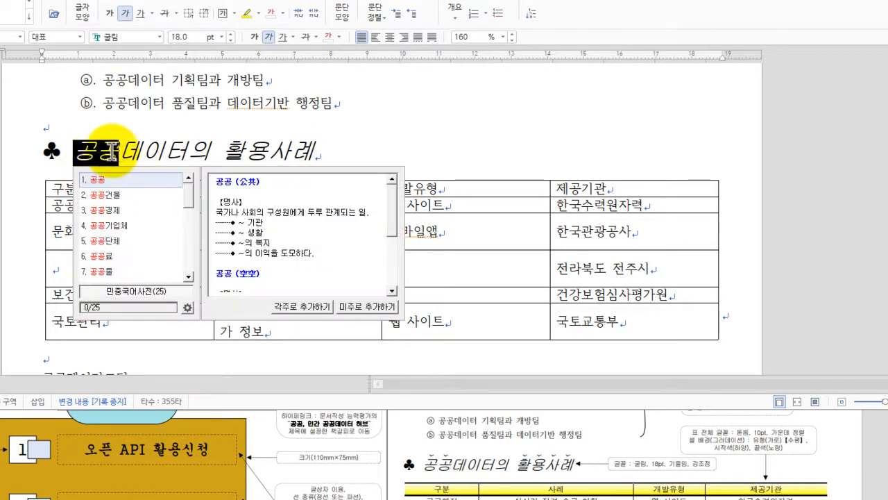
{"action": "right_click", "coordinate": [97, 151]}
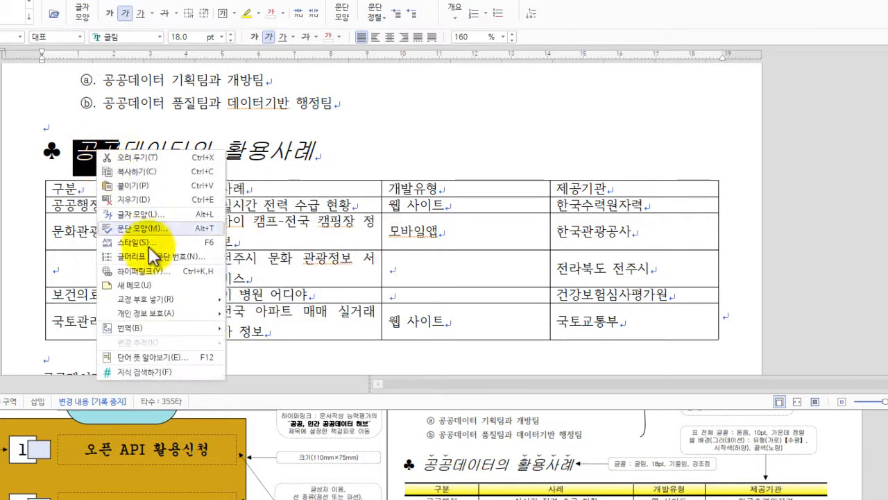
{"action": "left_click", "coordinate": [149, 214]}
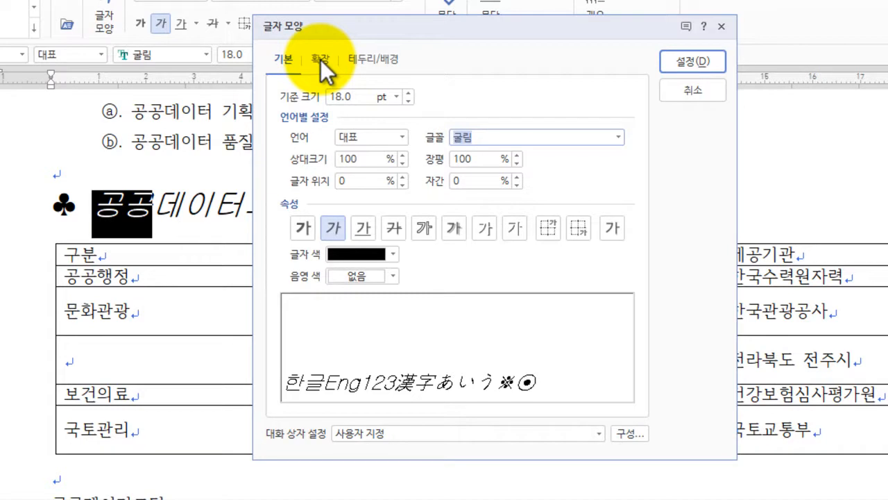
{"action": "left_click", "coordinate": [320, 61]}
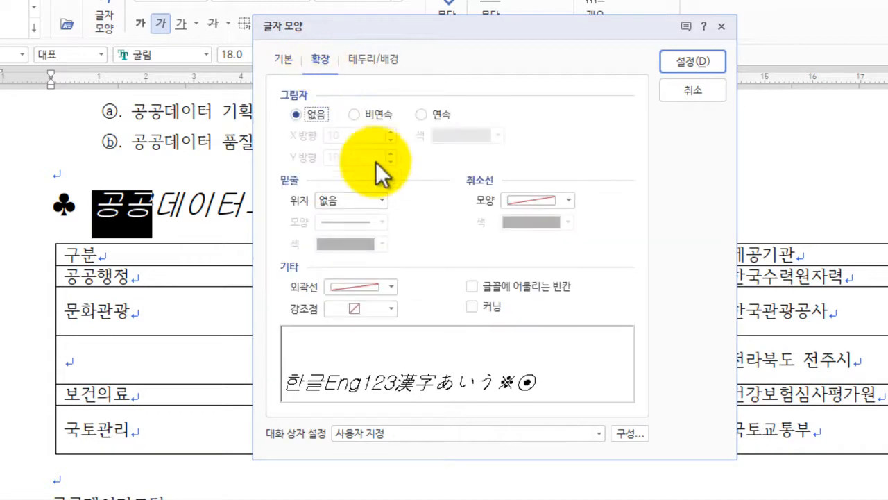
{"action": "key", "text": "ctrl+2"}
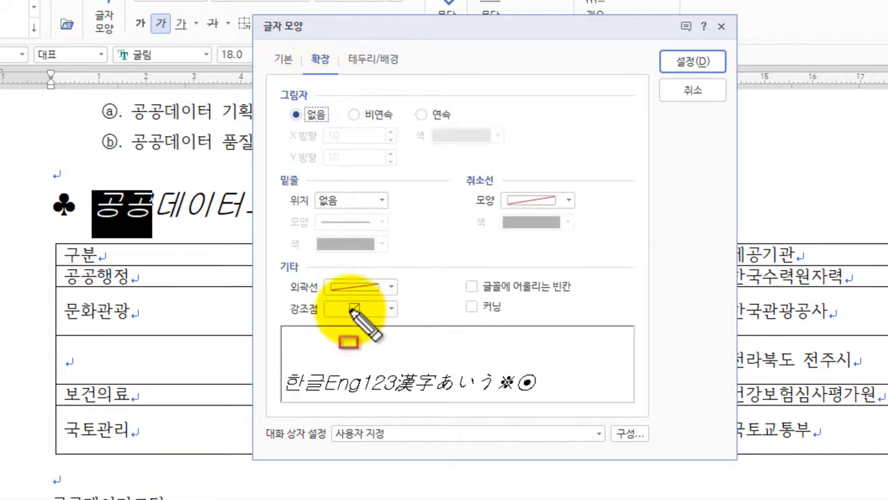
{"action": "left_click_drag", "start_coordinate": [287, 296], "coordinate": [404, 326]}
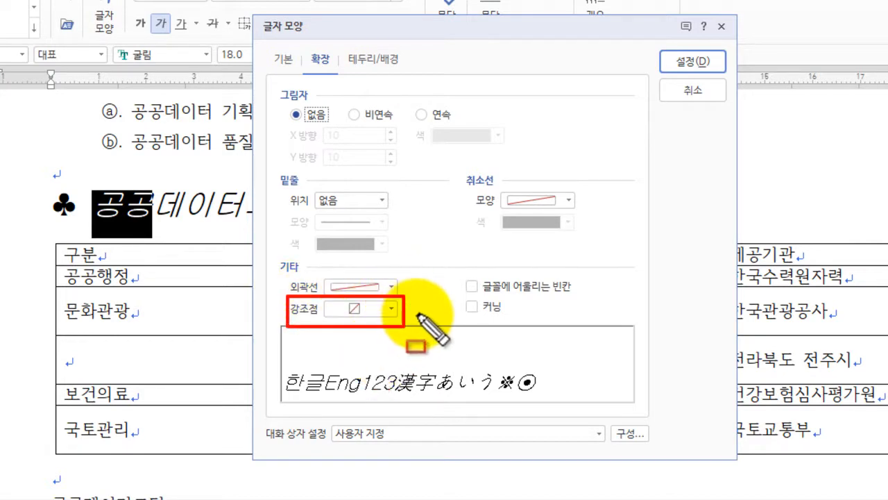
{"action": "key", "text": "Escape"}
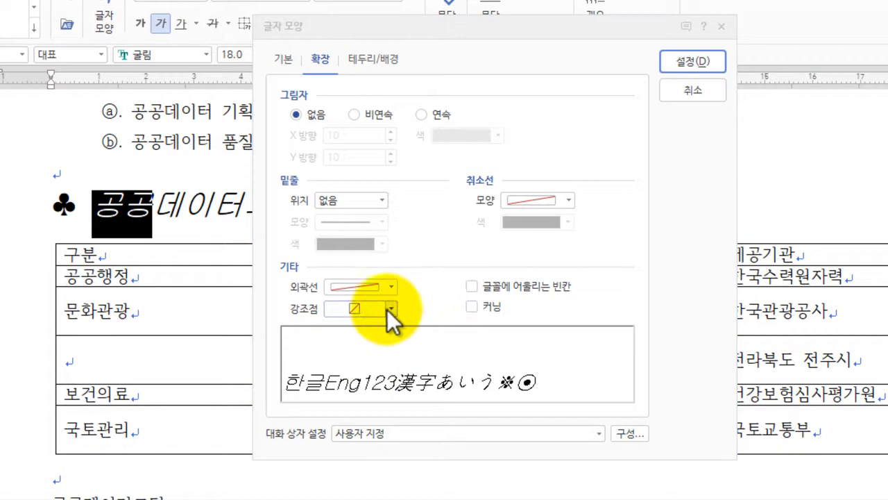
{"action": "left_click", "coordinate": [392, 308]}
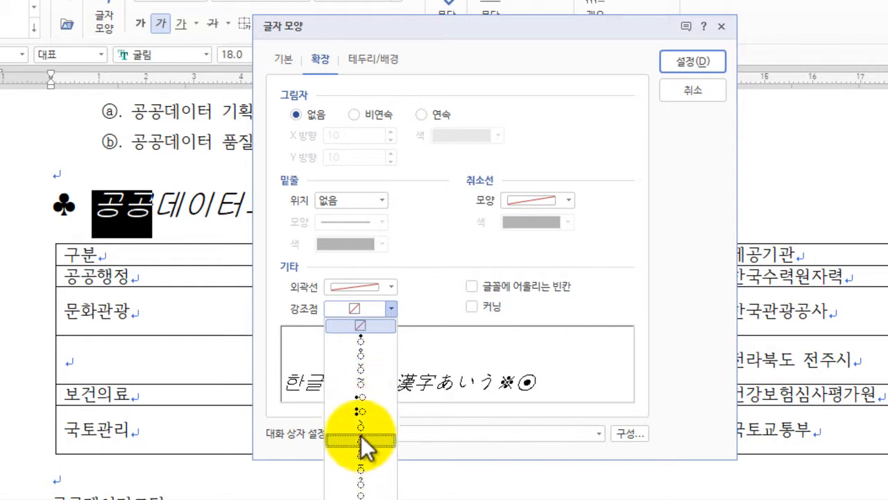
{"action": "left_click", "coordinate": [363, 370]}
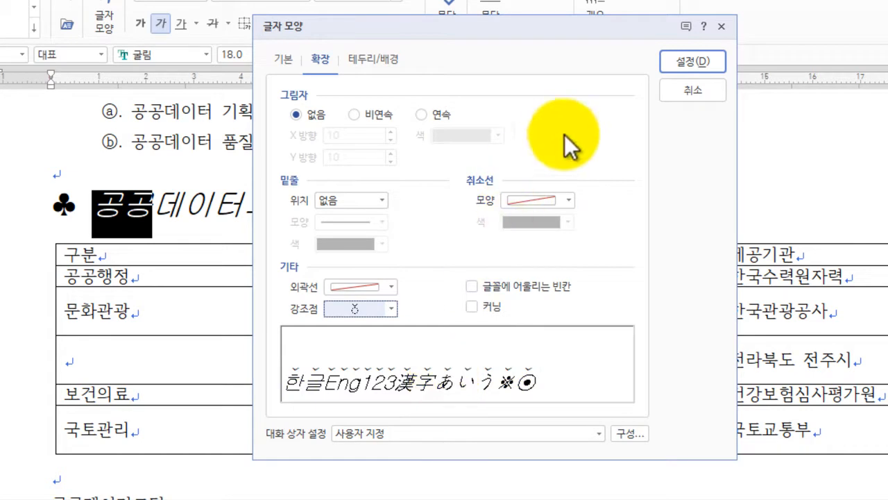
{"action": "left_click", "coordinate": [702, 66]}
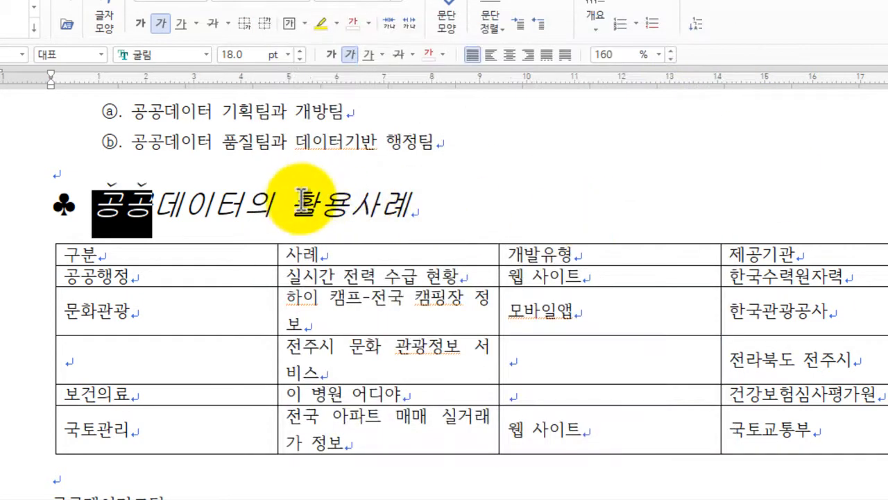
Step: Add the same ˇ-shaped emphasis mark above the word 활용사례 in that heading
{"action": "double_click", "coordinate": [392, 206]}
{"action": "right_click", "coordinate": [389, 207]}
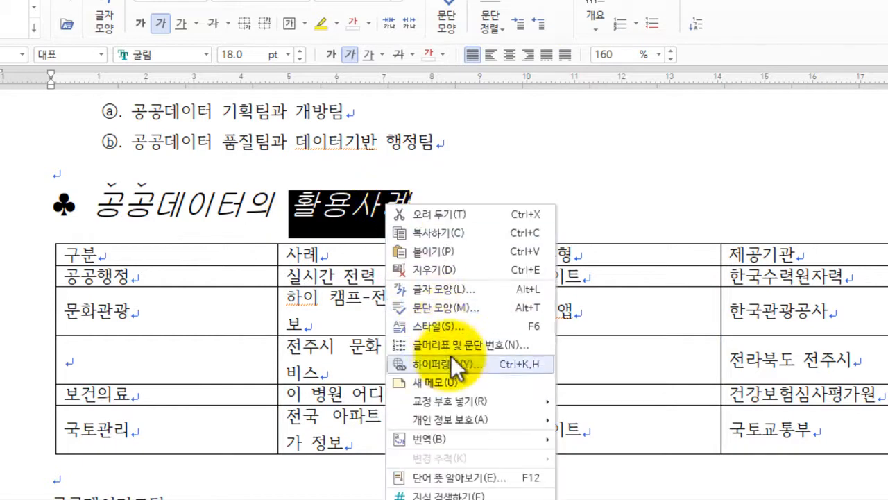
{"action": "left_click", "coordinate": [455, 290]}
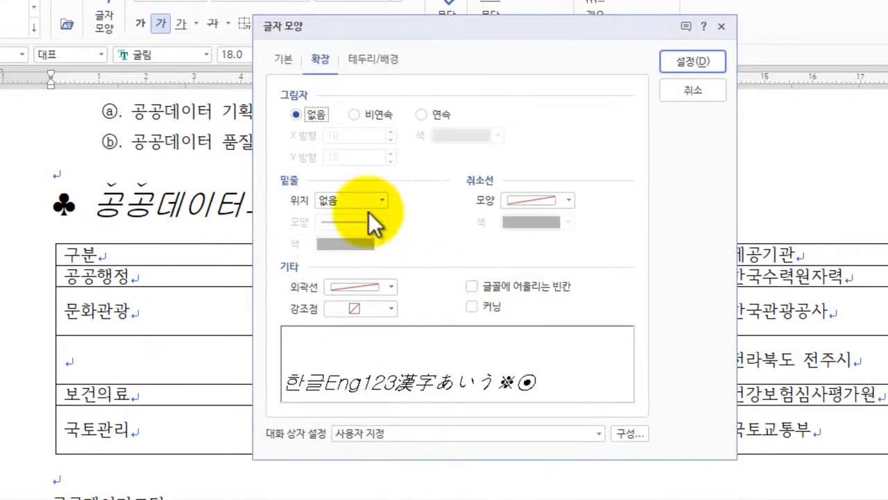
{"action": "left_click", "coordinate": [387, 310]}
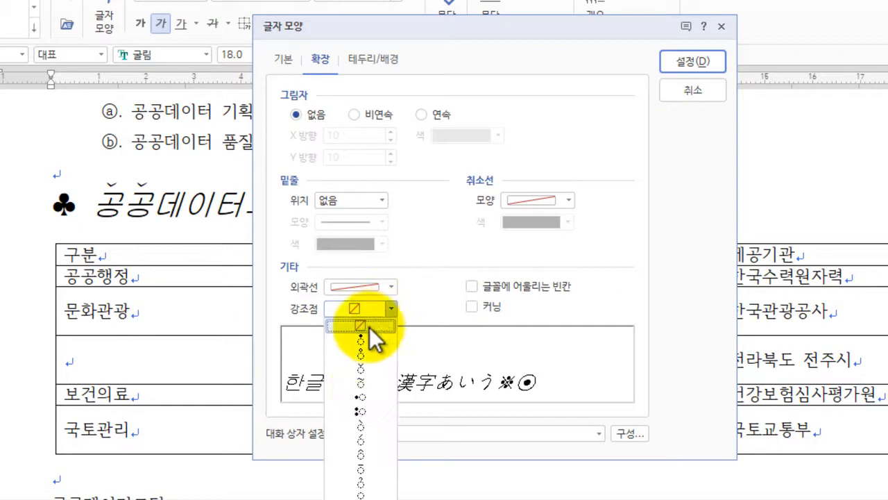
{"action": "left_click", "coordinate": [366, 355]}
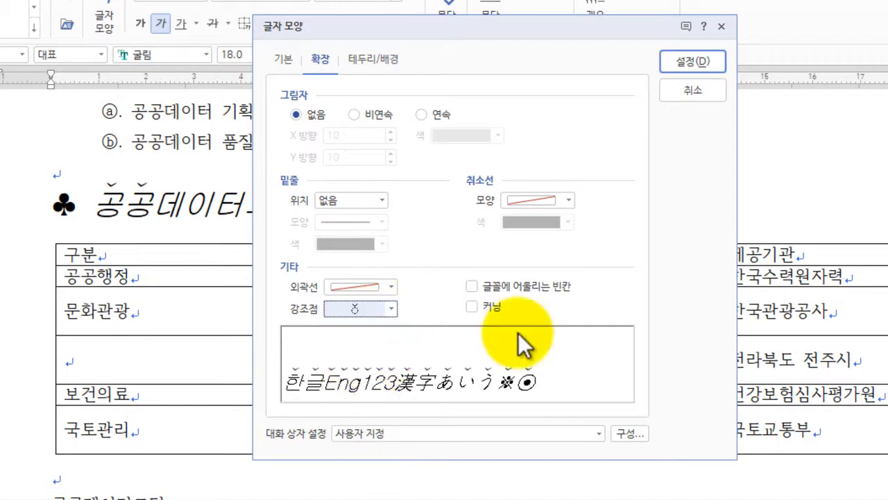
{"action": "left_click", "coordinate": [692, 64]}
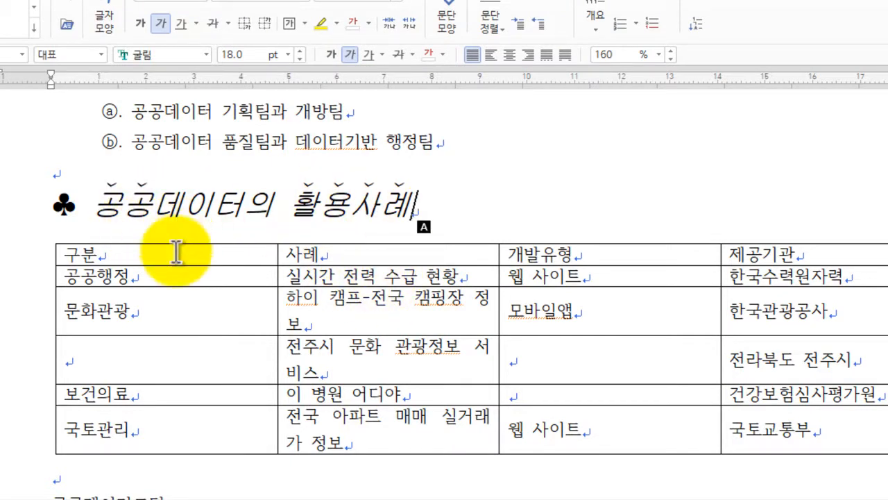
Step: Review the ♣ symbol and text formatting of the heading 공공데이터 활용지원센터의 업무와 조직 against the 공공데이터의 활용사례 heading
{"action": "scroll", "coordinate": [174, 251], "scroll_direction": "up", "scroll_amount": 4}
{"action": "left_click_drag", "start_coordinate": [44, 249], "coordinate": [95, 251]}
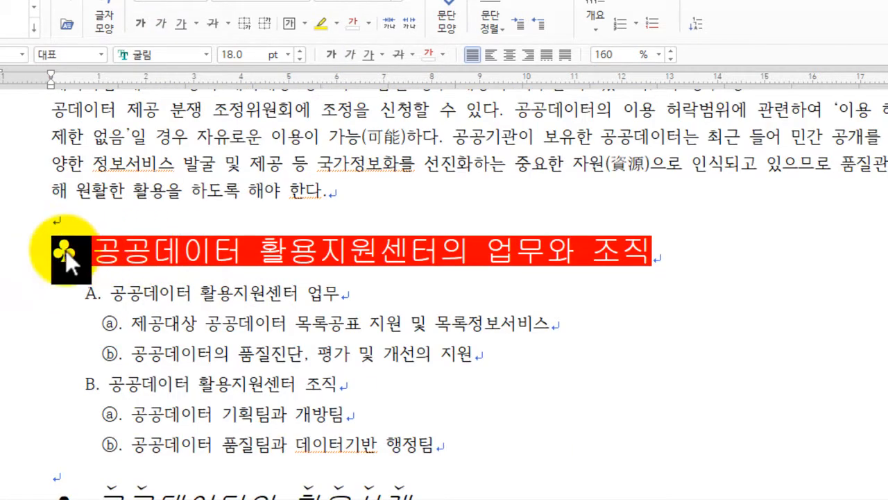
{"action": "left_click", "coordinate": [425, 413]}
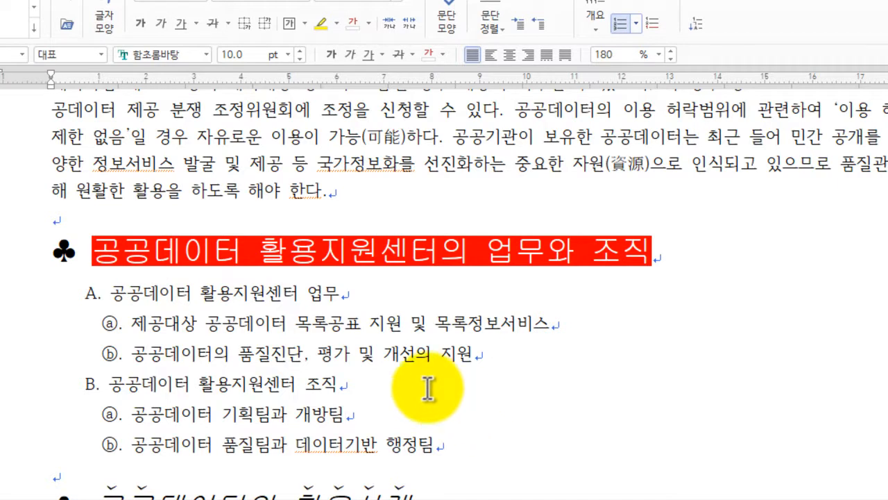
{"action": "scroll", "coordinate": [44, 272], "scroll_direction": "down", "scroll_amount": 2}
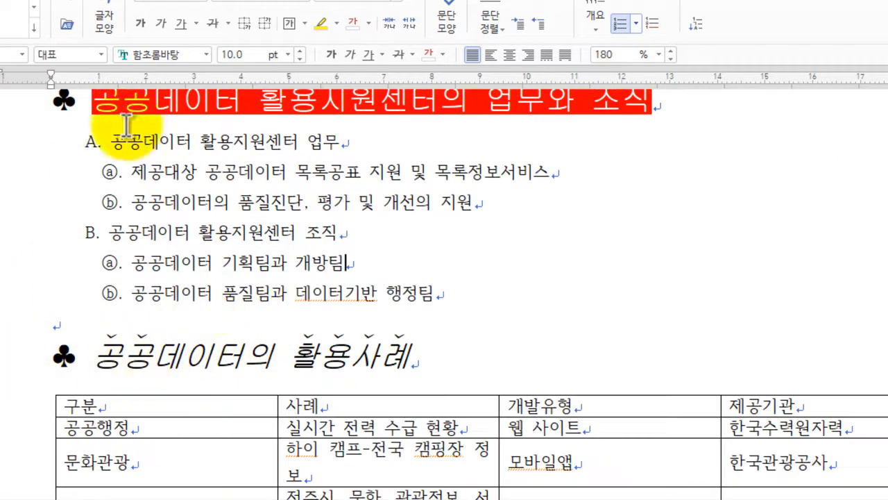
{"action": "scroll", "coordinate": [44, 198], "scroll_direction": "up", "scroll_amount": 1}
{"action": "scroll", "coordinate": [318, 338], "scroll_direction": "down", "scroll_amount": 3}
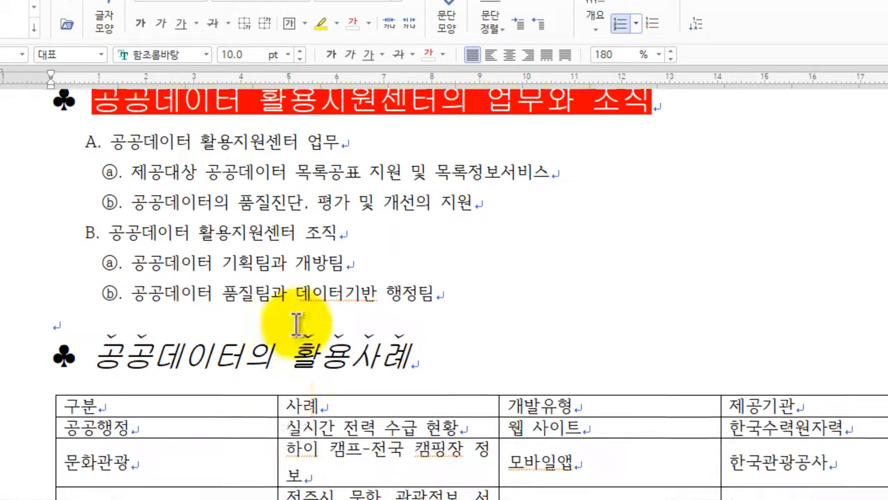
Step: Examine the reference sheet's instructions for the table's font, size, alignment and header cell gradient
{"action": "left_click", "coordinate": [107, 256]}
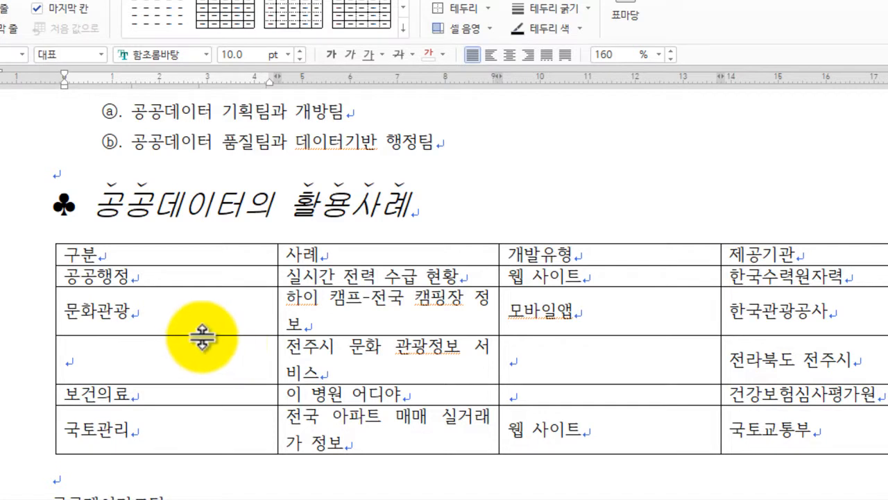
{"action": "scroll", "coordinate": [222, 333], "scroll_direction": "down", "scroll_amount": 1}
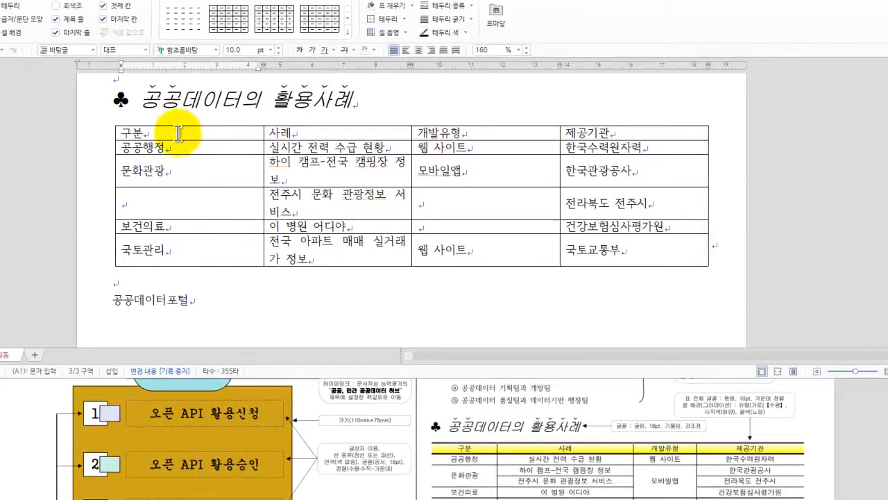
{"action": "scroll", "coordinate": [486, 444], "scroll_direction": "down", "scroll_amount": 1}
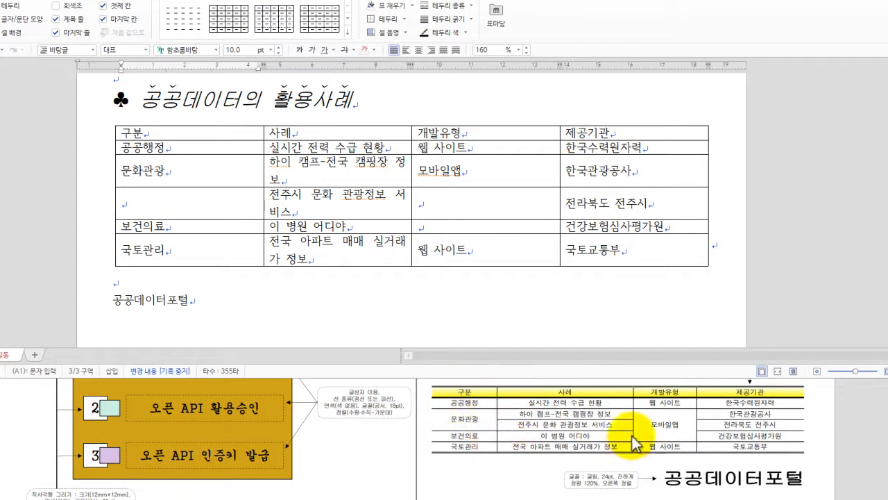
{"action": "scroll", "coordinate": [628, 455], "scroll_direction": "up", "scroll_amount": 1}
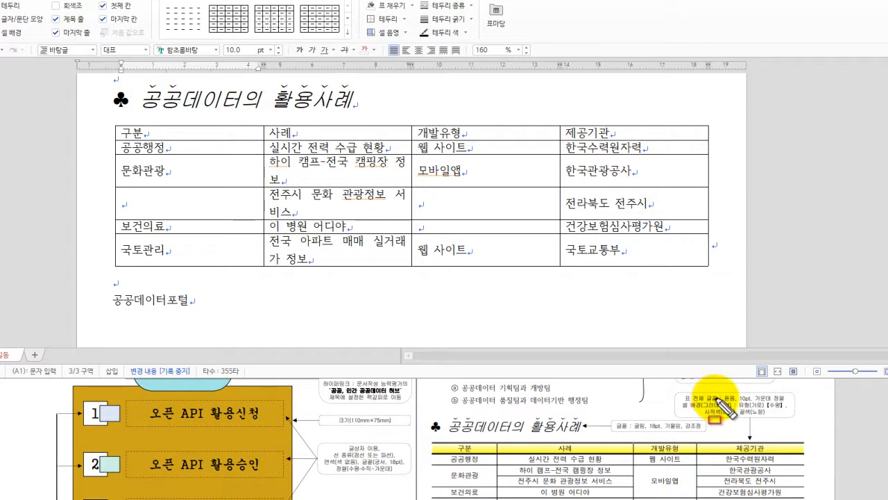
{"action": "left_click_drag", "start_coordinate": [726, 395], "coordinate": [792, 403]}
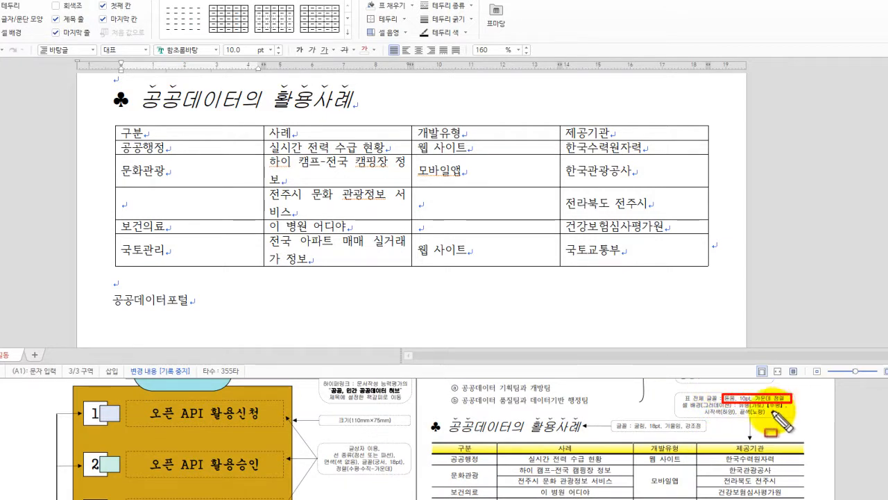
{"action": "left_click_drag", "start_coordinate": [683, 401], "coordinate": [723, 401]}
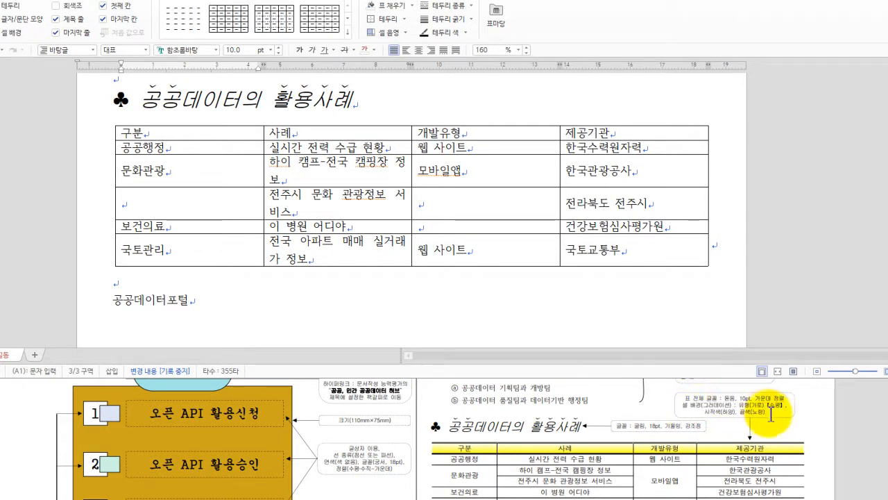
{"action": "scroll", "coordinate": [777, 411], "scroll_direction": "up", "scroll_amount": 1}
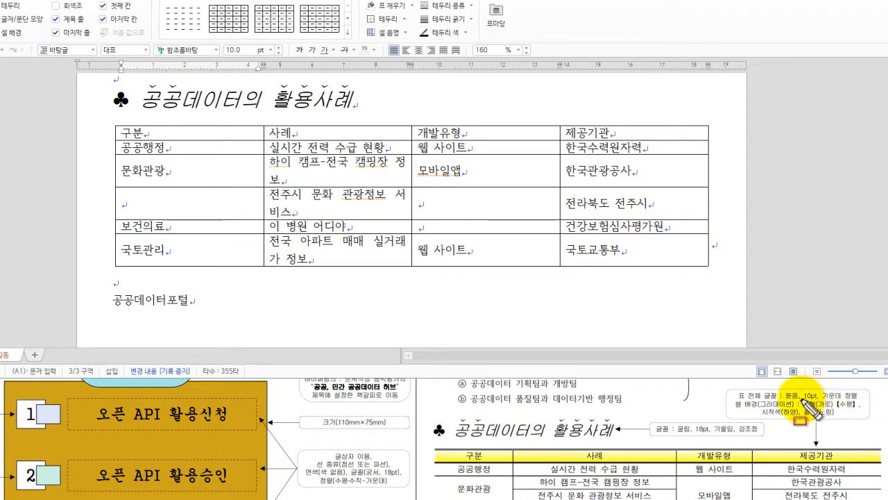
{"action": "left_click_drag", "start_coordinate": [804, 404], "coordinate": [835, 409]}
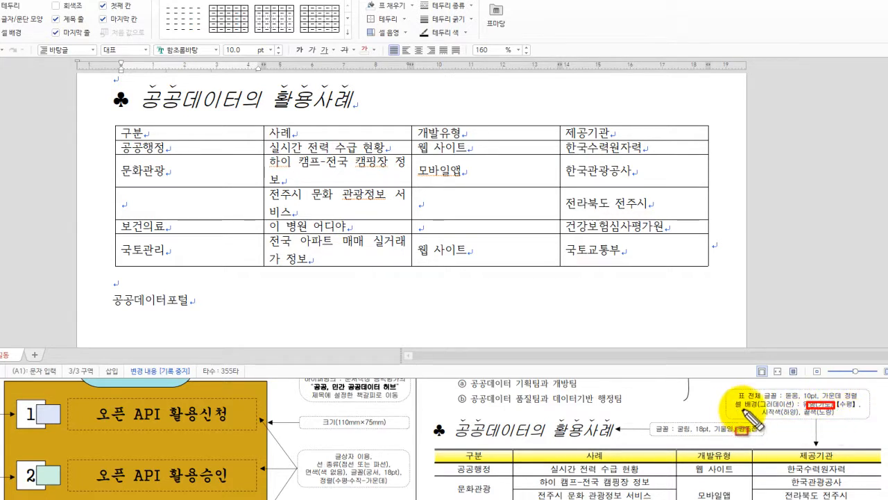
{"action": "key", "text": "Escape"}
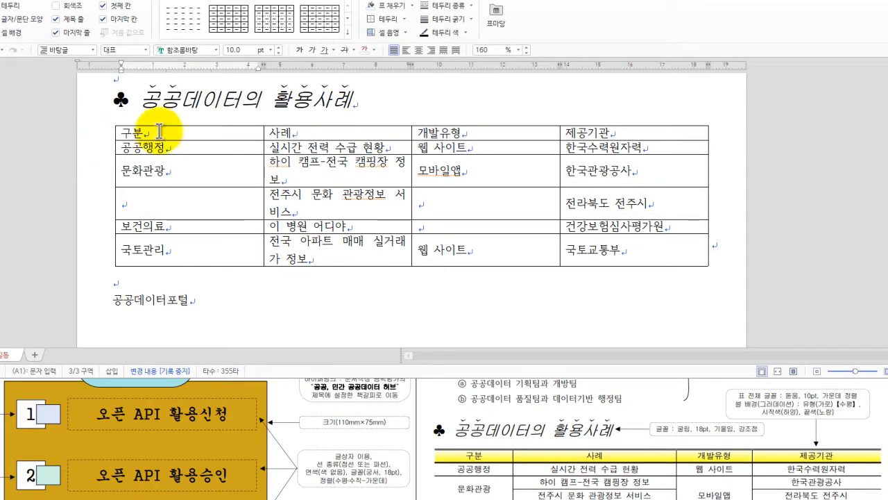
Step: Set the font of all cells in the table to 돋움 and center their text horizontally
{"action": "left_click_drag", "start_coordinate": [155, 131], "coordinate": [619, 254]}
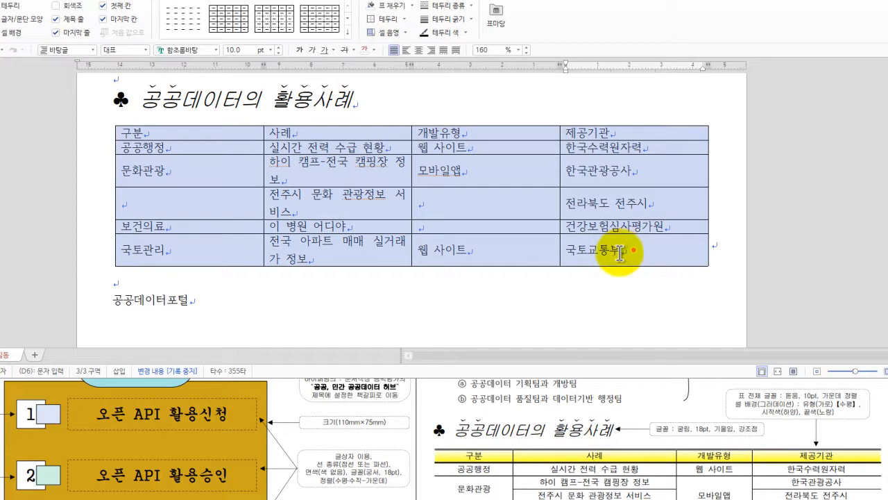
{"action": "left_click", "coordinate": [167, 131]}
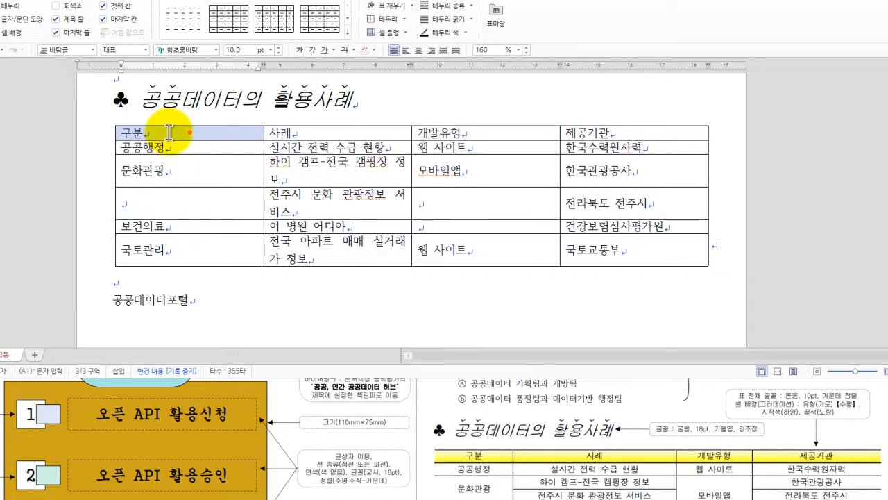
{"action": "key", "text": "F5"}
{"action": "key", "text": "F5"}
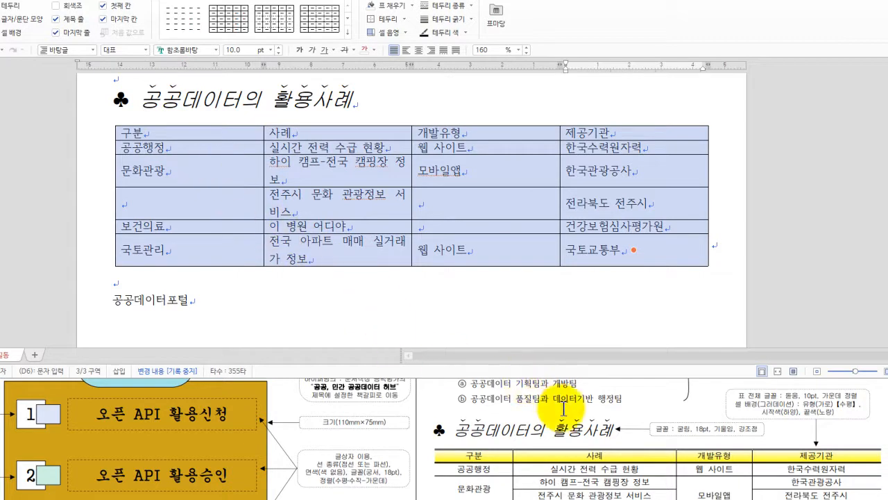
{"action": "left_click", "coordinate": [215, 50]}
{"action": "scroll", "coordinate": [309, 179], "scroll_direction": "up", "scroll_amount": 10}
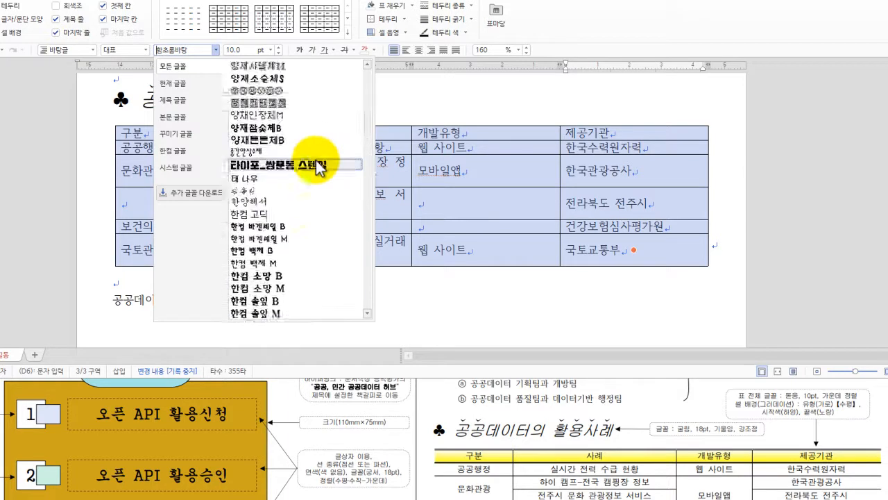
{"action": "left_click", "coordinate": [268, 201]}
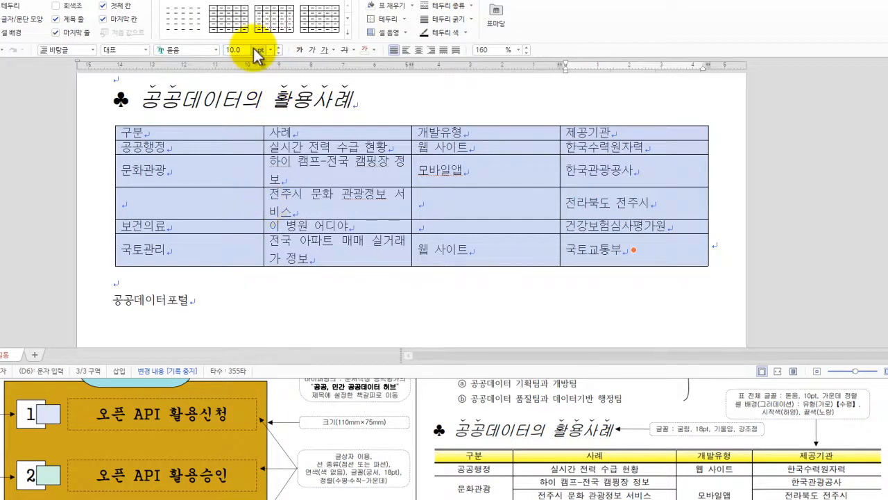
{"action": "left_click", "coordinate": [421, 55]}
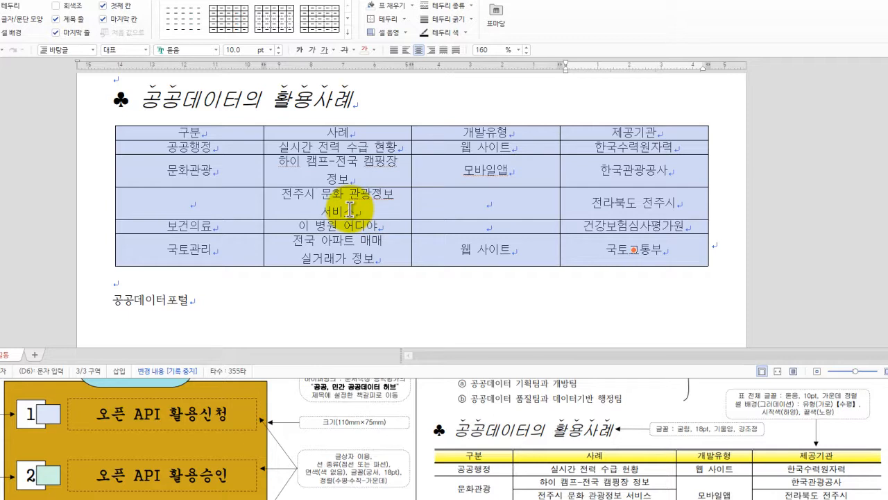
Step: Open the border settings for all table cells and assign a 0.5mm double line to the table's top and bottom borders
{"action": "scroll", "coordinate": [603, 381], "scroll_direction": "down", "scroll_amount": 1}
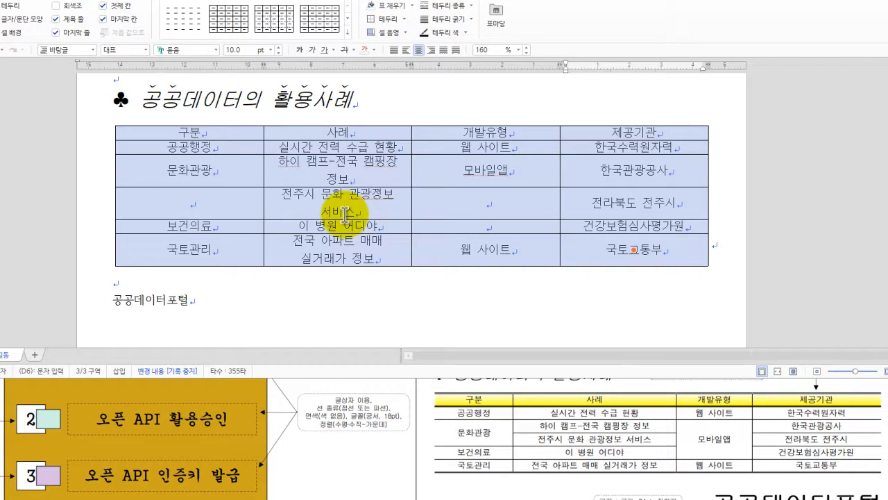
{"action": "right_click", "coordinate": [242, 168]}
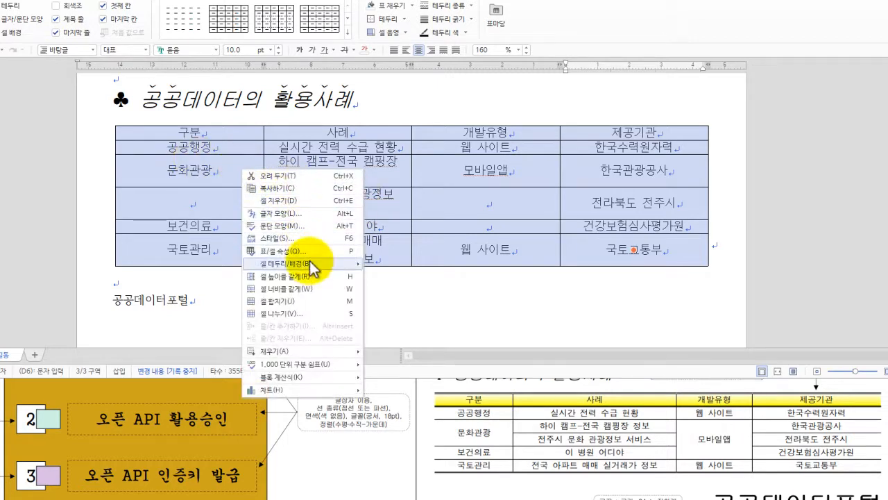
{"action": "mouse_move", "coordinate": [310, 262]}
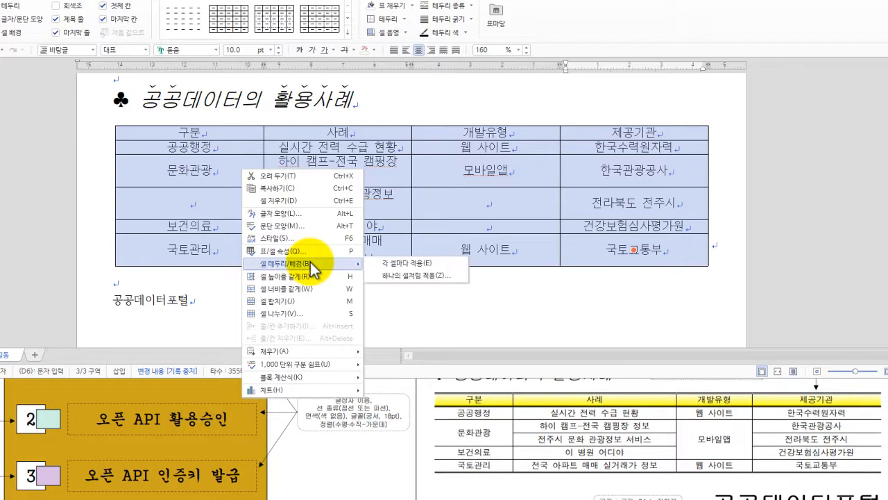
{"action": "left_click", "coordinate": [401, 267]}
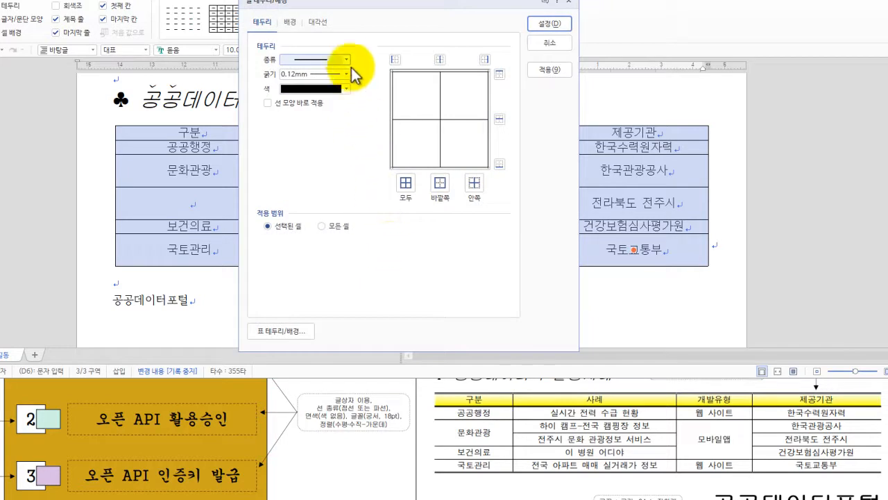
{"action": "left_click", "coordinate": [347, 60]}
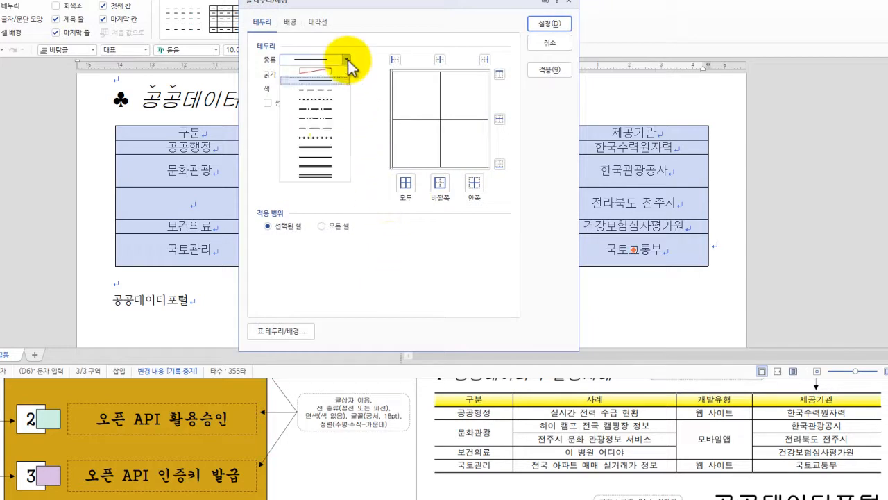
{"action": "left_click", "coordinate": [332, 149]}
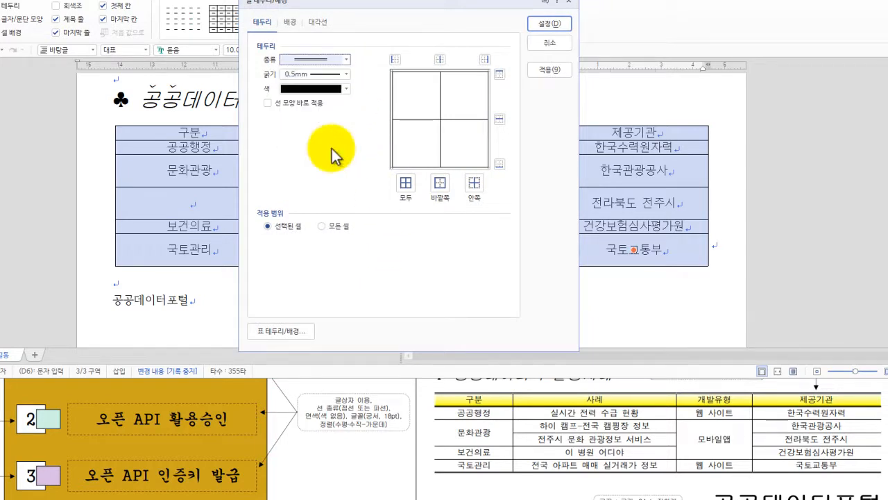
{"action": "left_click", "coordinate": [500, 75]}
{"action": "left_click", "coordinate": [499, 165]}
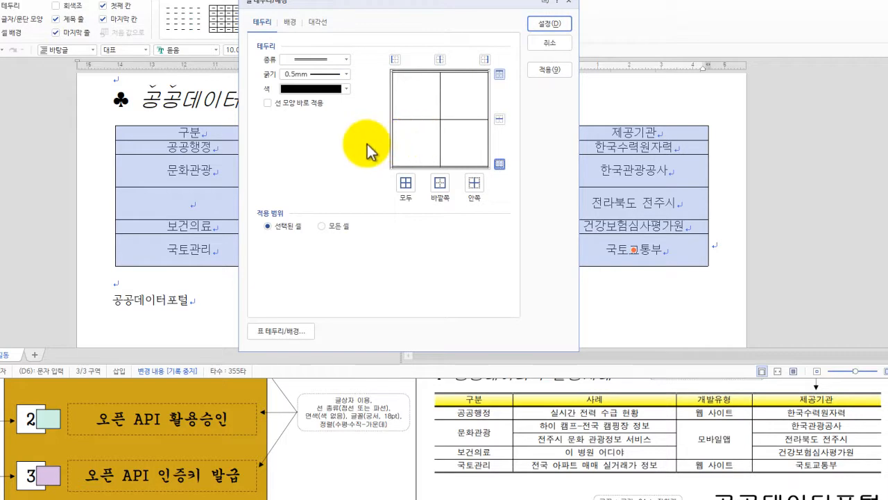
Step: Try the no-line type with immediate line application (선 모양 바로 적용) enabled, and turn that option off again
{"action": "left_click", "coordinate": [268, 103]}
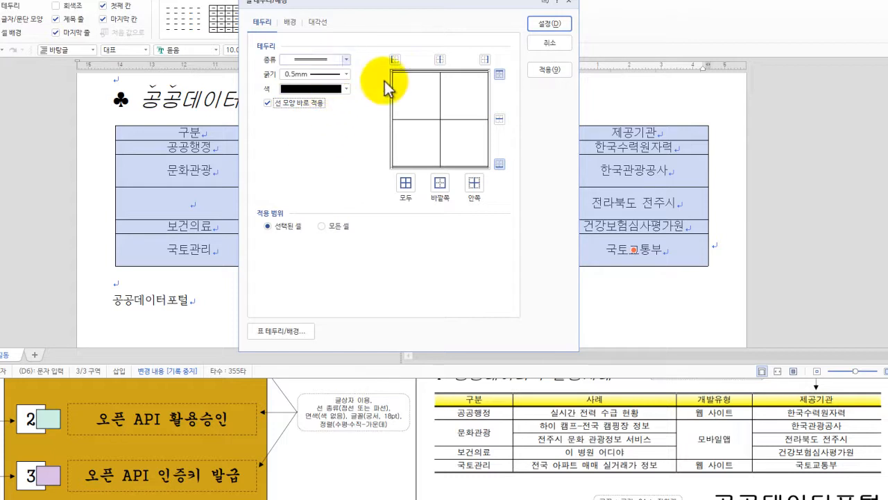
{"action": "left_click", "coordinate": [341, 60]}
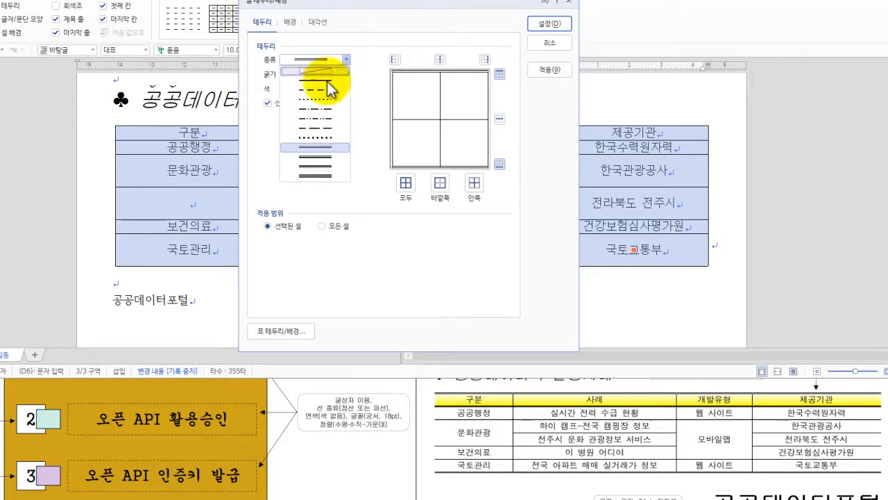
{"action": "left_click", "coordinate": [323, 71]}
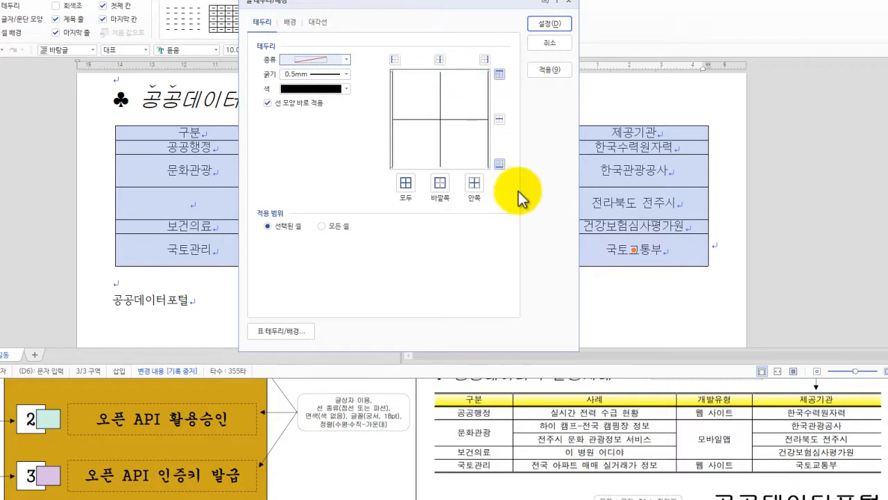
{"action": "left_click", "coordinate": [268, 103]}
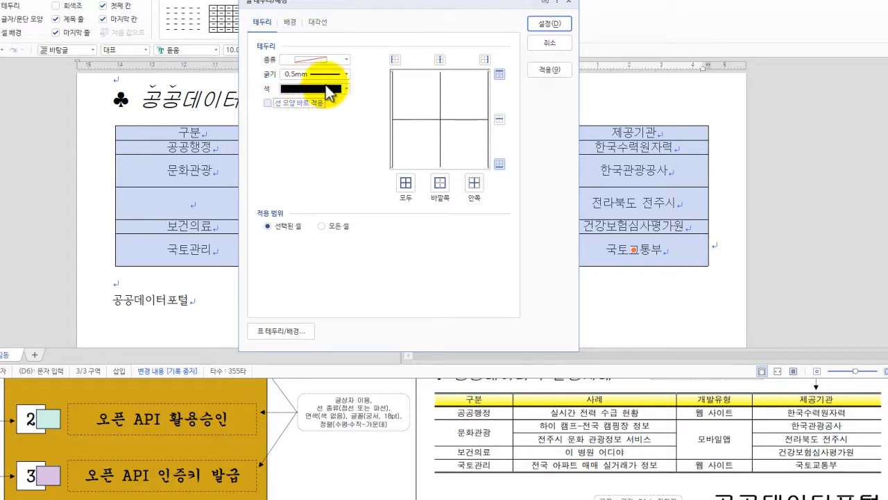
Step: Reassign the double line to the table's top and bottom outer borders
{"action": "left_click", "coordinate": [344, 61]}
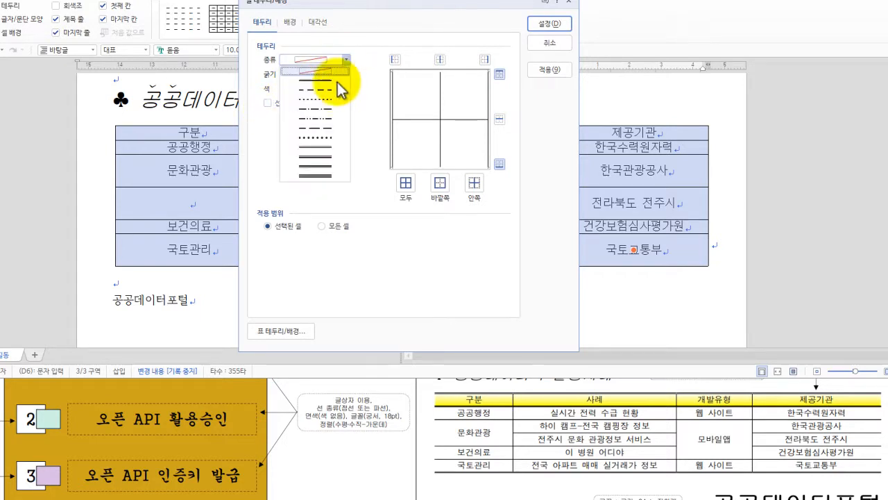
{"action": "left_click", "coordinate": [329, 146]}
{"action": "left_click", "coordinate": [501, 73]}
{"action": "left_click", "coordinate": [500, 164]}
{"action": "left_click", "coordinate": [499, 74]}
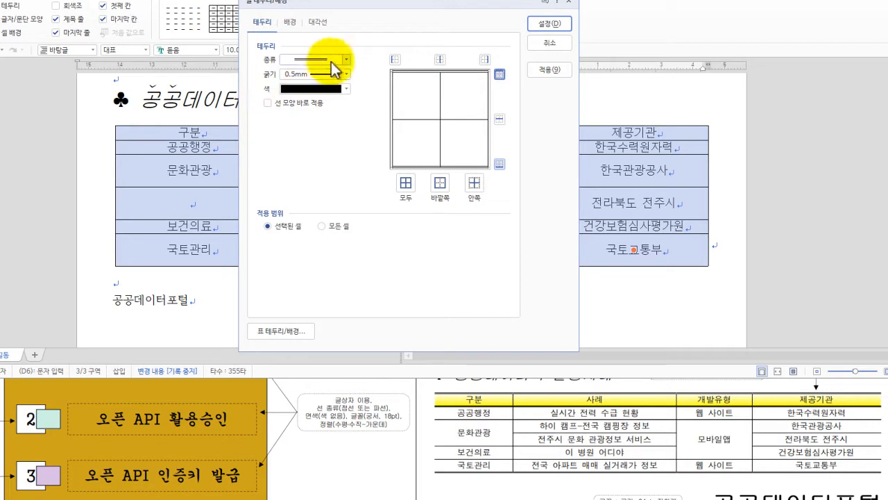
Step: Set the table's left and right outer borders to no line and apply the border settings
{"action": "left_click", "coordinate": [349, 58]}
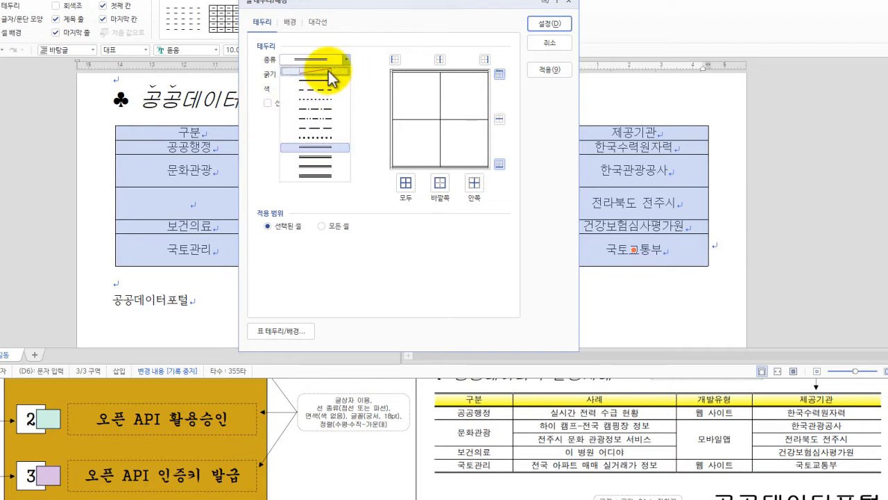
{"action": "left_click", "coordinate": [328, 71]}
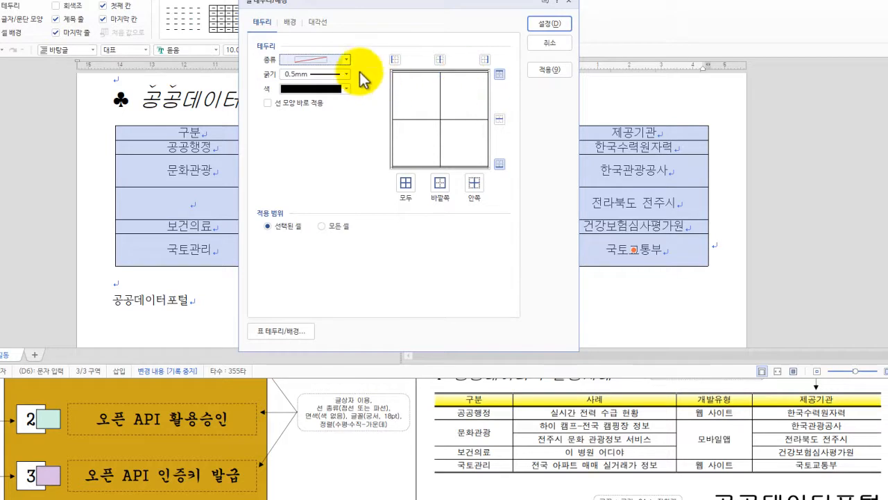
{"action": "left_click", "coordinate": [393, 60]}
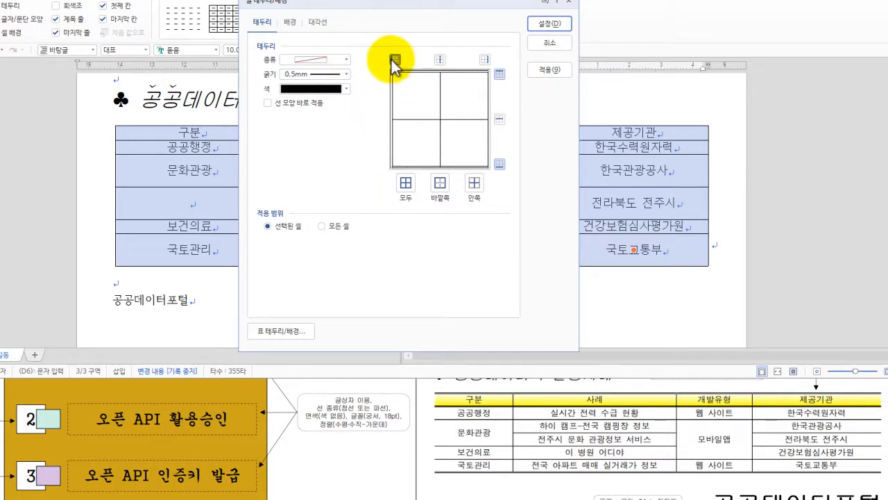
{"action": "left_click", "coordinate": [485, 59]}
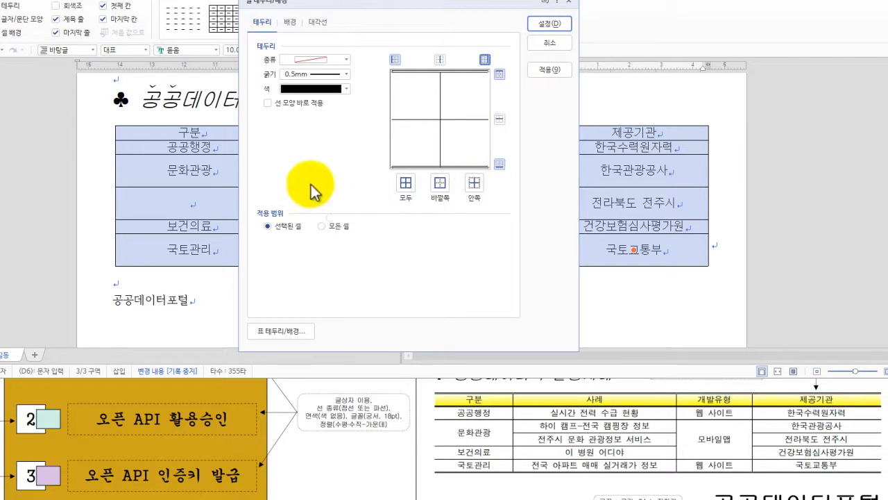
{"action": "left_click", "coordinate": [557, 27]}
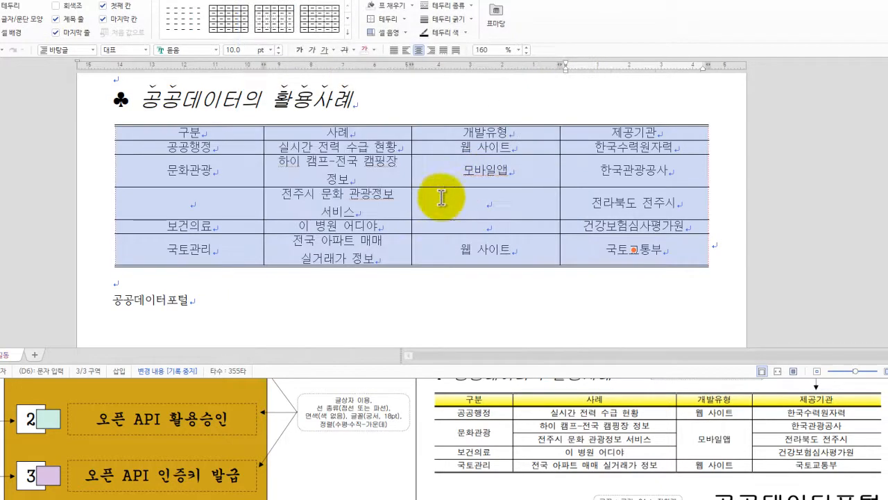
{"action": "left_click", "coordinate": [327, 281]}
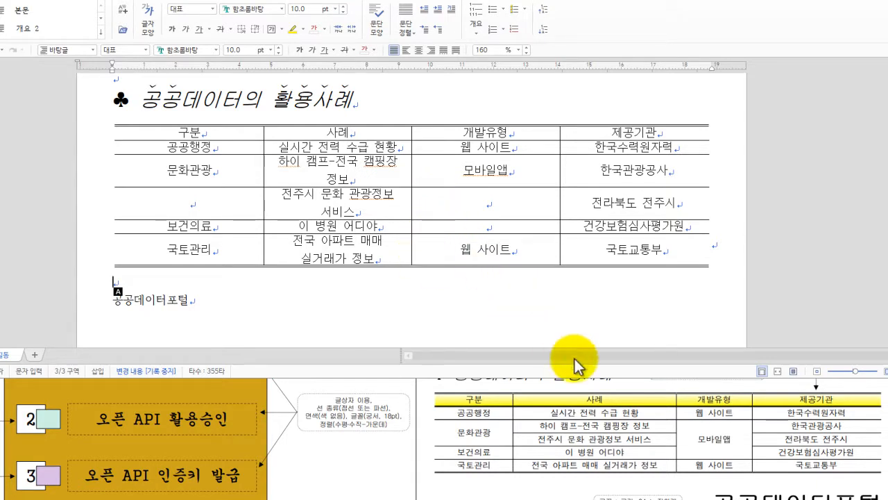
Step: Fill the table's header row with a 가로 (horizontal) gradient from white to yellow
{"action": "scroll", "coordinate": [672, 465], "scroll_direction": "up", "scroll_amount": 1}
{"action": "scroll", "coordinate": [672, 465], "scroll_direction": "down", "scroll_amount": 1}
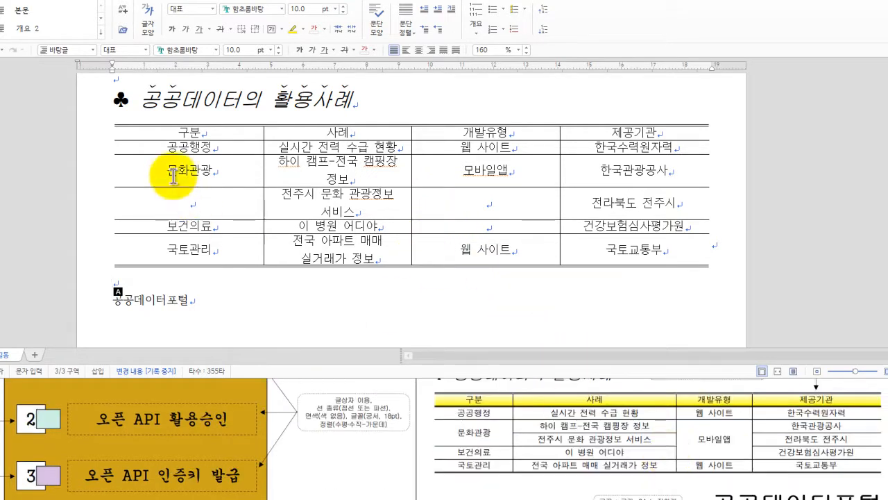
{"action": "left_click_drag", "start_coordinate": [149, 131], "coordinate": [614, 131]}
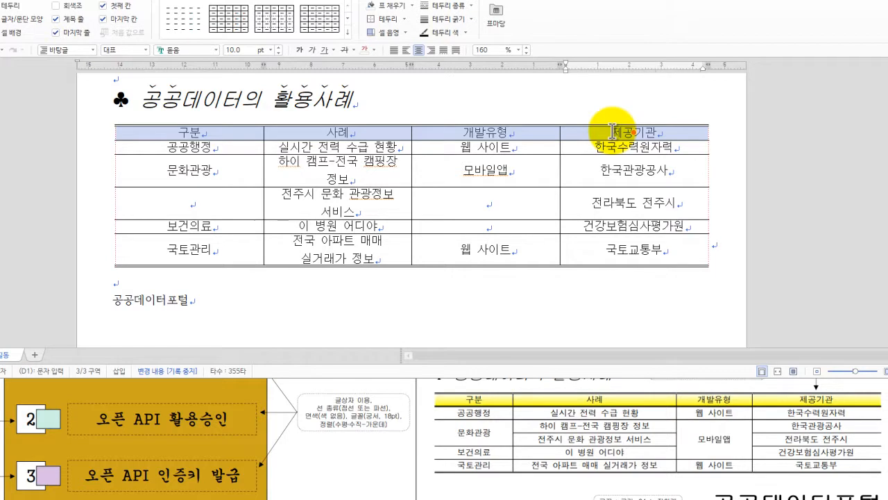
{"action": "key", "text": "l"}
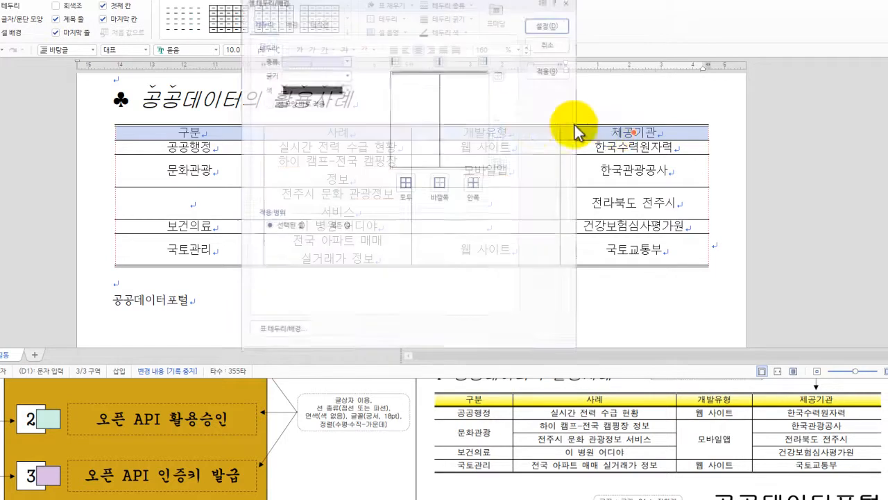
{"action": "left_click", "coordinate": [290, 23]}
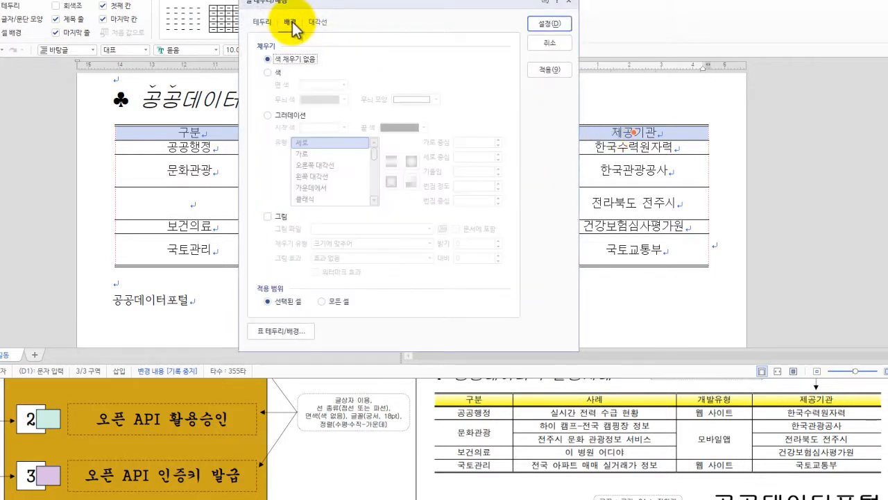
{"action": "scroll", "coordinate": [773, 416], "scroll_direction": "up", "scroll_amount": 2}
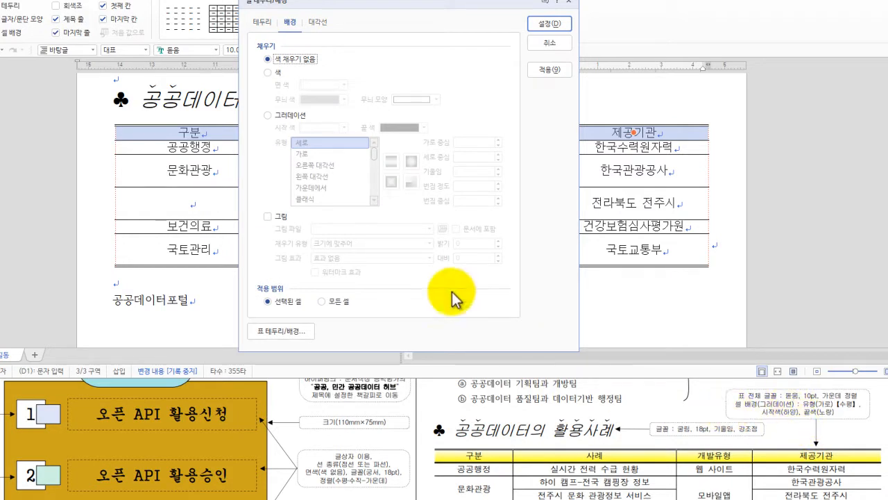
{"action": "left_click", "coordinate": [268, 115]}
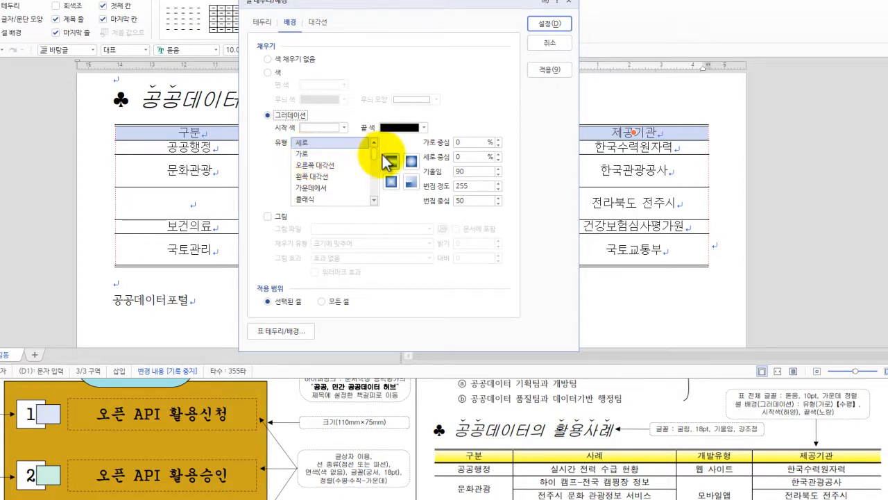
{"action": "left_click", "coordinate": [317, 155]}
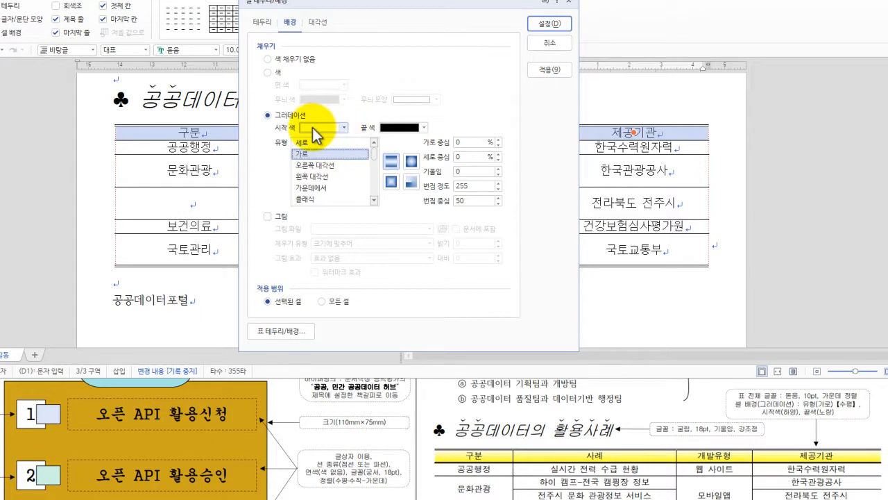
{"action": "left_click", "coordinate": [424, 128]}
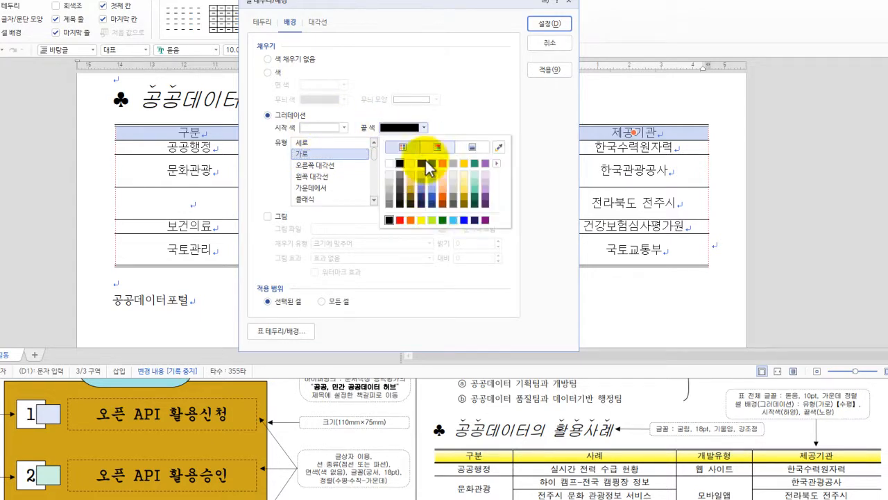
{"action": "left_click", "coordinate": [423, 221]}
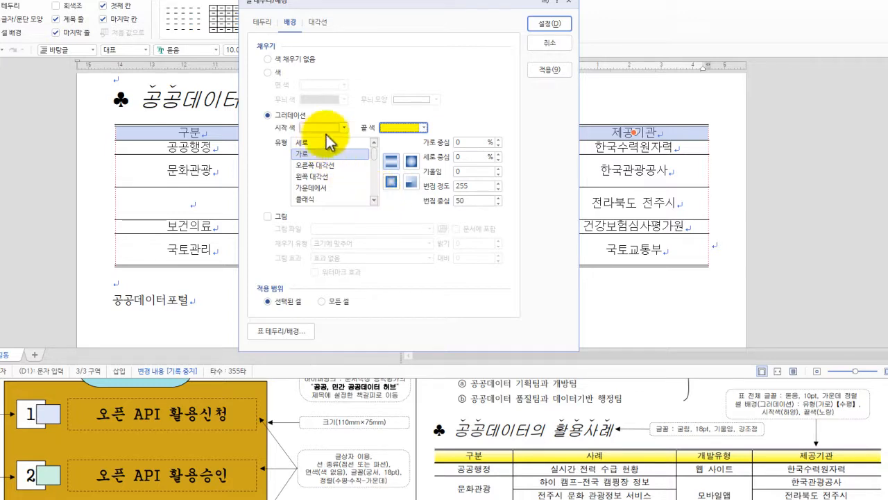
{"action": "left_click", "coordinate": [547, 25]}
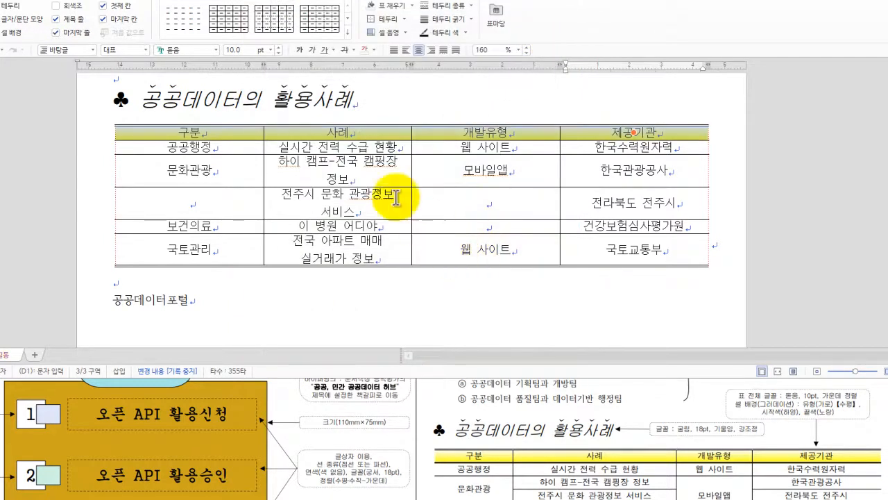
Step: Merge the 문화관광 cell with the empty cell below it in the 구분 column
{"action": "left_click", "coordinate": [312, 170]}
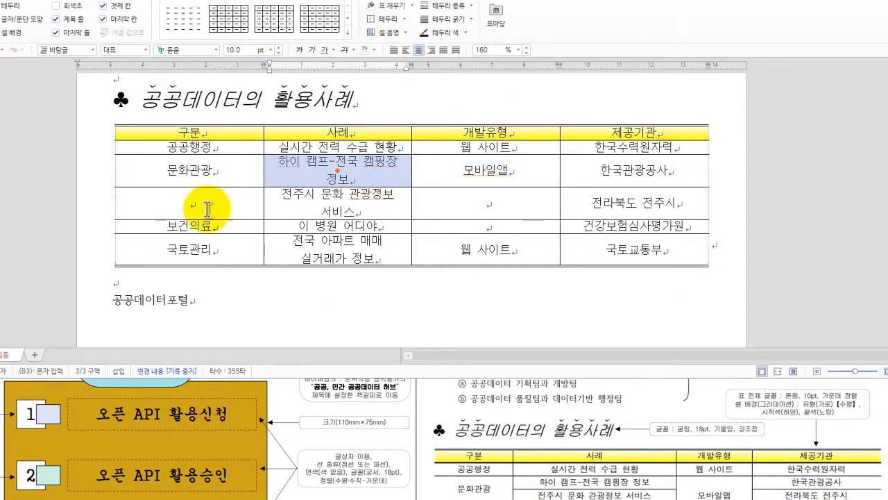
{"action": "left_click", "coordinate": [190, 172]}
{"action": "left_click_drag", "start_coordinate": [159, 166], "coordinate": [189, 197]}
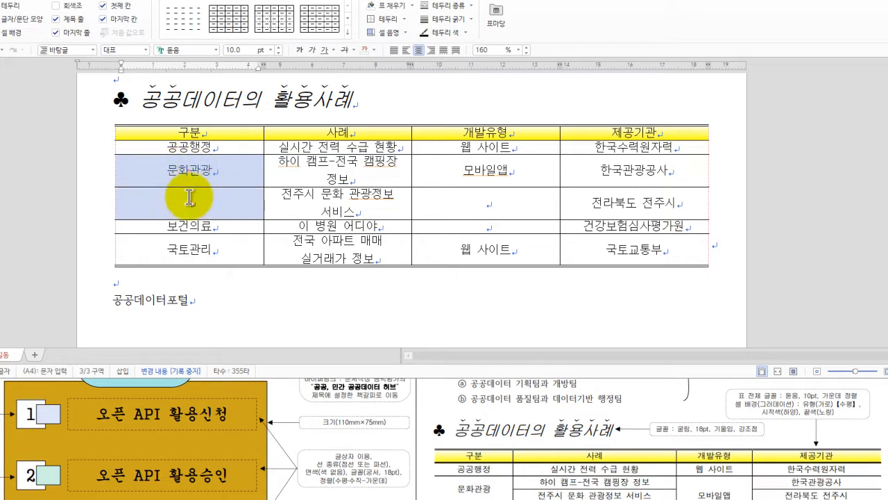
{"action": "right_click", "coordinate": [234, 201]}
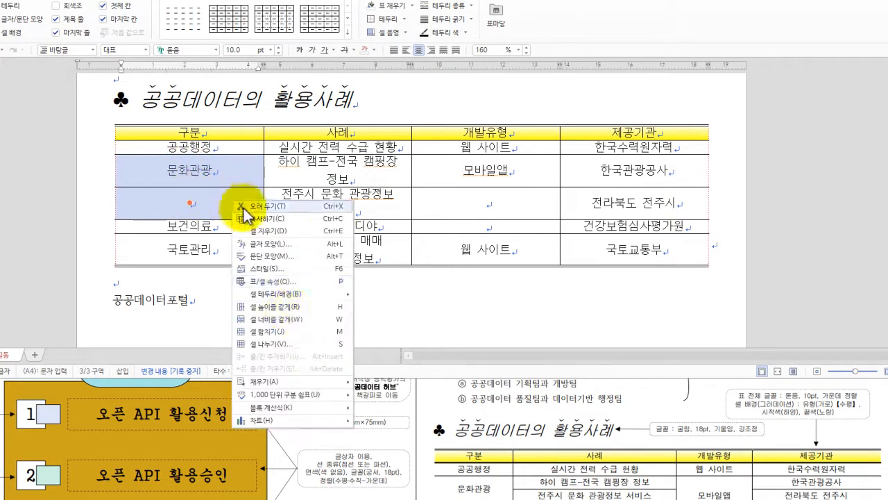
{"action": "left_click", "coordinate": [292, 332]}
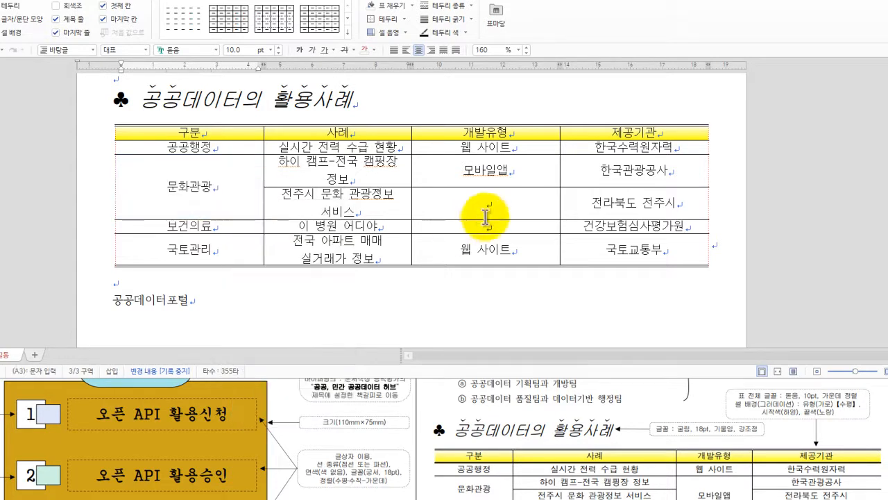
Step: Merge the 모바일앱 cell with the two empty cells below it in the 개발유형 column
{"action": "left_click_drag", "start_coordinate": [507, 170], "coordinate": [506, 223]}
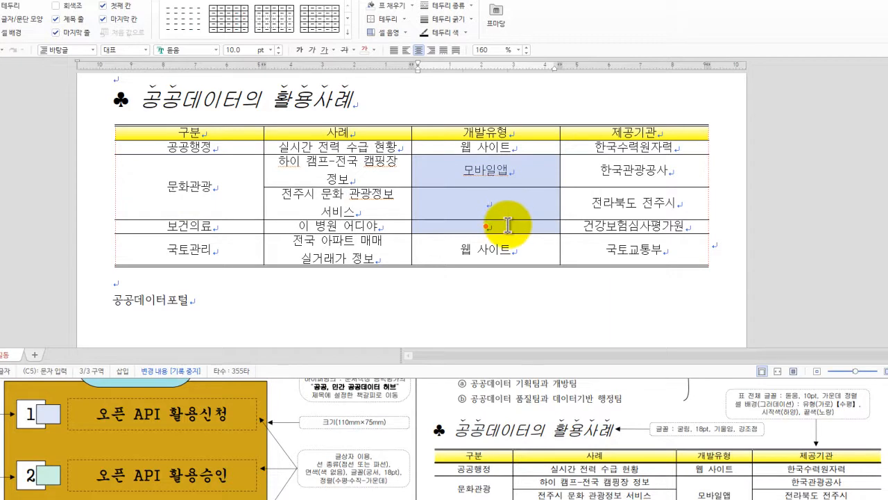
{"action": "right_click", "coordinate": [509, 208]}
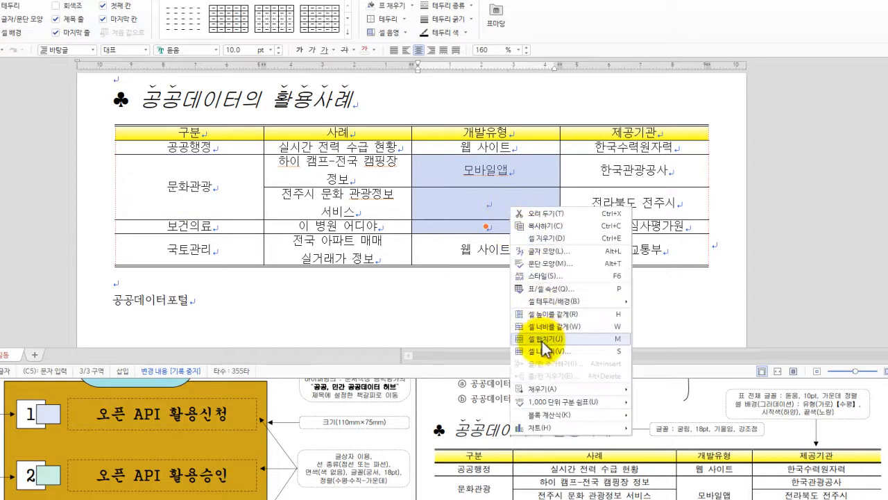
{"action": "left_click", "coordinate": [540, 337]}
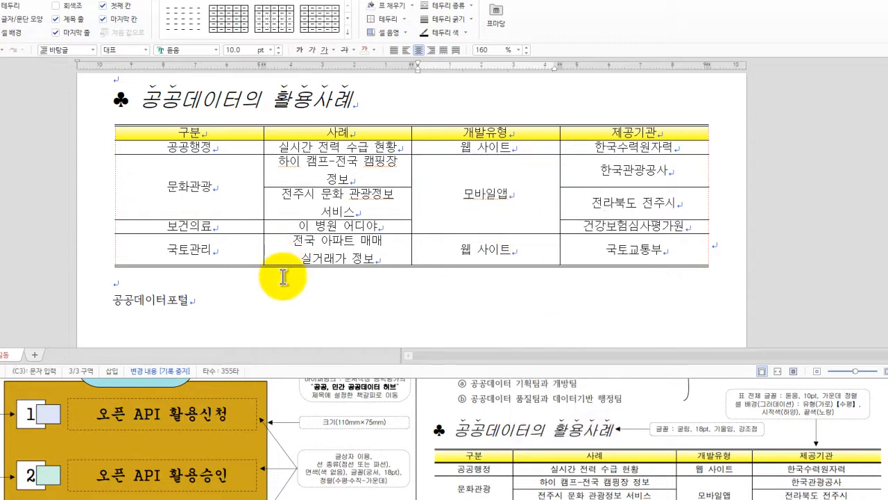
{"action": "scroll", "coordinate": [590, 444], "scroll_direction": "down", "scroll_amount": 2}
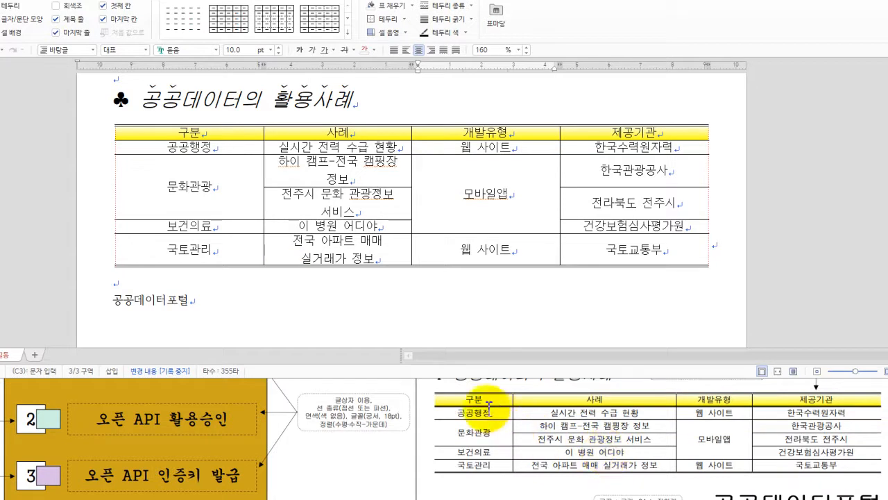
{"action": "left_click", "coordinate": [320, 196]}
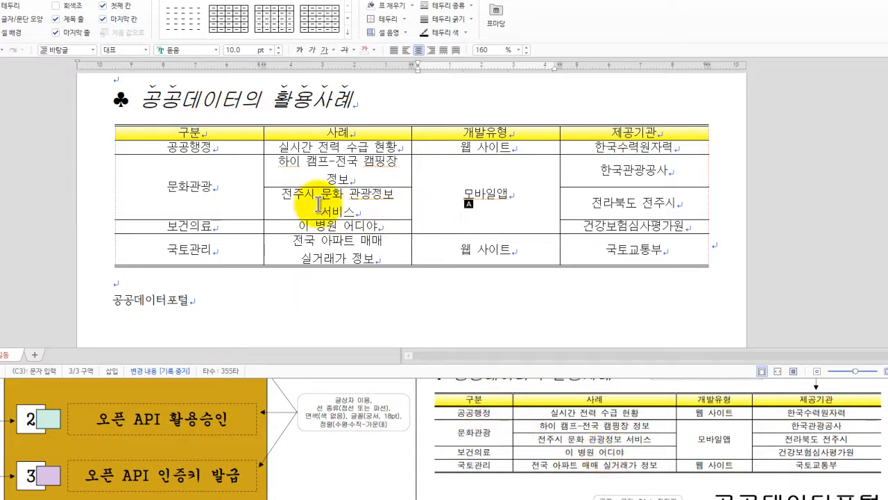
{"action": "mouse_move", "coordinate": [264, 184]}
{"action": "left_mouse_down"}
{"action": "mouse_move", "coordinate": [244, 179]}
{"action": "mouse_move", "coordinate": [268, 178]}
{"action": "left_mouse_up"}
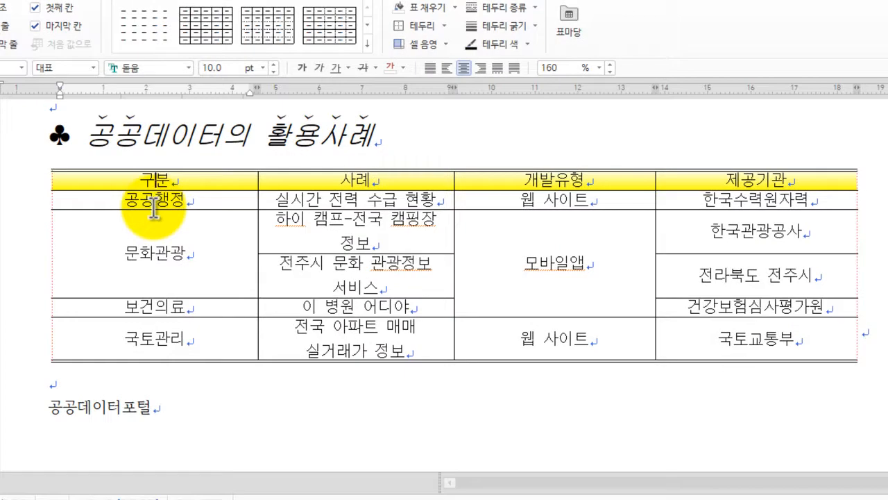
{"action": "key", "text": "F5"}
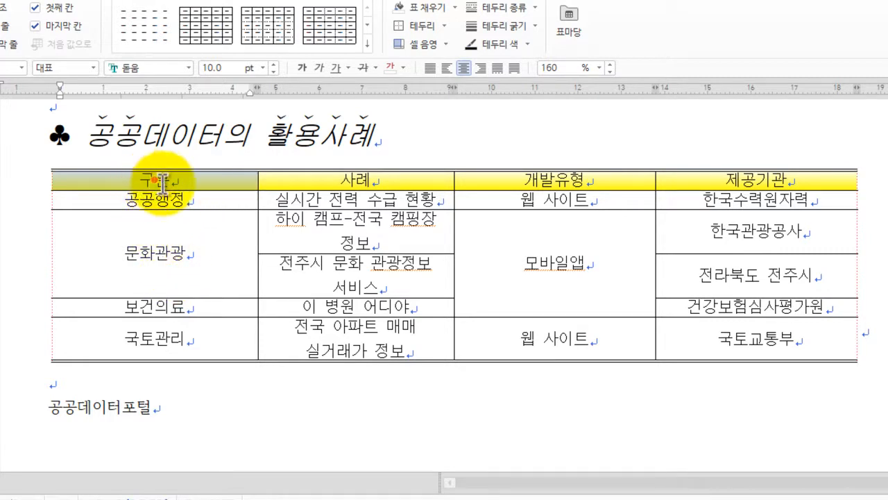
{"action": "key", "text": "shift+Right"}
{"action": "key", "text": "shift+Right"}
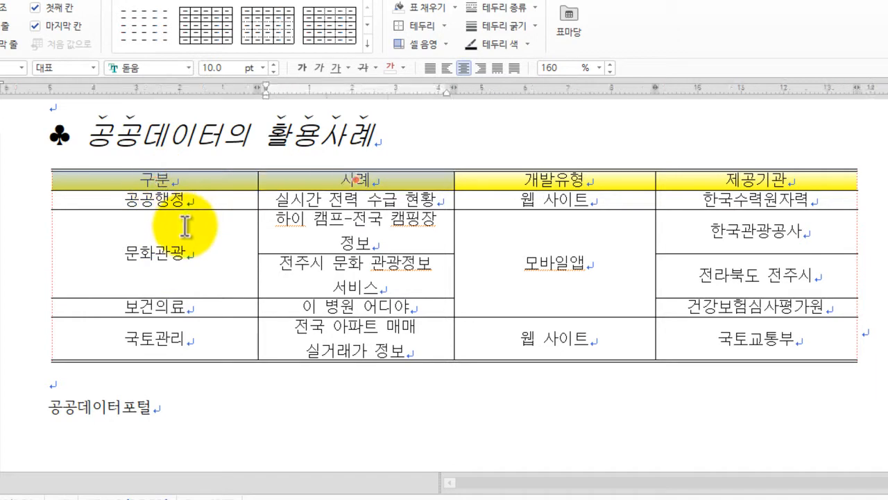
{"action": "key", "text": "Left"}
{"action": "key", "text": "Left"}
{"action": "key", "text": "Right"}
{"action": "key", "text": "Right"}
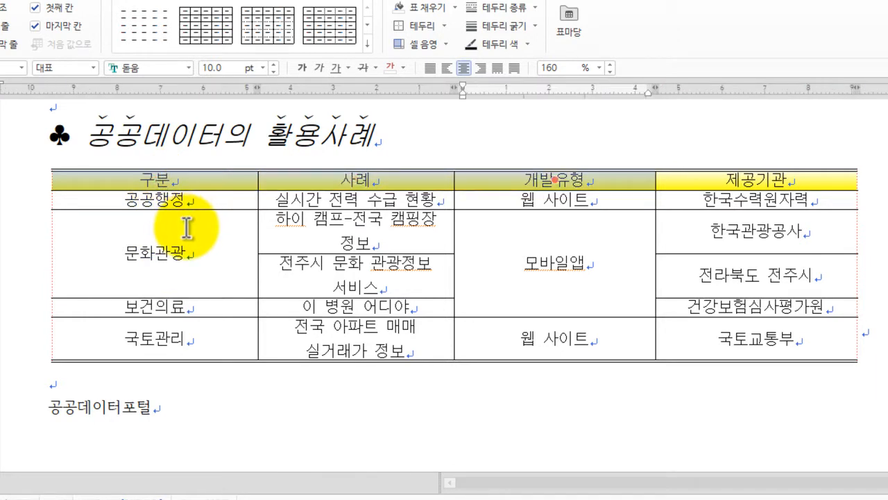
{"action": "key", "text": "Down"}
{"action": "key", "text": "Down"}
{"action": "key", "text": "Down"}
{"action": "key", "text": "Up"}
{"action": "key", "text": "Up"}
{"action": "key", "text": "Up"}
{"action": "key", "text": "Left"}
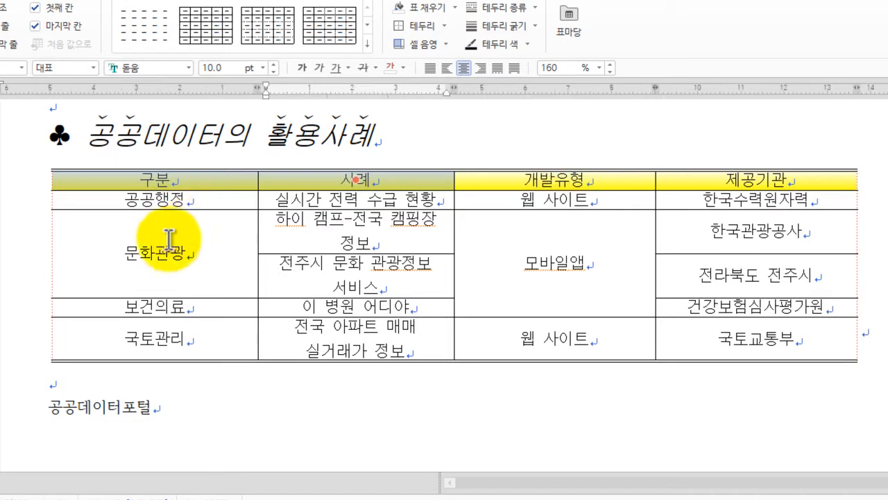
{"action": "left_click", "coordinate": [149, 237]}
Step: Narrow the 구분 column to about 3.3 cm, letting the other columns shift along with it
{"action": "left_click", "coordinate": [143, 184]}
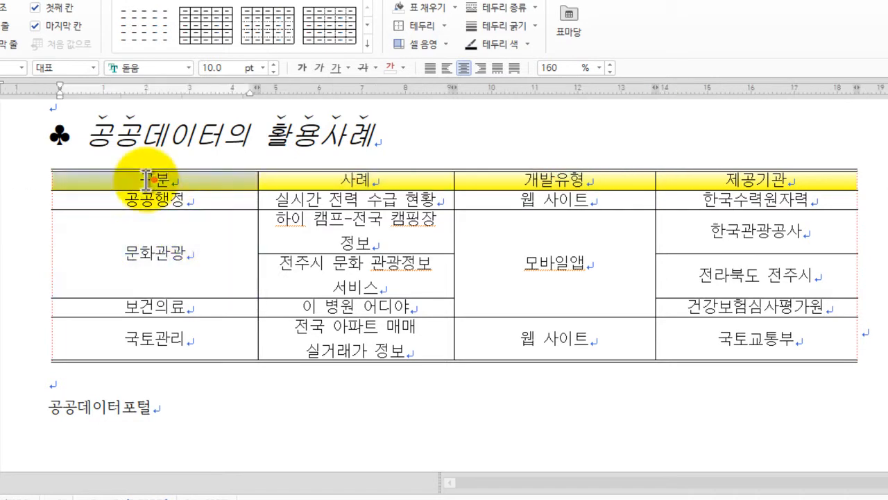
{"action": "key", "text": "F5"}
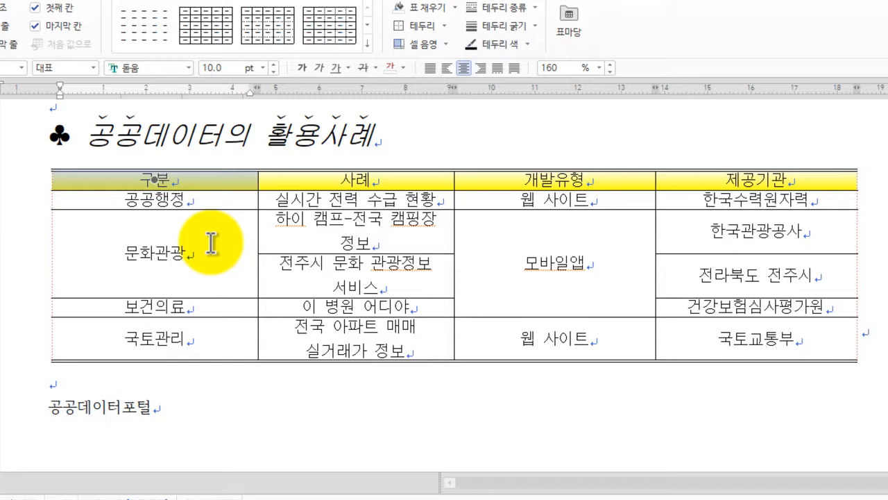
{"action": "key", "text": "ctrl+Right"}
{"action": "key", "text": "ctrl+Right"}
{"action": "key", "text": "ctrl+Right"}
{"action": "key", "text": "ctrl+Right"}
{"action": "key", "text": "ctrl+Right"}
{"action": "key", "text": "ctrl+Right"}
{"action": "key", "text": "ctrl+Right"}
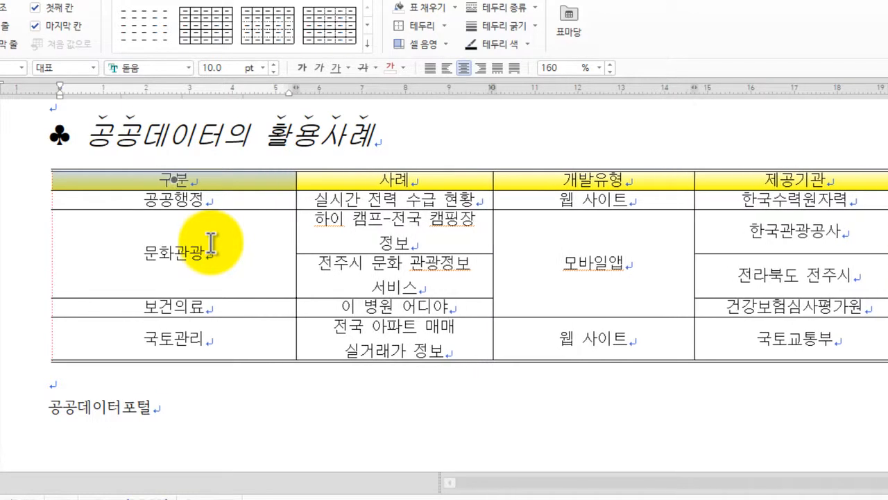
{"action": "key", "text": "ctrl+Left"}
{"action": "key", "text": "ctrl+Left"}
{"action": "key", "text": "ctrl+Left"}
{"action": "key", "text": "ctrl+Left"}
{"action": "key", "text": "ctrl+Left"}
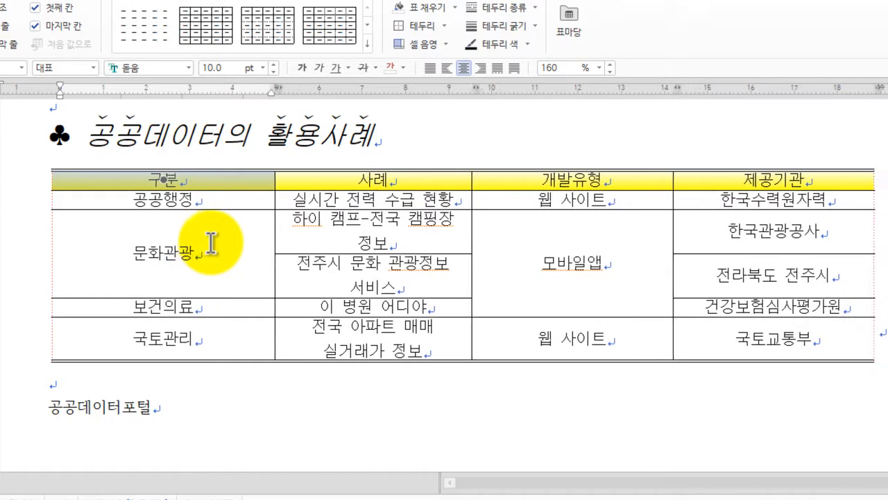
{"action": "key", "text": "ctrl+Right"}
{"action": "key", "text": "ctrl+Right"}
{"action": "key", "text": "ctrl+Right"}
{"action": "key", "text": "ctrl+Right"}
{"action": "key", "text": "ctrl+Right"}
{"action": "key", "text": "ctrl+Right"}
{"action": "key", "text": "ctrl+Right"}
{"action": "key", "text": "ctrl+Right"}
{"action": "key", "text": "ctrl+Right"}
{"action": "key", "text": "ctrl+Right"}
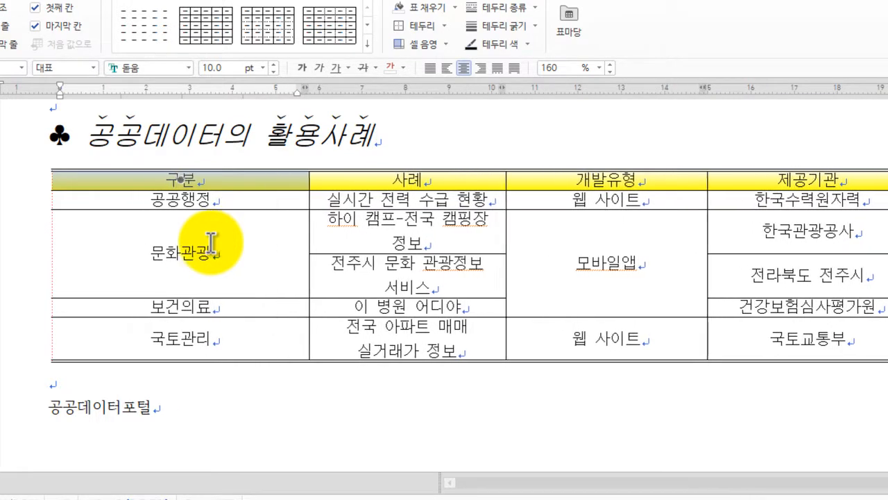
{"action": "key", "text": "ctrl+Left"}
{"action": "key", "text": "ctrl+Left"}
{"action": "key", "text": "ctrl+Left"}
{"action": "key", "text": "ctrl+Left"}
{"action": "key", "text": "ctrl+Left"}
{"action": "key", "text": "ctrl+Left"}
{"action": "key", "text": "ctrl+Left"}
{"action": "key", "text": "ctrl+Left"}
{"action": "key", "text": "ctrl+Left"}
{"action": "key", "text": "ctrl+Left"}
{"action": "key", "text": "ctrl+Left"}
{"action": "key", "text": "ctrl+Left"}
{"action": "key", "text": "ctrl+Left"}
{"action": "key", "text": "ctrl+Left"}
{"action": "key", "text": "ctrl+Left"}
{"action": "key", "text": "ctrl+Left"}
{"action": "key", "text": "ctrl+Left"}
{"action": "key", "text": "ctrl+Left"}
{"action": "key", "text": "ctrl+Left"}
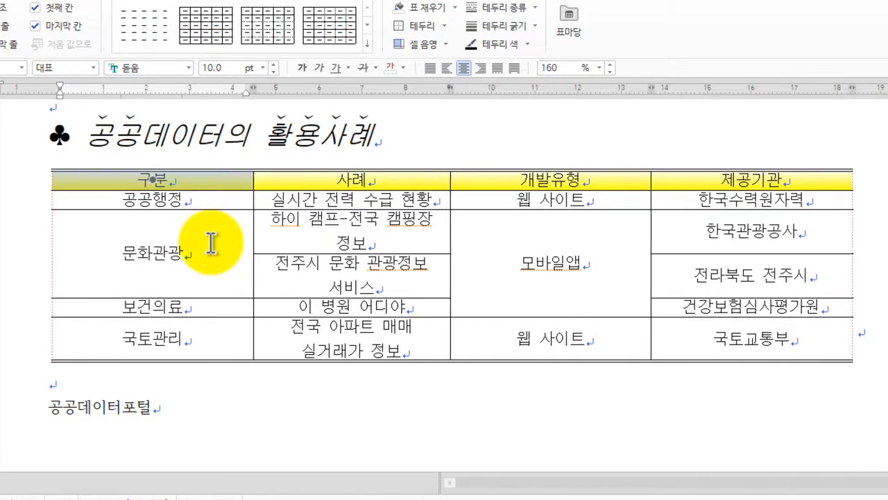
{"action": "key", "text": "ctrl+Left"}
{"action": "key", "text": "ctrl+Left"}
{"action": "key", "text": "ctrl+Left"}
{"action": "key", "text": "ctrl+Left"}
{"action": "key", "text": "ctrl+Left"}
{"action": "key", "text": "ctrl+Left"}
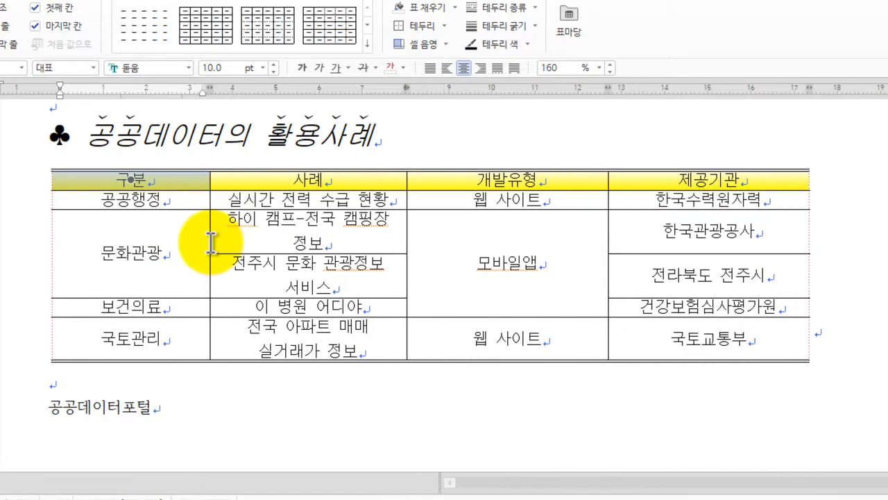
{"action": "key", "text": "ctrl+Left"}
{"action": "key", "text": "ctrl+Left"}
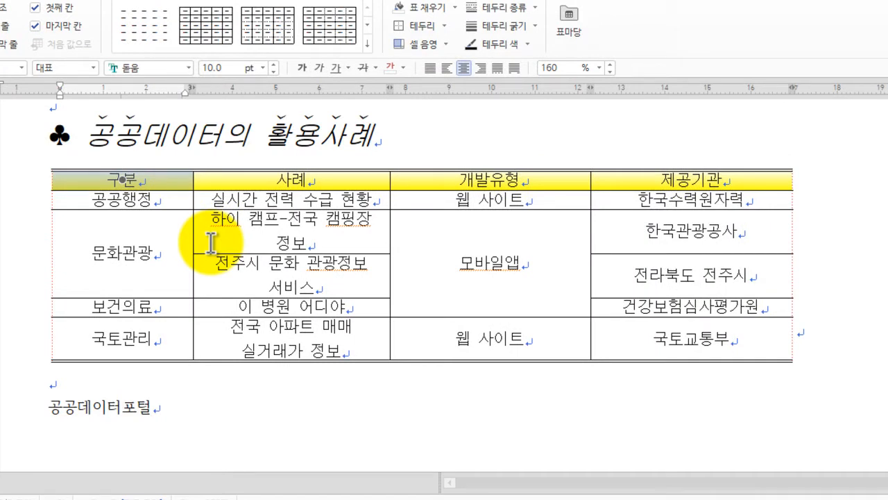
Step: Widen the 사례 column to about 6.4 cm so that each of its entries fits on one line
{"action": "key", "text": "Right"}
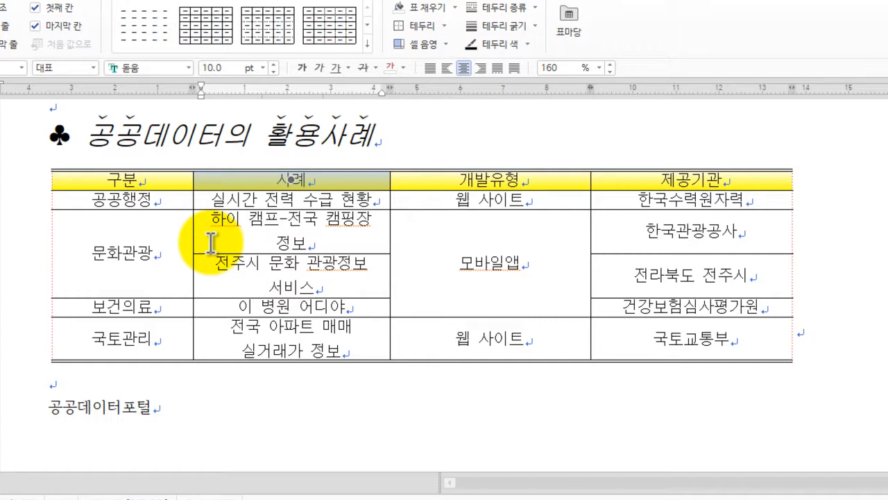
{"action": "key", "text": "ctrl+Right"}
{"action": "key", "text": "ctrl+Right"}
{"action": "key", "text": "ctrl+Right"}
{"action": "key", "text": "ctrl+Right"}
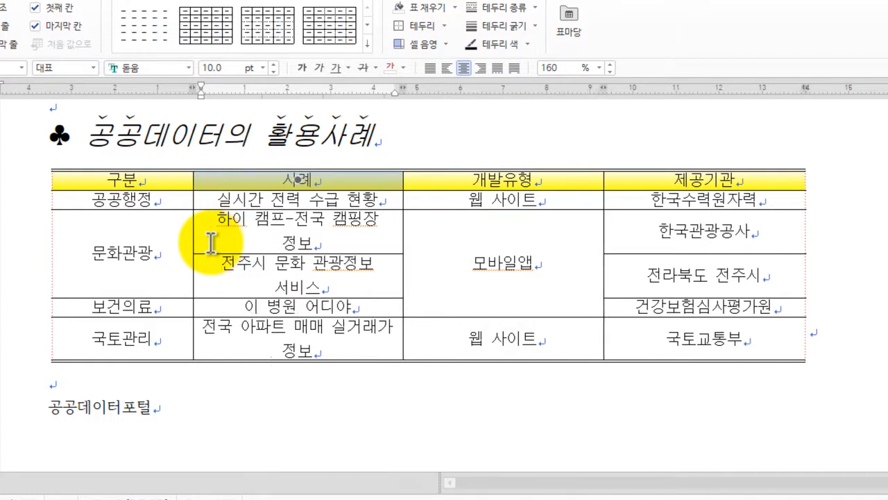
{"action": "key", "text": "ctrl+Right"}
{"action": "key", "text": "ctrl+Right"}
{"action": "key", "text": "ctrl+Right"}
{"action": "key", "text": "ctrl+Right"}
{"action": "key", "text": "ctrl+Right"}
{"action": "key", "text": "ctrl+Right"}
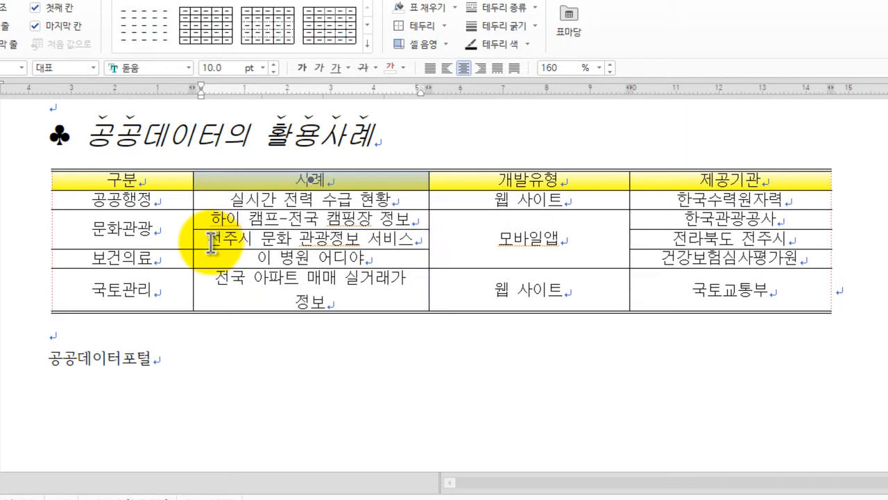
{"action": "key", "text": "ctrl+Right"}
{"action": "key", "text": "ctrl+Right"}
{"action": "key", "text": "ctrl+Right"}
{"action": "key", "text": "ctrl+Right"}
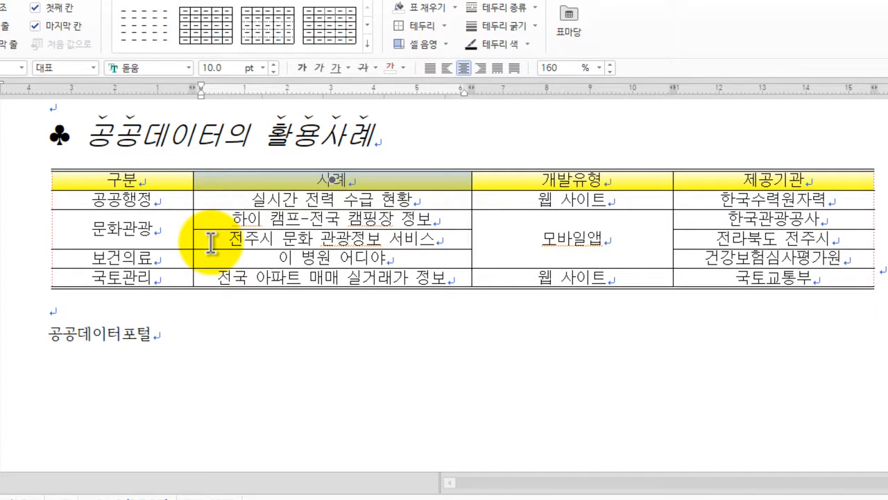
Step: Narrow the 개발유형 column to about 3 cm, letting the 제공기관 column shift along with it
{"action": "key", "text": "Right"}
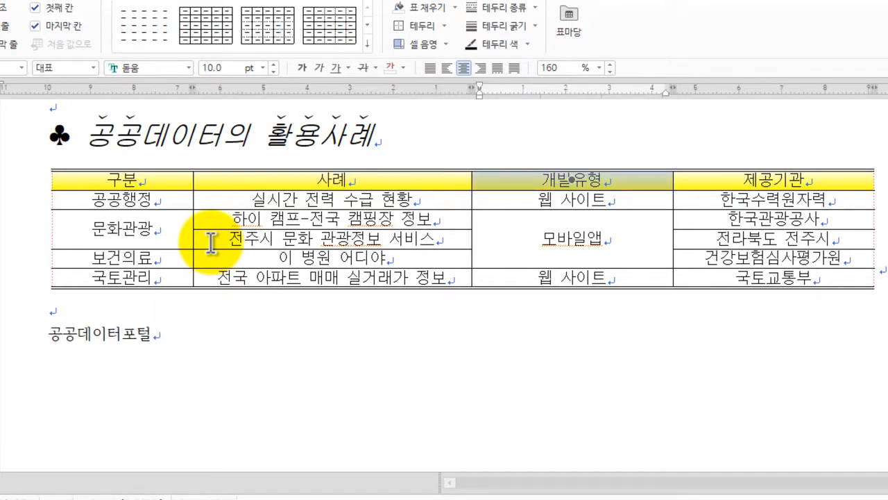
{"action": "key", "text": "ctrl+Left"}
{"action": "key", "text": "ctrl+Left"}
{"action": "key", "text": "ctrl+Left"}
{"action": "key", "text": "ctrl+Left"}
{"action": "key", "text": "ctrl+Left"}
{"action": "key", "text": "ctrl+Left"}
{"action": "key", "text": "ctrl+Left"}
{"action": "key", "text": "ctrl+Left"}
{"action": "key", "text": "ctrl+Left"}
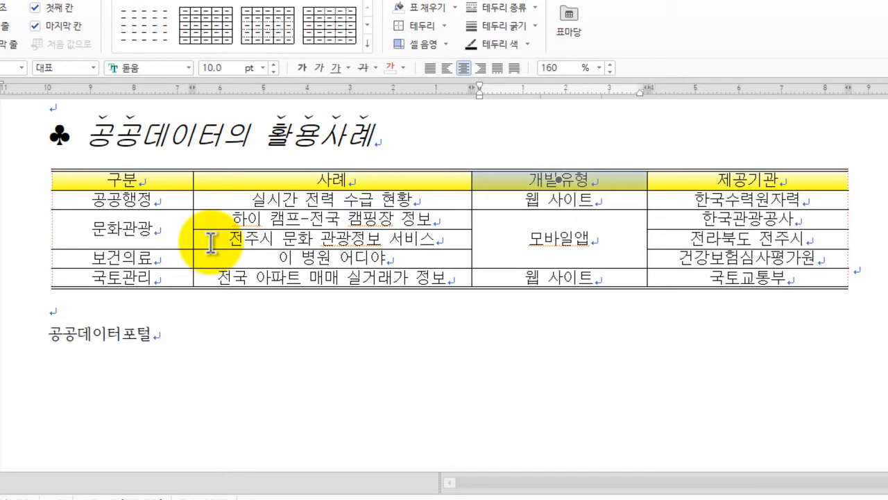
{"action": "key", "text": "ctrl+Left"}
{"action": "key", "text": "ctrl+Left"}
{"action": "key", "text": "ctrl+Left"}
{"action": "key", "text": "ctrl+Left"}
{"action": "key", "text": "ctrl+Left"}
{"action": "key", "text": "ctrl+Left"}
{"action": "key", "text": "ctrl+Left"}
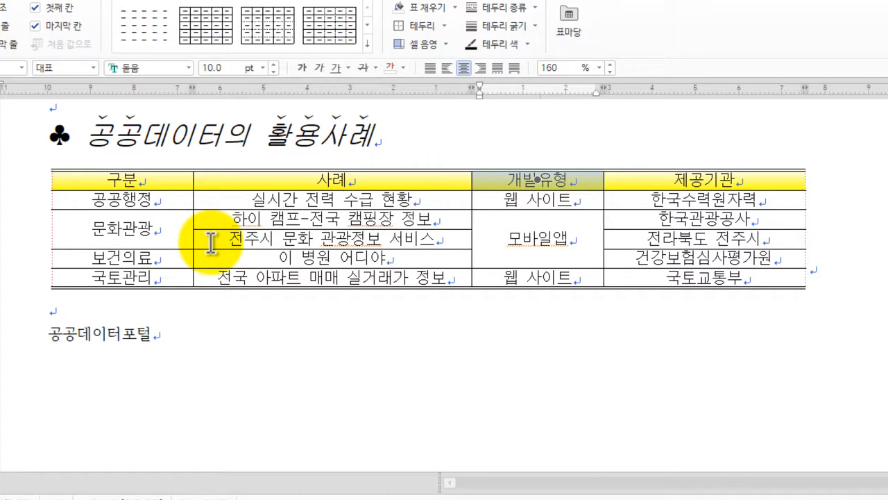
Step: Widen the 제공기관 column to about 5.6 cm so the table nearly fills the text width, and deselect it
{"action": "key", "text": "Right"}
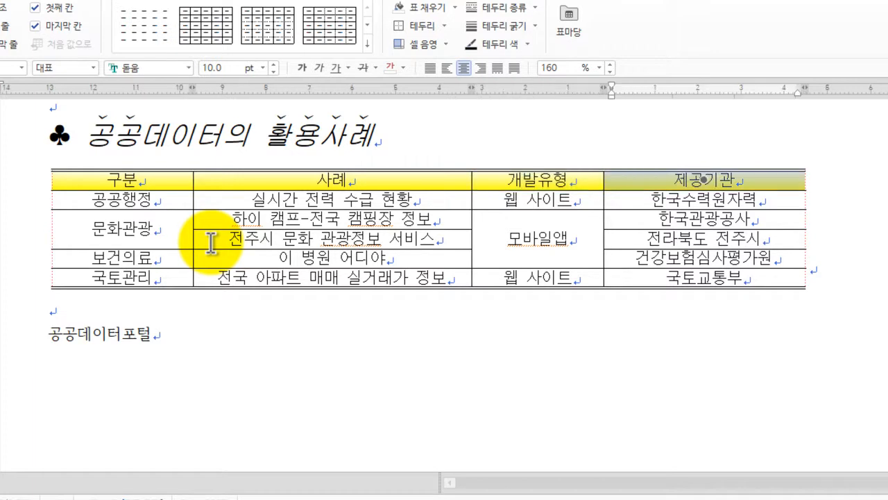
{"action": "key", "text": "ctrl+Right"}
{"action": "key", "text": "ctrl+Right"}
{"action": "key", "text": "ctrl+Right"}
{"action": "key", "text": "ctrl+Right"}
{"action": "key", "text": "ctrl+Right"}
{"action": "key", "text": "ctrl+Right"}
{"action": "key", "text": "ctrl+Right"}
{"action": "key", "text": "ctrl+Right"}
{"action": "key", "text": "ctrl+Right"}
{"action": "key", "text": "ctrl+Right"}
{"action": "key", "text": "ctrl+Left"}
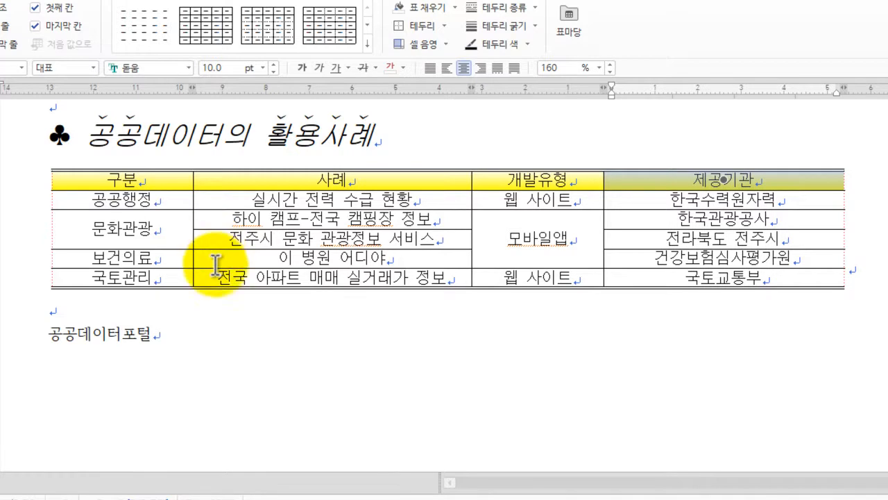
{"action": "left_click", "coordinate": [242, 370]}
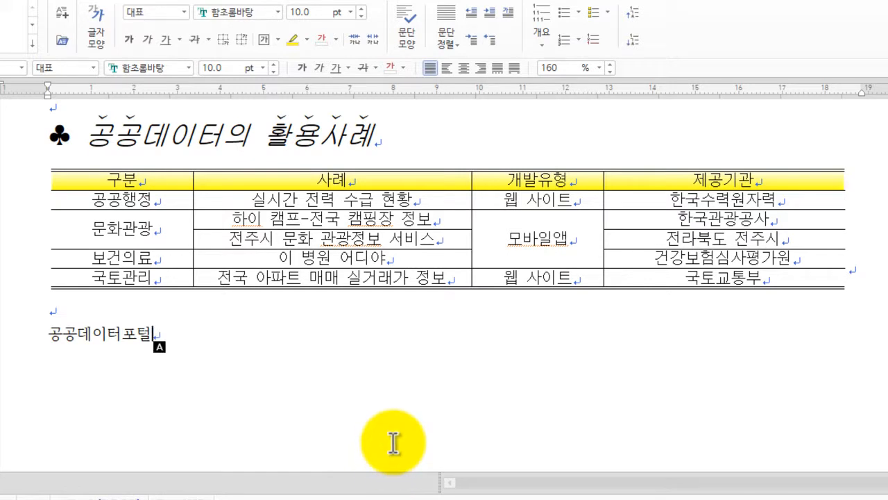
Step: Increase the height of all rows in the table by one increment and deselect the cells
{"action": "left_click_drag", "start_coordinate": [97, 179], "coordinate": [704, 277]}
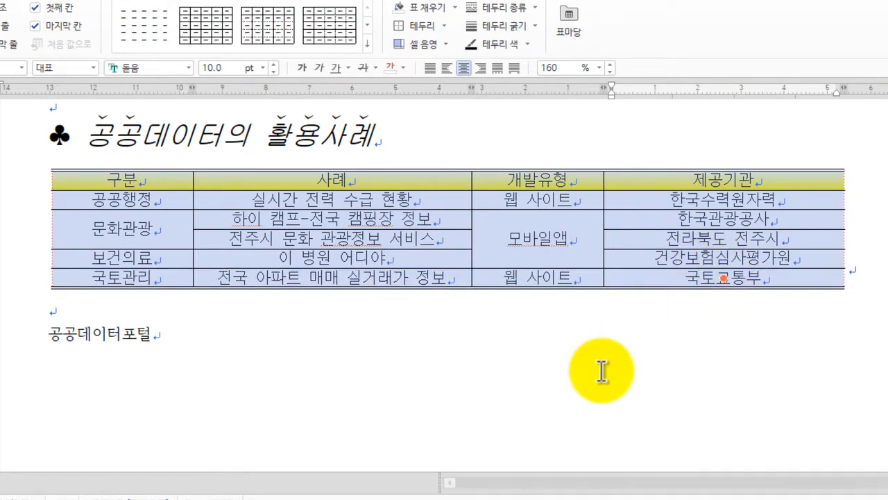
{"action": "key", "text": "ctrl+Down"}
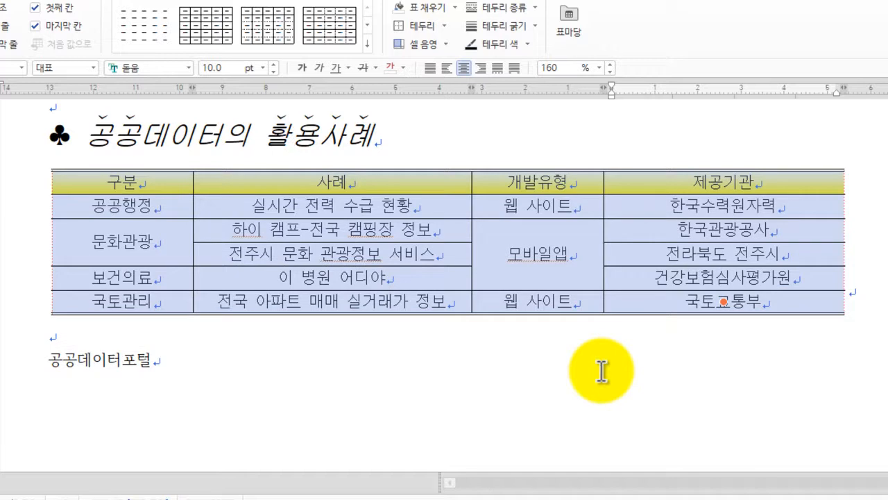
{"action": "left_click", "coordinate": [293, 394]}
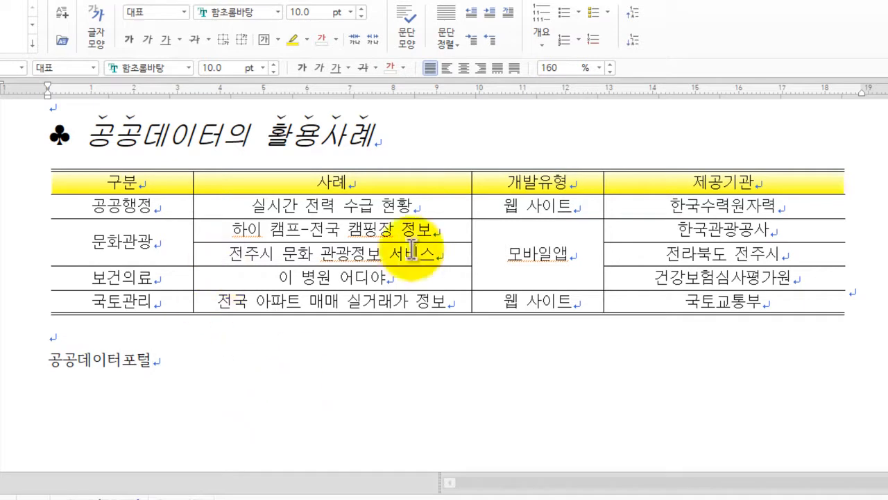
Step: Apply a 0.5 mm double line to the bottom edge of the table's header row and deselect it
{"action": "left_click_drag", "start_coordinate": [145, 183], "coordinate": [771, 188]}
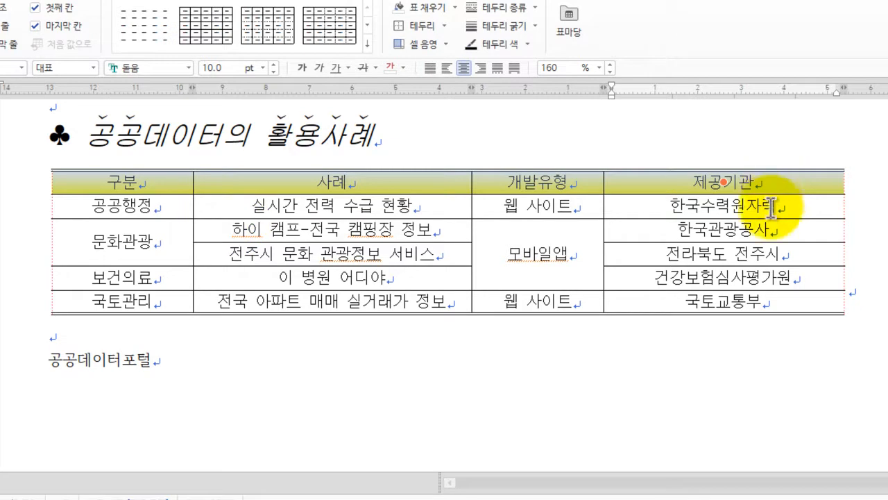
{"action": "key", "text": "l"}
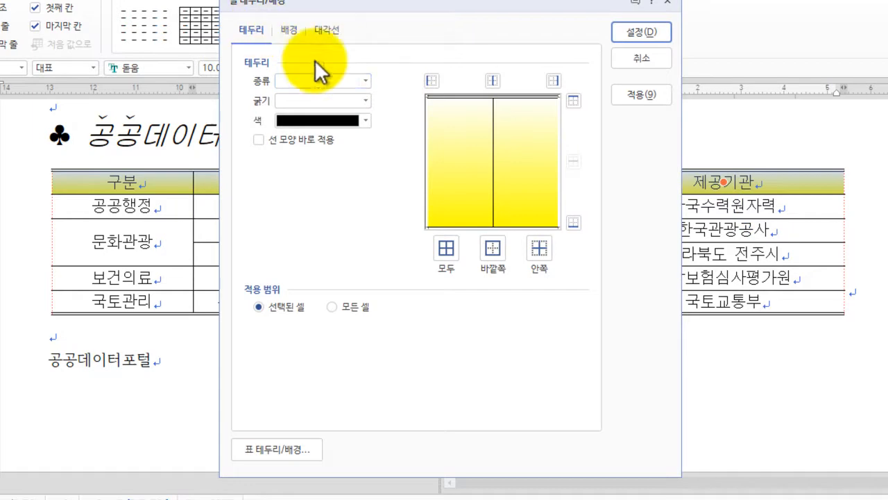
{"action": "left_click", "coordinate": [365, 81]}
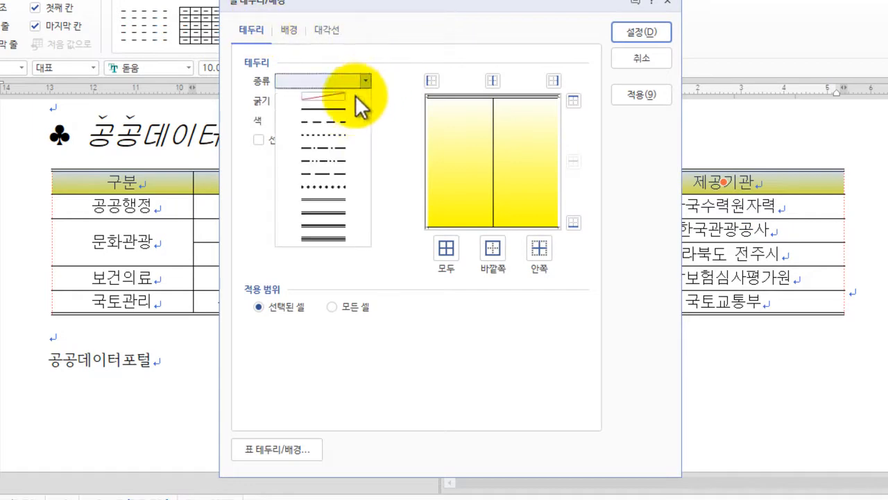
{"action": "left_click", "coordinate": [348, 198]}
{"action": "left_click", "coordinate": [574, 222]}
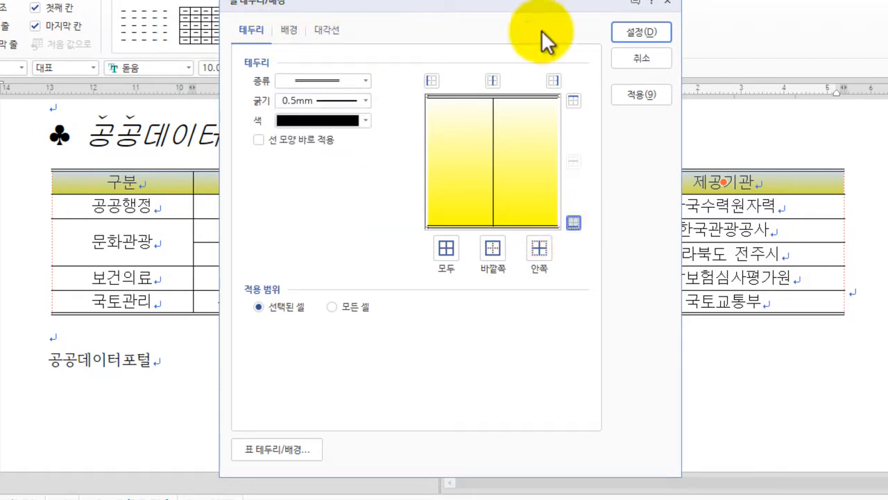
{"action": "left_click", "coordinate": [635, 34]}
{"action": "left_click", "coordinate": [422, 363]}
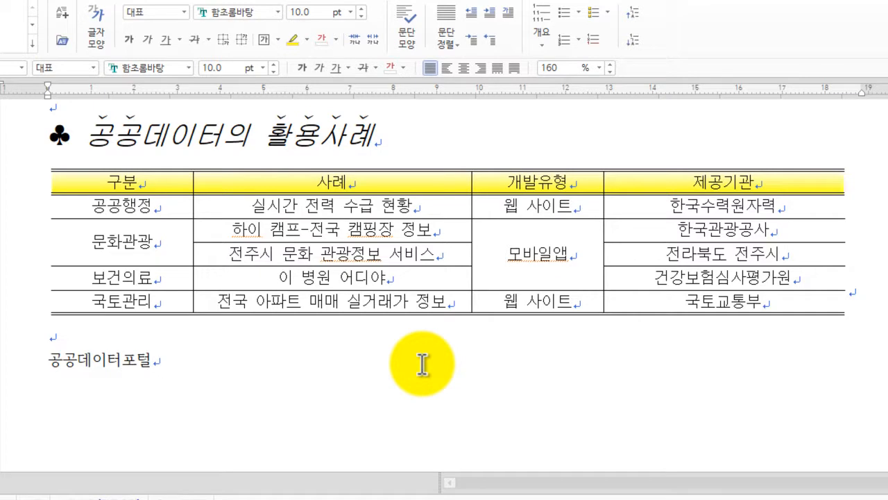
Step: Undo the table formatting back through the row heights, column widths, merged cells, header gradient and borders, down to the plain grid
{"action": "key", "text": "ctrl+z"}
{"action": "key", "text": "ctrl+z"}
{"action": "key", "text": "ctrl+z"}
{"action": "key", "text": "ctrl+z"}
{"action": "key", "text": "ctrl+z"}
{"action": "key", "text": "ctrl+z"}
{"action": "key", "text": "ctrl+z"}
{"action": "key", "text": "ctrl+z"}
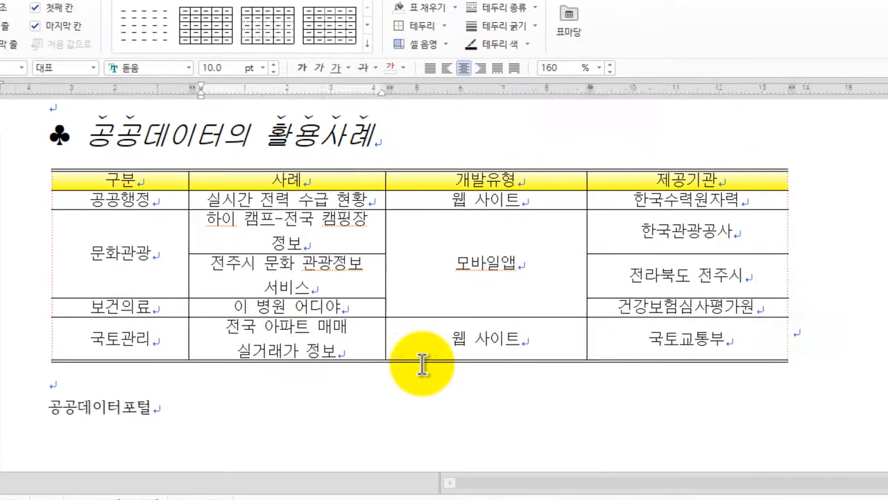
{"action": "key", "text": "ctrl+z"}
{"action": "key", "text": "ctrl+z"}
{"action": "key", "text": "ctrl+z"}
{"action": "key", "text": "ctrl+z"}
{"action": "key", "text": "ctrl+z"}
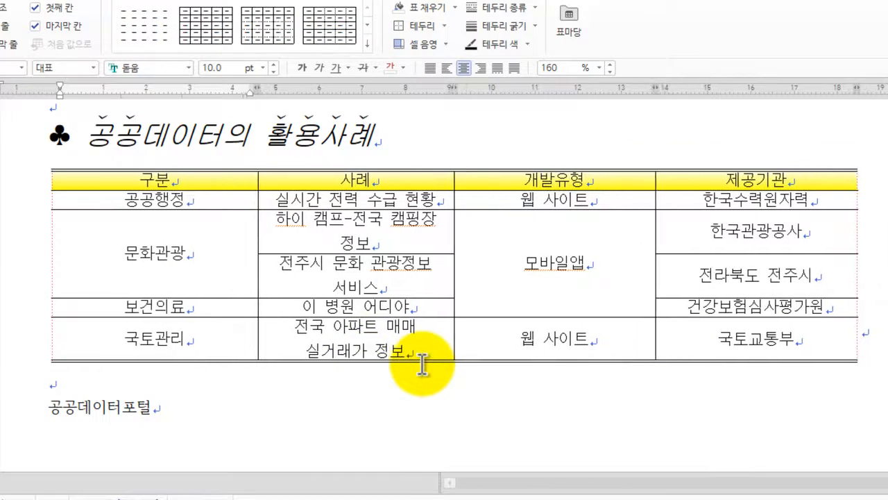
{"action": "key", "text": "ctrl+z"}
{"action": "key", "text": "ctrl+z"}
{"action": "key", "text": "ctrl+z"}
{"action": "key", "text": "ctrl+z"}
{"action": "key", "text": "ctrl+z"}
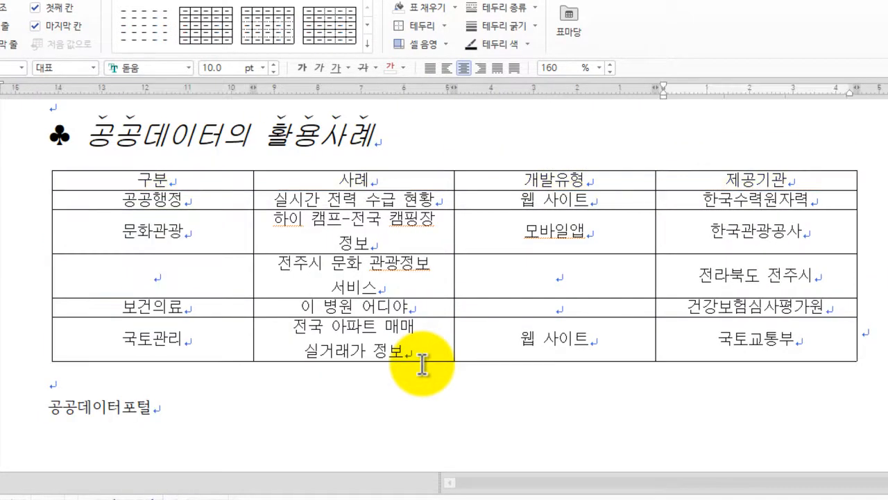
{"action": "left_click", "coordinate": [404, 395]}
Step: Select all cells of the table and set a 0.5 mm double line on its top and bottom outer edges
{"action": "left_click_drag", "start_coordinate": [167, 184], "coordinate": [763, 347]}
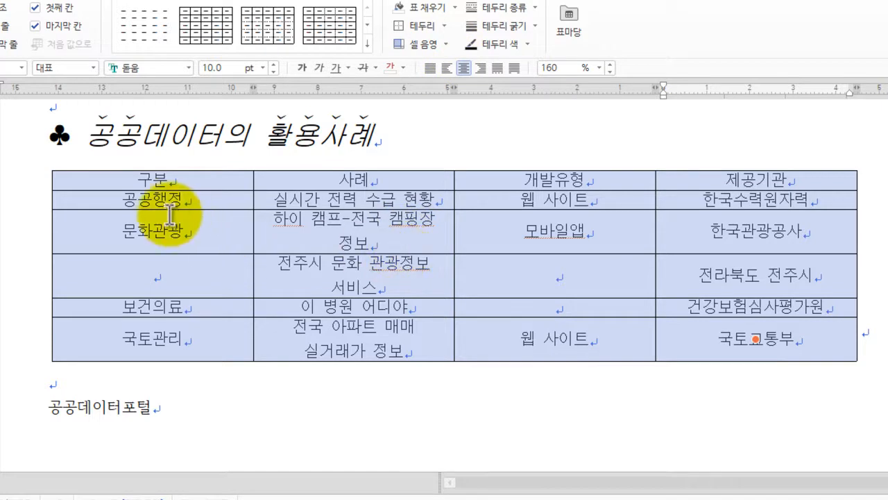
{"action": "right_click", "coordinate": [234, 236]}
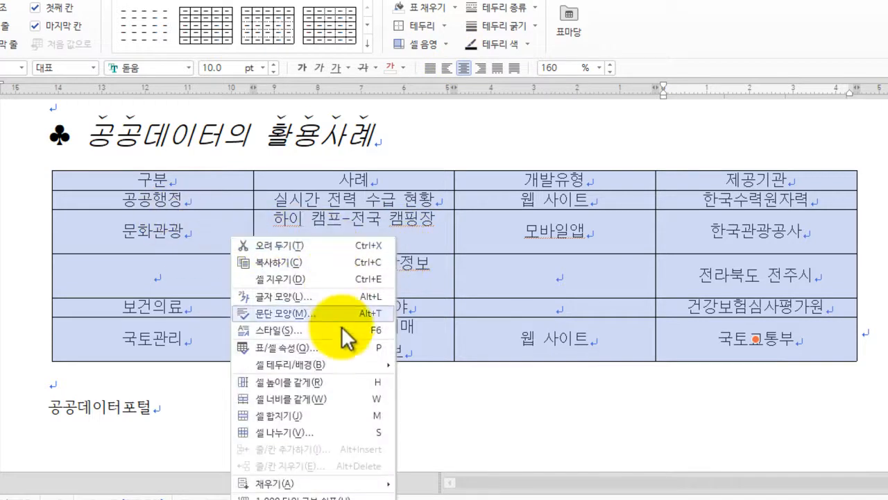
{"action": "mouse_move", "coordinate": [343, 372]}
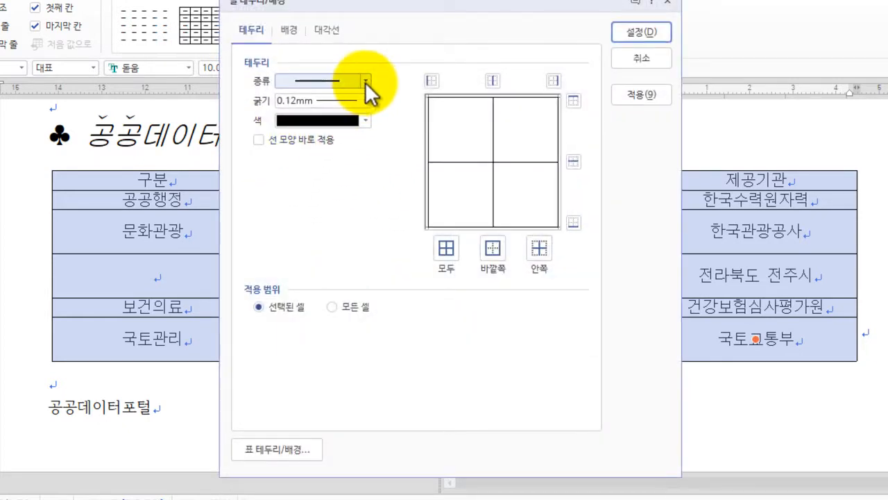
{"action": "left_click", "coordinate": [365, 81]}
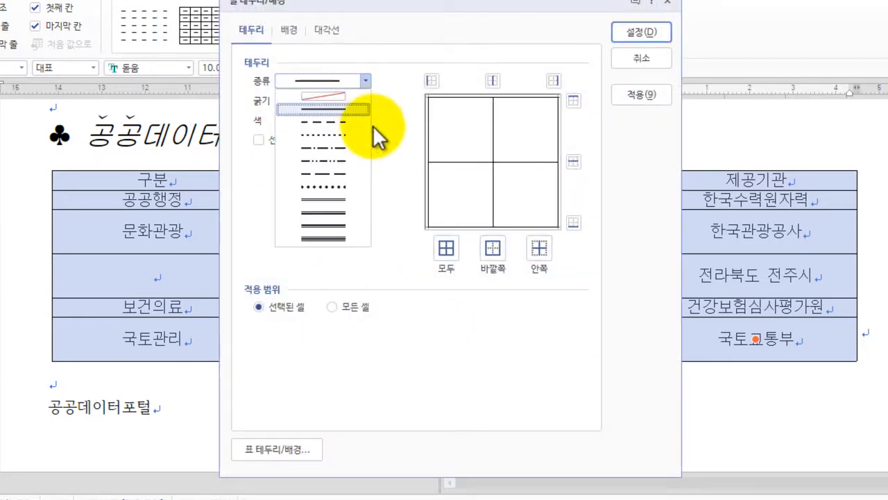
{"action": "left_click", "coordinate": [339, 198]}
{"action": "left_click", "coordinate": [573, 100]}
{"action": "left_click", "coordinate": [573, 222]}
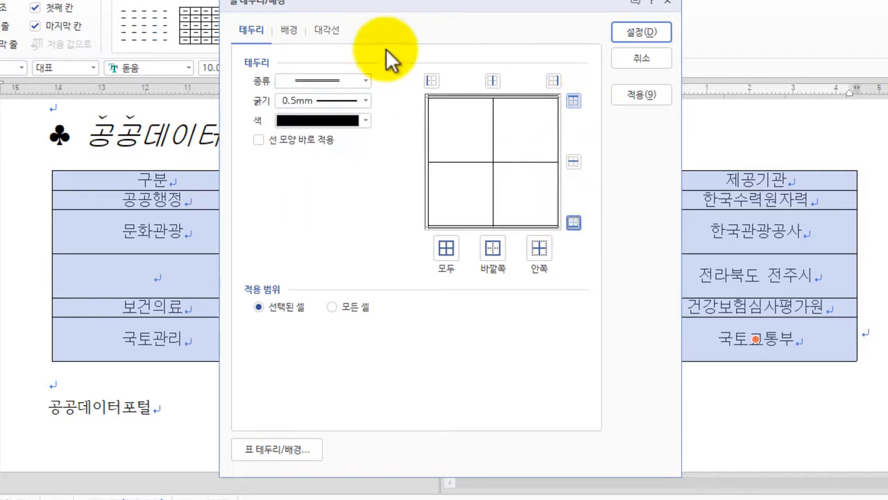
Step: Set the table's left and right outer borders to no line and apply the border settings
{"action": "left_click", "coordinate": [365, 81]}
{"action": "left_click", "coordinate": [347, 96]}
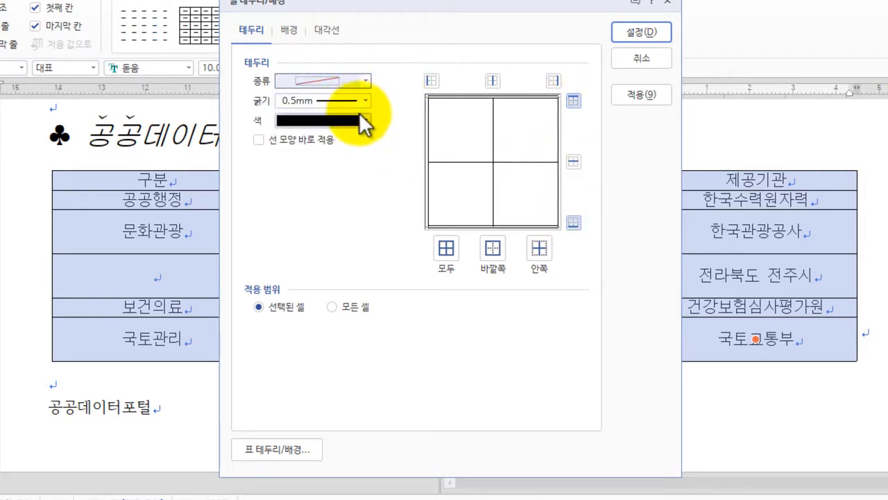
{"action": "left_click", "coordinate": [431, 81]}
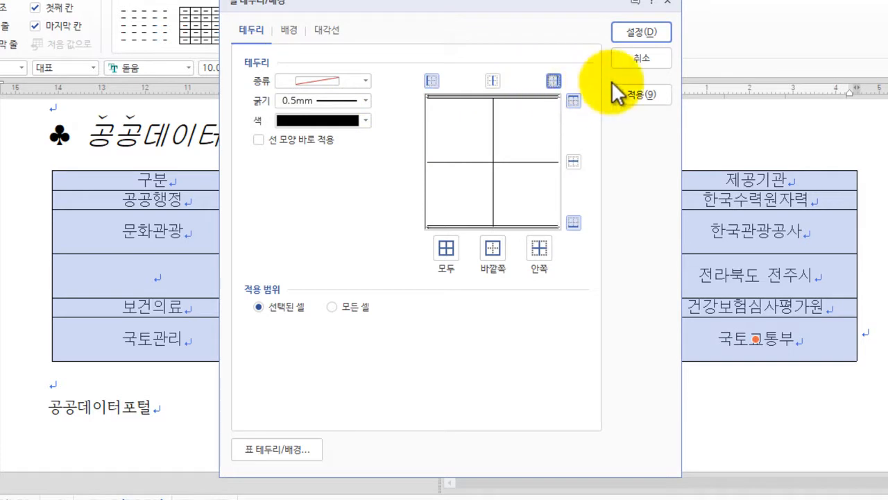
{"action": "left_click", "coordinate": [642, 33]}
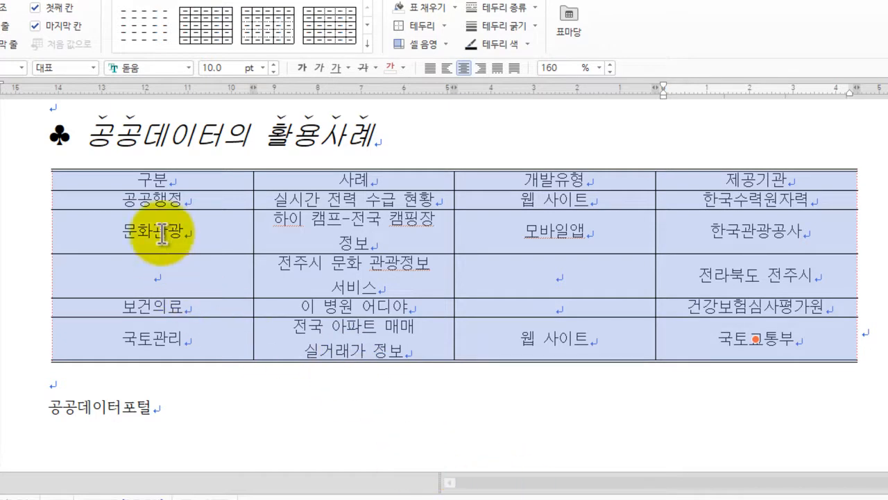
Step: Select the header row and set its bottom border to a 0.5 mm double line
{"action": "left_click_drag", "start_coordinate": [137, 182], "coordinate": [719, 178]}
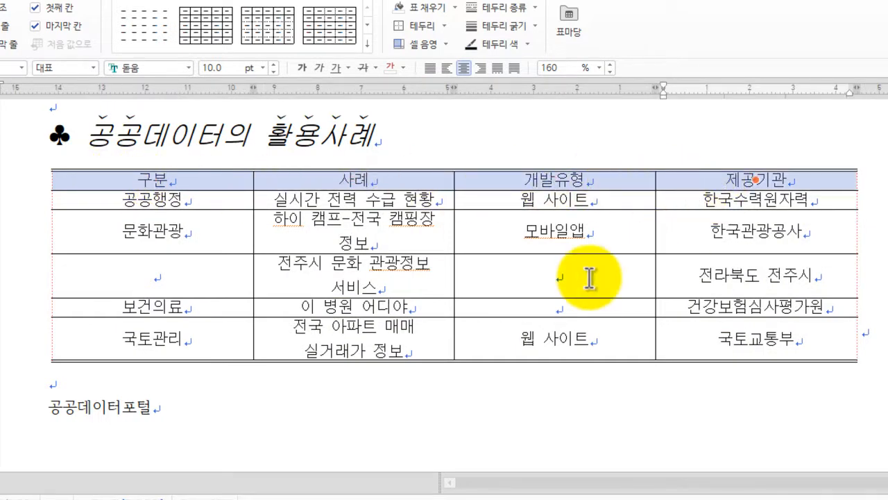
{"action": "right_click", "coordinate": [333, 180]}
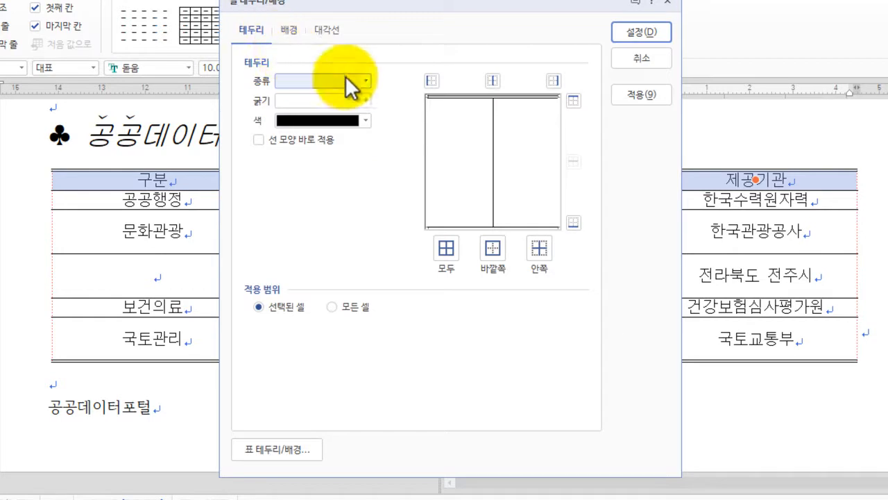
{"action": "left_click", "coordinate": [364, 80]}
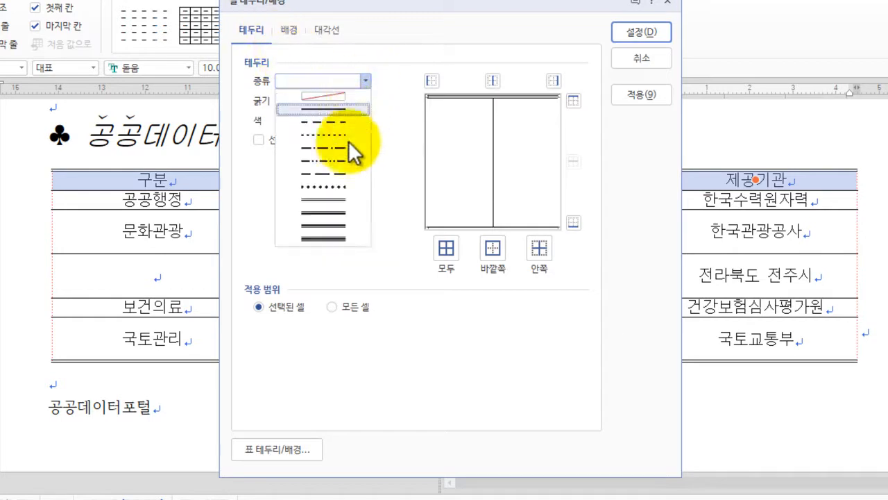
{"action": "left_click", "coordinate": [351, 195]}
{"action": "left_click", "coordinate": [579, 222]}
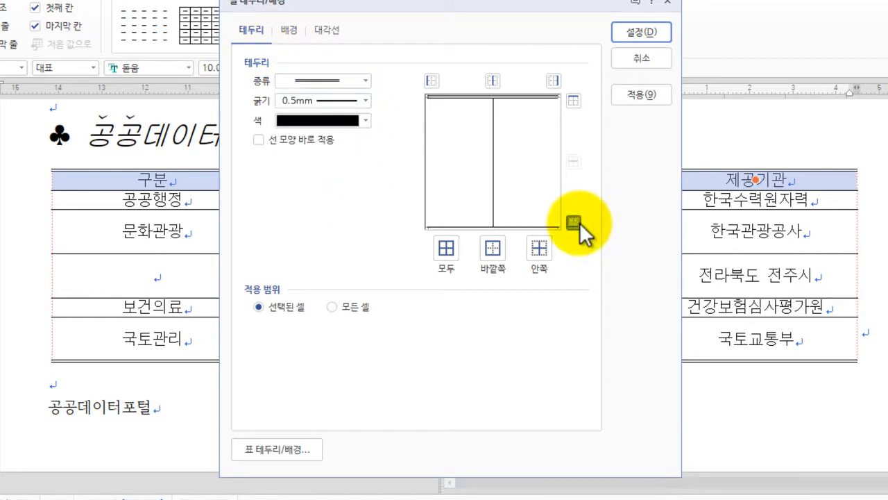
Step: Fill the header row with a 가로 gradient from white to yellow, apply the settings and deselect the row
{"action": "left_click", "coordinate": [289, 32]}
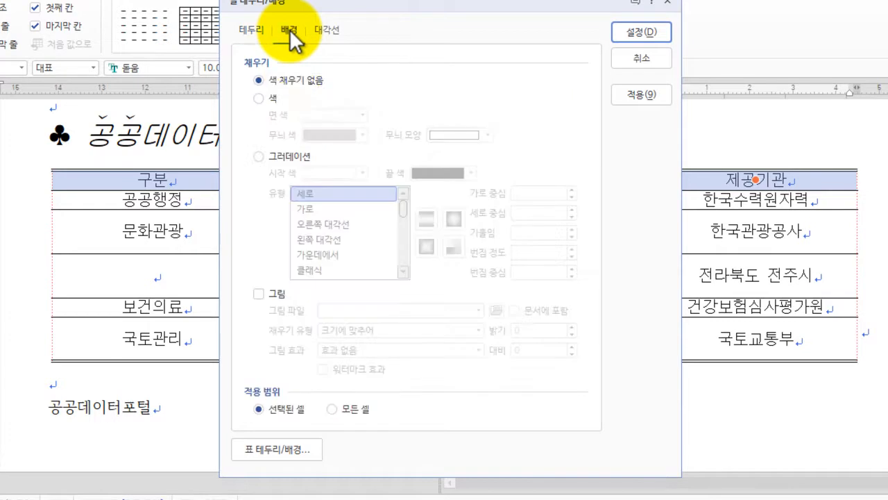
{"action": "left_click", "coordinate": [260, 156]}
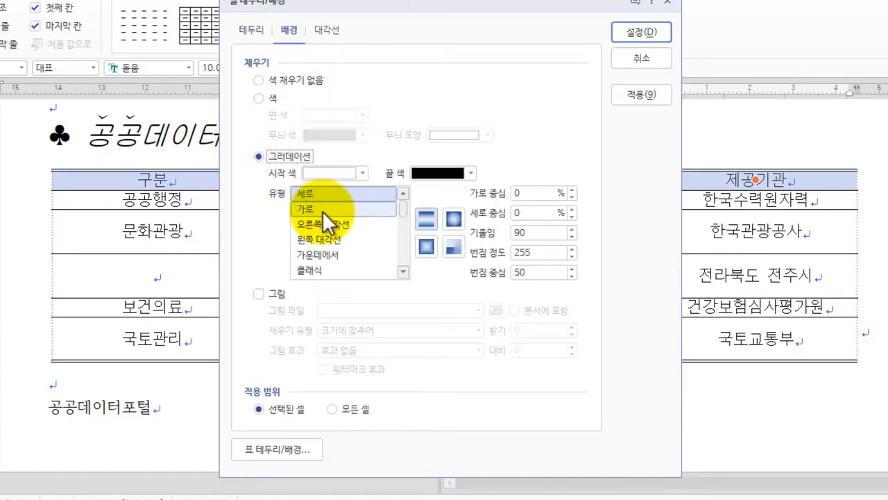
{"action": "left_click", "coordinate": [323, 209]}
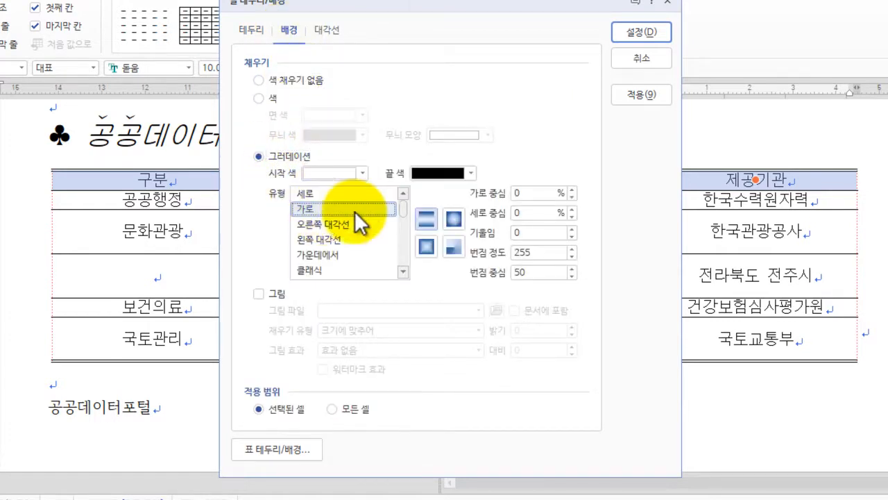
{"action": "left_click", "coordinate": [470, 172]}
{"action": "left_click", "coordinate": [462, 297]}
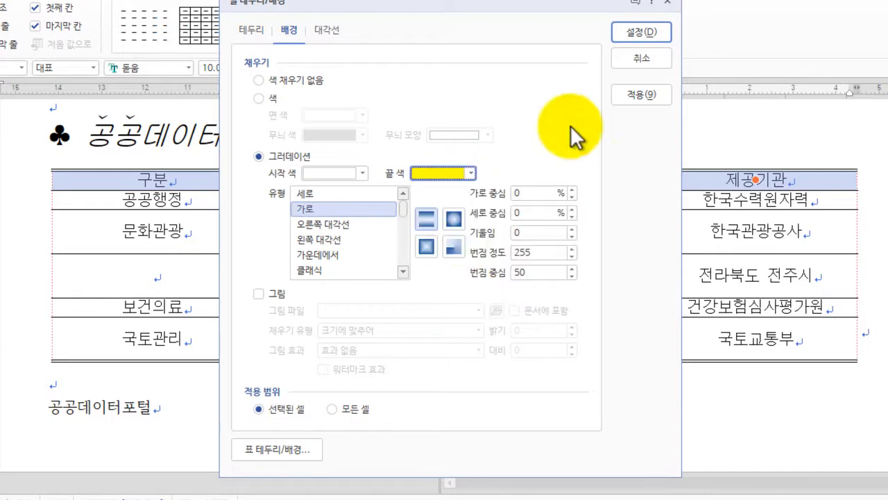
{"action": "left_click", "coordinate": [632, 33]}
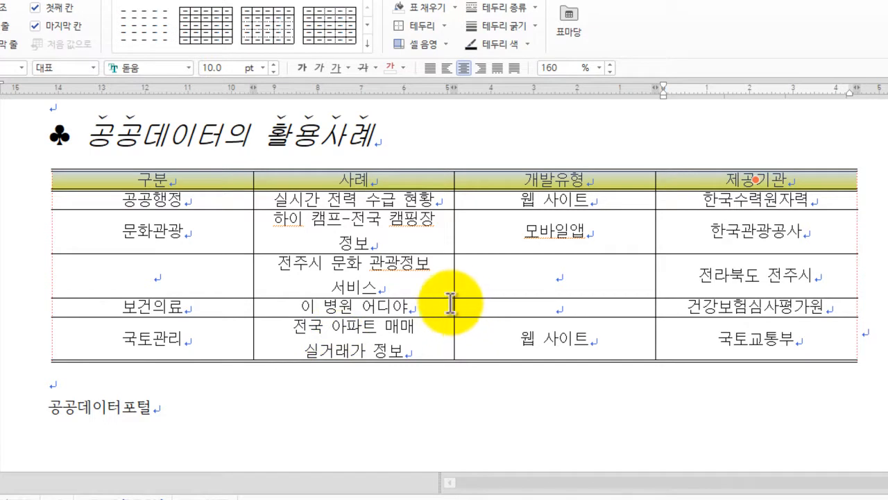
{"action": "left_click", "coordinate": [202, 199]}
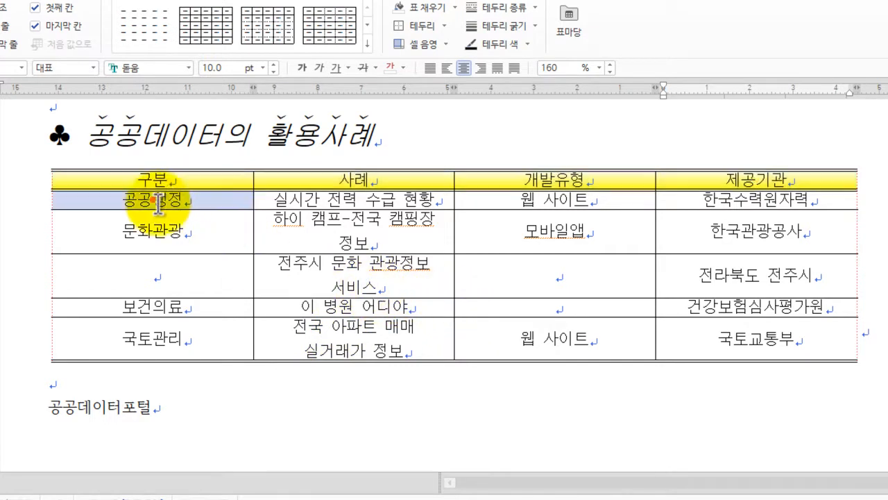
Step: Narrow the 구분 column to about 3.2 cm, letting the other columns shift along with it
{"action": "left_click", "coordinate": [125, 177]}
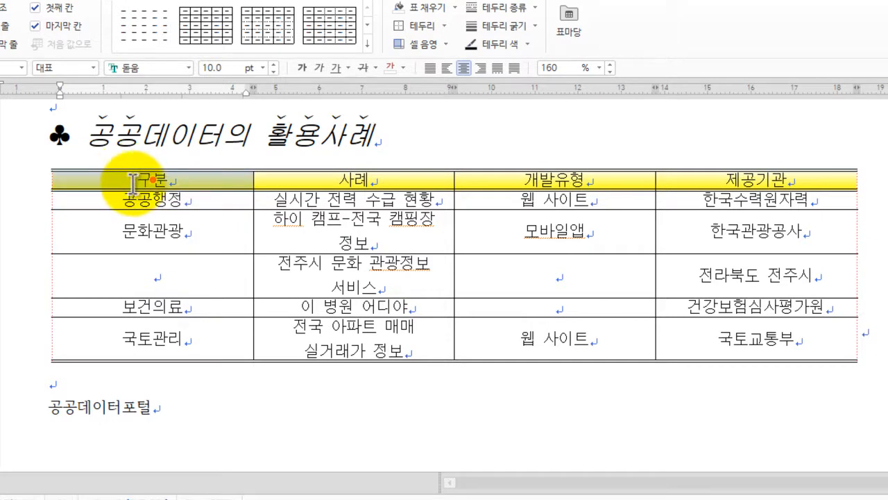
{"action": "left_click", "coordinate": [133, 182]}
{"action": "key", "text": "F5"}
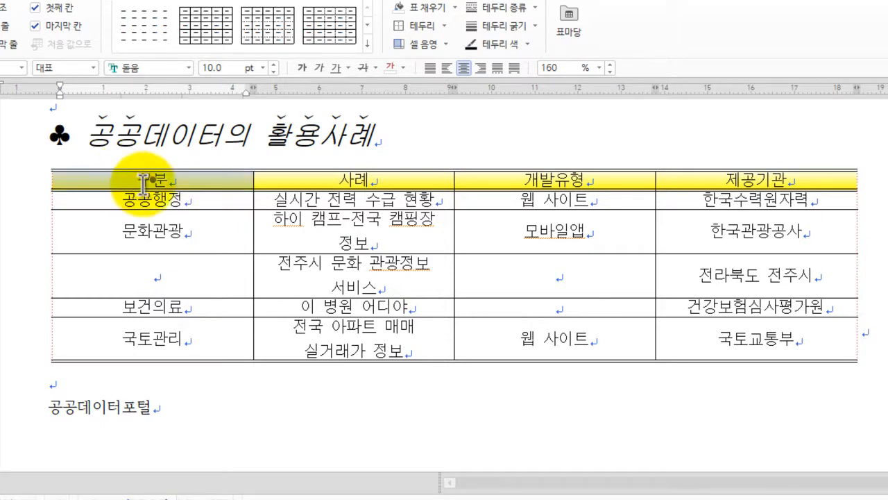
{"action": "key", "text": "ctrl+Left"}
{"action": "key", "text": "ctrl+Left"}
{"action": "key", "text": "ctrl+Left"}
{"action": "key", "text": "ctrl+Left"}
{"action": "key", "text": "ctrl+Left"}
{"action": "key", "text": "ctrl+Left"}
{"action": "key", "text": "ctrl+Left"}
{"action": "key", "text": "ctrl+Left"}
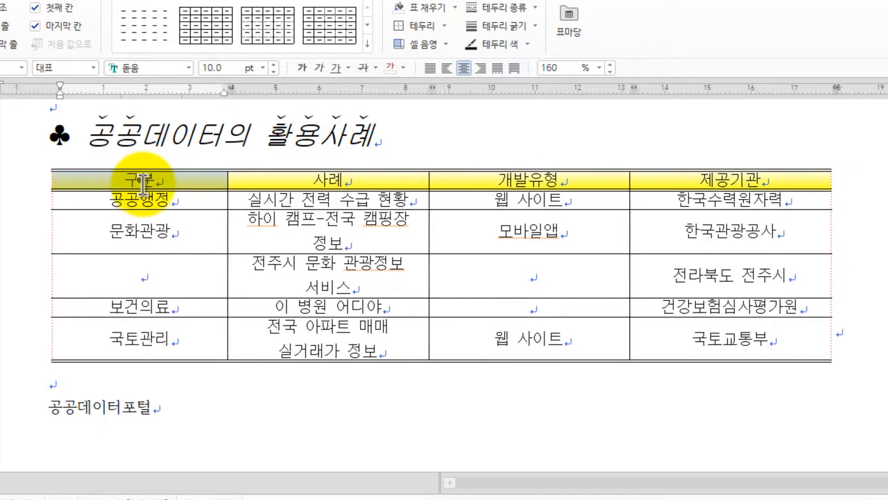
{"action": "key", "text": "ctrl+Left"}
{"action": "key", "text": "ctrl+Left"}
{"action": "key", "text": "ctrl+Left"}
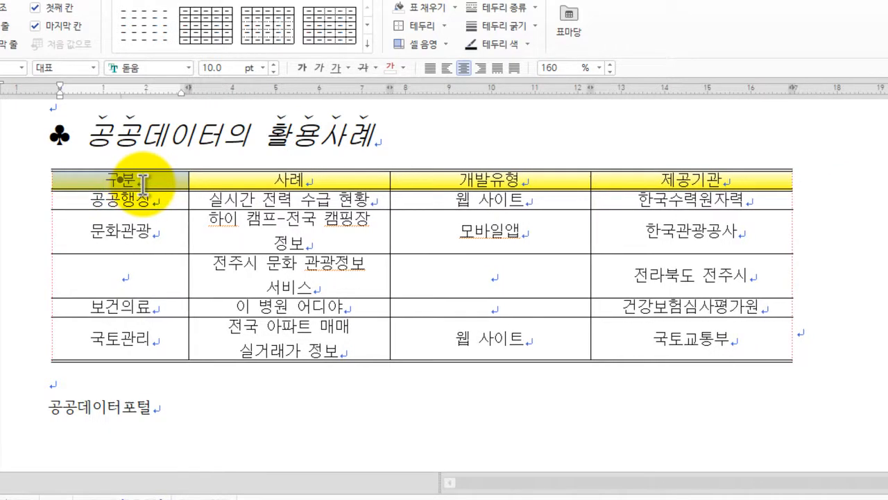
Step: Widen the 사례 column to about 6.6 cm so that each of its entries fits on one line
{"action": "key", "text": "Right"}
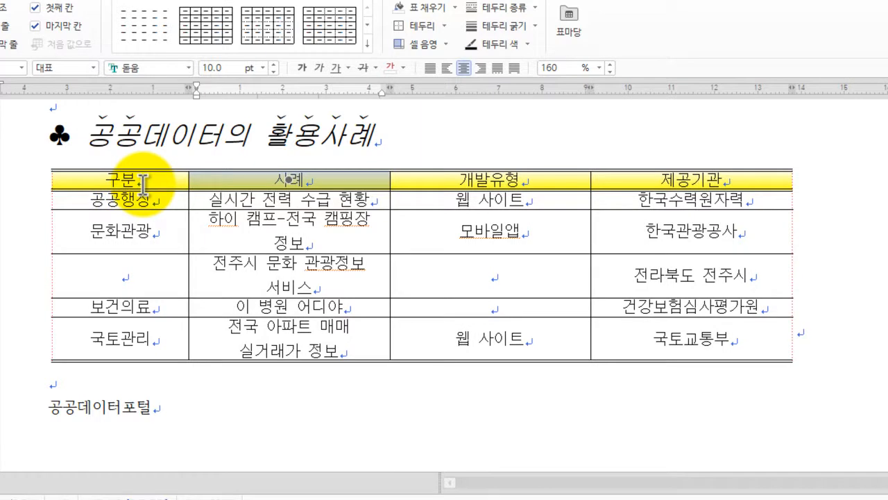
{"action": "key", "text": "ctrl+Right"}
{"action": "key", "text": "ctrl+Right"}
{"action": "key", "text": "ctrl+Right"}
{"action": "key", "text": "ctrl+Right"}
{"action": "key", "text": "ctrl+Right"}
{"action": "key", "text": "ctrl+Right"}
{"action": "key", "text": "ctrl+Right"}
{"action": "key", "text": "ctrl+Right"}
{"action": "key", "text": "ctrl+Right"}
{"action": "key", "text": "ctrl+Right"}
{"action": "key", "text": "ctrl+Right"}
{"action": "key", "text": "ctrl+Right"}
{"action": "key", "text": "ctrl+Right"}
{"action": "key", "text": "ctrl+Right"}
{"action": "key", "text": "ctrl+Right"}
{"action": "key", "text": "ctrl+Right"}
{"action": "key", "text": "ctrl+Right"}
{"action": "key", "text": "ctrl+Right"}
{"action": "key", "text": "ctrl+Right"}
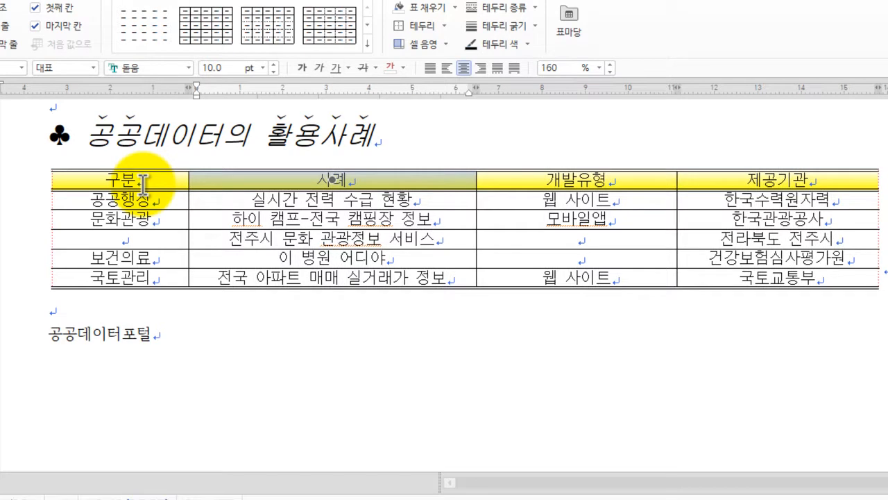
Step: Narrow the 개발유형 column to about 3 cm, letting the 제공기관 column shift along with it
{"action": "key", "text": "Right"}
{"action": "key", "text": "ctrl+Left"}
{"action": "key", "text": "ctrl+Left"}
{"action": "key", "text": "ctrl+Left"}
{"action": "key", "text": "ctrl+Left"}
{"action": "key", "text": "ctrl+Left"}
{"action": "key", "text": "ctrl+Left"}
{"action": "key", "text": "ctrl+Left"}
{"action": "key", "text": "ctrl+Left"}
{"action": "key", "text": "ctrl+Left"}
{"action": "key", "text": "ctrl+Left"}
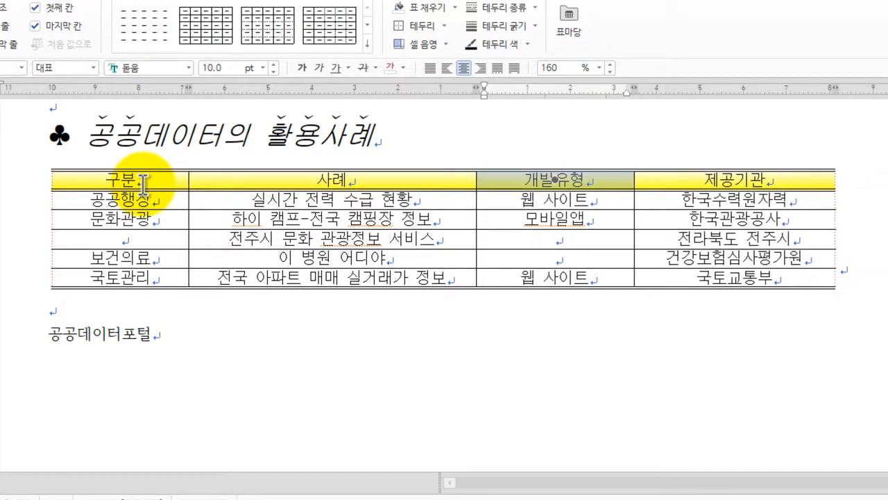
{"action": "key", "text": "ctrl+Left"}
{"action": "key", "text": "ctrl+Left"}
{"action": "key", "text": "ctrl+Left"}
{"action": "key", "text": "ctrl+Left"}
{"action": "key", "text": "ctrl+Left"}
{"action": "key", "text": "ctrl+Left"}
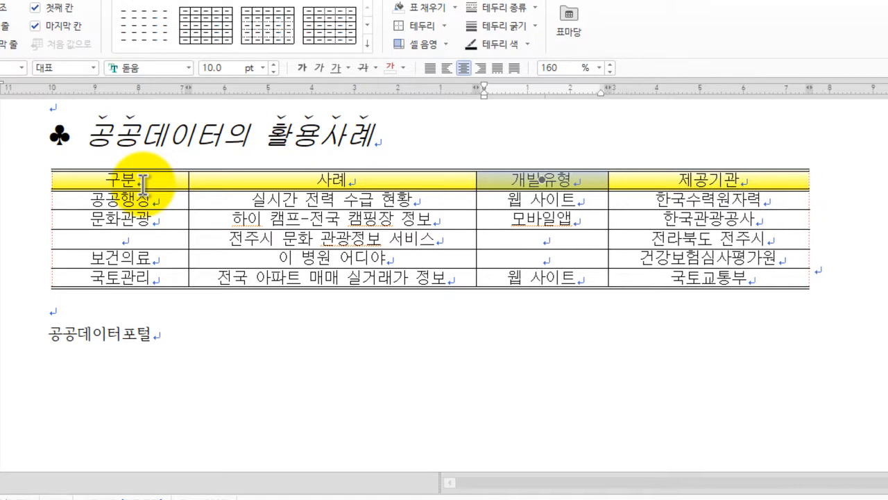
Step: Widen the 제공기관 column to about 5.4 cm, extending the table's right edge
{"action": "key", "text": "Right"}
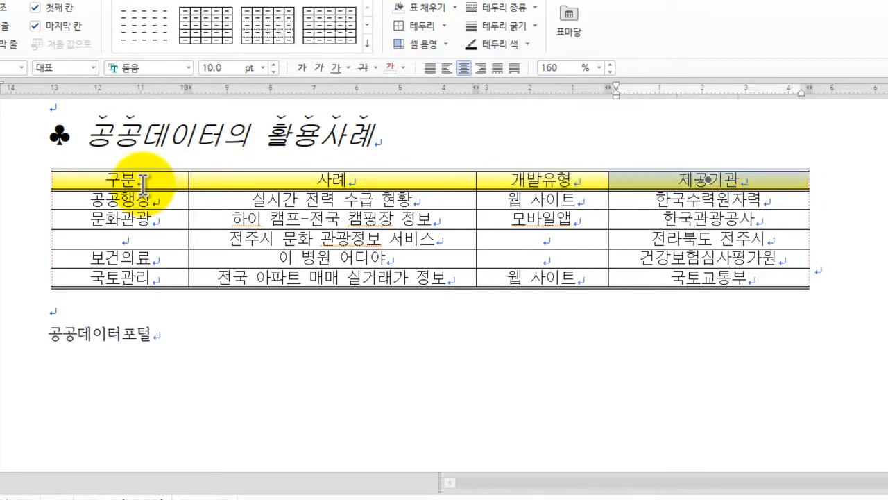
{"action": "key", "text": "ctrl+Right"}
{"action": "key", "text": "ctrl+Right"}
{"action": "key", "text": "ctrl+Right"}
{"action": "key", "text": "ctrl+Right"}
{"action": "key", "text": "ctrl+Right"}
{"action": "key", "text": "ctrl+Right"}
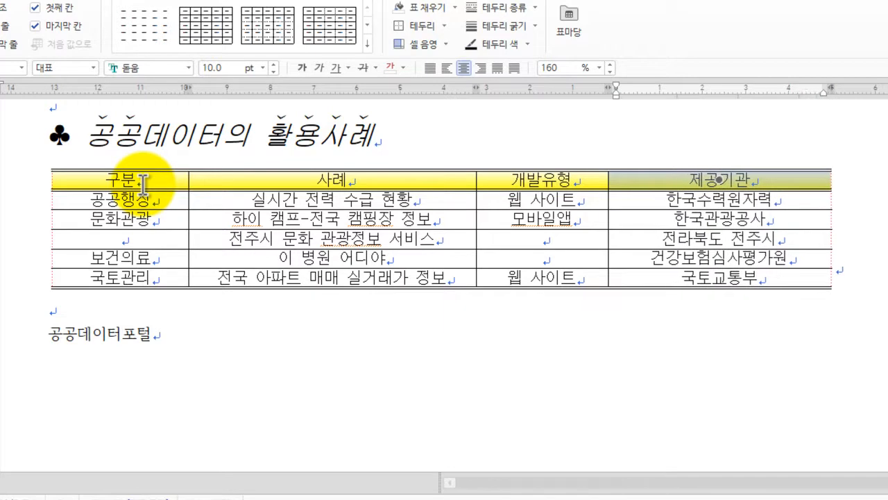
{"action": "key", "text": "ctrl+Right"}
{"action": "key", "text": "ctrl+Right"}
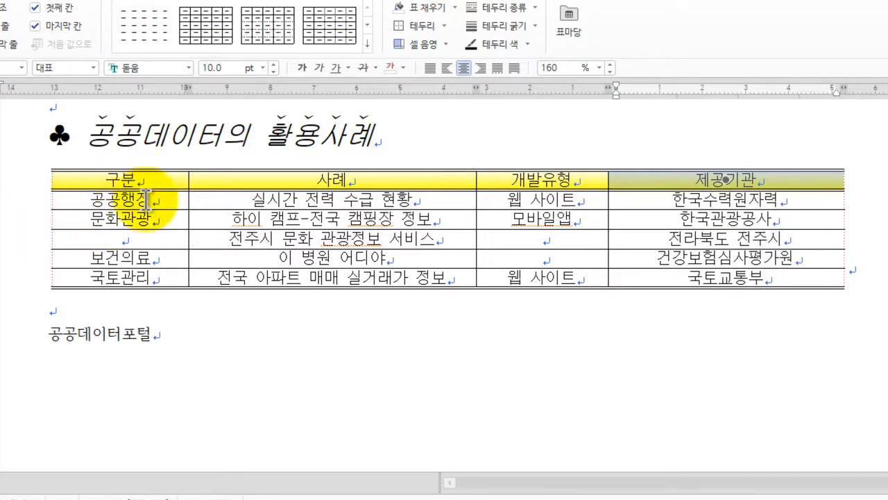
Step: Merge the 문화관광 cell with the empty cell below it, and the 모바일앱 cell with the two empty cells below it
{"action": "left_click_drag", "start_coordinate": [154, 221], "coordinate": [152, 241]}
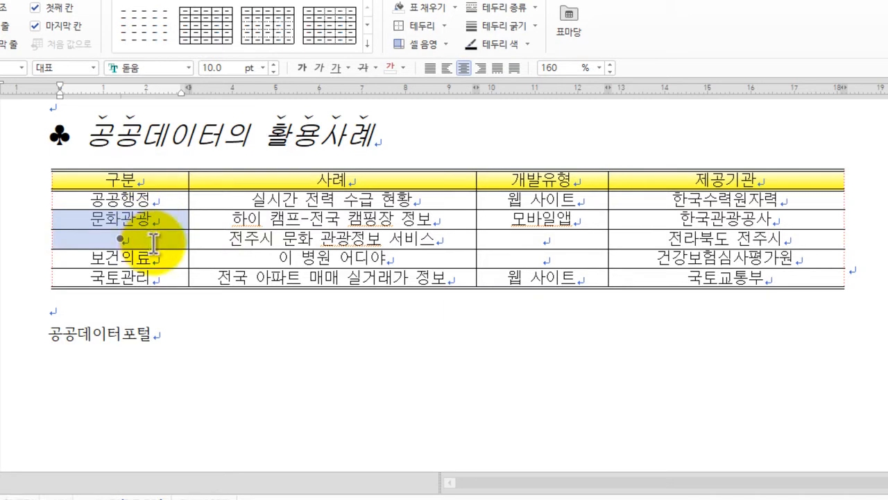
{"action": "right_click", "coordinate": [167, 246]}
{"action": "left_click", "coordinate": [239, 416]}
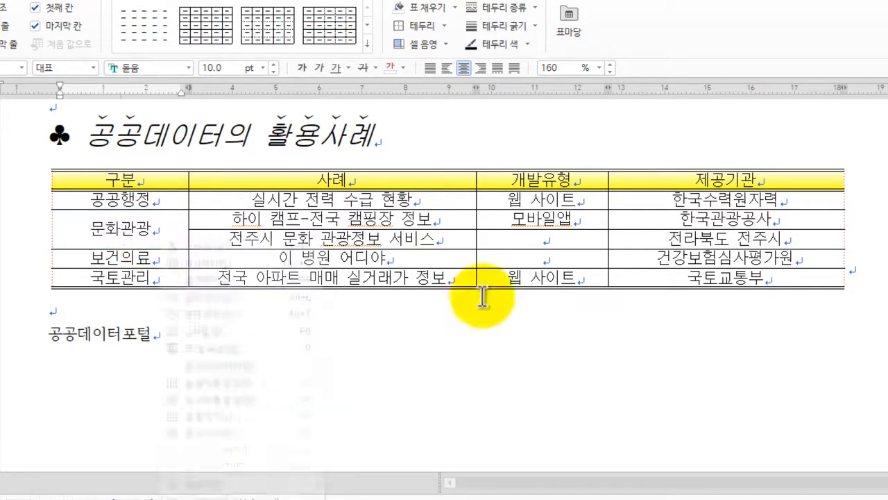
{"action": "left_click_drag", "start_coordinate": [565, 221], "coordinate": [551, 256]}
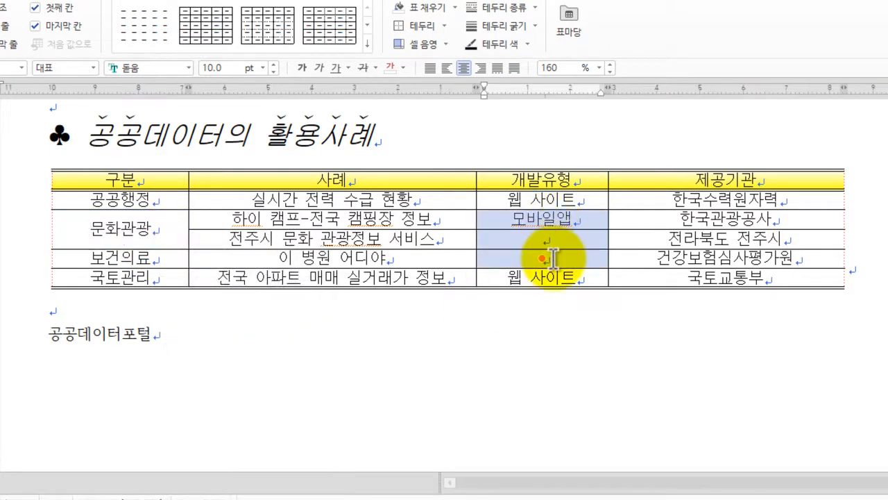
{"action": "right_click", "coordinate": [552, 258]}
{"action": "left_click", "coordinate": [645, 441]}
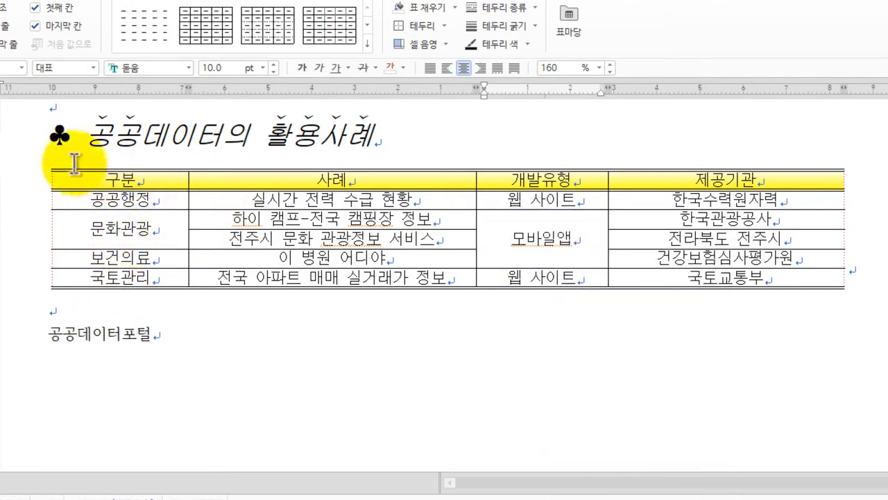
Step: Increase the height of all table rows to about 0.55 cm each and deselect the table cells
{"action": "left_click_drag", "start_coordinate": [76, 173], "coordinate": [142, 276]}
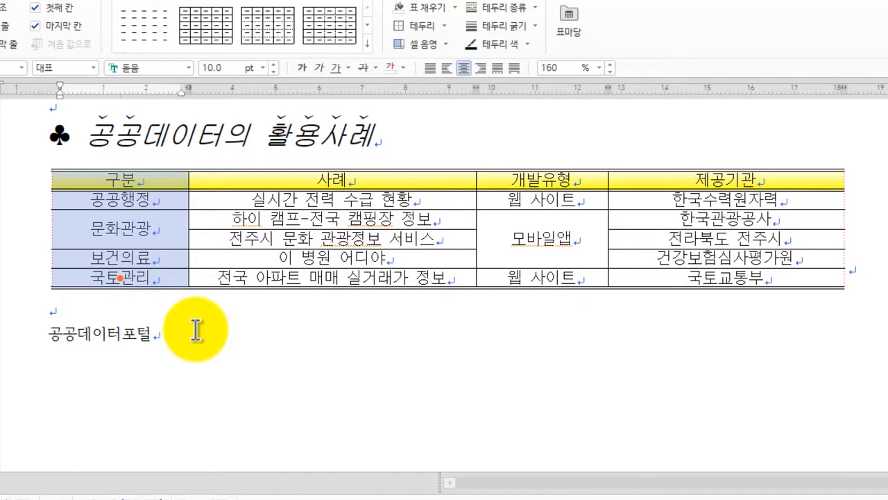
{"action": "key", "text": "ctrl+Down"}
{"action": "key", "text": "ctrl+Down"}
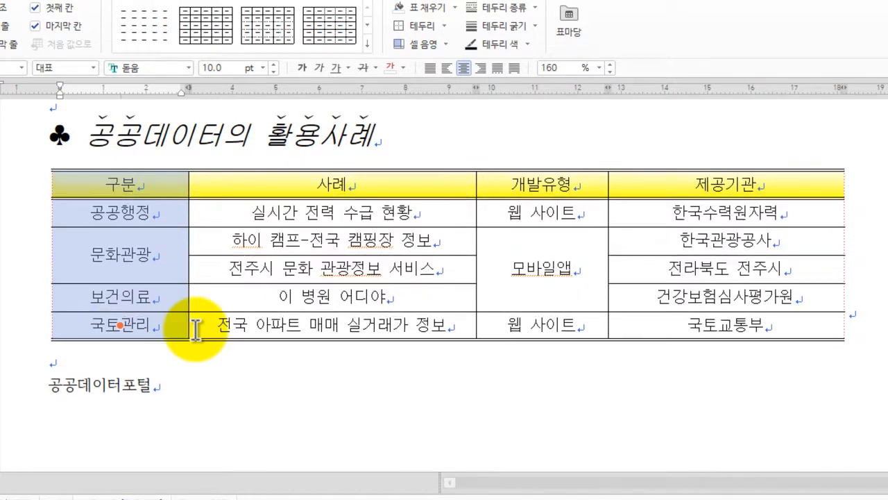
{"action": "key", "text": "ctrl+Up"}
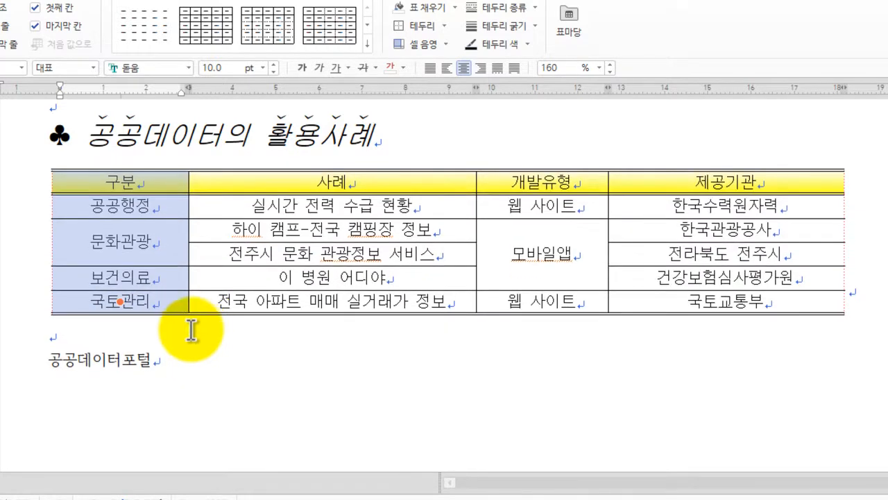
{"action": "left_click", "coordinate": [166, 342]}
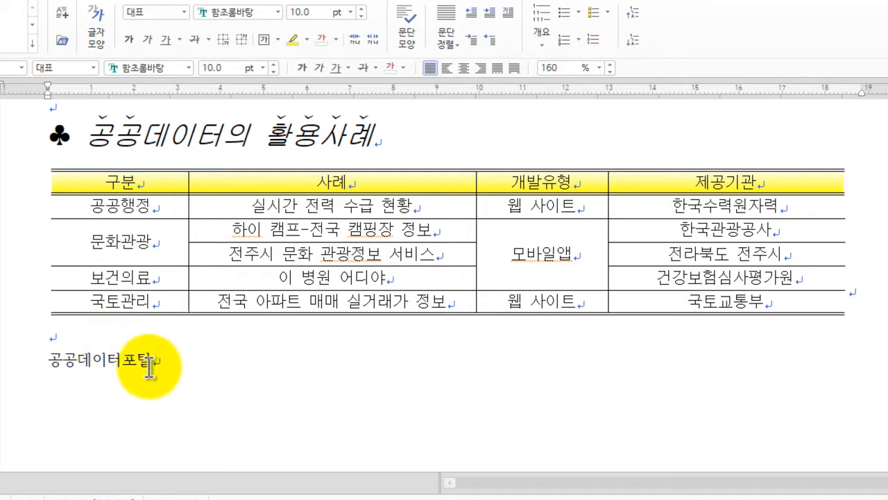
Step: Set the base size of the 공공데이터포털 text below the table to 24 pt in its 글자 모양 settings
{"action": "left_click_drag", "start_coordinate": [49, 359], "coordinate": [183, 361]}
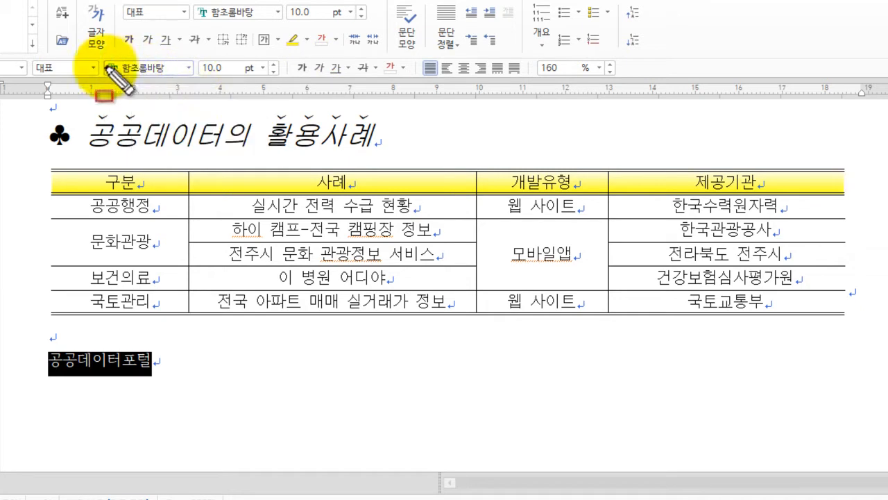
{"action": "mouse_move", "coordinate": [2, 49]}
{"action": "left_mouse_down"}
{"action": "mouse_move", "coordinate": [363, 87]}
{"action": "mouse_move", "coordinate": [624, 87]}
{"action": "left_mouse_up"}
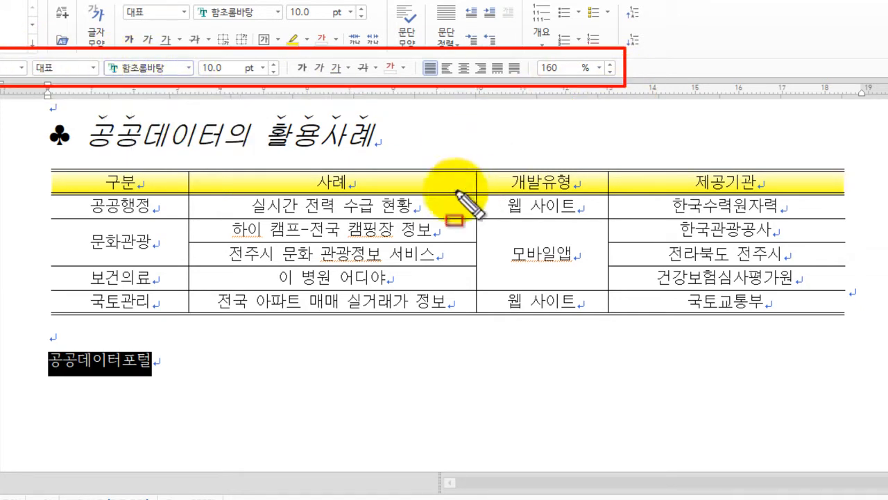
{"action": "key", "text": "Escape"}
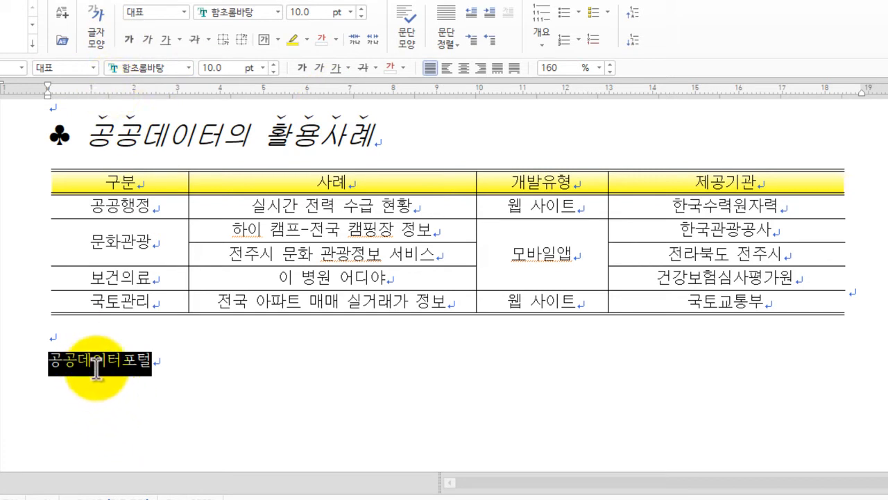
{"action": "right_click", "coordinate": [98, 371]}
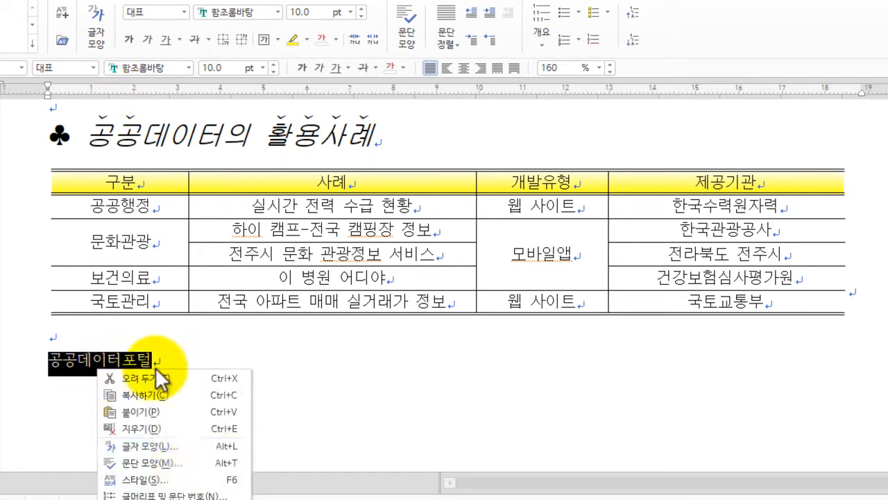
{"action": "left_click", "coordinate": [182, 450]}
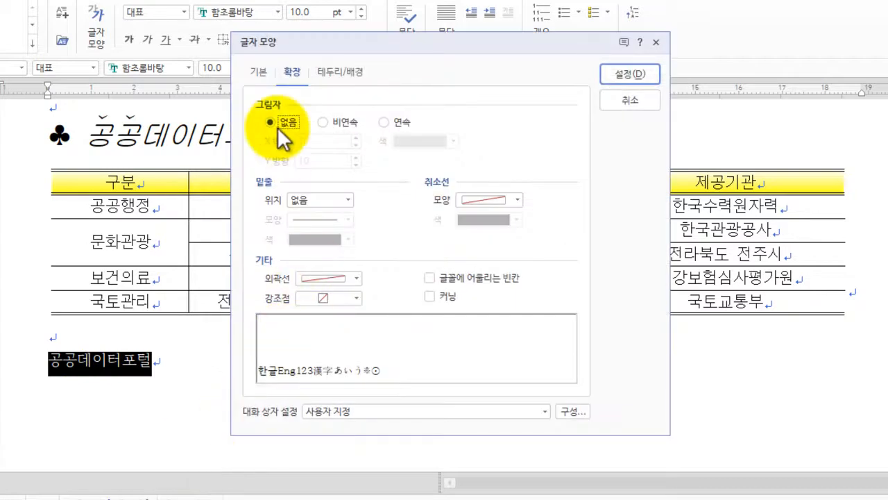
{"action": "left_click", "coordinate": [260, 72]}
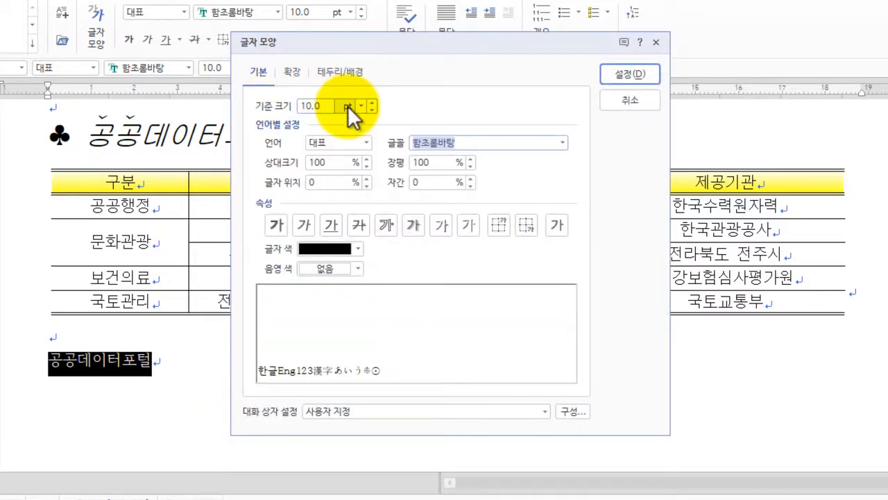
{"action": "left_click", "coordinate": [318, 105]}
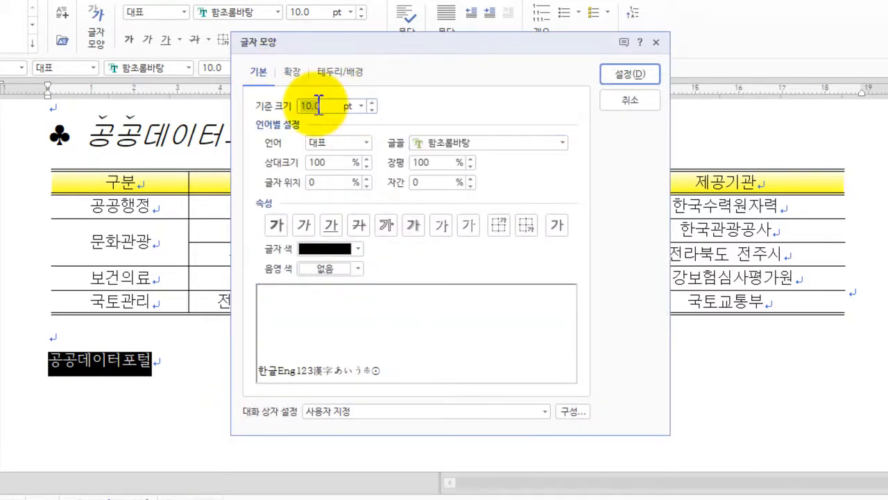
{"action": "type", "text": "24"}
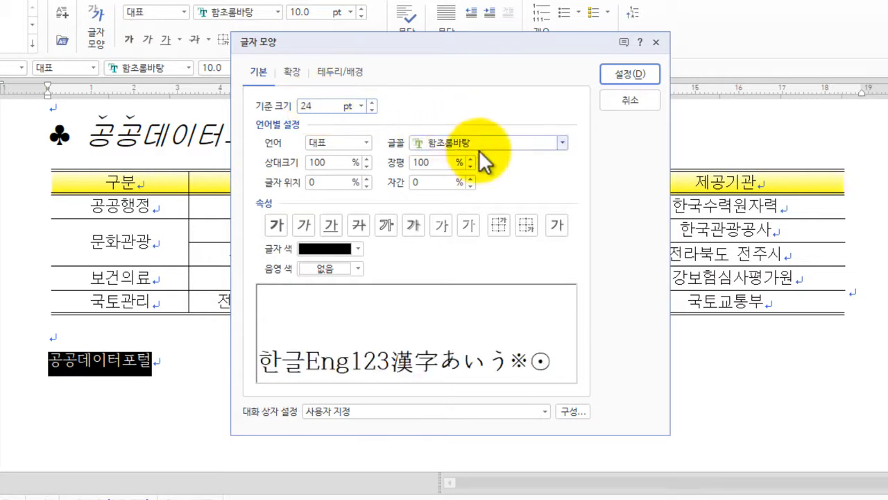
Step: Make the 공공데이터포털 text bold 굴림 with 120% 장평, apply the settings and right-align the line
{"action": "left_click", "coordinate": [563, 150]}
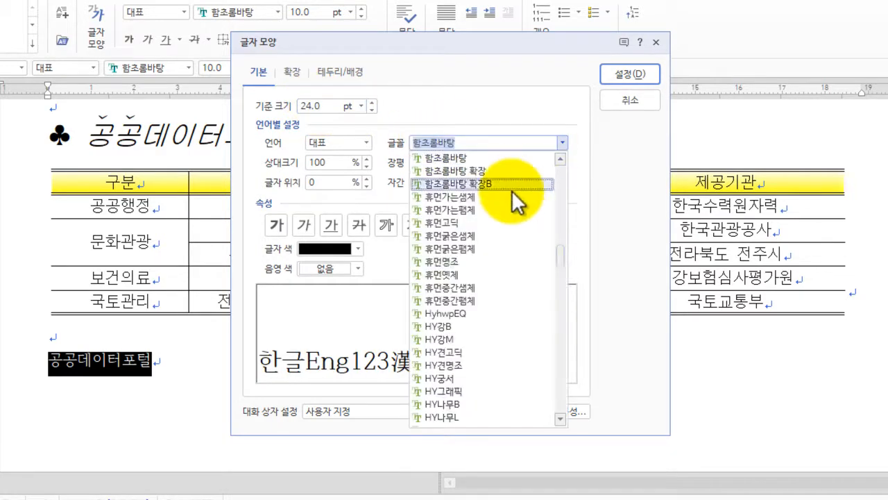
{"action": "left_click_drag", "start_coordinate": [565, 262], "coordinate": [562, 173]}
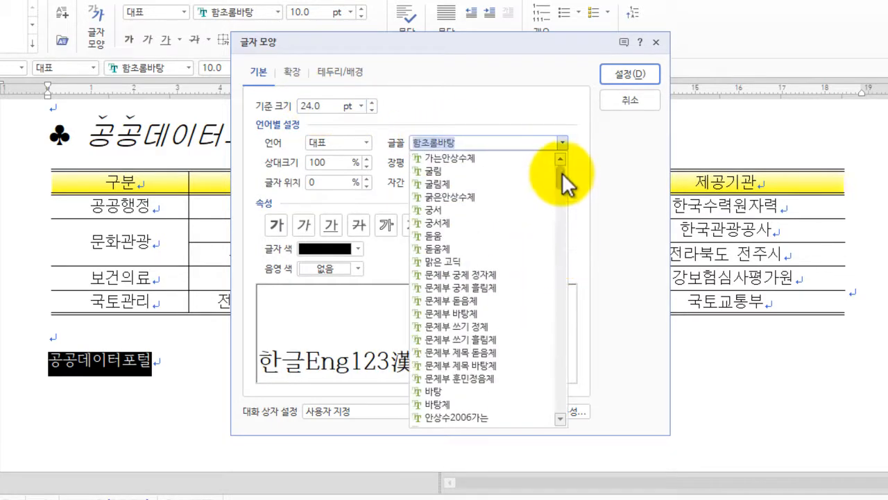
{"action": "left_click", "coordinate": [447, 170]}
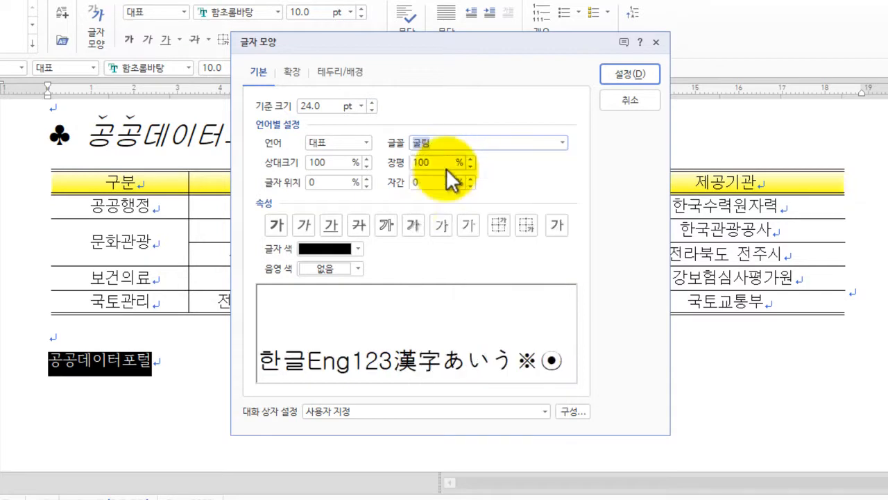
{"action": "left_click", "coordinate": [276, 225]}
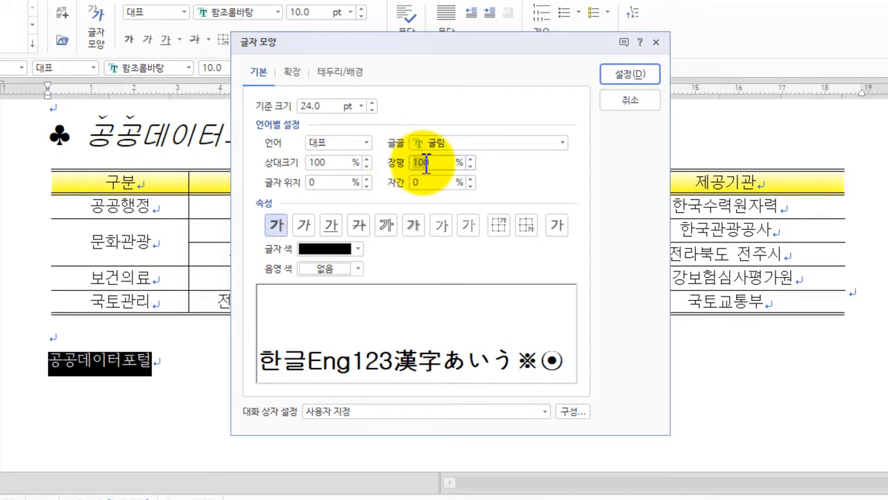
{"action": "type", "text": "120"}
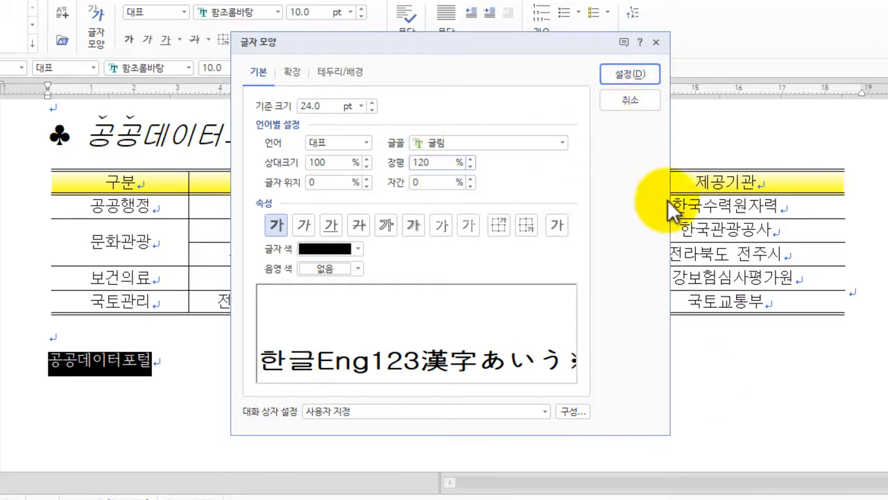
{"action": "left_click", "coordinate": [641, 71]}
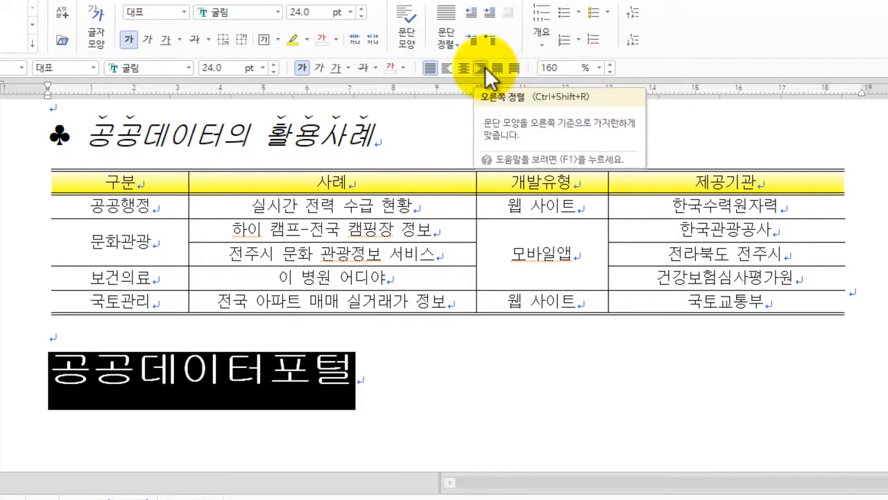
{"action": "left_click", "coordinate": [480, 68]}
{"action": "left_click", "coordinate": [464, 396]}
Step: Open the 쪽 번호 매기기 settings, place the number at the page's bottom right and choose the ①,②,③ number shape
{"action": "scroll", "coordinate": [466, 396], "scroll_direction": "down", "scroll_amount": 1}
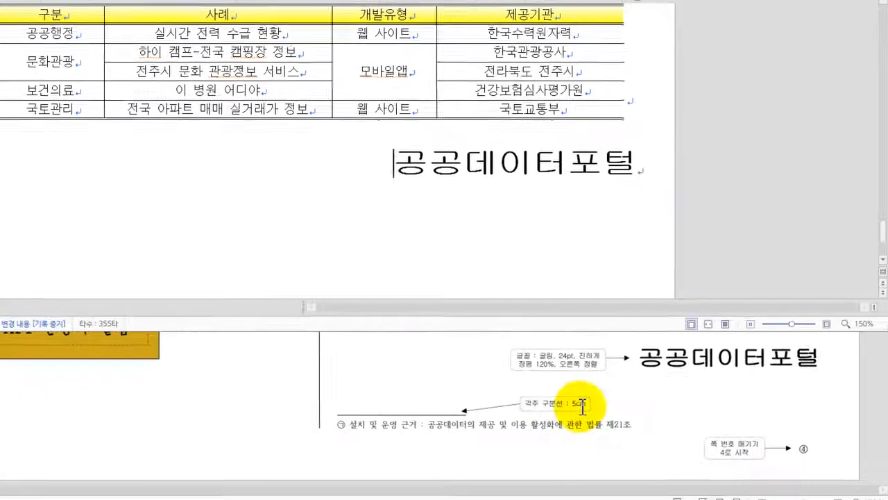
{"action": "scroll", "coordinate": [299, 208], "scroll_direction": "down", "scroll_amount": 2}
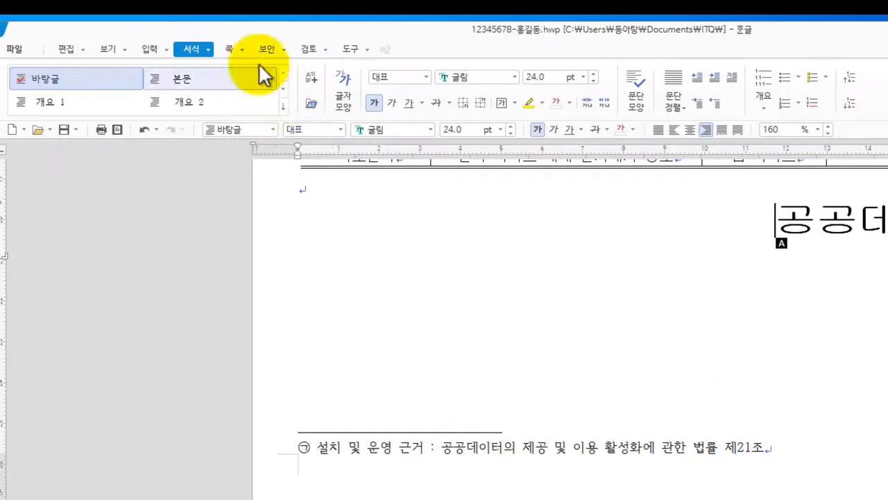
{"action": "left_click", "coordinate": [244, 48]}
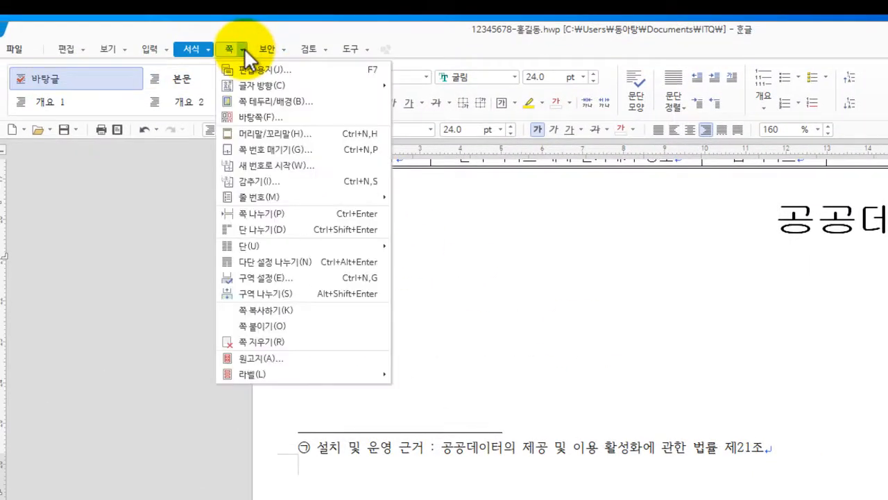
{"action": "left_click", "coordinate": [252, 147]}
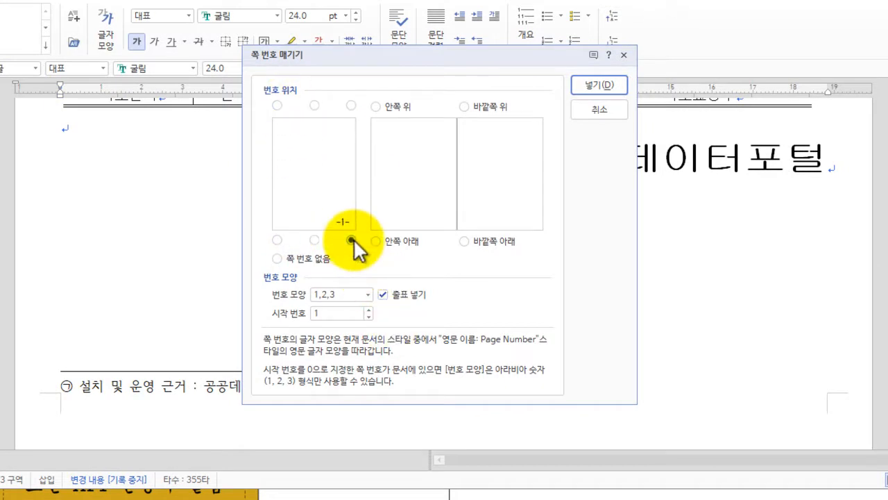
{"action": "left_click", "coordinate": [369, 294]}
{"action": "left_click", "coordinate": [347, 319]}
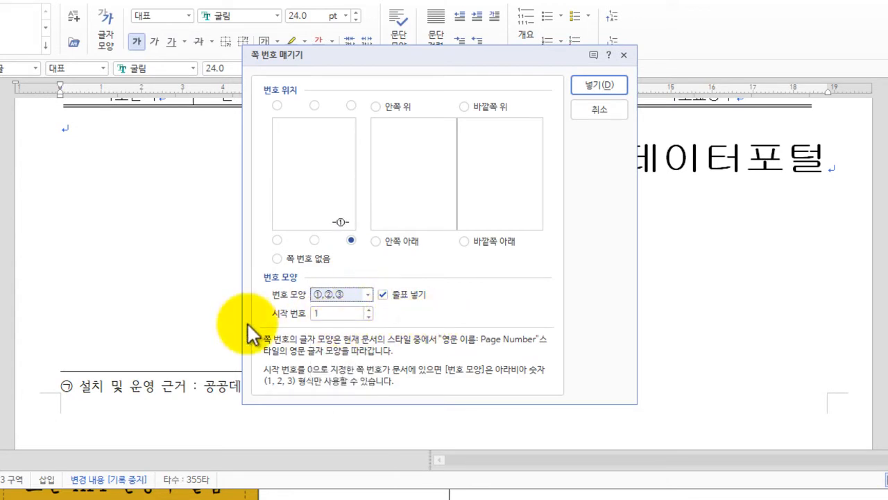
Step: Set the starting page number to 4 and insert the page numbering
{"action": "left_click_drag", "start_coordinate": [262, 301], "coordinate": [384, 332]}
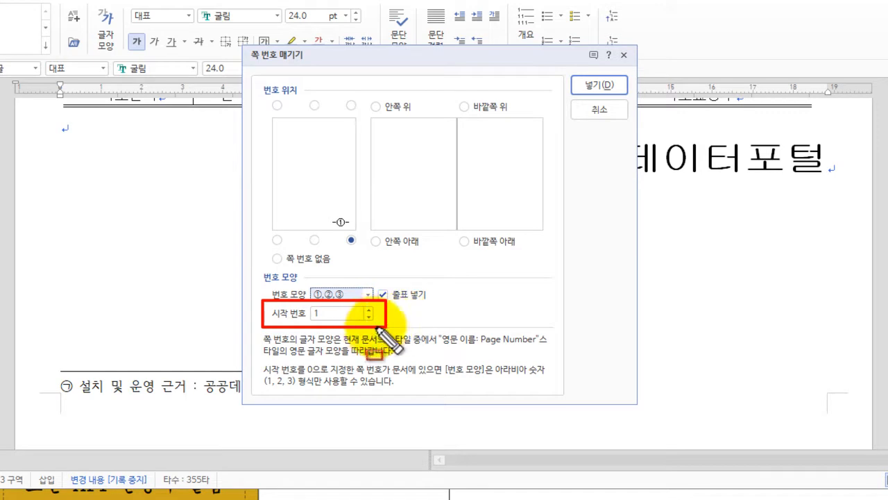
{"action": "key", "text": "Escape"}
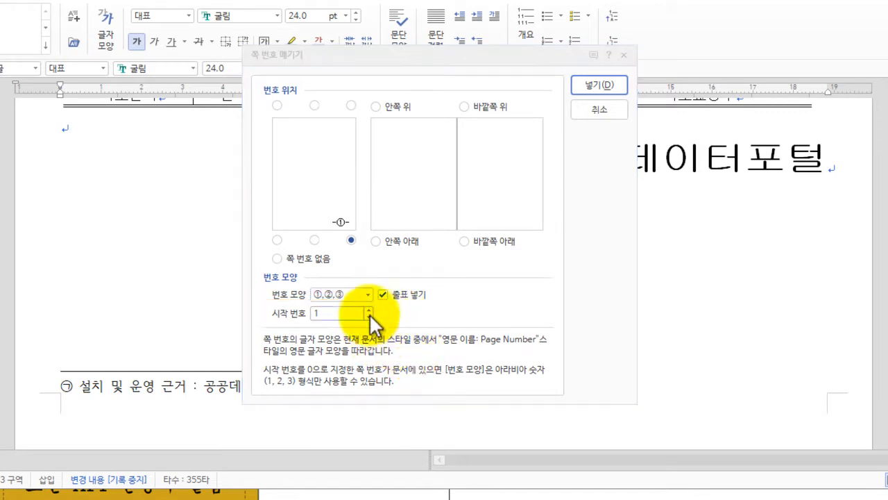
{"action": "left_click", "coordinate": [369, 310]}
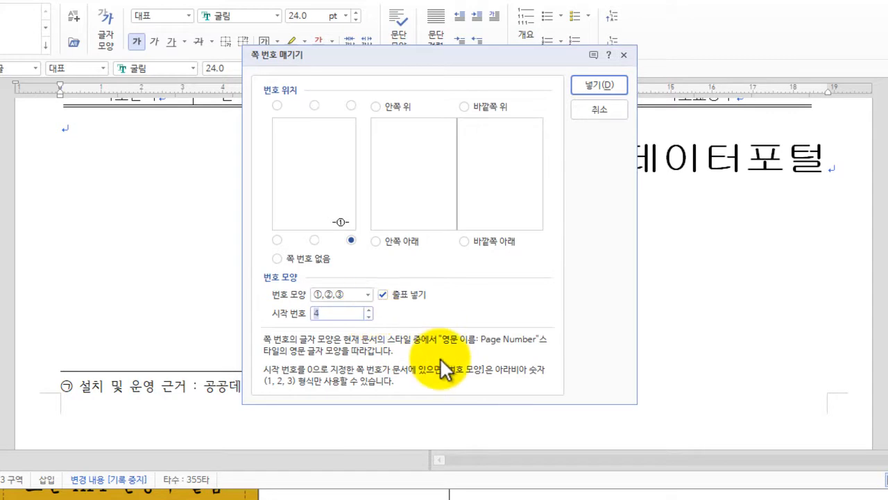
{"action": "left_click", "coordinate": [597, 85]}
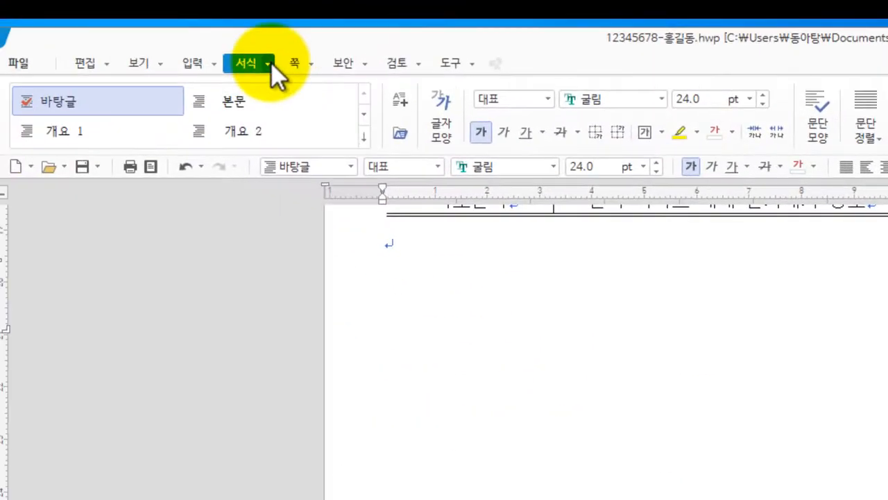
{"action": "left_click", "coordinate": [270, 63]}
{"action": "left_click", "coordinate": [253, 63]}
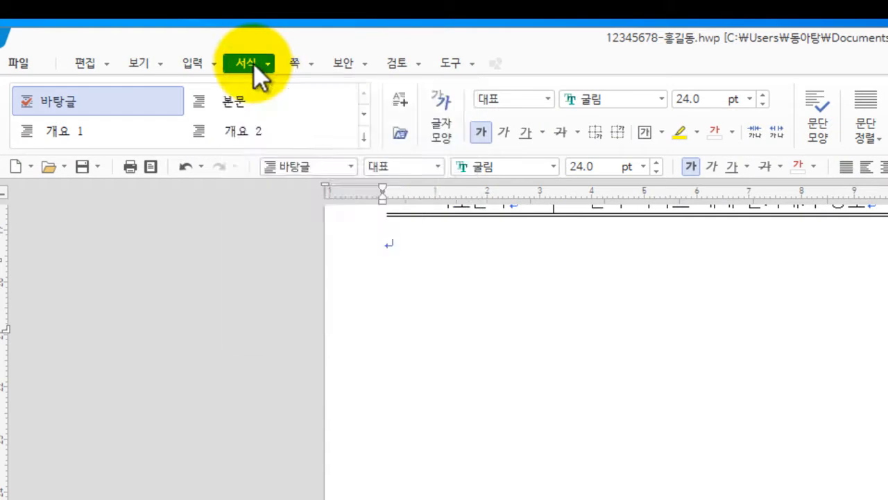
Step: Try a starting number of 1 with the ①,②,③ shape in the 쪽 번호 매기기 settings
{"action": "left_click", "coordinate": [300, 65]}
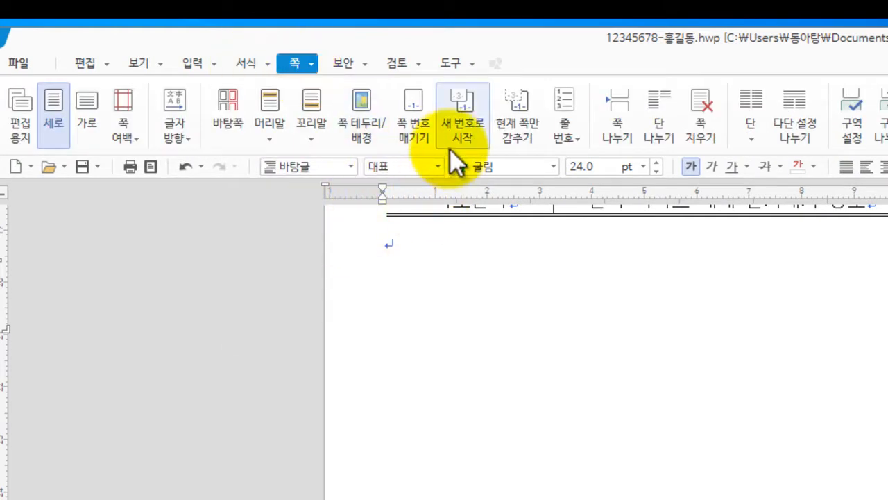
{"action": "key", "text": "ctrl+shift+d"}
{"action": "mouse_move", "coordinate": [439, 75]}
{"action": "left_mouse_down"}
{"action": "mouse_move", "coordinate": [506, 181]}
{"action": "mouse_move", "coordinate": [498, 154]}
{"action": "left_mouse_up"}
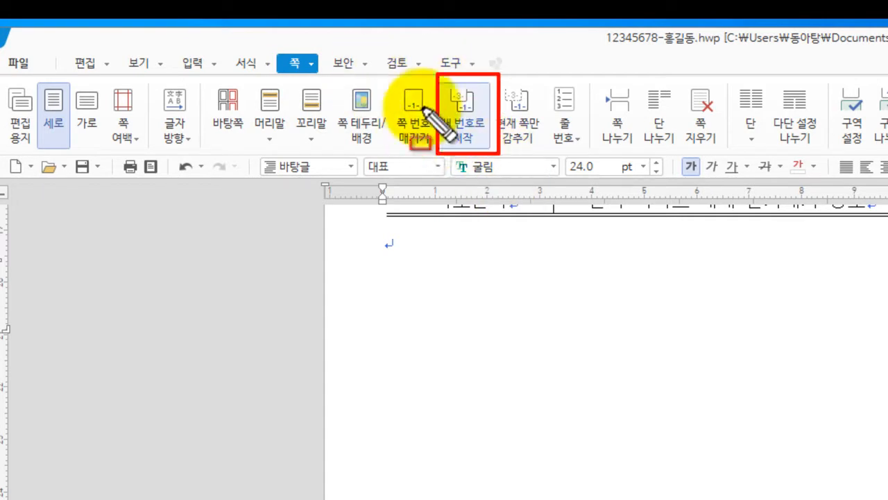
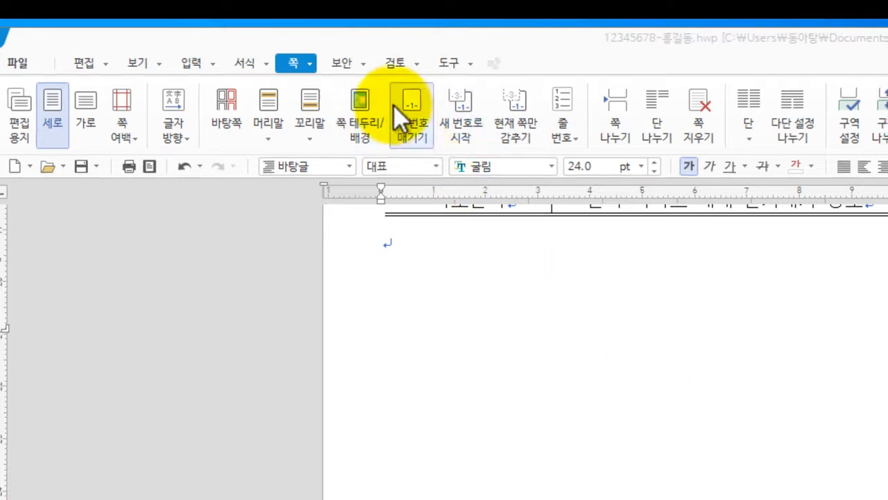
{"action": "left_click", "coordinate": [399, 108]}
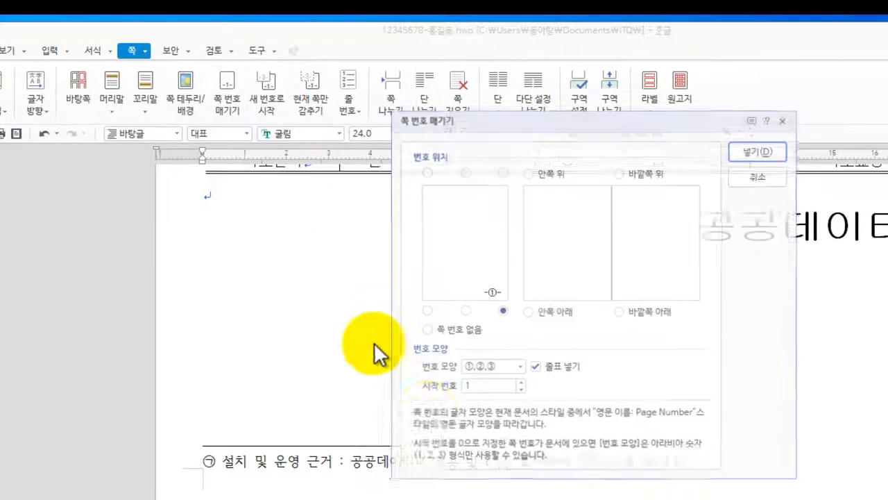
{"action": "left_click", "coordinate": [520, 389]}
{"action": "left_click", "coordinate": [520, 389]}
{"action": "left_click", "coordinate": [520, 389]}
{"action": "left_click", "coordinate": [519, 389]}
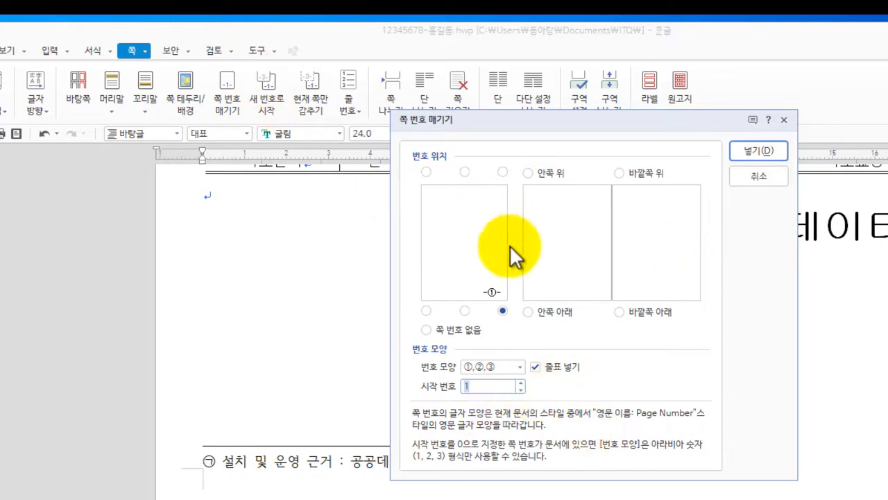
{"action": "left_click", "coordinate": [756, 151]}
{"action": "left_click", "coordinate": [268, 93]}
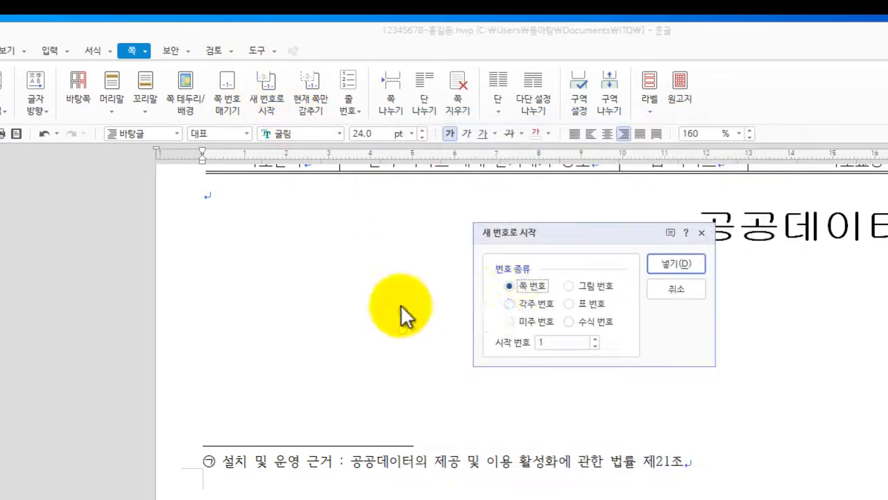
{"action": "left_click", "coordinate": [594, 339]}
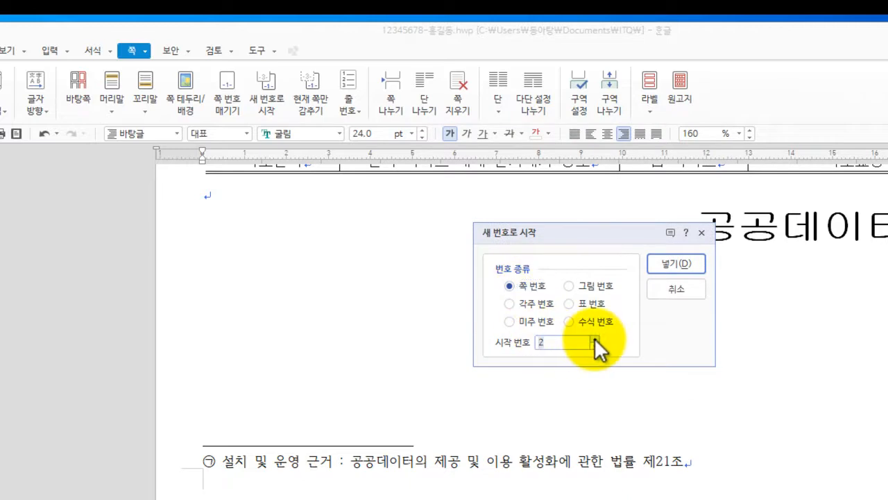
{"action": "left_click", "coordinate": [668, 295]}
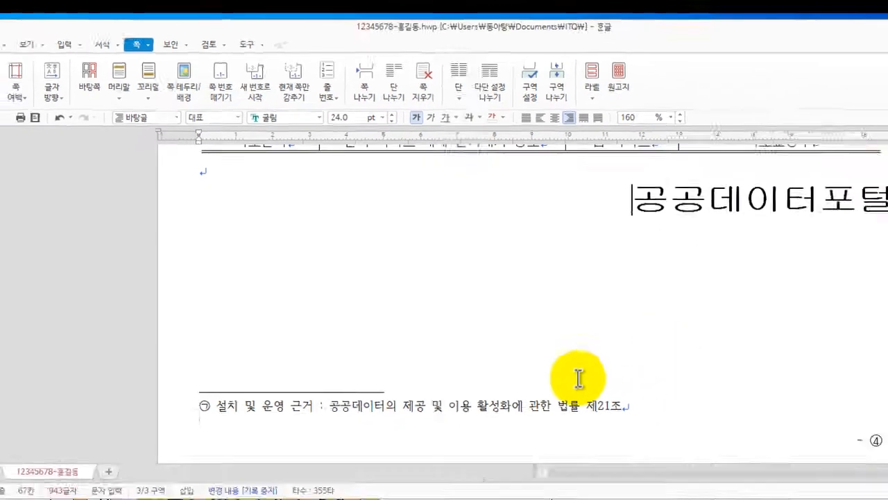
Step: Review the overall layout of the finished document, then examine the last page's headings, table and closing text
{"action": "scroll", "coordinate": [462, 266], "scroll_direction": "up", "scroll_amount": 10}
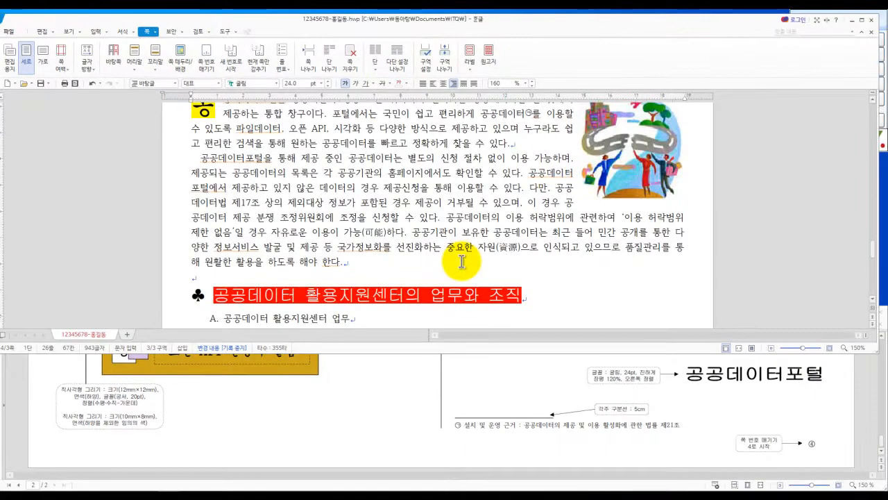
{"action": "scroll", "coordinate": [462, 262], "scroll_direction": "down", "scroll_amount": 5}
{"action": "scroll", "coordinate": [458, 229], "scroll_direction": "down", "scroll_amount": 4, "text": "ctrl"}
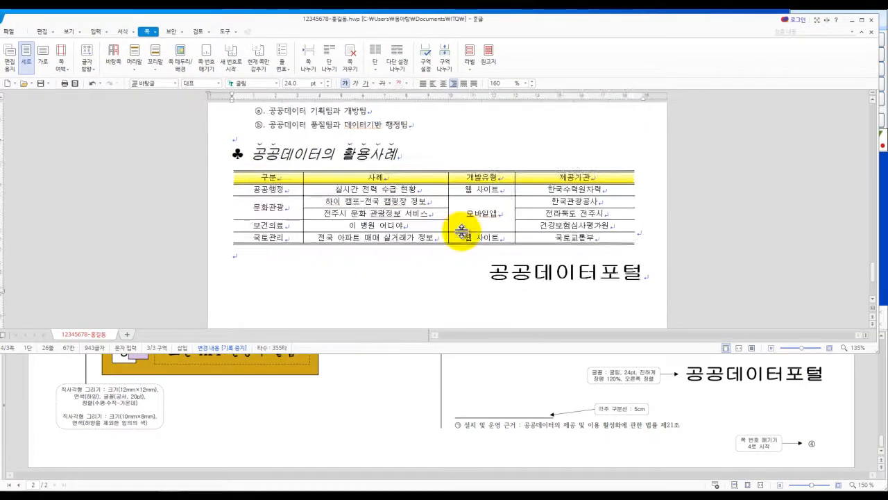
{"action": "scroll", "coordinate": [461, 231], "scroll_direction": "down", "scroll_amount": 1, "text": "ctrl"}
{"action": "scroll", "coordinate": [461, 231], "scroll_direction": "down", "scroll_amount": 1}
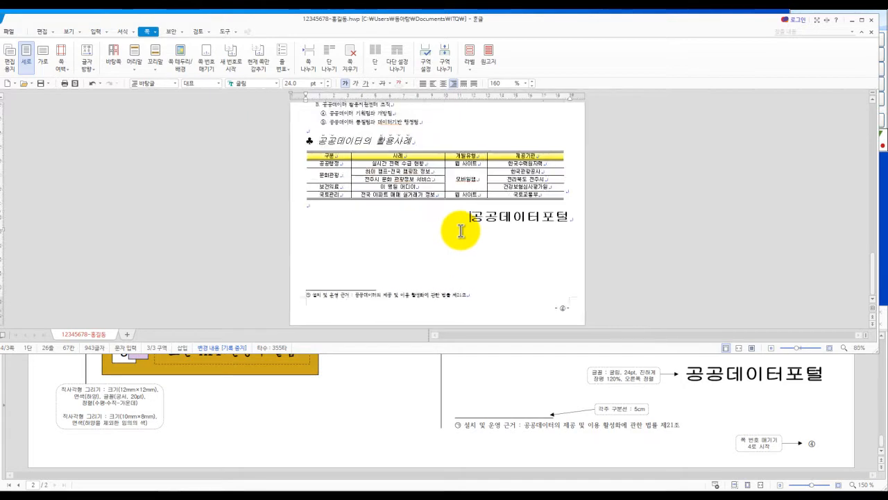
{"action": "scroll", "coordinate": [460, 232], "scroll_direction": "down", "scroll_amount": 3, "text": "ctrl"}
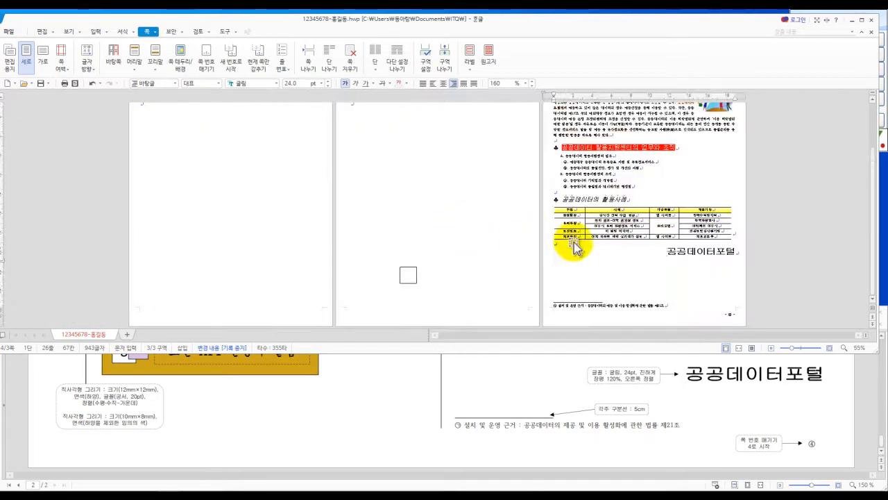
{"action": "scroll", "coordinate": [574, 246], "scroll_direction": "up", "scroll_amount": 5}
{"action": "scroll", "coordinate": [611, 242], "scroll_direction": "down", "scroll_amount": 1, "text": "ctrl"}
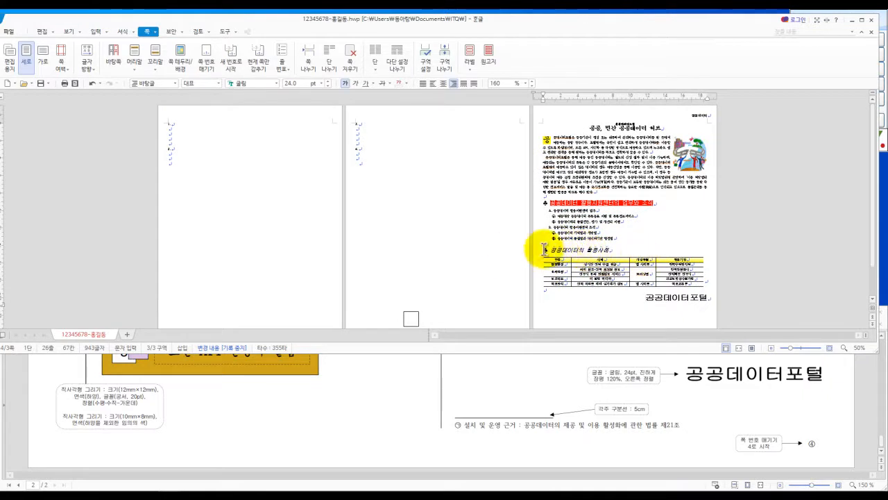
{"action": "scroll", "coordinate": [551, 248], "scroll_direction": "up", "scroll_amount": 10, "text": "ctrl"}
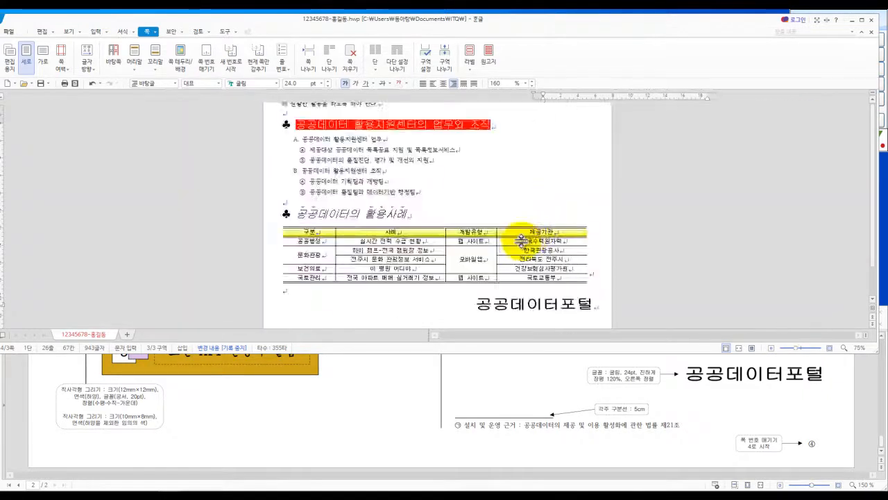
{"action": "scroll", "coordinate": [505, 256], "scroll_direction": "up", "scroll_amount": 3, "text": "ctrl"}
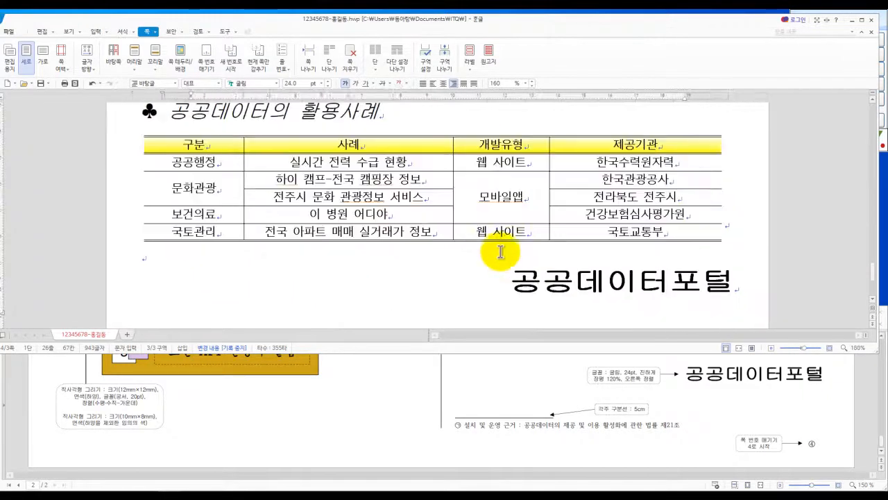
{"action": "scroll", "coordinate": [502, 248], "scroll_direction": "up", "scroll_amount": 10}
{"action": "scroll", "coordinate": [502, 222], "scroll_direction": "down", "scroll_amount": 15}
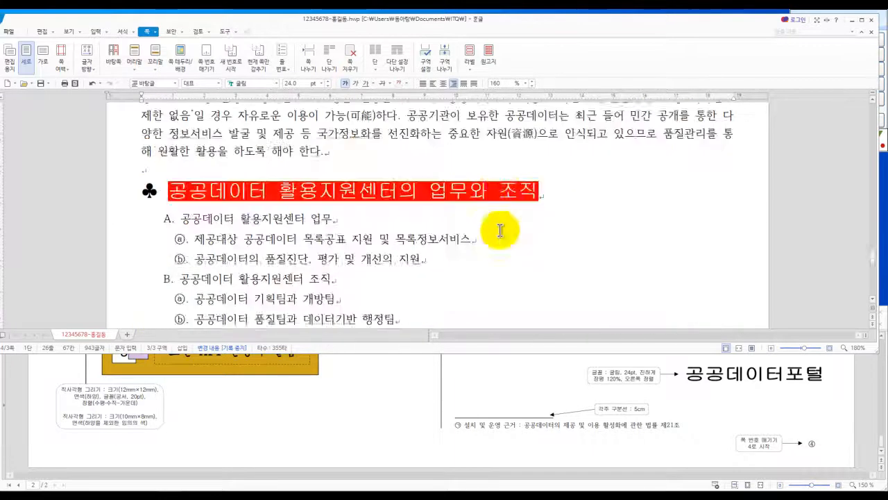
Step: Undo the page numbering and the right alignment of the 공공데이터포털 line below the table
{"action": "key", "text": "ctrl+z"}
{"action": "key", "text": "ctrl+z"}
{"action": "key", "text": "ctrl+z"}
{"action": "key", "text": "ctrl+z"}
{"action": "key", "text": "ctrl+z"}
{"action": "key", "text": "ctrl+z"}
{"action": "key", "text": "ctrl+z"}
{"action": "key", "text": "ctrl+z"}
{"action": "key", "text": "ctrl+z"}
{"action": "key", "text": "ctrl+z"}
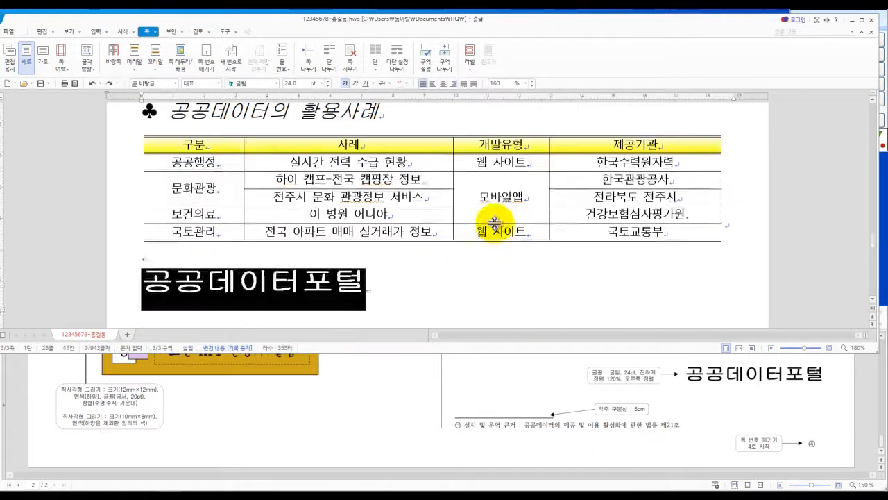
Step: Undo the character formatting of the 공공데이터포털 text and the cell merging and column resizing in the 활용사례 table
{"action": "key", "text": "ctrl+z"}
{"action": "key", "text": "ctrl+z"}
{"action": "key", "text": "ctrl+z"}
{"action": "key", "text": "ctrl+z"}
{"action": "key", "text": "ctrl+z"}
{"action": "key", "text": "ctrl+z"}
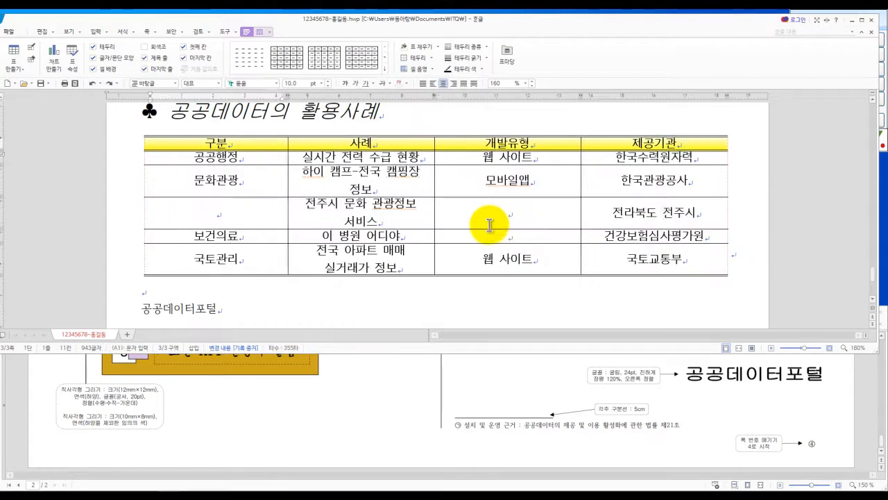
Step: Undo the table's border, fill and alignment formatting and the italic and emphasis marks of the 공공데이터의 활용사례 heading
{"action": "key", "text": "ctrl+z"}
{"action": "key", "text": "ctrl+z"}
{"action": "key", "text": "ctrl+z"}
{"action": "key", "text": "ctrl+z"}
{"action": "key", "text": "ctrl+z"}
{"action": "key", "text": "ctrl+z"}
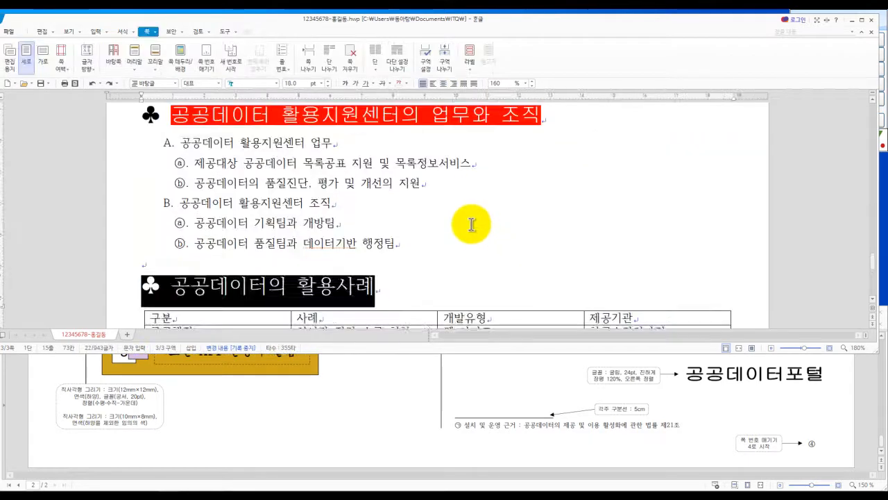
Step: Undo the remaining formatting of the 공공데이터의 활용사례 heading and the numbering of the list above it
{"action": "key", "text": "ctrl+z"}
{"action": "key", "text": "ctrl+z"}
{"action": "key", "text": "ctrl+z"}
{"action": "key", "text": "ctrl+z"}
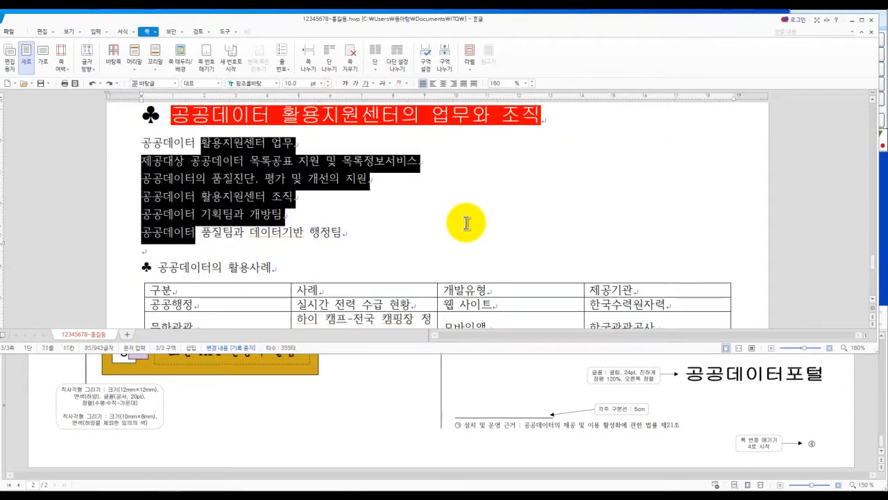
Step: Undo the formatting of the 공공데이터 활용지원센터의 업무와 조직 heading
{"action": "key", "text": "ctrl+z"}
{"action": "key", "text": "ctrl+z"}
{"action": "key", "text": "ctrl+z"}
{"action": "key", "text": "ctrl+z"}
{"action": "key", "text": "ctrl+z"}
{"action": "key", "text": "ctrl+z"}
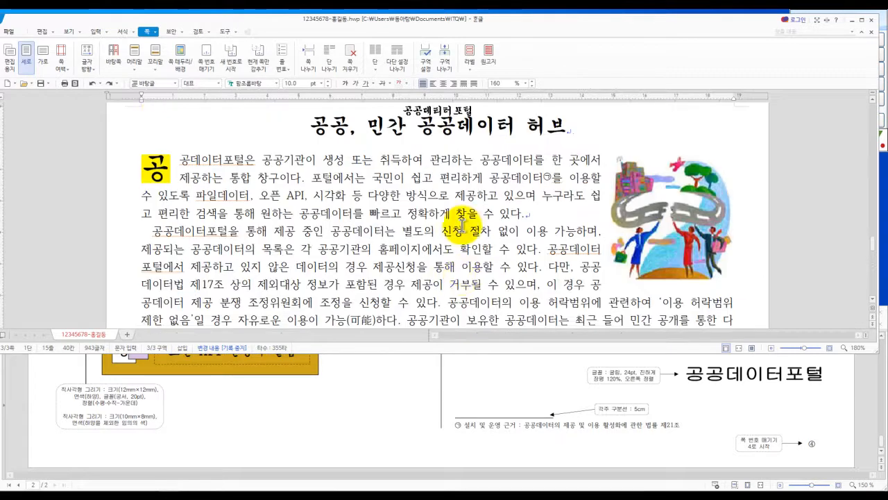
Step: Undo the picture beside the body text and the footnote containing 설치 및 운영 근거
{"action": "key", "text": "ctrl+z"}
{"action": "key", "text": "ctrl+z"}
{"action": "key", "text": "ctrl+z"}
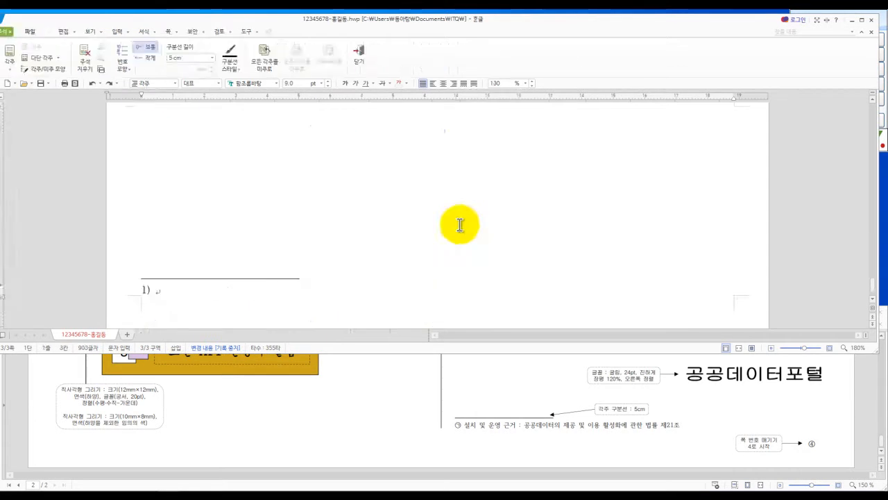
{"action": "key", "text": "ctrl+z"}
{"action": "key", "text": "ctrl+z"}
{"action": "key", "text": "ctrl+z"}
{"action": "key", "text": "ctrl+z"}
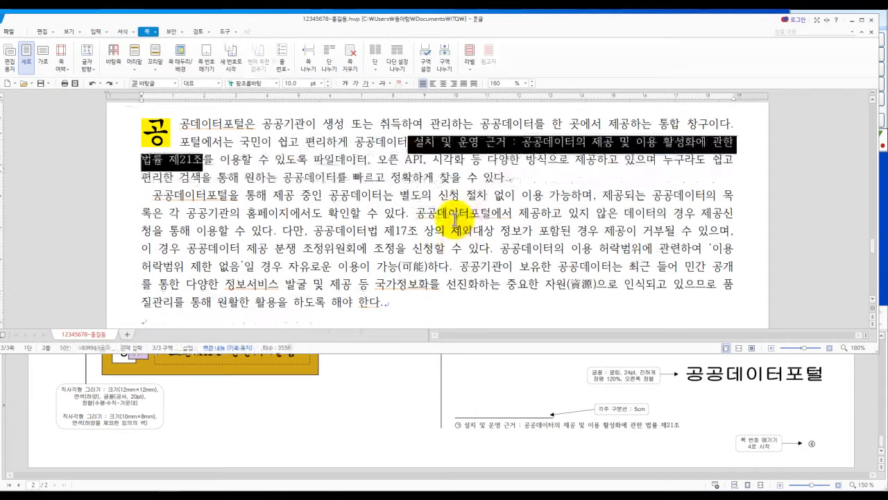
Step: Undo the drop cap in the first body paragraph and the 공공데이터포털 덧말 above the title
{"action": "scroll", "coordinate": [454, 219], "scroll_direction": "up", "scroll_amount": 2}
{"action": "scroll", "coordinate": [455, 219], "scroll_direction": "down", "scroll_amount": 3}
{"action": "scroll", "coordinate": [455, 219], "scroll_direction": "down", "scroll_amount": 7}
{"action": "scroll", "coordinate": [455, 220], "scroll_direction": "up", "scroll_amount": 9}
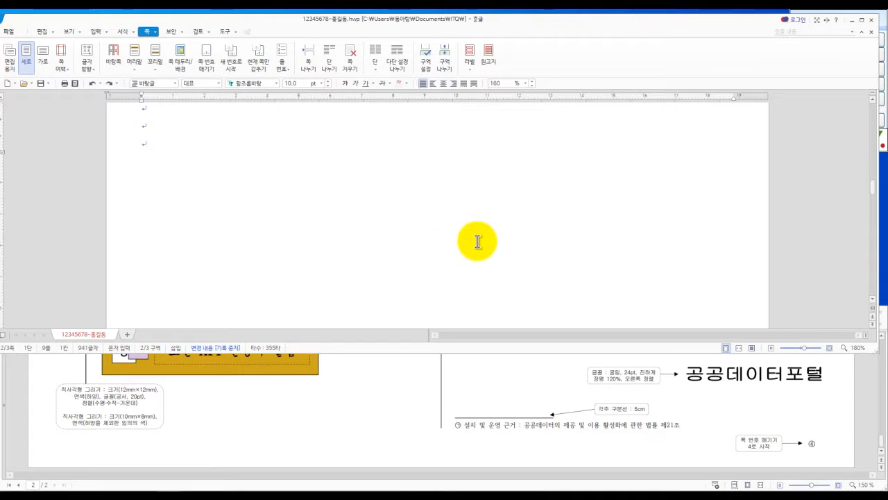
{"action": "key", "text": "ctrl+z"}
{"action": "key", "text": "ctrl+z"}
{"action": "key", "text": "ctrl+z"}
{"action": "key", "text": "ctrl+z"}
{"action": "key", "text": "ctrl+z"}
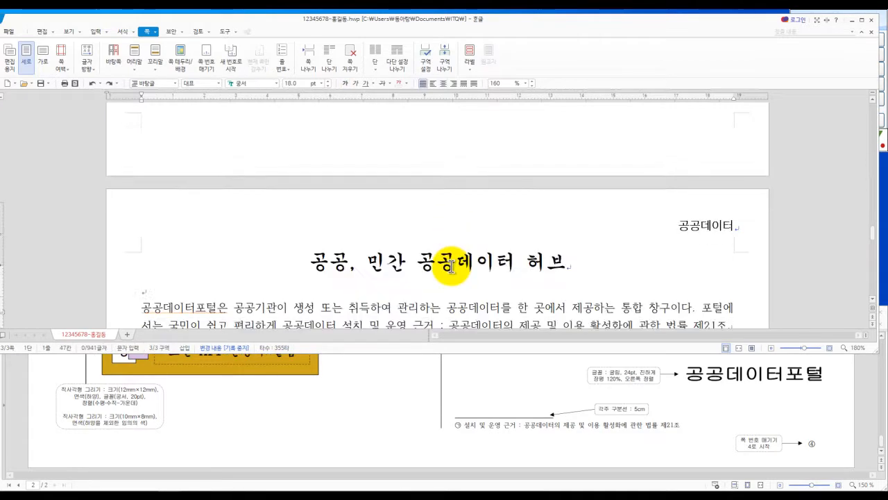
Step: Undo the formatting of the 공공, 민간 공공데이터 허브 title and the page header
{"action": "key", "text": "ctrl+z"}
{"action": "key", "text": "ctrl+z"}
{"action": "key", "text": "ctrl+z"}
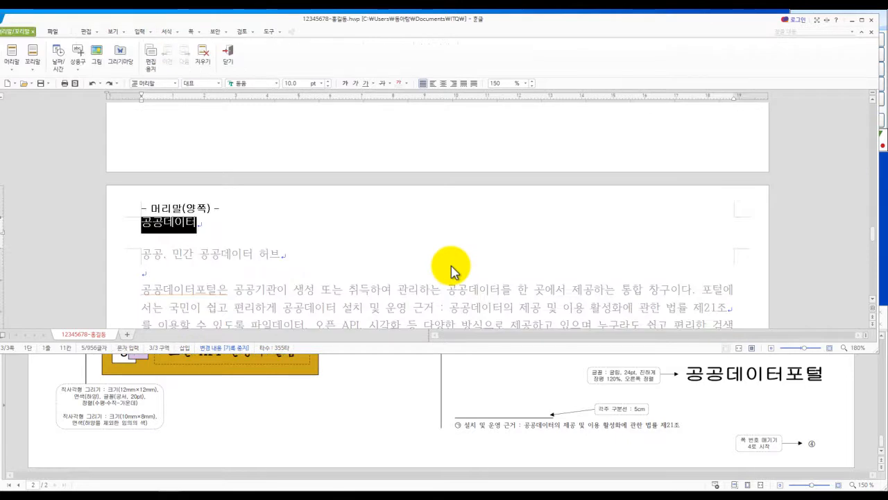
{"action": "key", "text": "ctrl+z"}
{"action": "key", "text": "ctrl+z"}
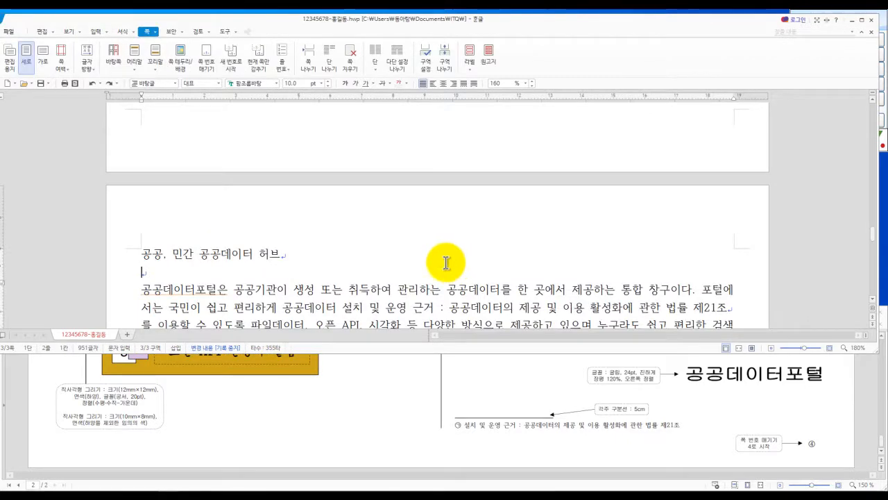
Step: Create a 머리말 for 양쪽 pages with (모양 없음) and enter 공공데이터 as its text
{"action": "scroll", "coordinate": [436, 266], "scroll_direction": "down", "scroll_amount": 15}
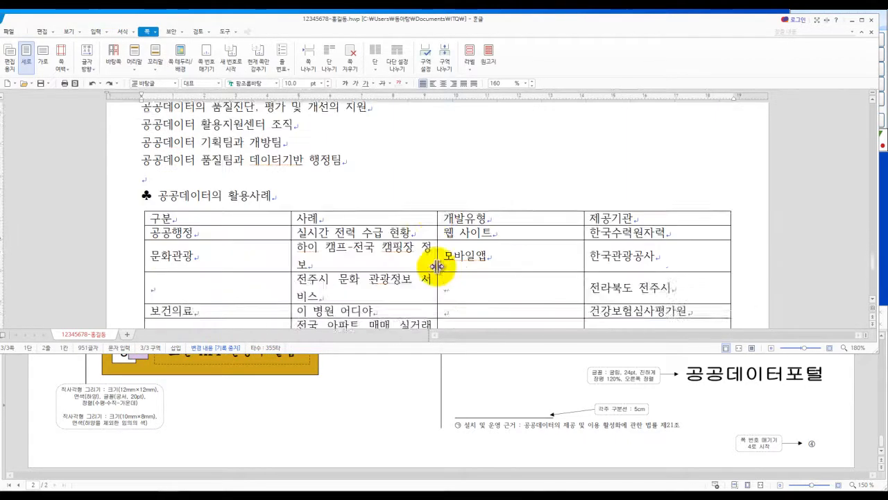
{"action": "scroll", "coordinate": [440, 269], "scroll_direction": "up", "scroll_amount": 15}
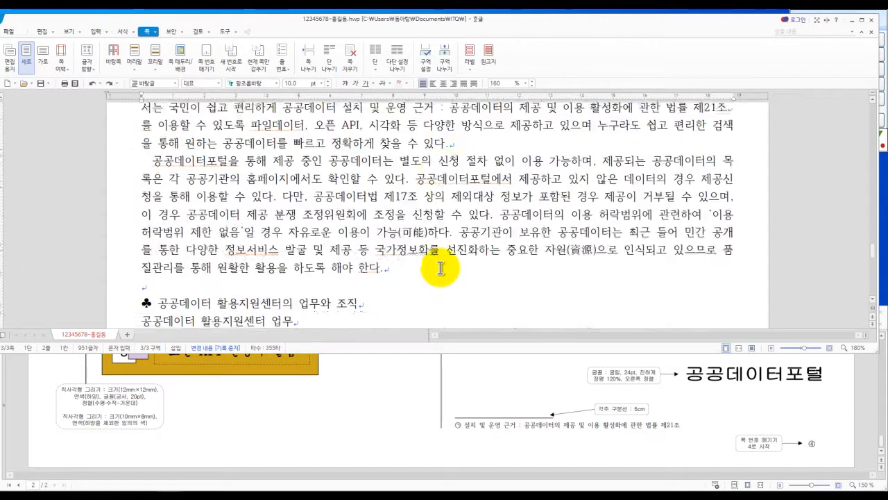
{"action": "scroll", "coordinate": [442, 266], "scroll_direction": "up", "scroll_amount": 1}
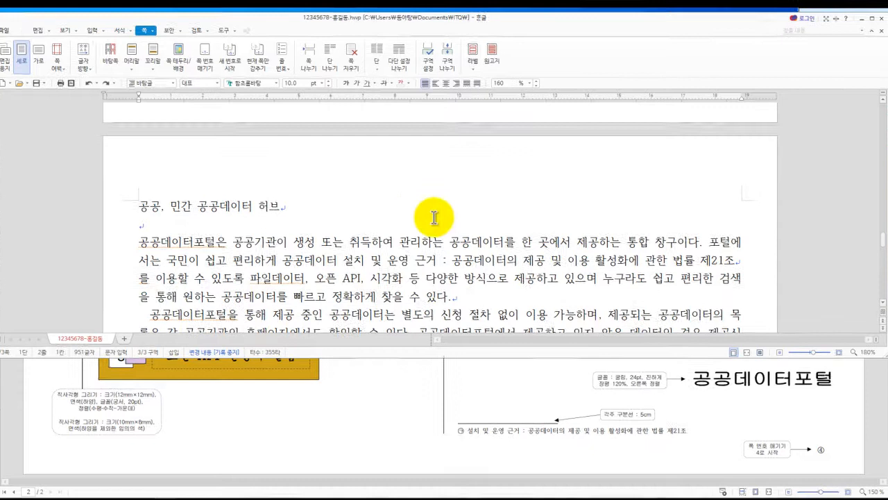
{"action": "key", "text": "ctrl+n"}
{"action": "key", "text": "h"}
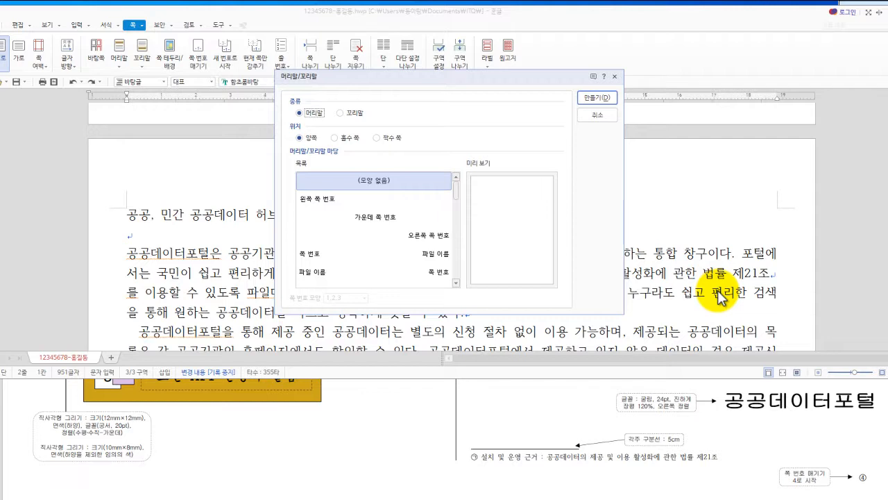
{"action": "key", "text": "Return"}
{"action": "type", "text": "rhdrhd"}
{"action": "key", "text": "BackSpace"}
{"action": "key", "text": "BackSpace"}
{"action": "key", "text": "BackSpace"}
{"action": "key", "text": "BackSpace"}
{"action": "key", "text": "BackSpace"}
{"action": "key", "text": "BackSpace"}
{"action": "key", "text": "Hangul"}
{"action": "type", "text": "공공데"}
{"action": "key", "text": "BackSpace"}
{"action": "key", "text": "BackSpace"}
{"action": "key", "text": "BackSpace"}
{"action": "type", "text": "공ㄷ"}
{"action": "type", "text": "이터"}
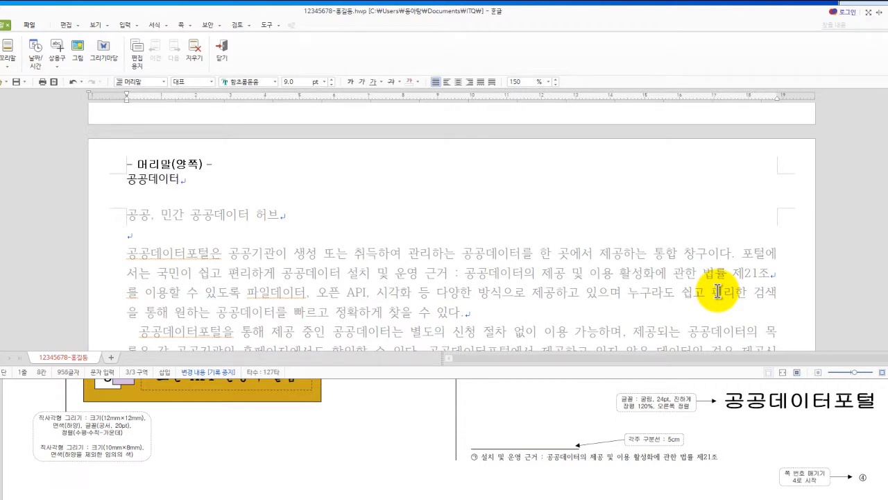
Step: Format the 공공데이터 header text in 돋움 at 10 pt, align it right, and return to the body
{"action": "double_click", "coordinate": [142, 179]}
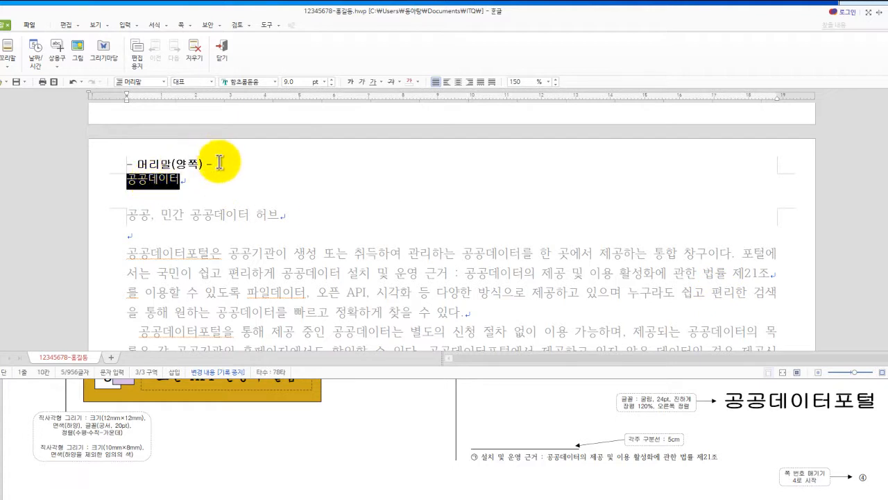
{"action": "left_click", "coordinate": [275, 82]}
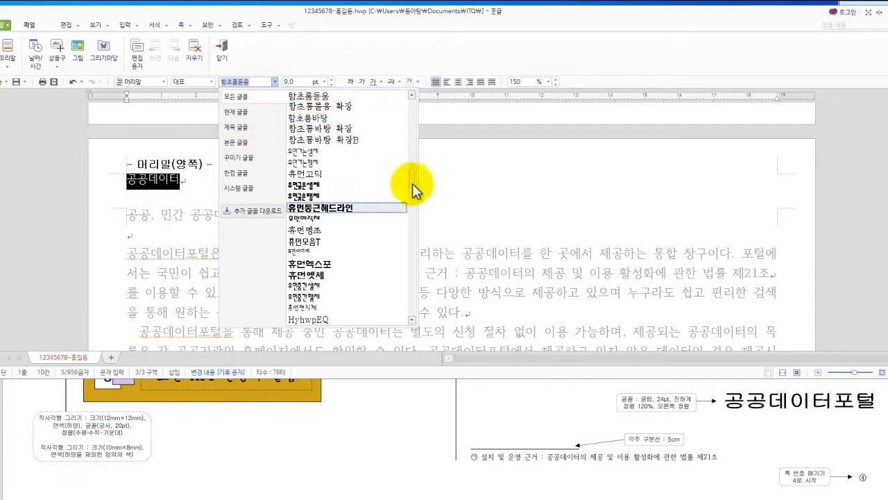
{"action": "left_click_drag", "start_coordinate": [412, 183], "coordinate": [391, 129]}
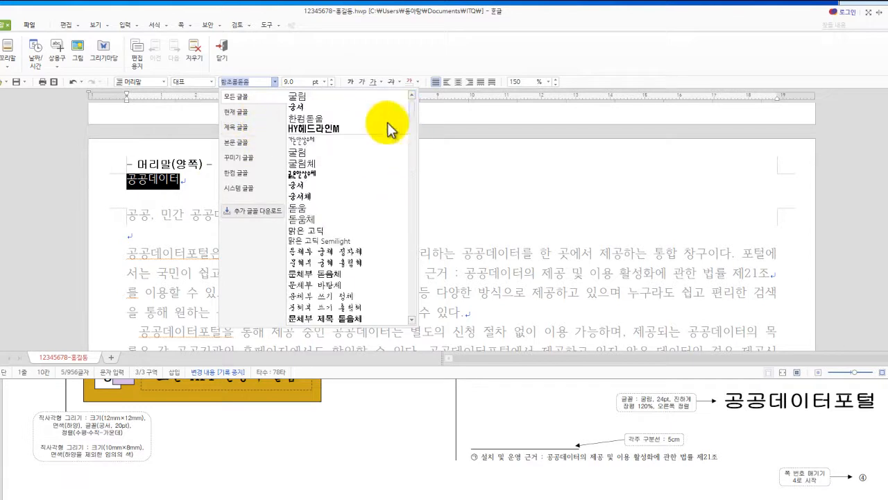
{"action": "left_click", "coordinate": [300, 207]}
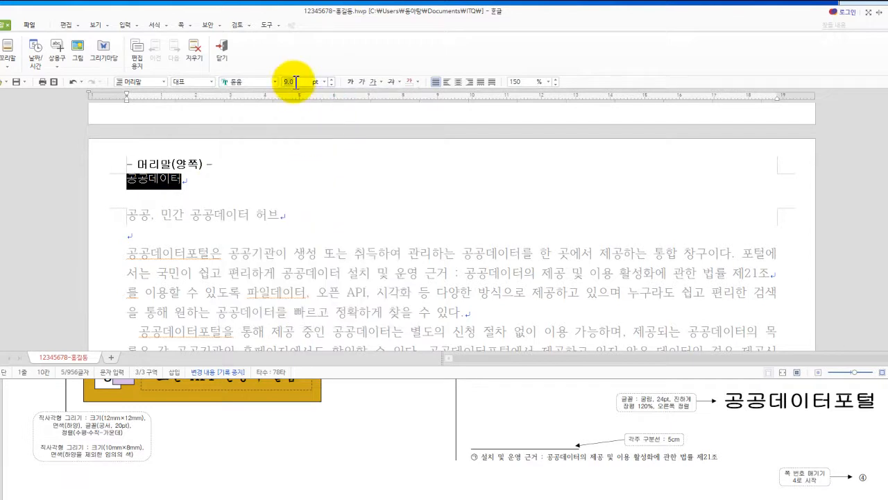
{"action": "type", "text": "10"}
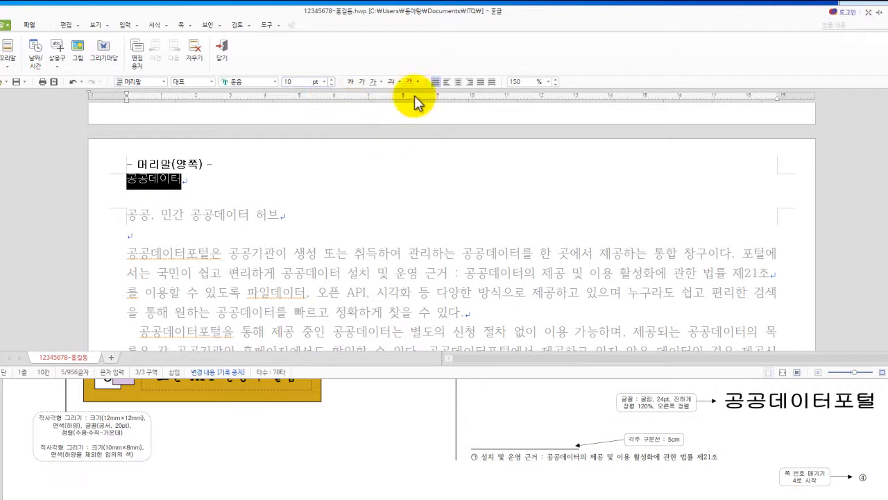
{"action": "left_click", "coordinate": [470, 82]}
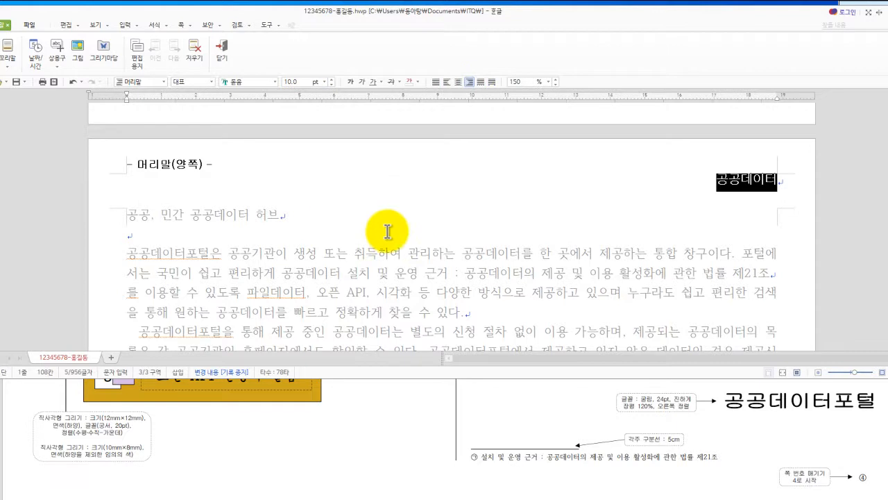
{"action": "left_click", "coordinate": [437, 241]}
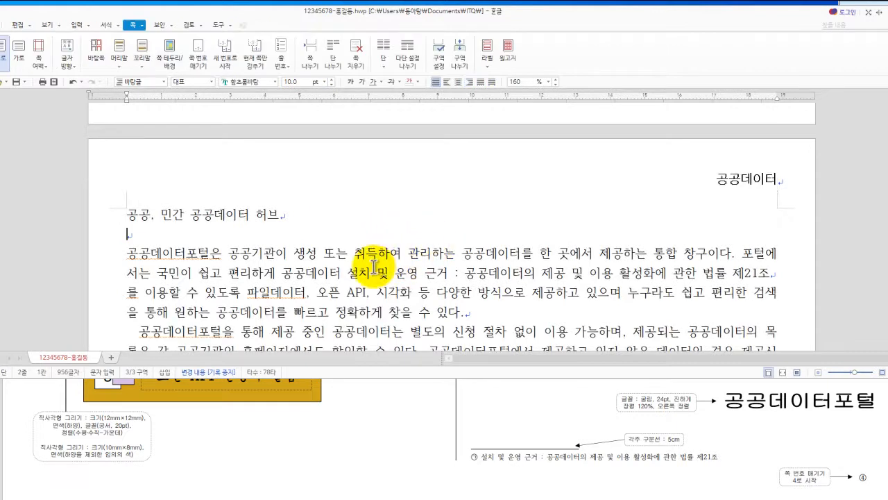
Step: Format the title 공공, 민간 공공데이터 허브 in 궁서 at 18 pt and center it
{"action": "triple_click", "coordinate": [199, 215]}
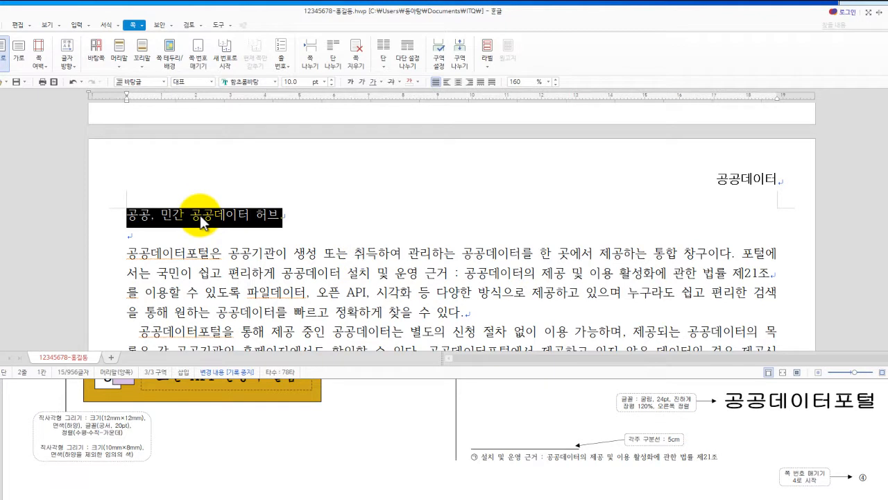
{"action": "left_click", "coordinate": [275, 82]}
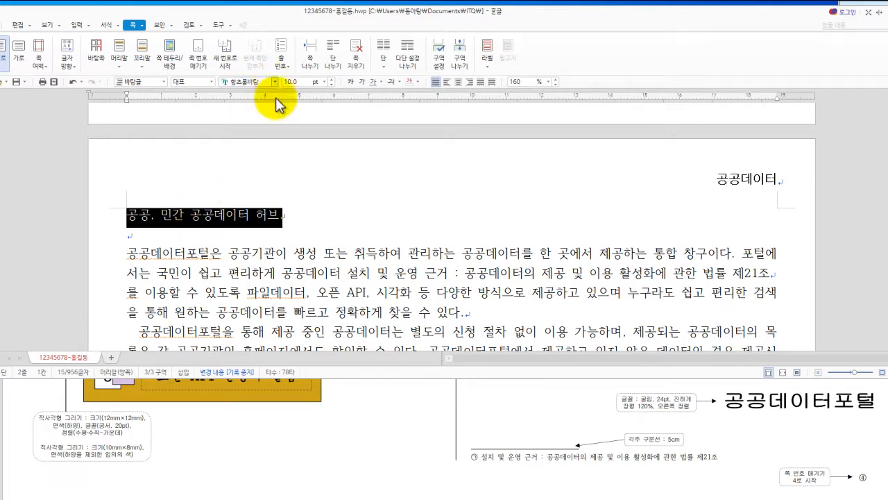
{"action": "scroll", "coordinate": [338, 186], "scroll_direction": "up", "scroll_amount": 5}
{"action": "left_click_drag", "start_coordinate": [411, 167], "coordinate": [406, 93]}
{"action": "left_click", "coordinate": [312, 196]}
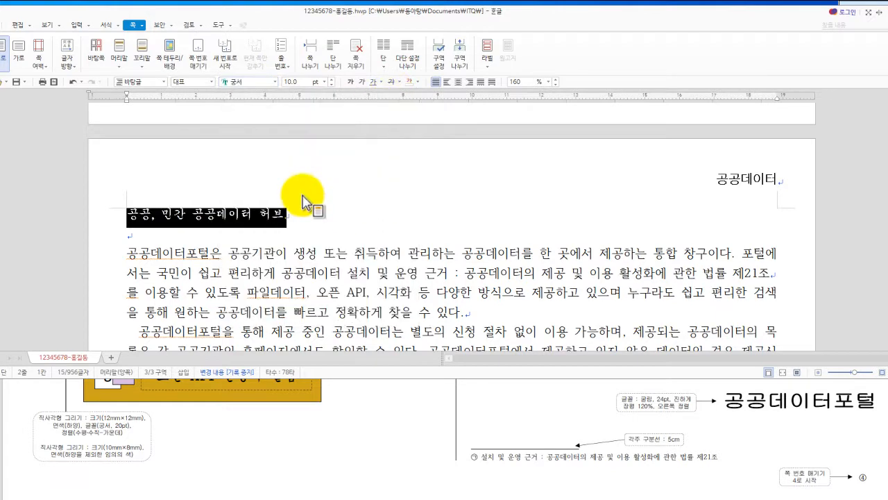
{"action": "left_click", "coordinate": [295, 82]}
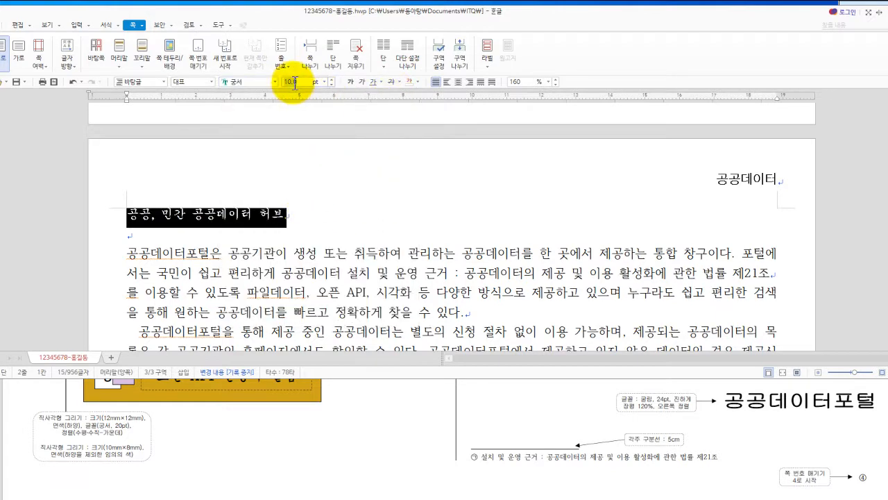
{"action": "type", "text": "18"}
{"action": "left_click", "coordinate": [455, 82]}
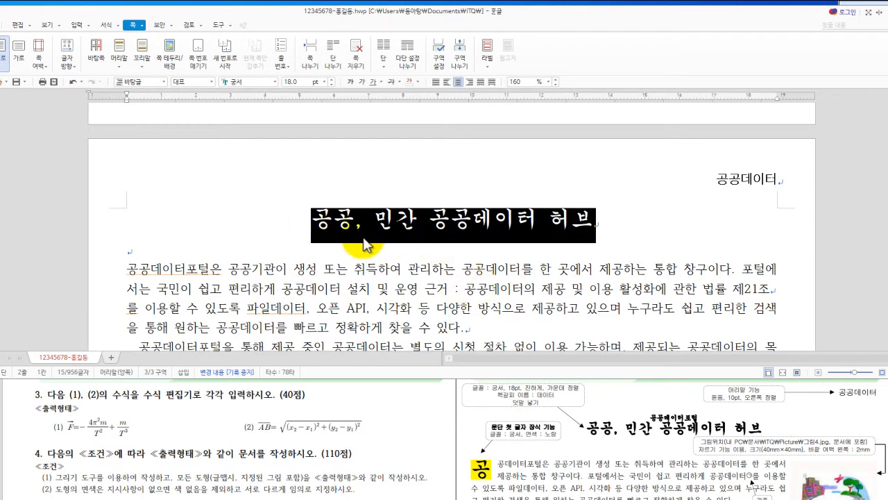
Step: Start a 덧말 for the selected title with its position set to 위
{"action": "left_click", "coordinate": [90, 25]}
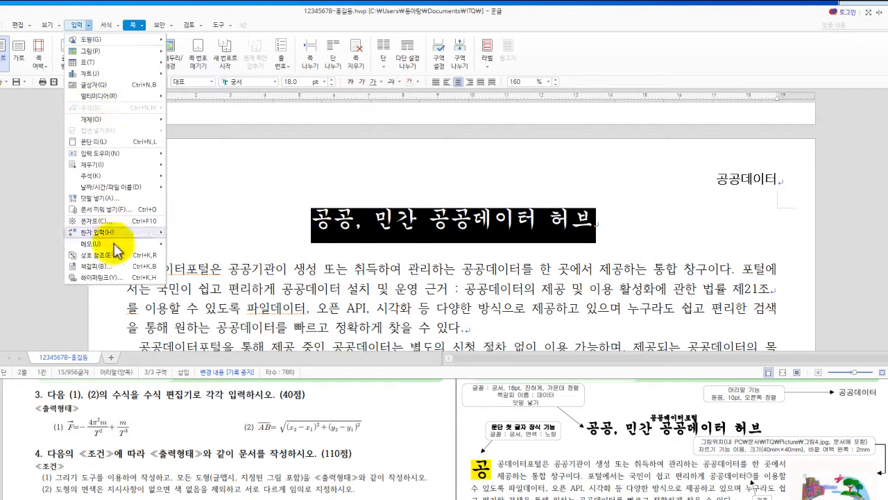
{"action": "left_click", "coordinate": [102, 199]}
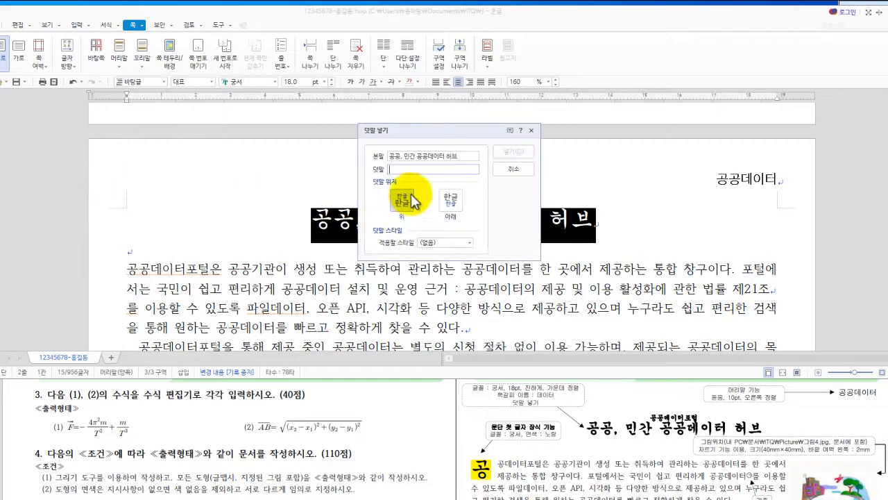
{"action": "left_click", "coordinate": [406, 197]}
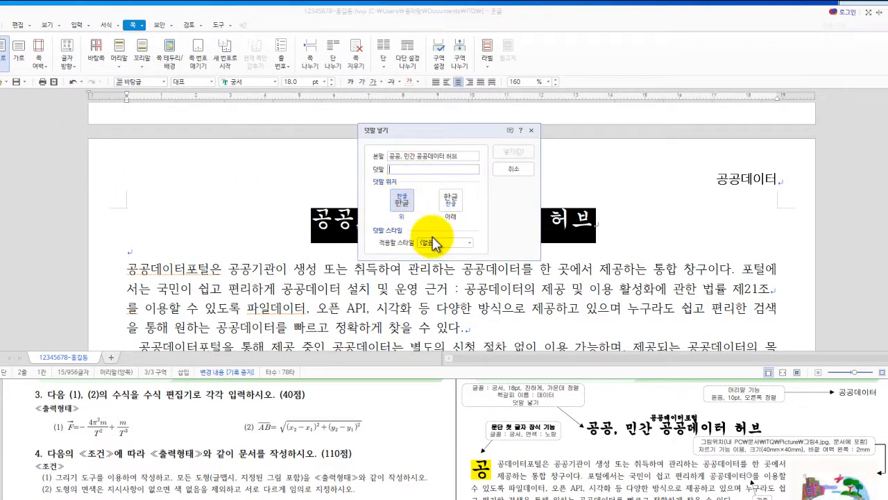
{"action": "type", "text": "rhdrhdepdlxj"}
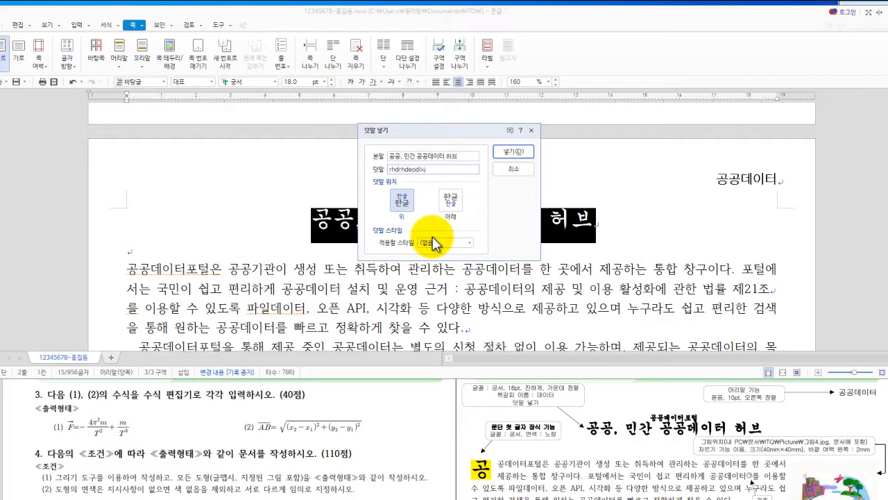
{"action": "type", "text": "vhxjf"}
{"action": "key", "text": "BackSpace"}
{"action": "key", "text": "BackSpace"}
{"action": "key", "text": "BackSpace"}
{"action": "key", "text": "BackSpace"}
{"action": "key", "text": "BackSpace"}
{"action": "key", "text": "BackSpace"}
{"action": "key", "text": "BackSpace"}
{"action": "key", "text": "BackSpace"}
{"action": "key", "text": "BackSpace"}
{"action": "key", "text": "BackSpace"}
{"action": "key", "text": "BackSpace"}
{"action": "key", "text": "BackSpace"}
{"action": "key", "text": "BackSpace"}
{"action": "key", "text": "BackSpace"}
{"action": "key", "text": "BackSpace"}
{"action": "key", "text": "BackSpace"}
{"action": "key", "text": "BackSpace"}
Step: Enter 공공데이터포털 as the 덧말 text and insert it above the title
{"action": "type", "text": "공공"}
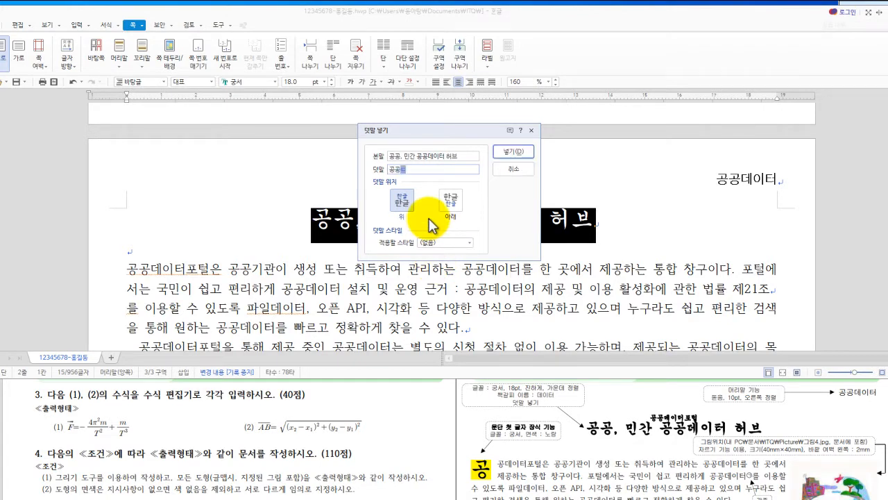
{"action": "type", "text": "데이터포털"}
{"action": "left_click", "coordinate": [514, 151]}
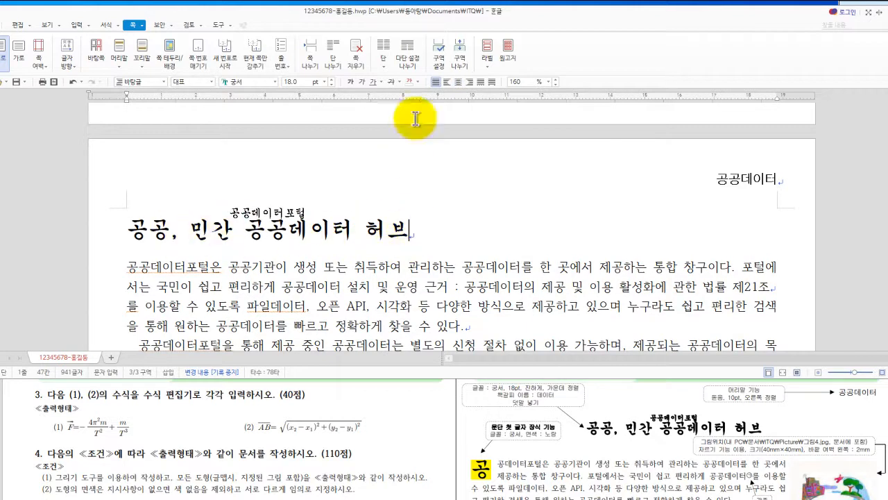
Step: Center the title line with its 덧말 again and make the title bold
{"action": "left_click", "coordinate": [457, 81]}
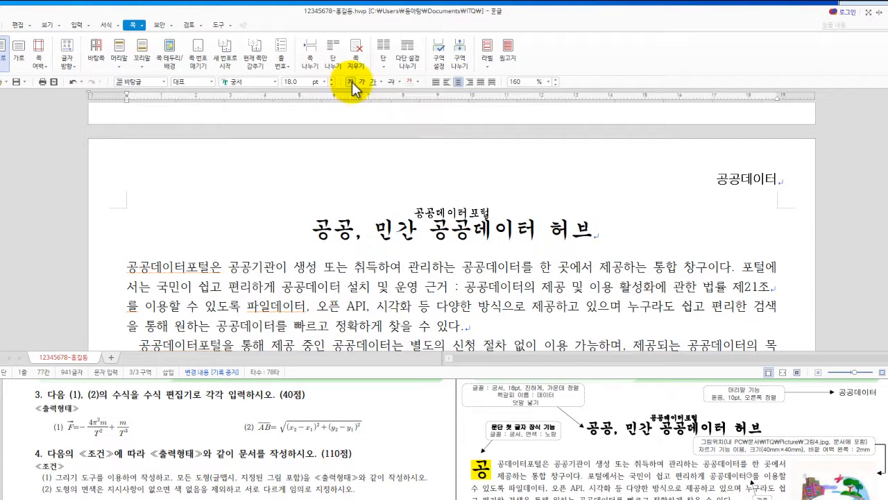
{"action": "left_click_drag", "start_coordinate": [608, 231], "coordinate": [336, 213]}
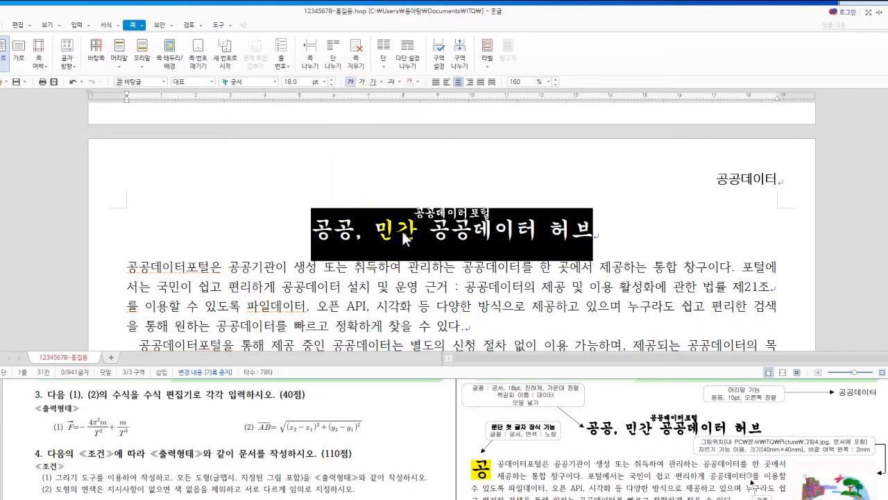
{"action": "key", "text": "Escape"}
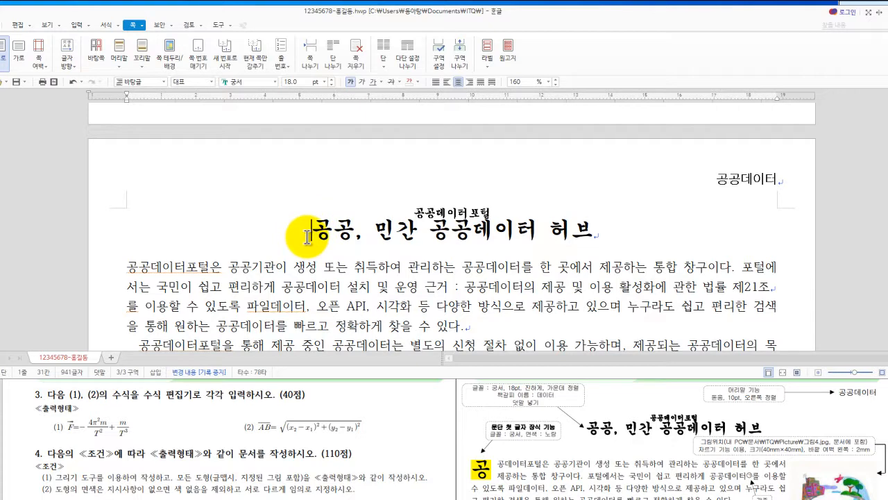
Step: Insert a 책갈피 named 데이터 at the very start of the title
{"action": "left_click", "coordinate": [307, 236]}
{"action": "key", "text": "ctrl+k"}
{"action": "key", "text": "b"}
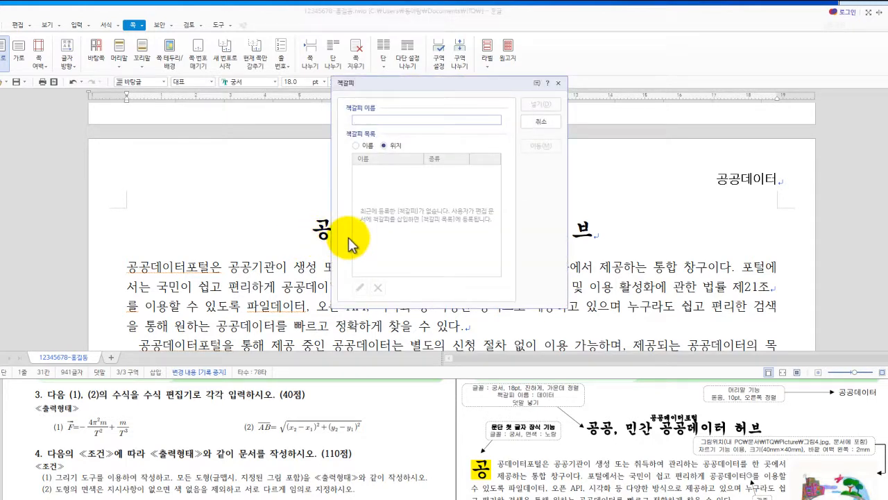
{"action": "type", "text": "데이터"}
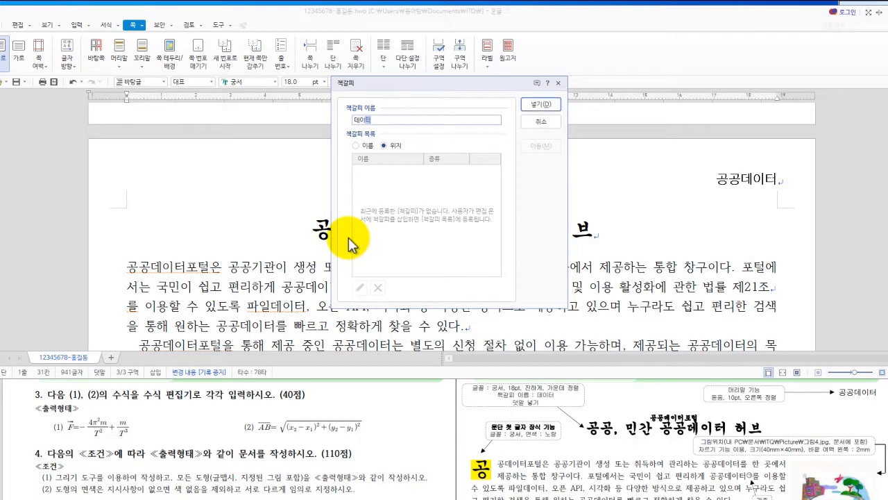
{"action": "key", "text": "Return"}
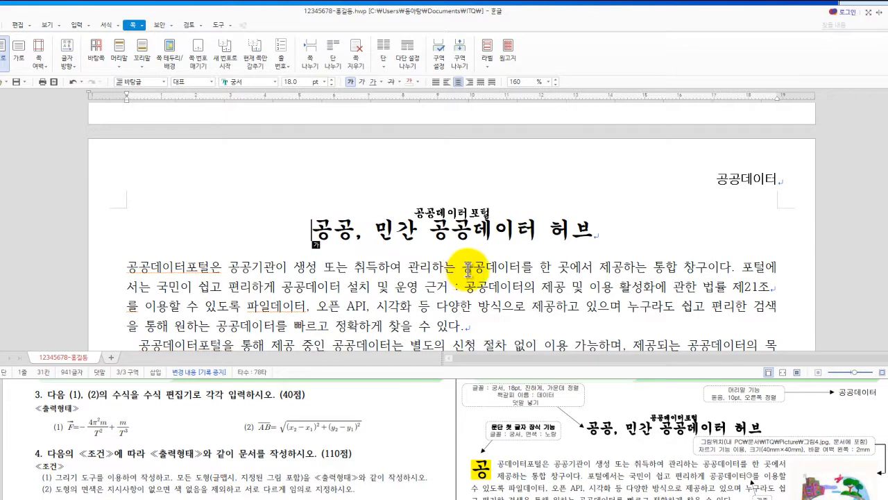
Step: Apply 문단 첫 글자 장식 to the first body paragraph with the 궁서 font and a yellow 면 색
{"action": "scroll", "coordinate": [433, 286], "scroll_direction": "up", "scroll_amount": 3}
{"action": "scroll", "coordinate": [433, 286], "scroll_direction": "down", "scroll_amount": 3}
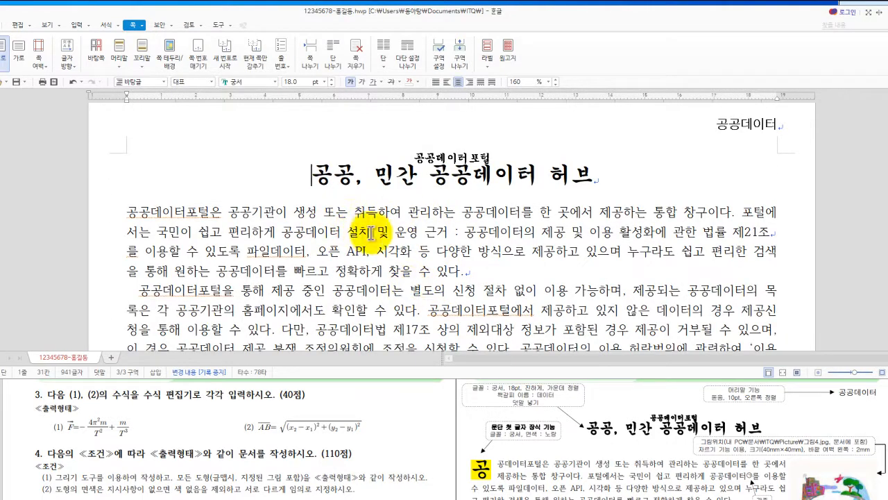
{"action": "left_click", "coordinate": [127, 209]}
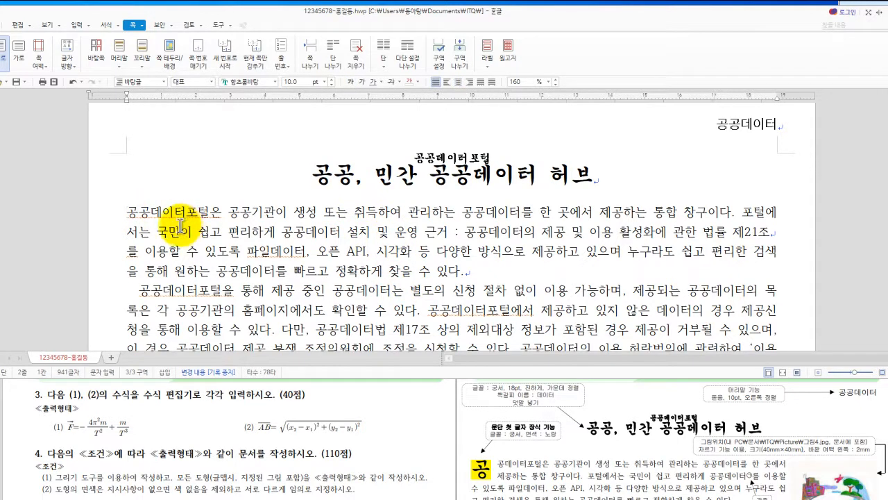
{"action": "left_click", "coordinate": [120, 26]}
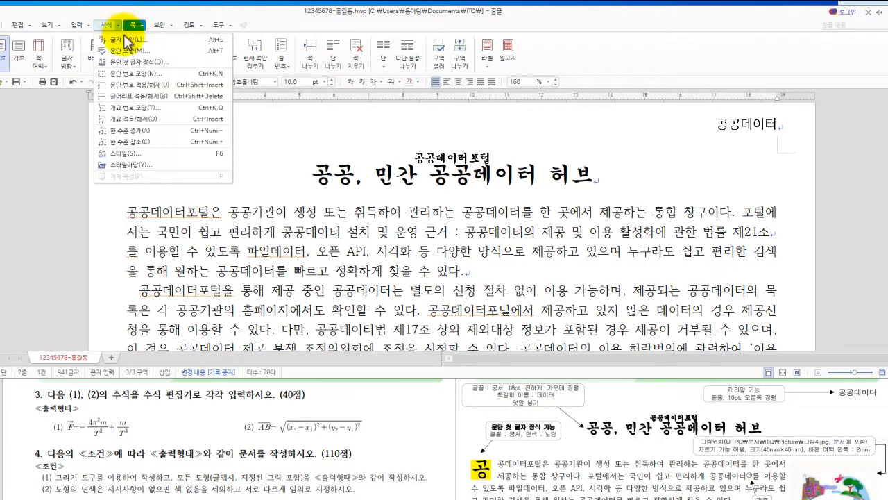
{"action": "left_click", "coordinate": [145, 64]}
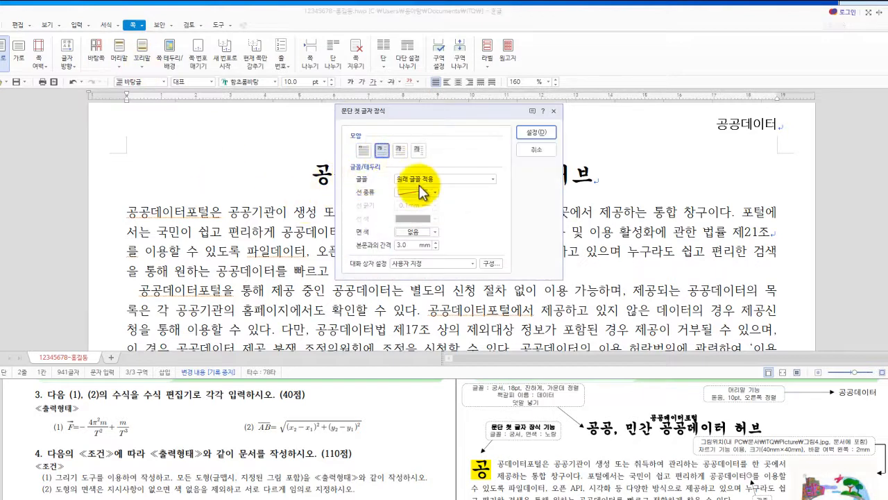
{"action": "left_click", "coordinate": [444, 179]}
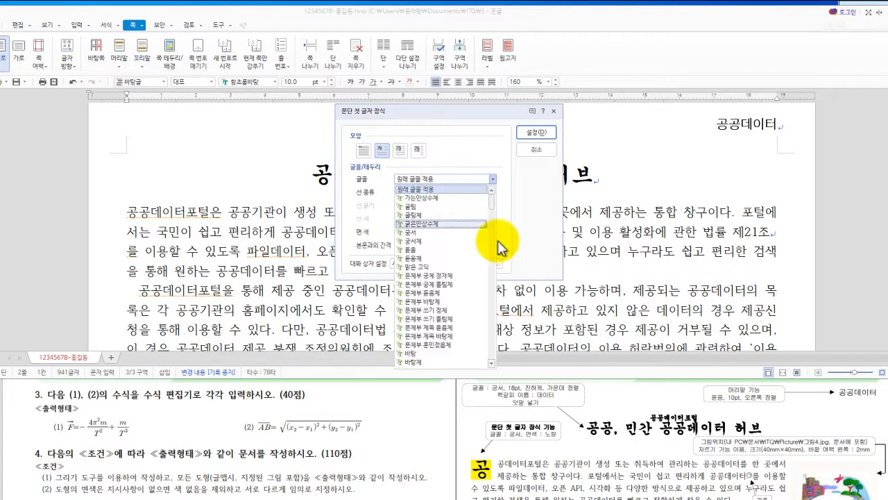
{"action": "left_click", "coordinate": [430, 232]}
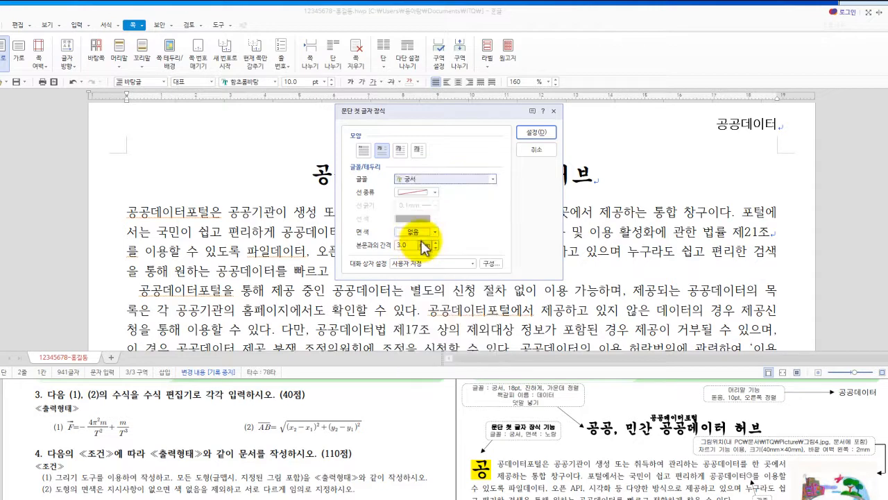
{"action": "left_click", "coordinate": [435, 233]}
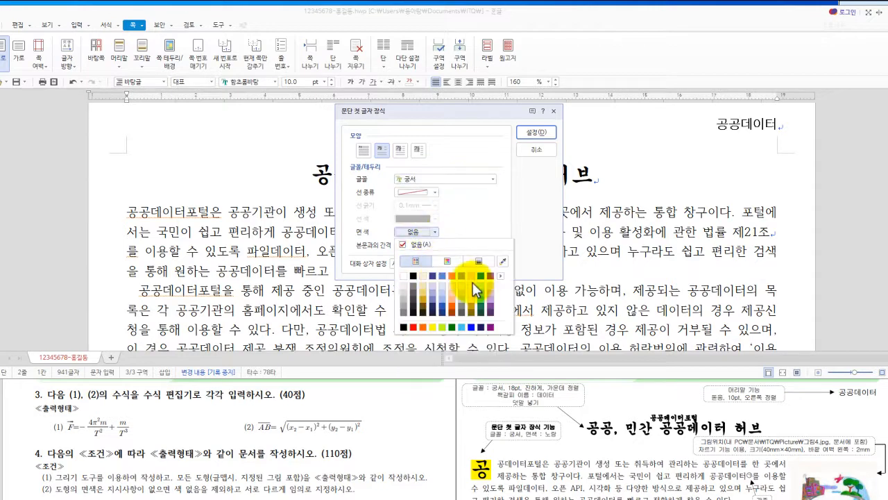
{"action": "left_click", "coordinate": [433, 327]}
{"action": "left_click", "coordinate": [535, 131]}
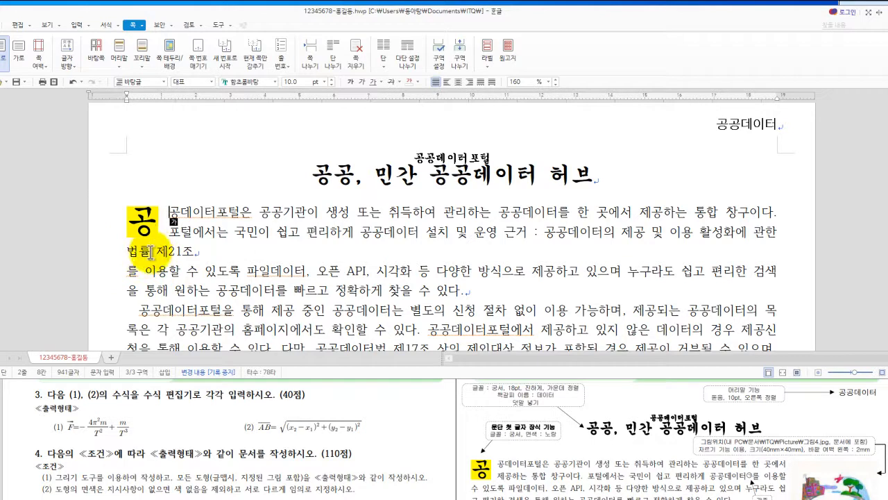
Step: Remove the text from 설치 및 운영 근거 through 제21조 in the first paragraph and join the remaining lines
{"action": "left_click_drag", "start_coordinate": [160, 254], "coordinate": [199, 254]}
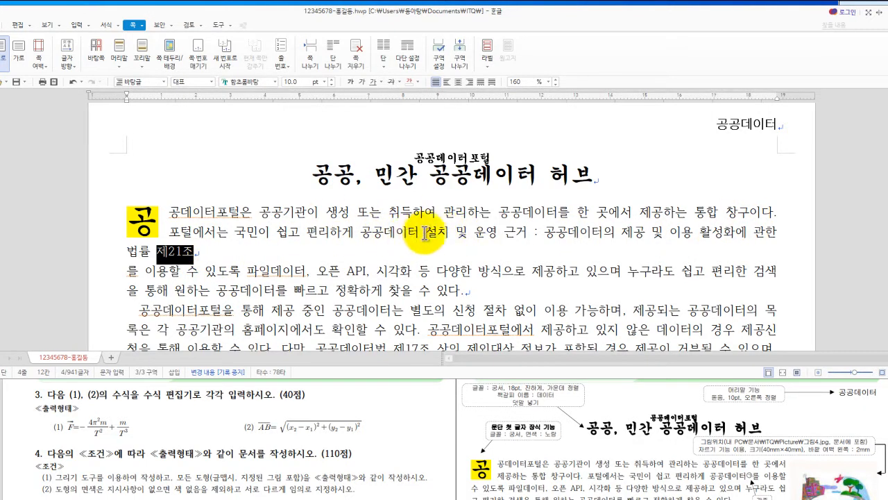
{"action": "left_click_drag", "start_coordinate": [418, 233], "coordinate": [206, 252]}
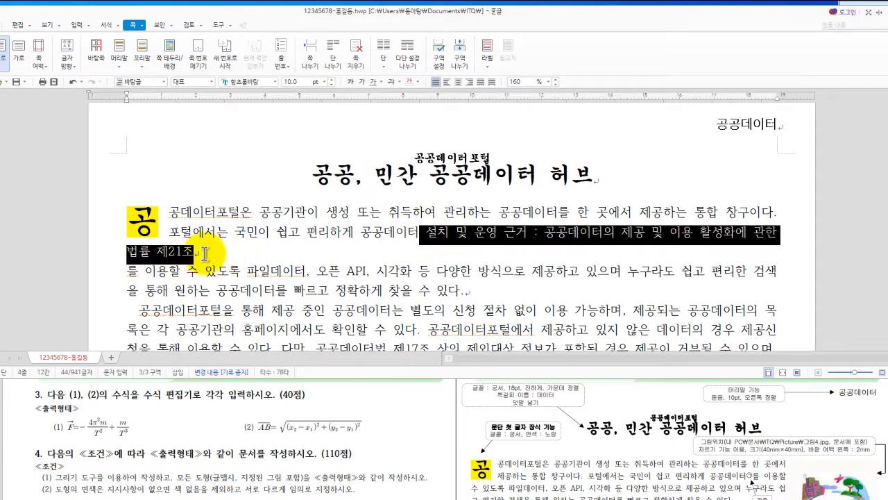
{"action": "key", "text": "Delete"}
{"action": "key", "text": "Delete"}
{"action": "left_click", "coordinate": [359, 251]}
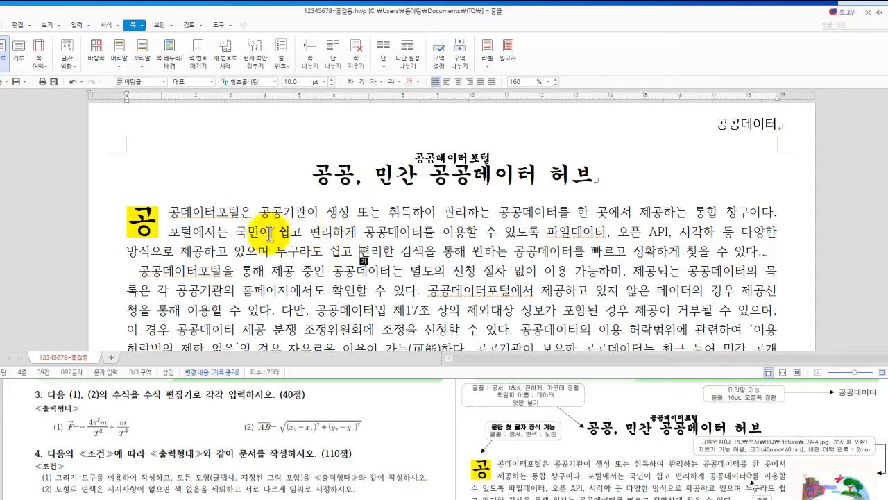
Step: Insert a footnote after 공공데이터 in the first paragraph's second line reading 설치 및 운영 근거 : 공공데이터의 제공 및 이용 활성화에 관한 법률 제21조
{"action": "left_click", "coordinate": [424, 233]}
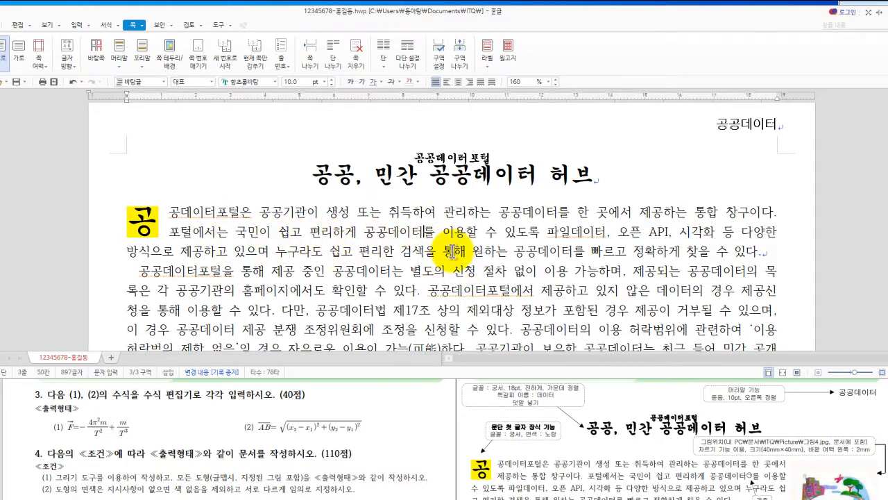
{"action": "key", "text": "ctrl+n"}
{"action": "key", "text": "n"}
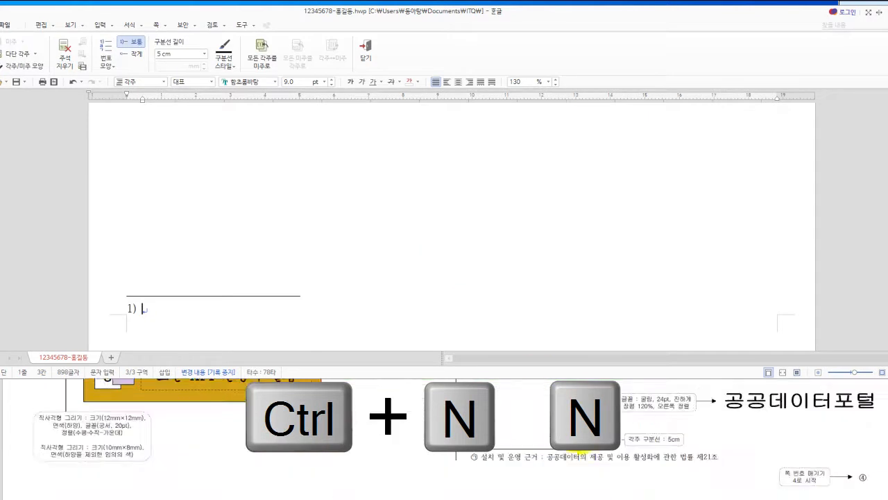
{"action": "key", "text": "Hangul"}
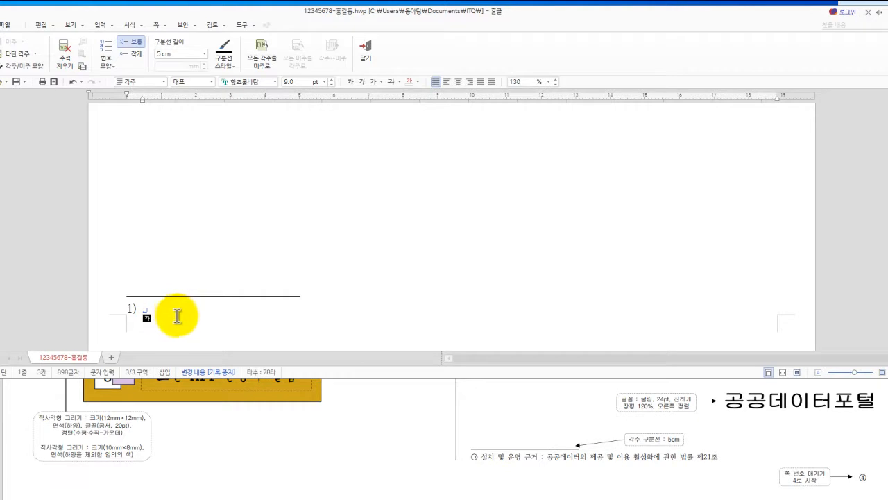
{"action": "type", "text": "설치 및 운영 근거 : 공공데이터의 제공 및 이용 활성화에 관한 법률 제21조."}
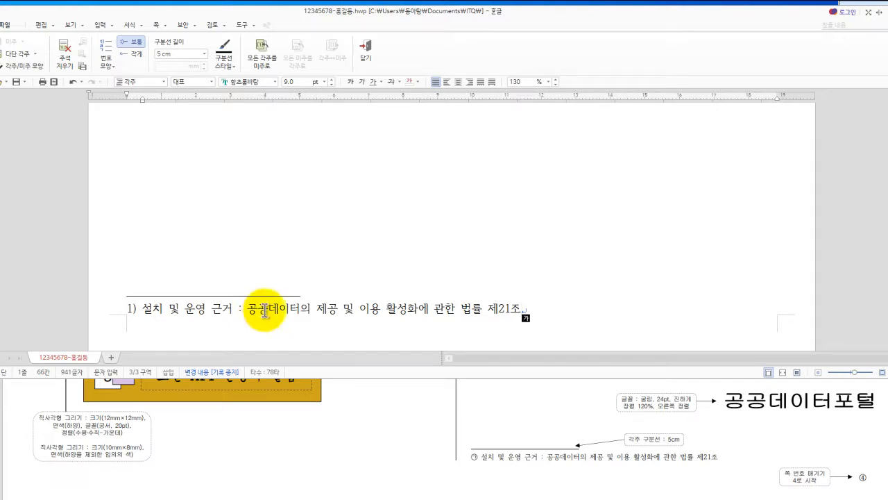
Step: Set the footnote's 번호 모양 to ㉠,㉡,㉢ with a 5 cm separator line, and return to the body text
{"action": "right_click", "coordinate": [264, 310]}
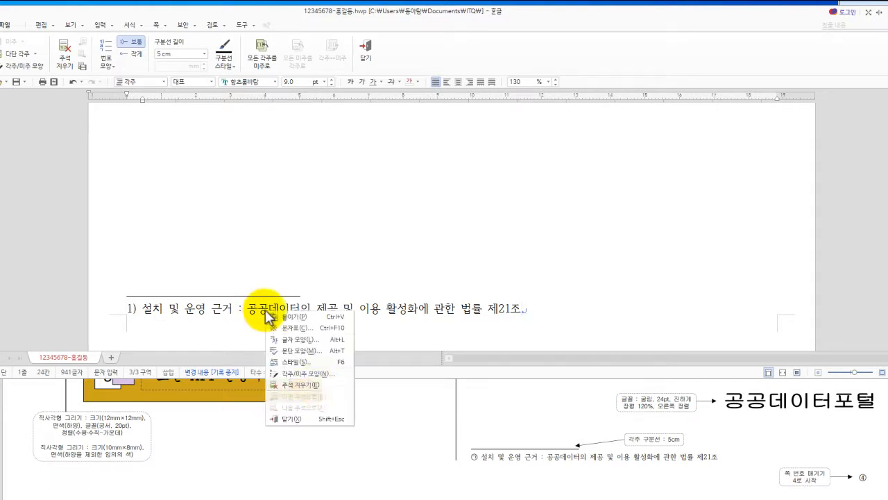
{"action": "left_click", "coordinate": [317, 375]}
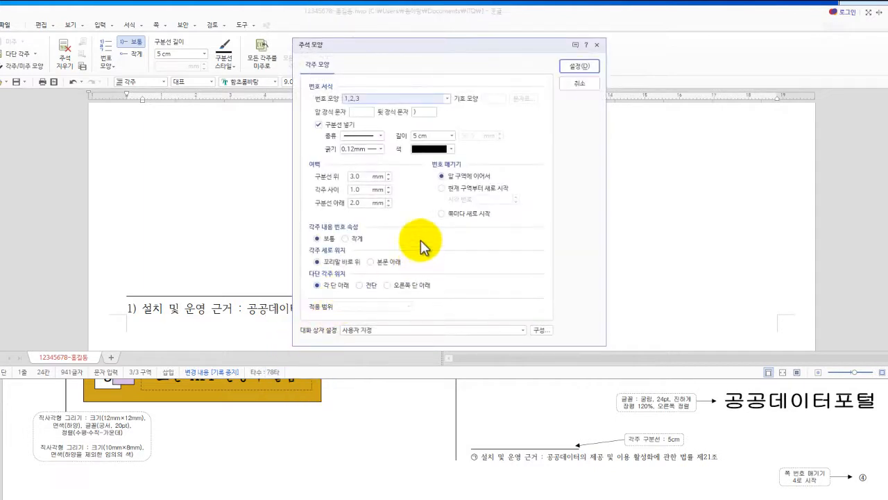
{"action": "left_click", "coordinate": [446, 99]}
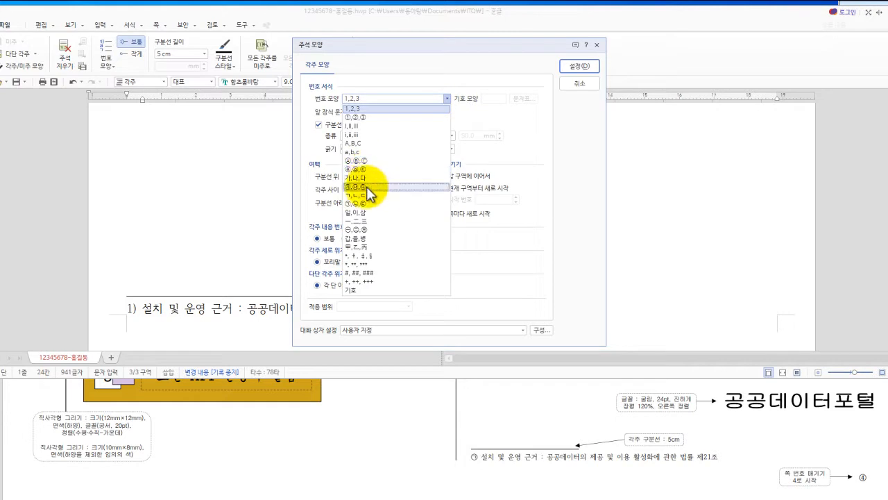
{"action": "left_click", "coordinate": [367, 203]}
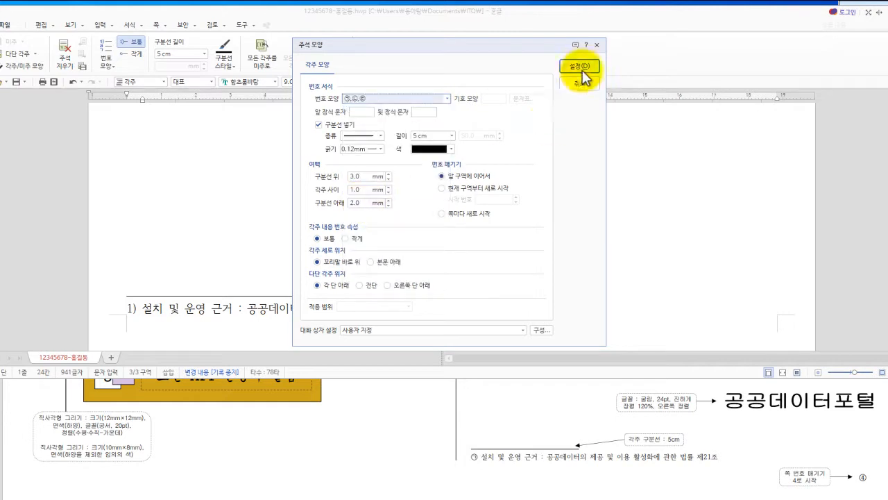
{"action": "left_click", "coordinate": [380, 137]}
{"action": "left_click", "coordinate": [494, 149]}
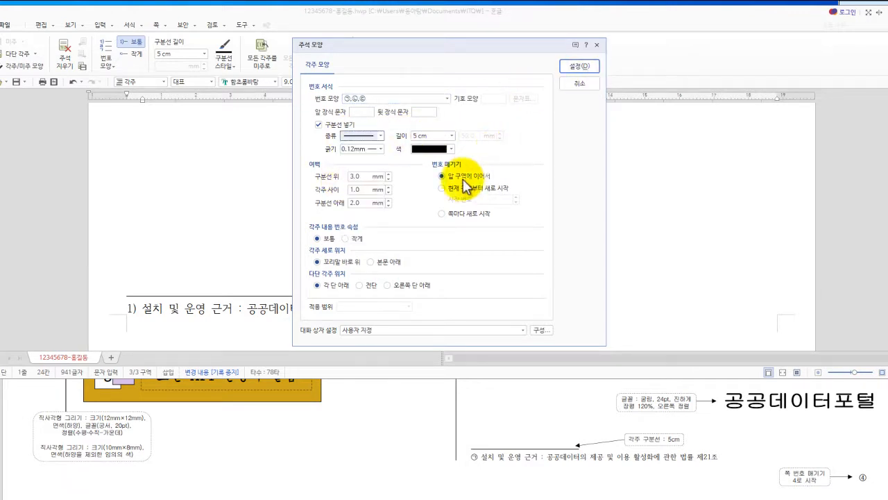
{"action": "left_click", "coordinate": [429, 138]}
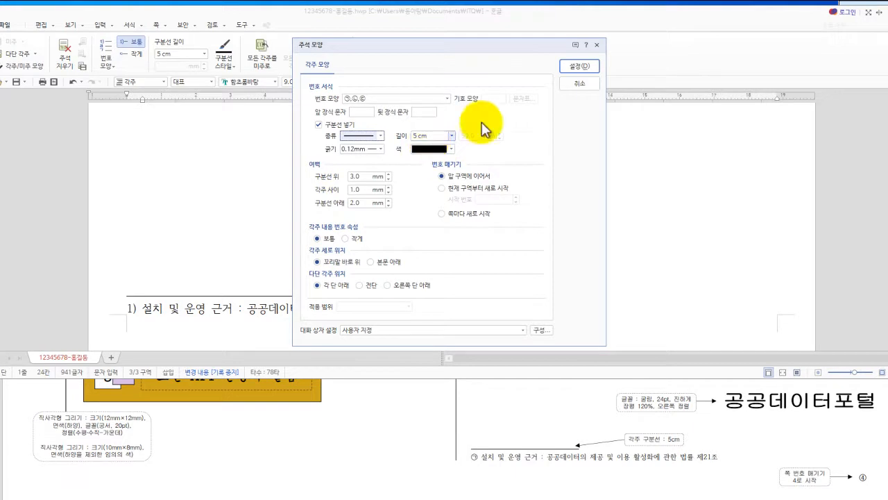
{"action": "left_click", "coordinate": [580, 66]}
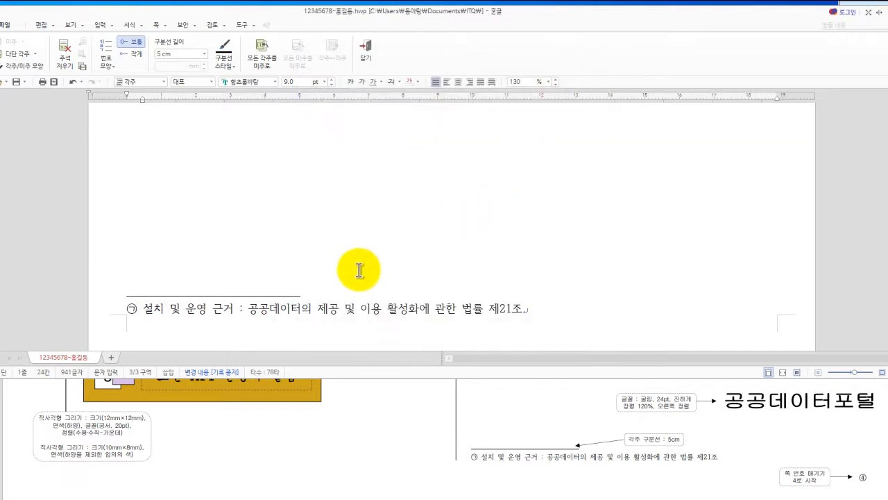
{"action": "key", "text": "shift+Escape"}
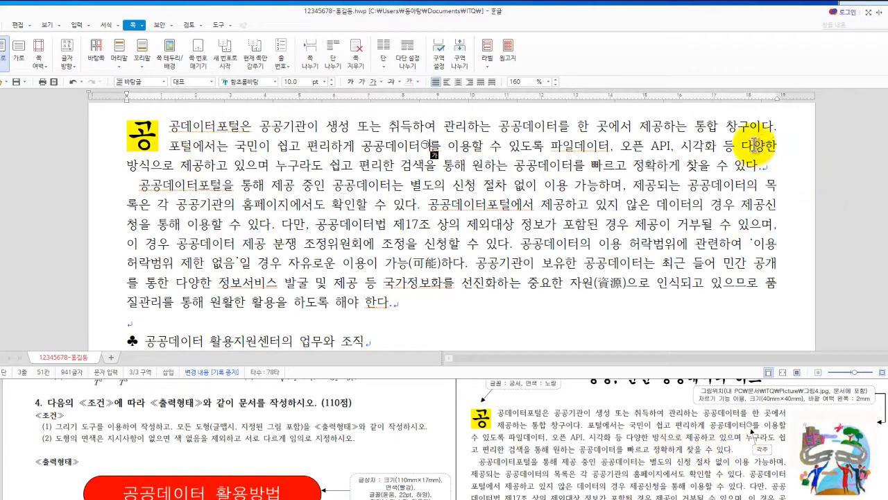
Step: Insert 그림4 from the ITQ Picture folder at the end of the first paragraph's second line, about 27 × 36 mm in size
{"action": "left_click", "coordinate": [75, 25]}
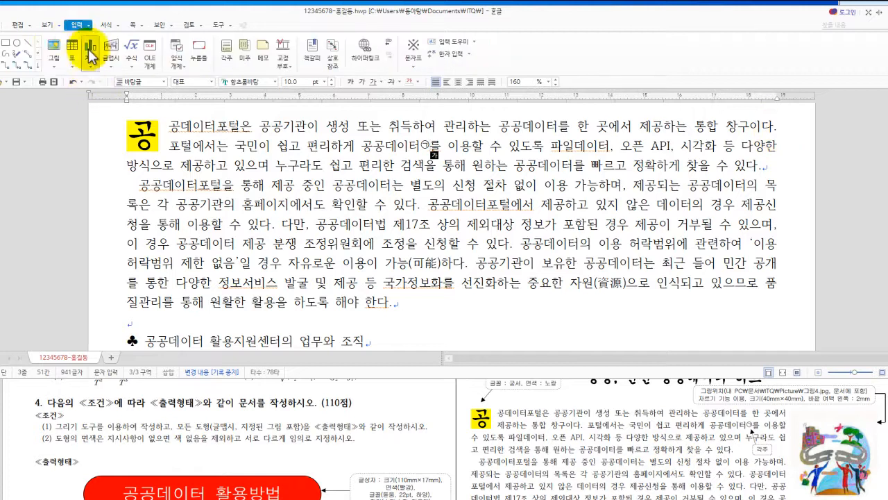
{"action": "left_click", "coordinate": [763, 158]}
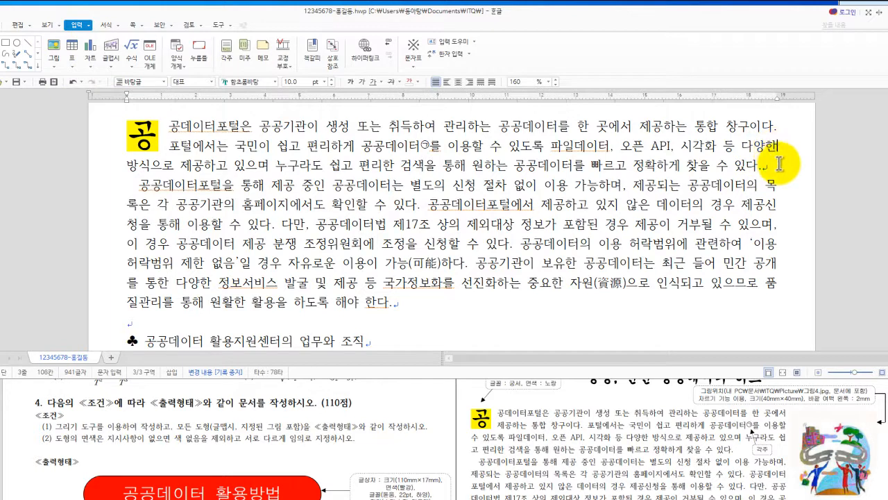
{"action": "key", "text": "ctrl+n"}
{"action": "key", "text": "i"}
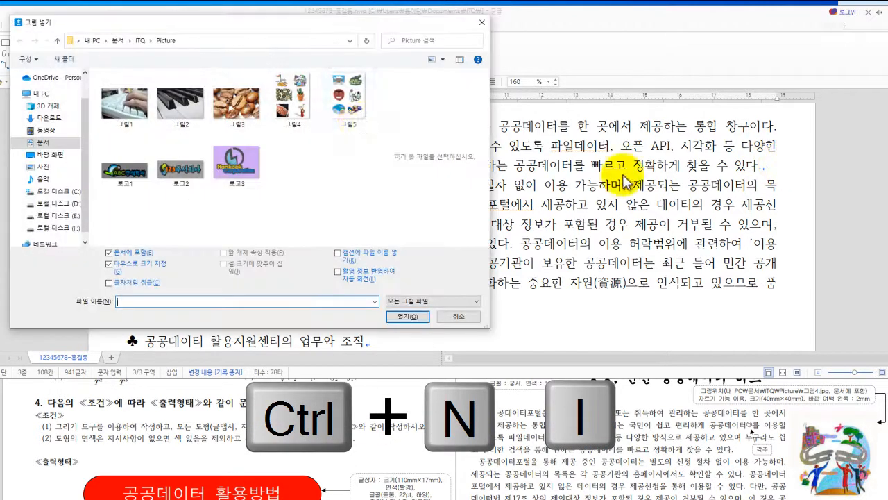
{"action": "left_click", "coordinate": [49, 142]}
{"action": "double_click", "coordinate": [119, 135]}
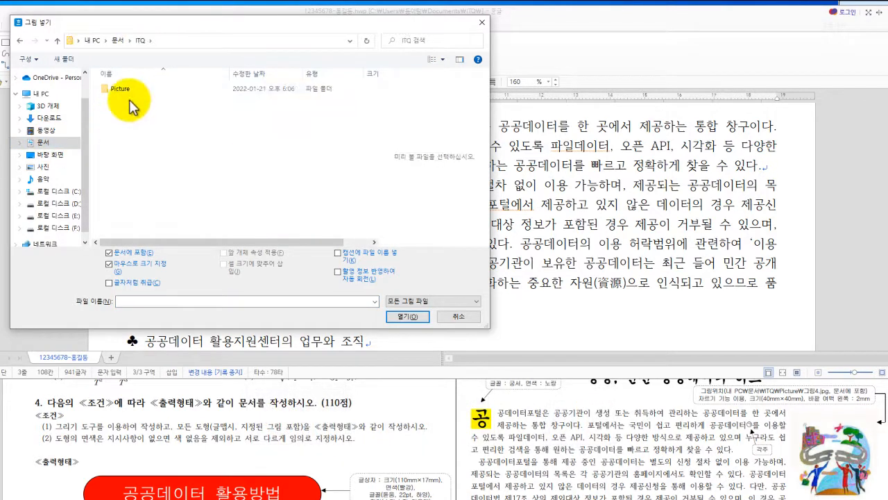
{"action": "double_click", "coordinate": [130, 89]}
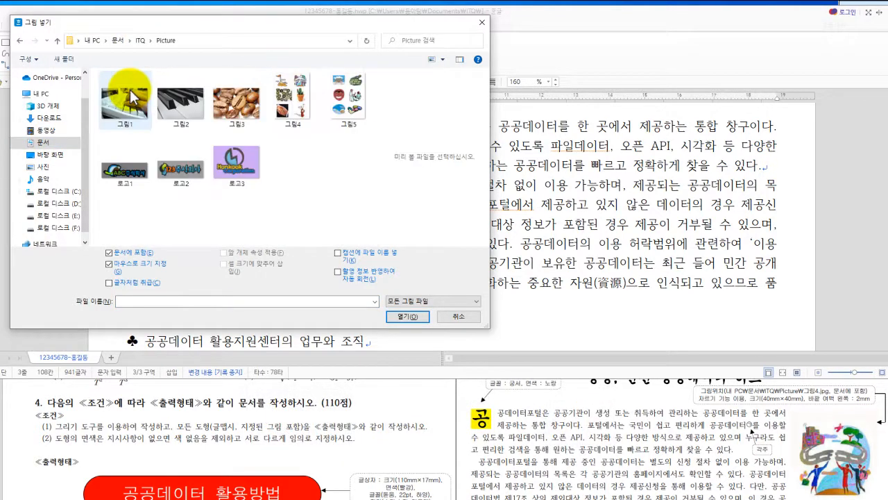
{"action": "left_click", "coordinate": [290, 107]}
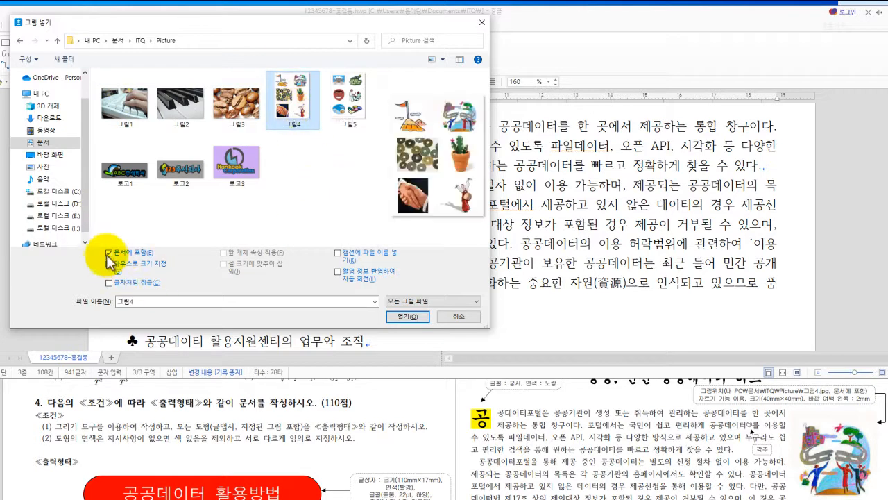
{"action": "left_click", "coordinate": [411, 317]}
{"action": "left_click_drag", "start_coordinate": [684, 117], "coordinate": [777, 244]}
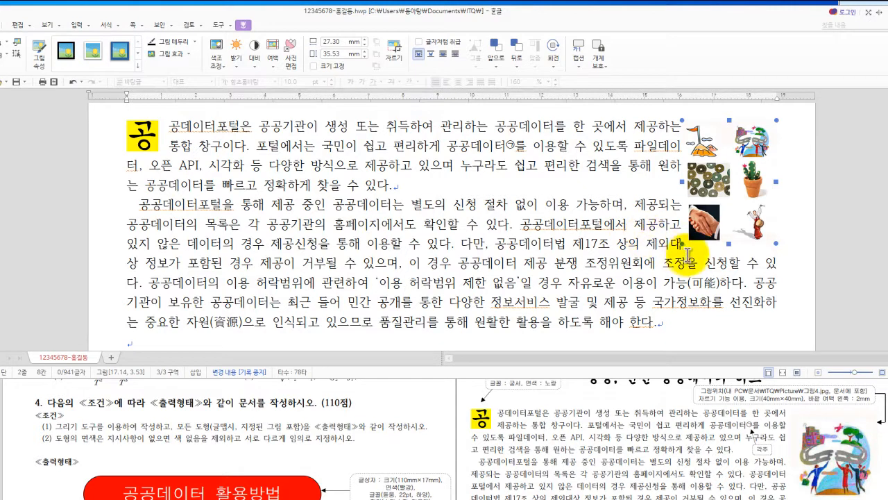
Step: Crop the picture down to its upper-right illustration, about 10.6 × 9.4 mm
{"action": "key", "text": "shift"}
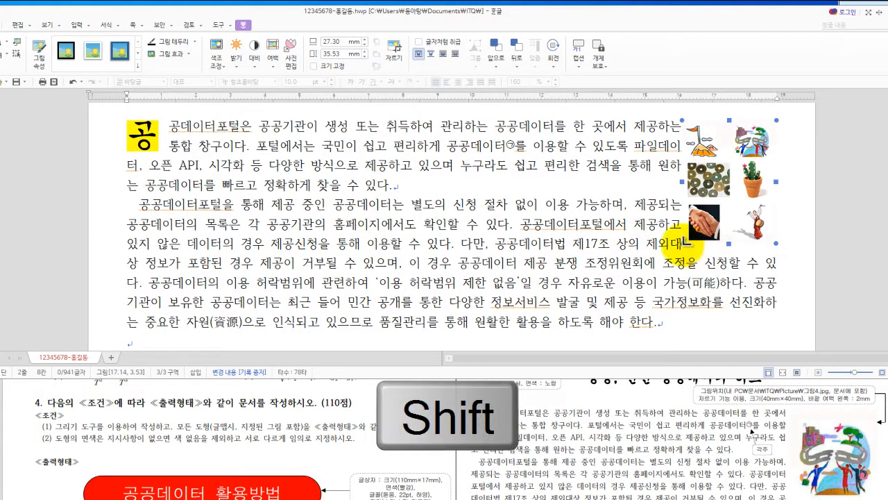
{"action": "left_click_drag", "start_coordinate": [684, 242], "coordinate": [734, 155]}
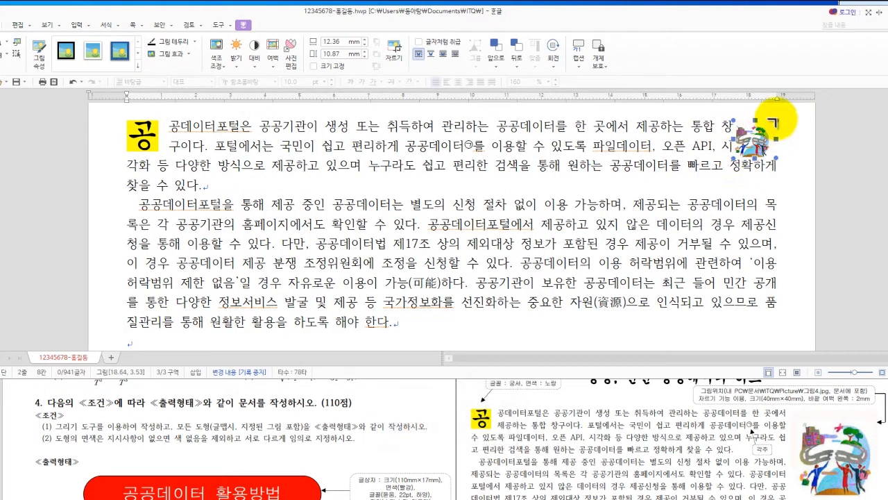
{"action": "left_click_drag", "start_coordinate": [769, 123], "coordinate": [771, 123]}
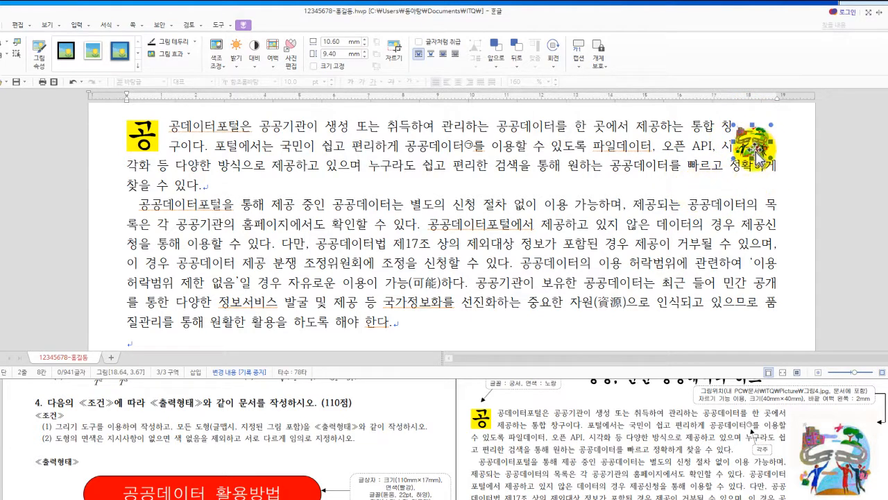
Step: Try setting the picture's 바깥 여백 to 2 mm left, 40 mm above and 40 mm below
{"action": "double_click", "coordinate": [755, 153]}
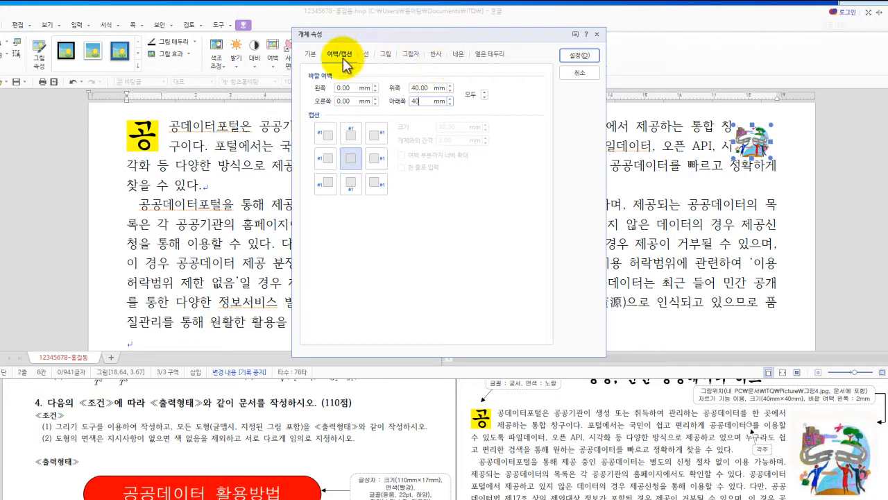
{"action": "left_click", "coordinate": [344, 86]}
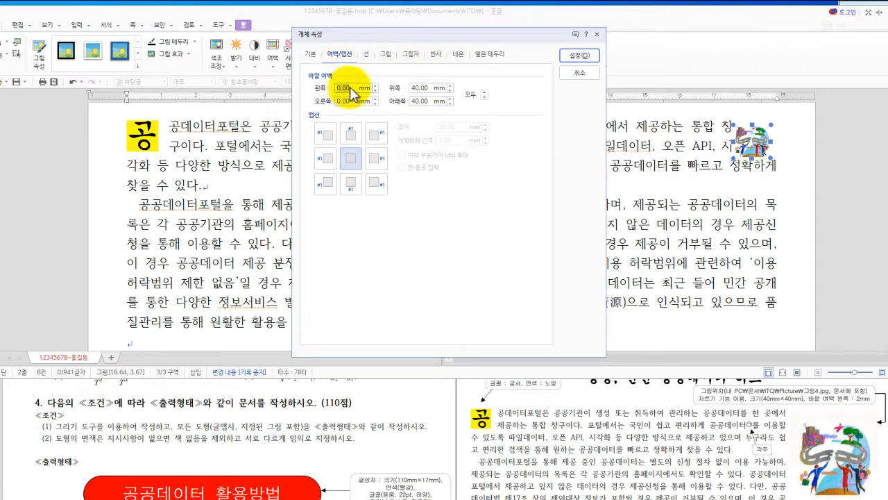
{"action": "type", "text": "2"}
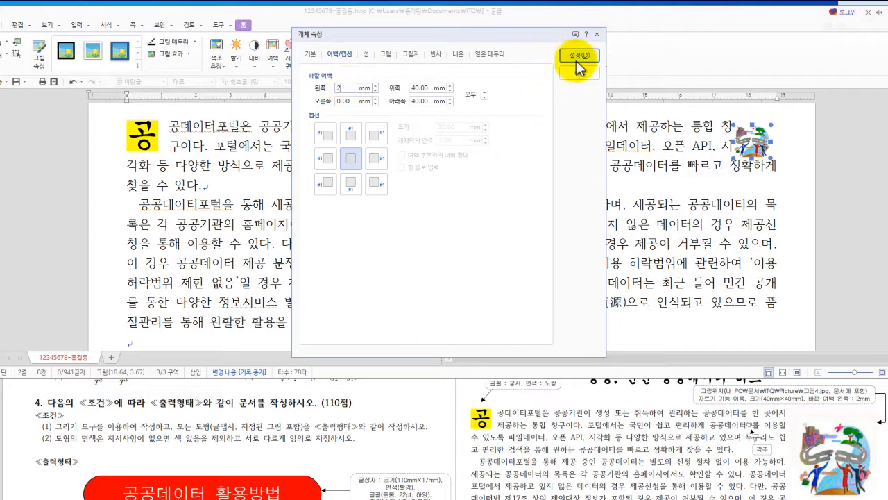
{"action": "left_click", "coordinate": [577, 55]}
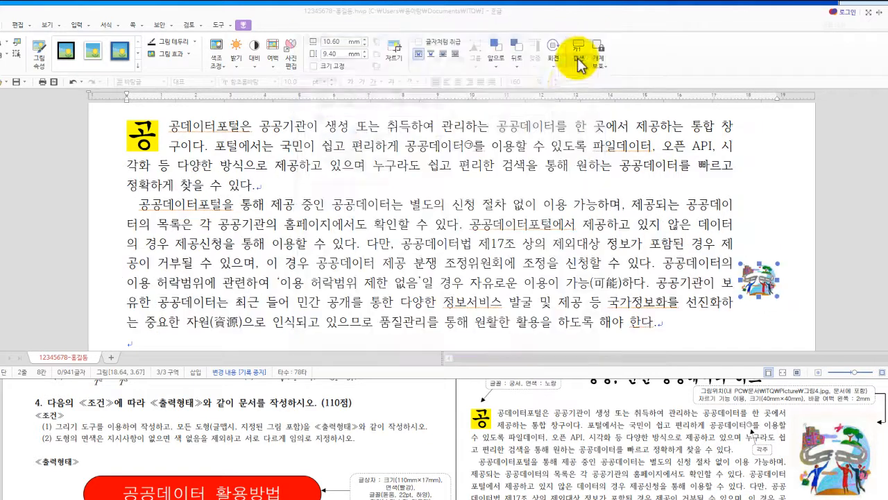
Step: Discard the reopened picture properties and undo the outer margin change and the last crop adjustment
{"action": "double_click", "coordinate": [758, 273]}
{"action": "left_click", "coordinate": [310, 54]}
{"action": "type", "text": "40"}
{"action": "key", "text": "Tab"}
{"action": "key", "text": "Tab"}
{"action": "type", "text": "40"}
{"action": "left_click", "coordinate": [339, 54]}
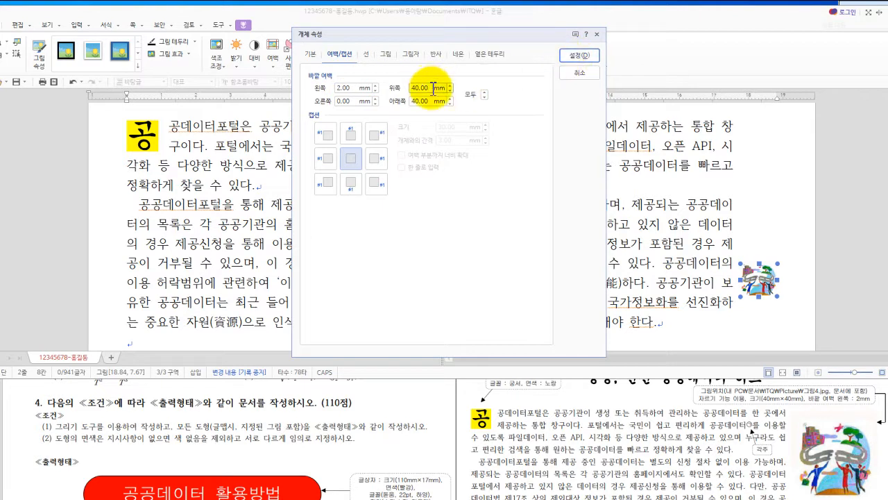
{"action": "left_click", "coordinate": [577, 73]}
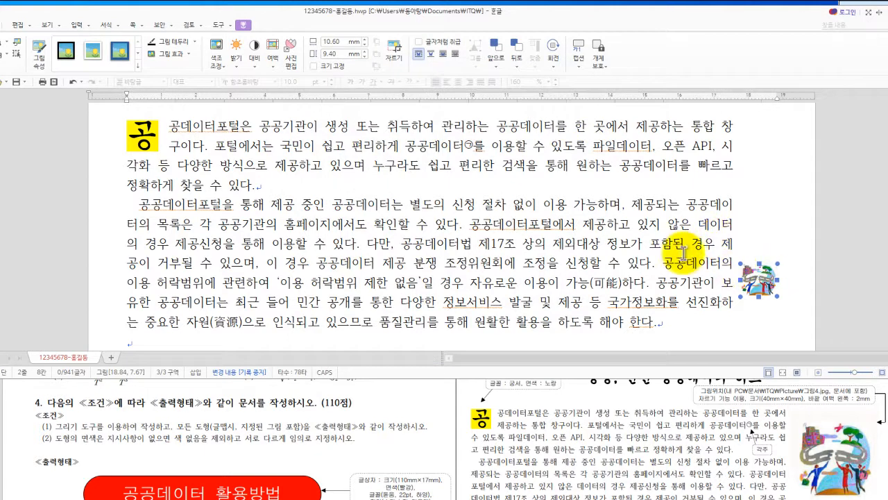
{"action": "key", "text": "ctrl+z"}
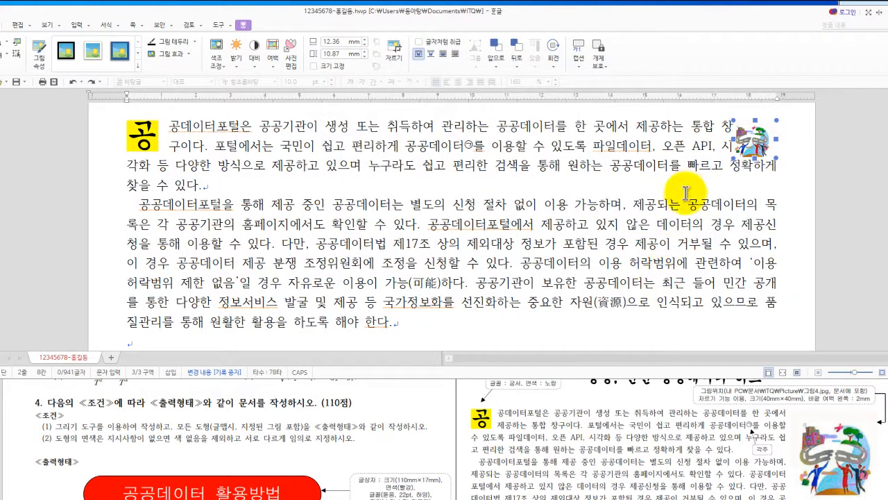
Step: Re-crop the illustration tightly, resize it to 40 × 40 mm with a 2 mm left 바깥 여백, and move it beside the paragraphs' right edge
{"action": "left_click_drag", "start_coordinate": [760, 154], "coordinate": [771, 125]}
{"action": "double_click", "coordinate": [754, 141]}
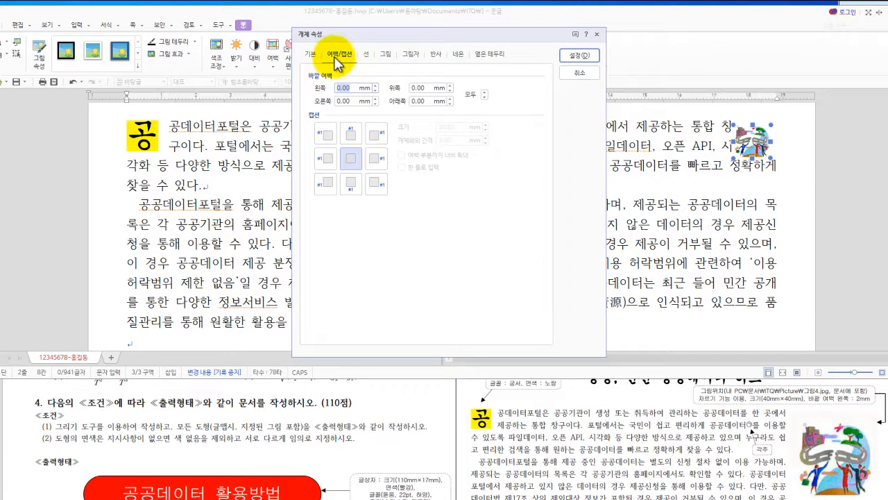
{"action": "left_click", "coordinate": [311, 55]}
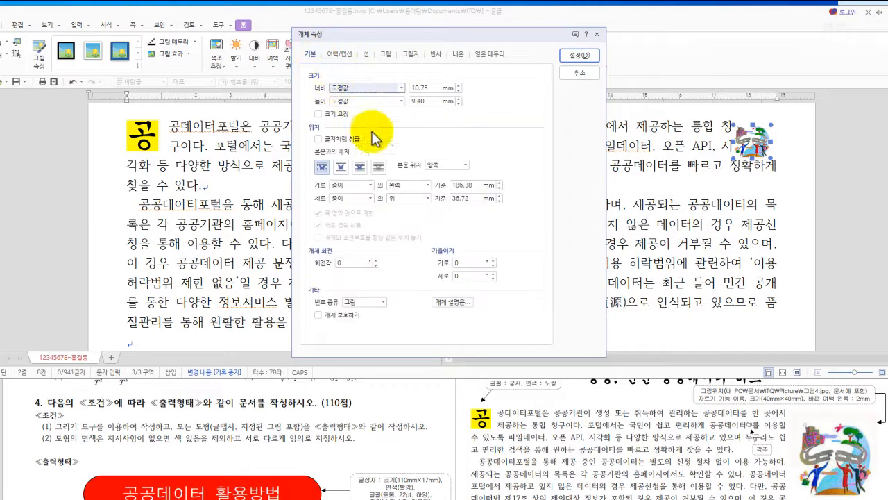
{"action": "key", "text": "Tab"}
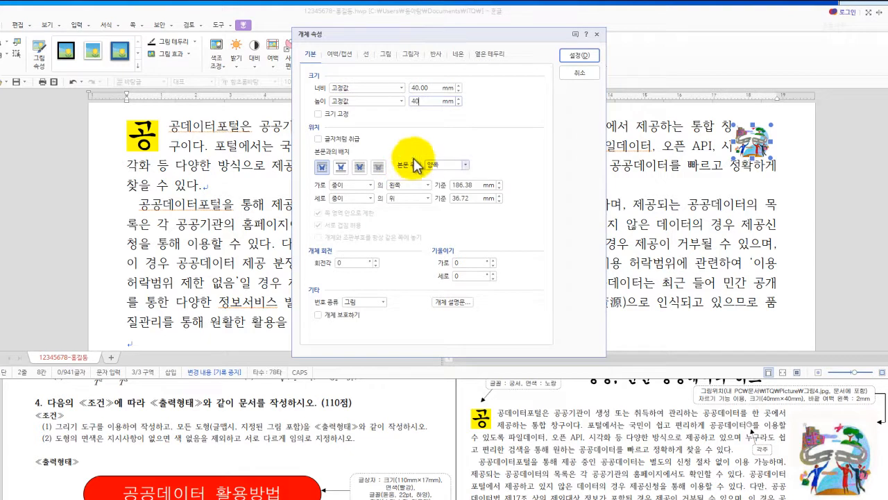
{"action": "left_click", "coordinate": [340, 54]}
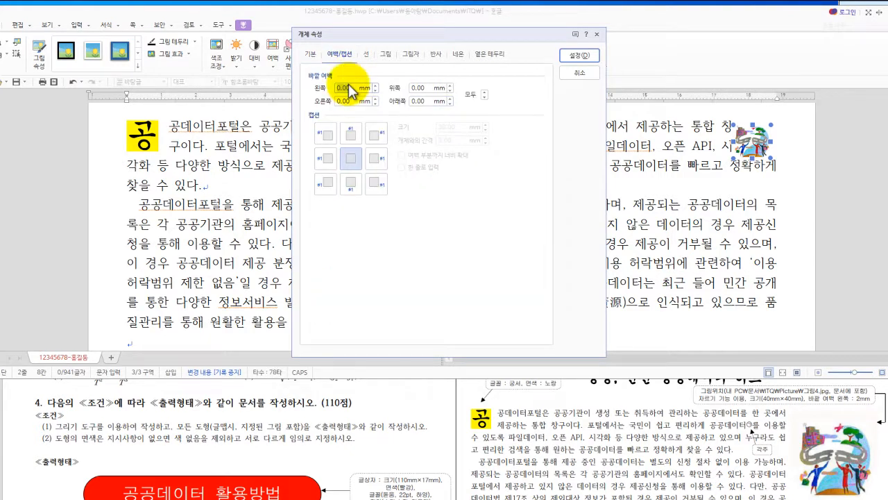
{"action": "left_click", "coordinate": [579, 55]}
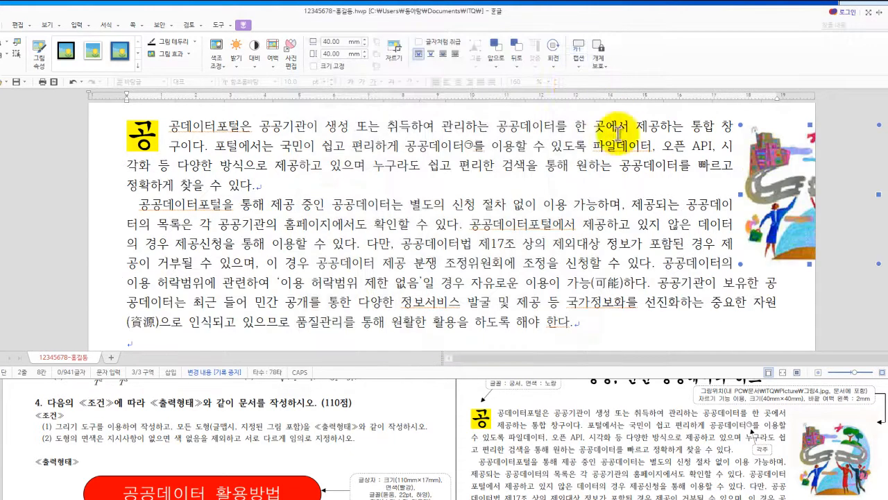
{"action": "left_click_drag", "start_coordinate": [748, 184], "coordinate": [679, 194]}
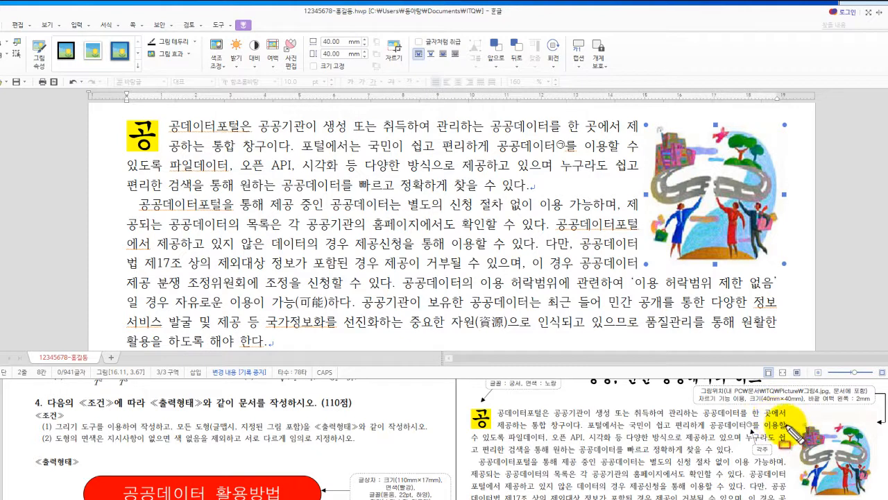
Step: Nudge the 그림4 picture slightly left so the paragraph line breaks match the reference sheet, and deselect it
{"action": "left_click_drag", "start_coordinate": [776, 405], "coordinate": [791, 499]}
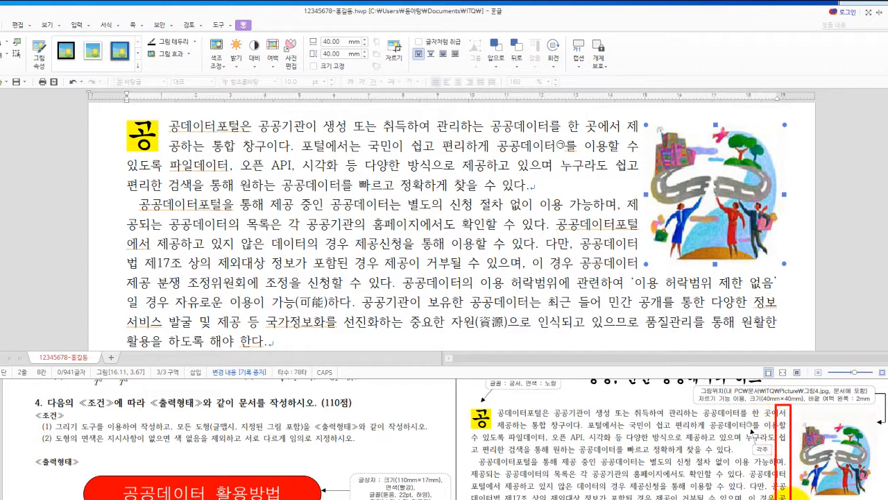
{"action": "key", "text": "Escape"}
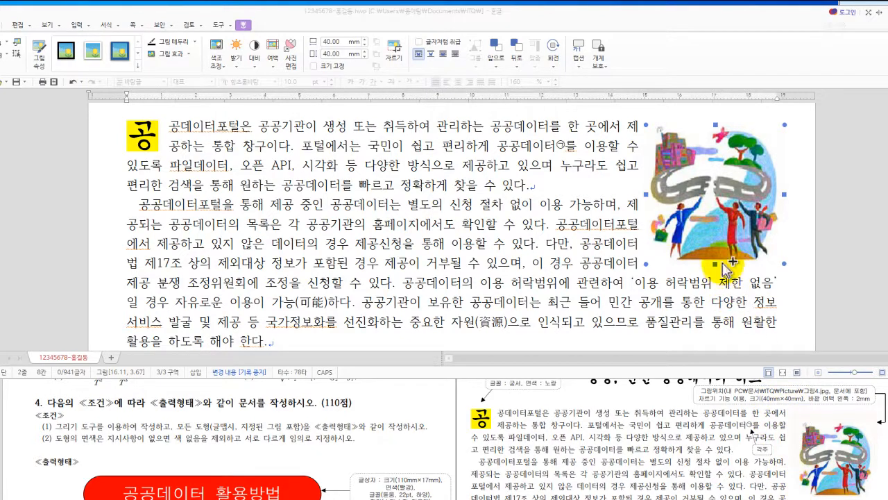
{"action": "key", "text": "Left"}
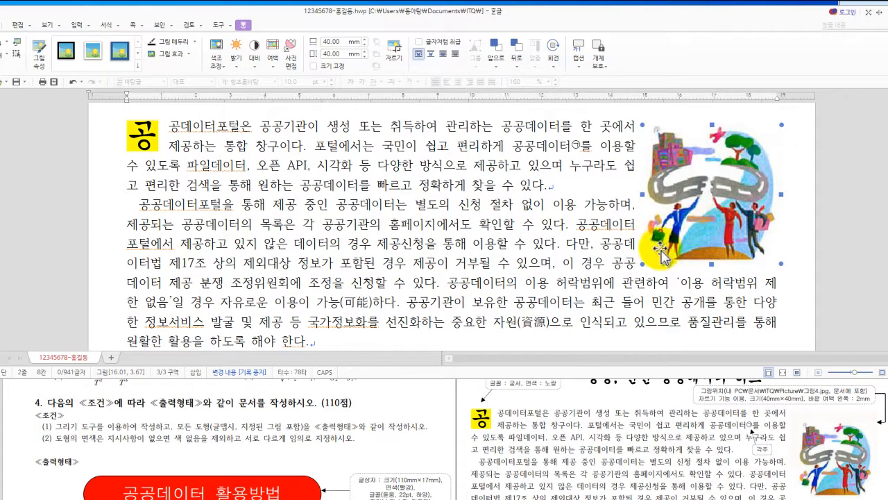
{"action": "left_click", "coordinate": [517, 236]}
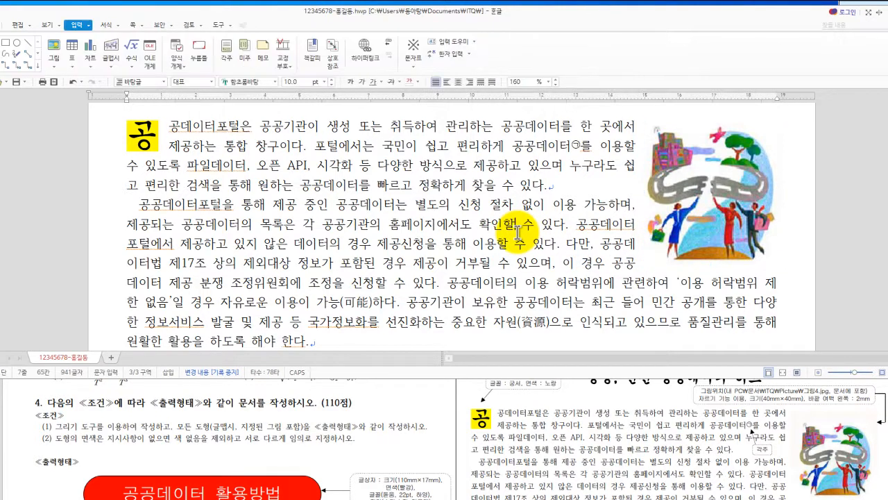
Step: Format the whole ♣ 공공데이터 활용지원센터의 업무와 조직 heading in 굴림 at 18 pt
{"action": "scroll", "coordinate": [417, 198], "scroll_direction": "down", "scroll_amount": 1}
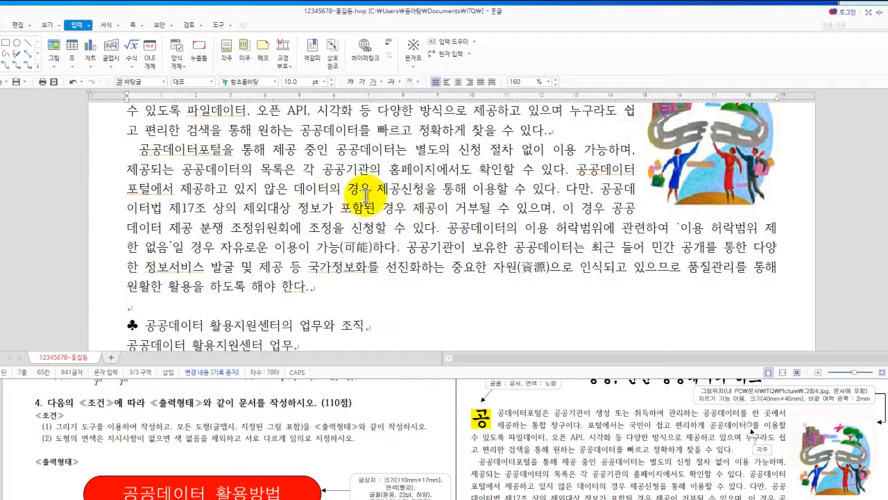
{"action": "scroll", "coordinate": [619, 437], "scroll_direction": "down", "scroll_amount": 3}
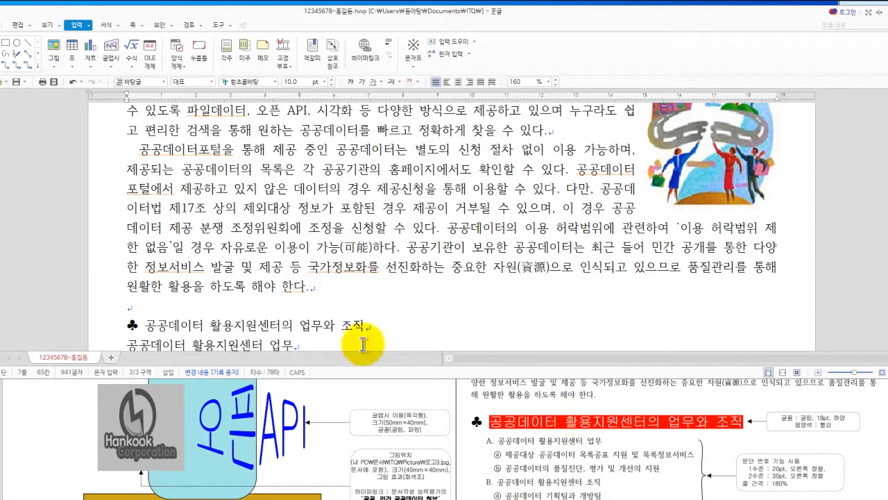
{"action": "scroll", "coordinate": [339, 326], "scroll_direction": "down", "scroll_amount": 1}
{"action": "left_click_drag", "start_coordinate": [129, 270], "coordinate": [375, 271]}
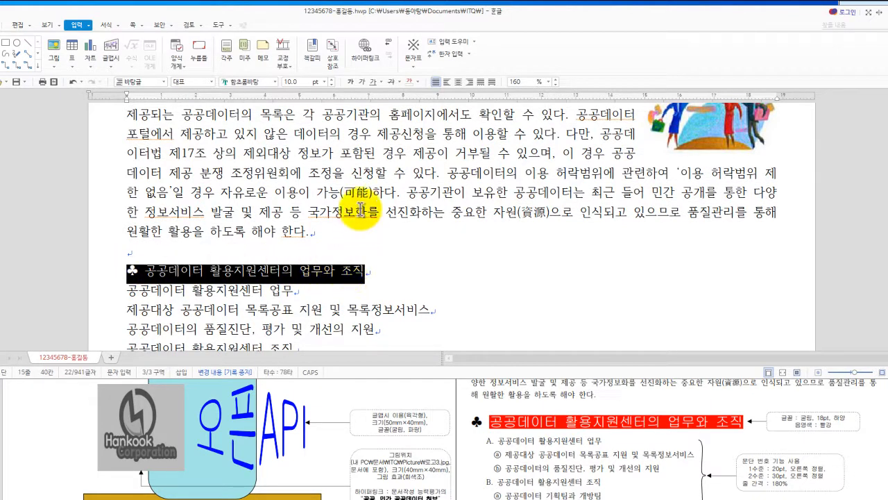
{"action": "left_click", "coordinate": [275, 83]}
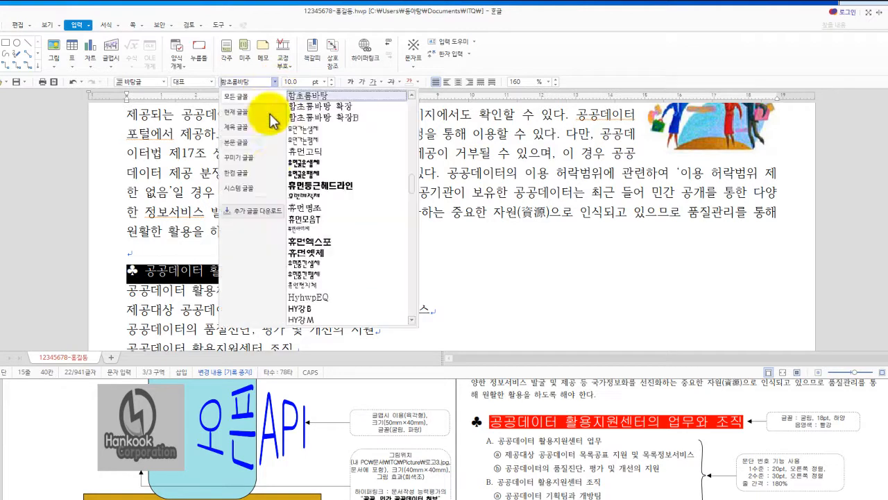
{"action": "scroll", "coordinate": [333, 166], "scroll_direction": "up", "scroll_amount": 8}
{"action": "scroll", "coordinate": [384, 216], "scroll_direction": "up", "scroll_amount": 10}
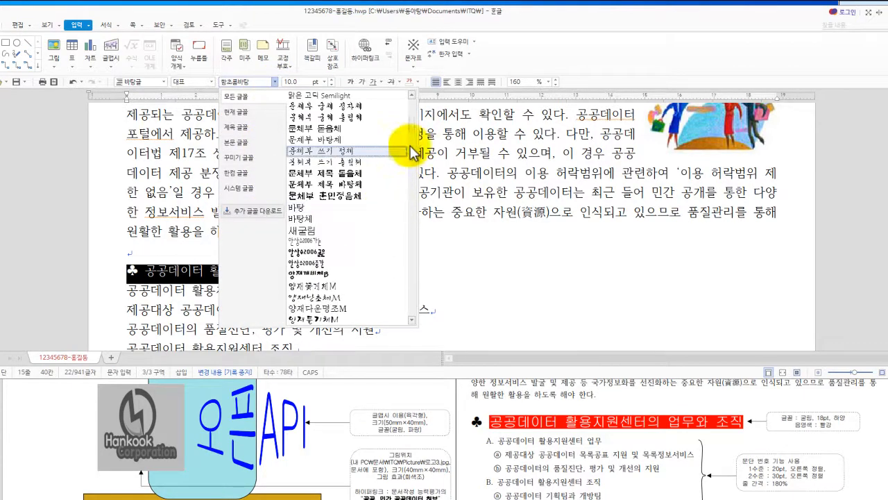
{"action": "left_click", "coordinate": [299, 164]}
{"action": "left_click", "coordinate": [296, 82]}
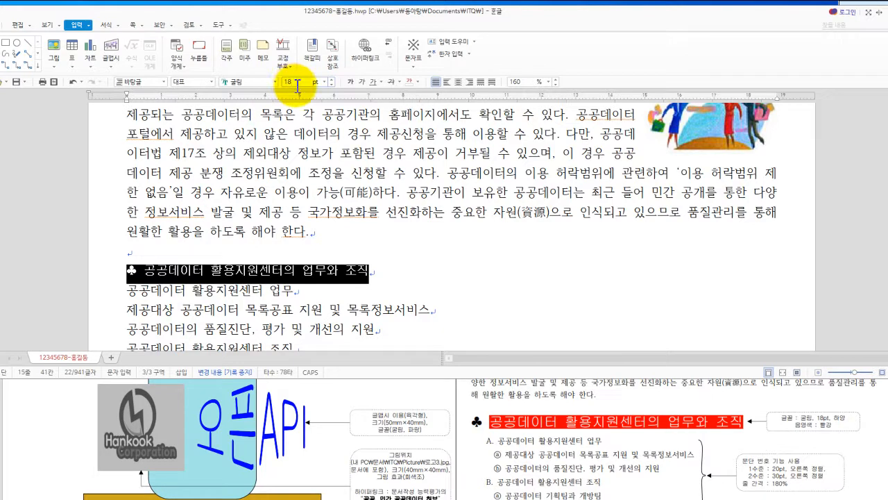
{"action": "key", "text": "Return"}
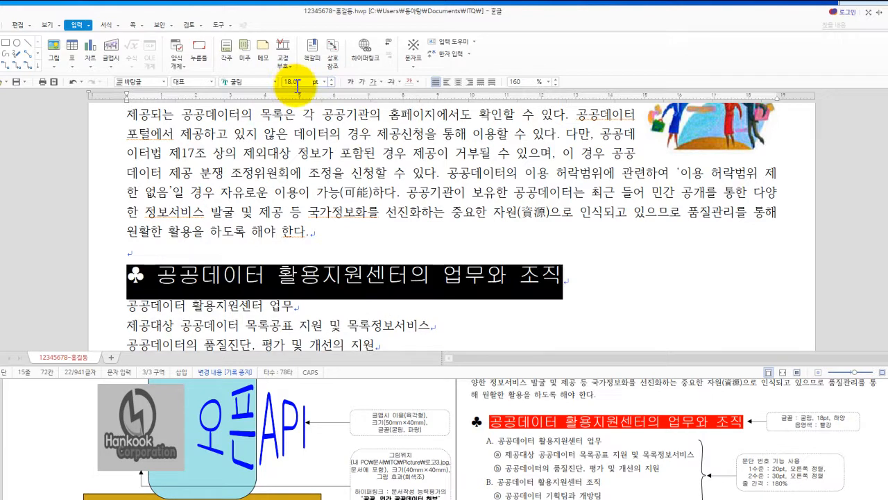
Step: Give the heading text after the ♣ symbol a white 글자 색 and a red 음영 색
{"action": "left_click", "coordinate": [365, 275]}
{"action": "left_click_drag", "start_coordinate": [157, 275], "coordinate": [564, 275]}
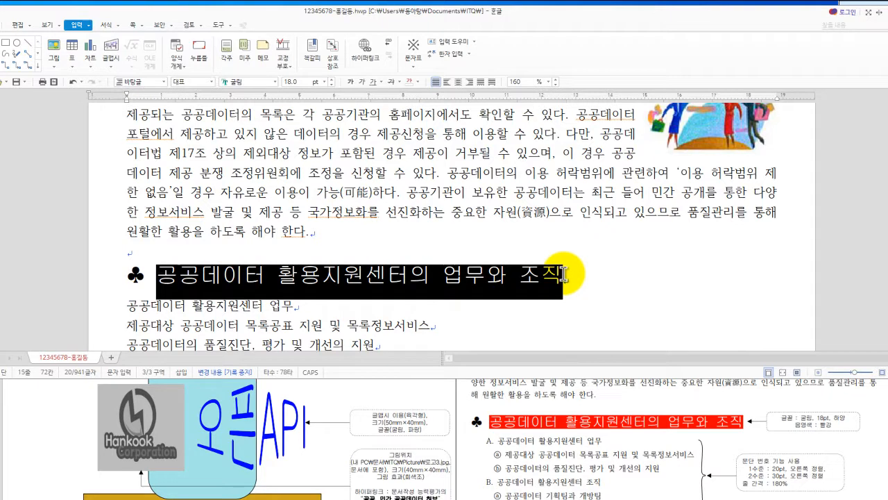
{"action": "right_click", "coordinate": [490, 273]}
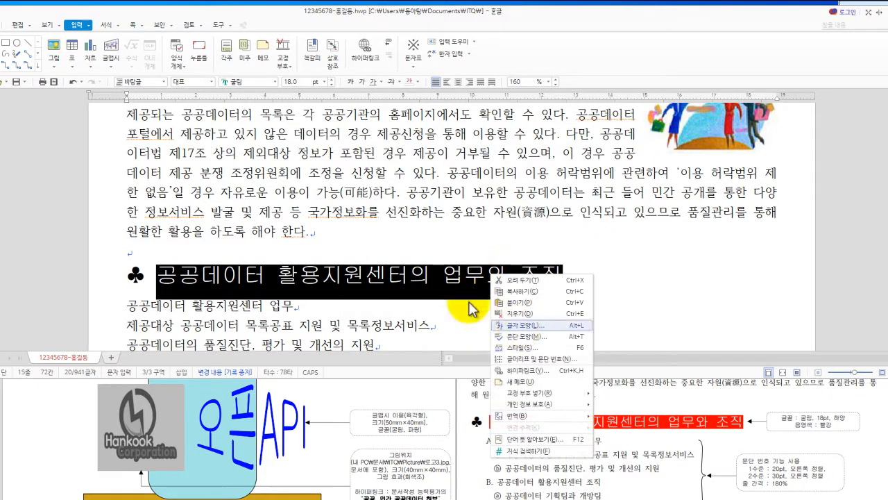
{"action": "key", "text": "Escape"}
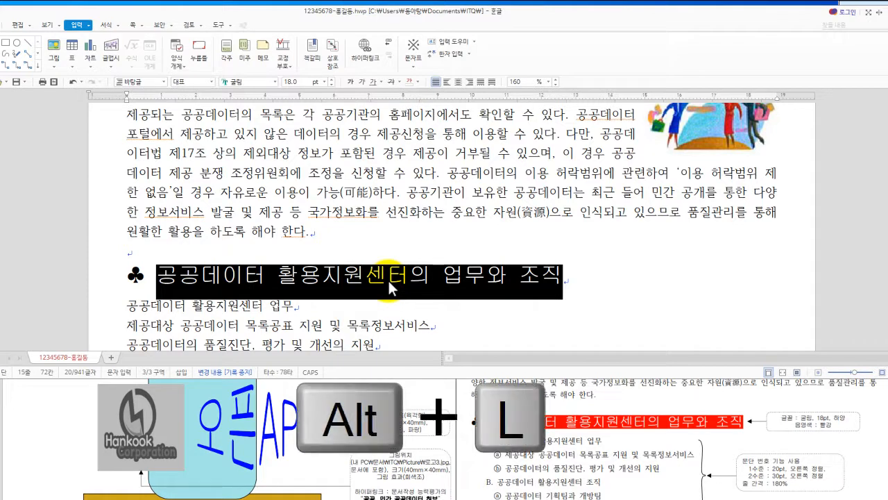
{"action": "key", "text": "alt+l"}
{"action": "left_click_drag", "start_coordinate": [448, 65], "coordinate": [489, 75]}
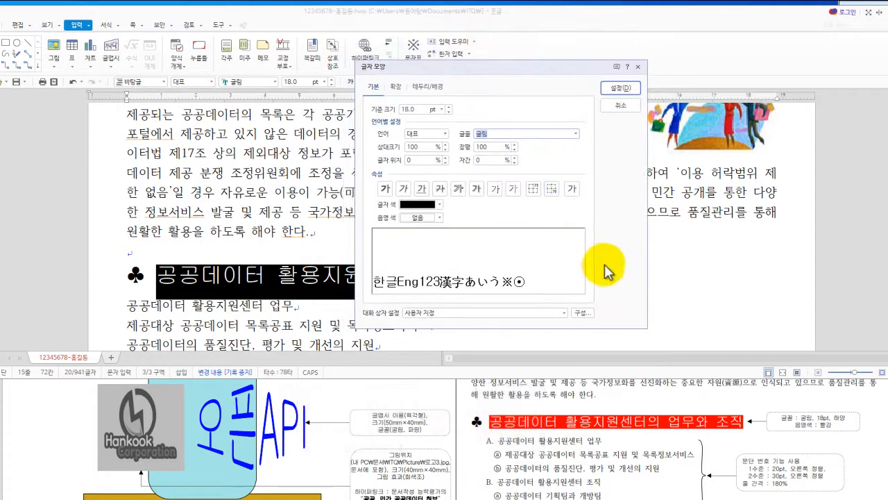
{"action": "left_click", "coordinate": [438, 205]}
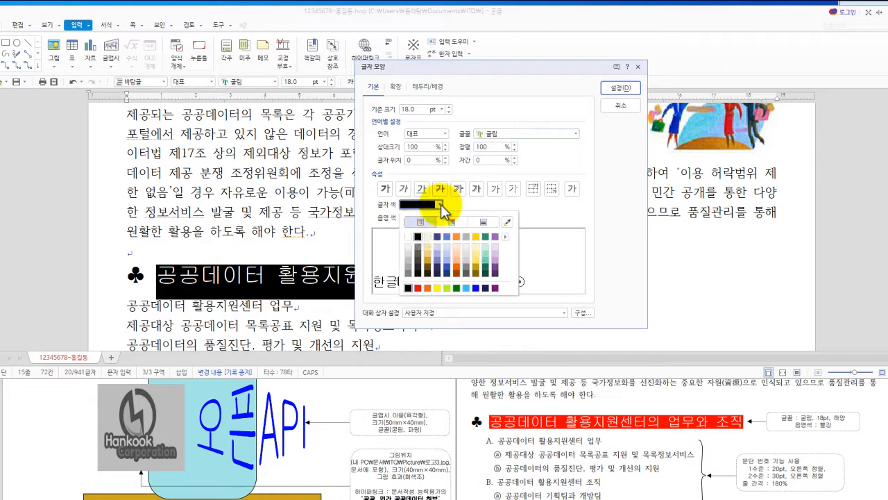
{"action": "left_click", "coordinate": [406, 236]}
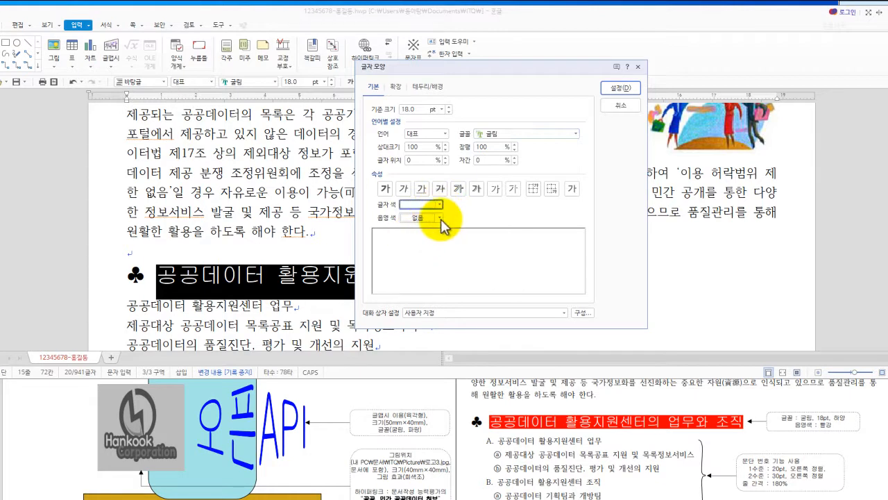
{"action": "left_click", "coordinate": [439, 218]}
{"action": "left_click", "coordinate": [419, 313]}
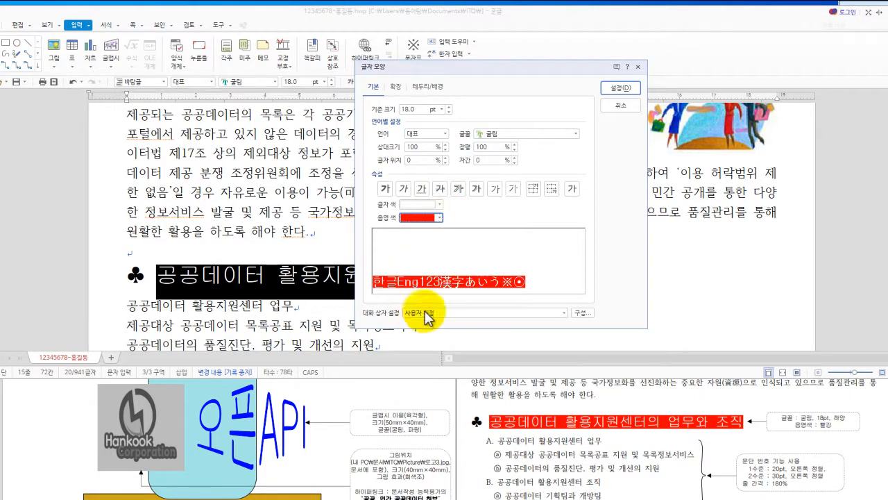
{"action": "left_click", "coordinate": [630, 95]}
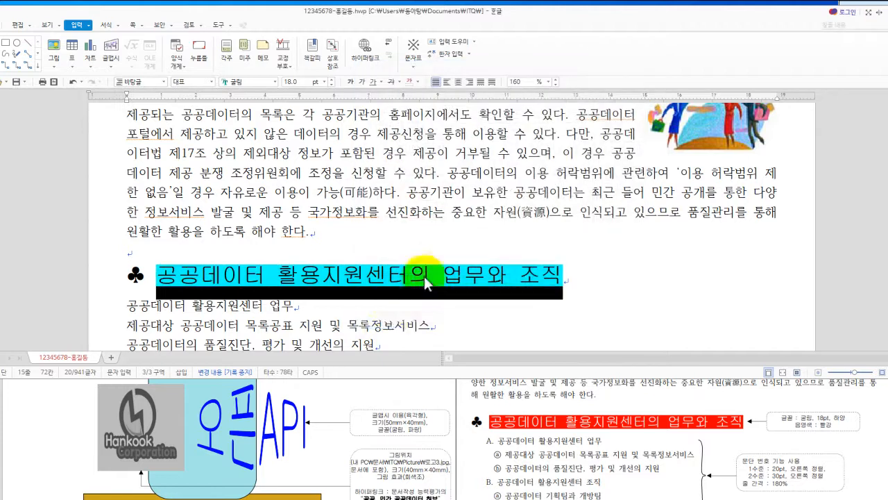
{"action": "left_click", "coordinate": [386, 316]}
Step: Start a custom A. paragraph numbering for the six lines below the heading, with level 1 at 20 pt width and 오른쪽 alignment
{"action": "scroll", "coordinate": [387, 315], "scroll_direction": "down", "scroll_amount": 3}
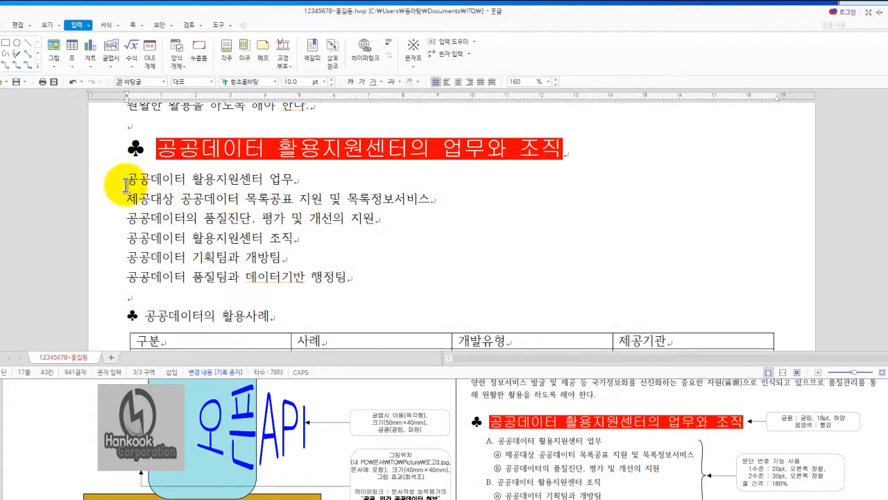
{"action": "left_click_drag", "start_coordinate": [126, 179], "coordinate": [269, 277]}
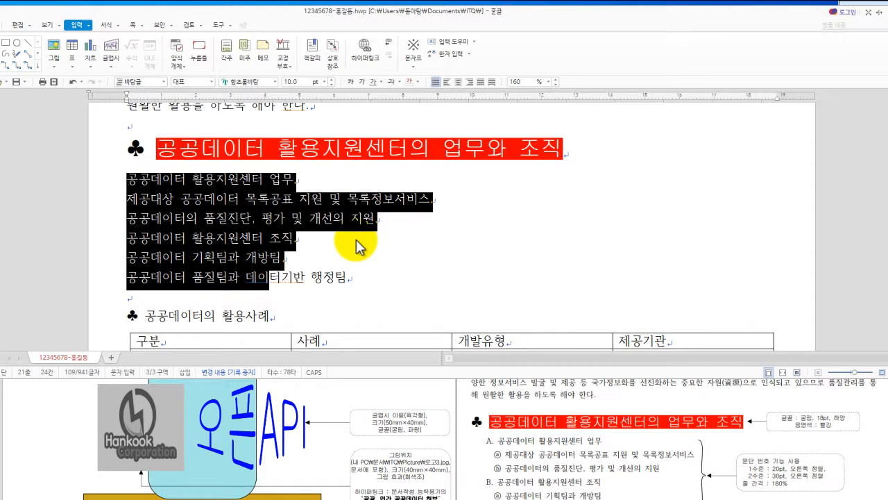
{"action": "key", "text": "ctrl+k"}
{"action": "key", "text": "n"}
{"action": "key", "text": "ctrl+k"}
{"action": "key", "text": "n"}
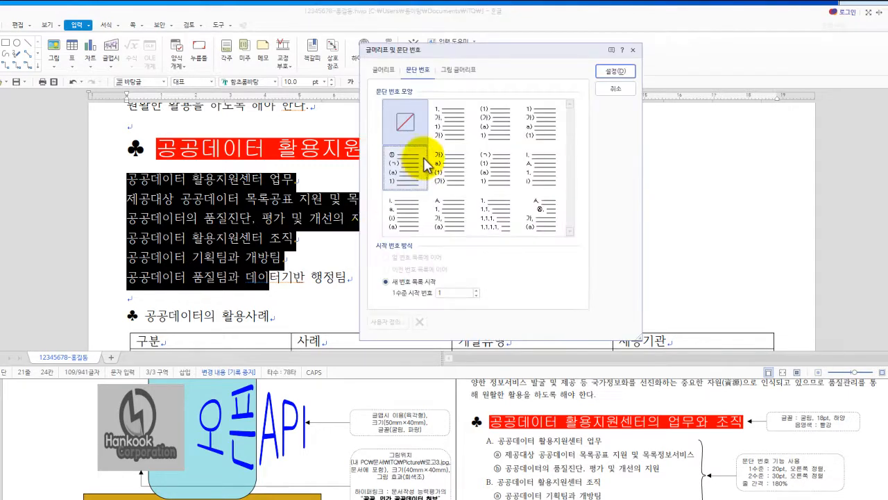
{"action": "left_click", "coordinate": [451, 208]}
{"action": "left_click", "coordinate": [386, 321]}
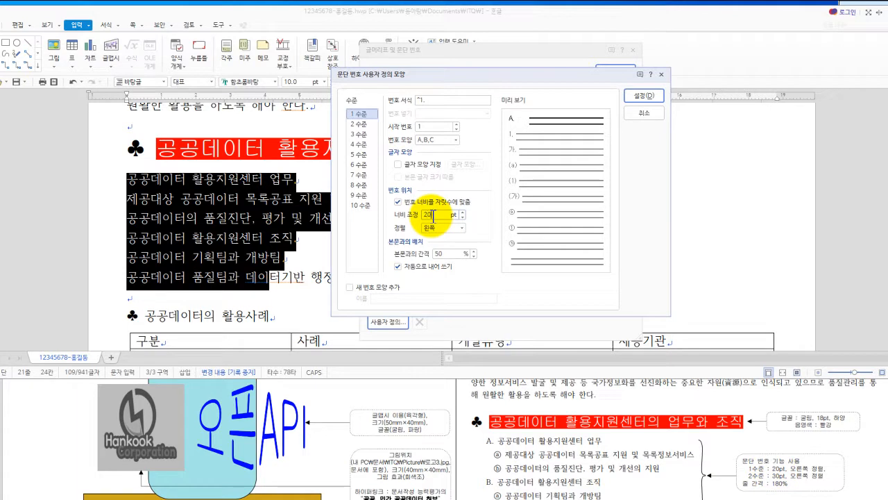
{"action": "left_click", "coordinate": [462, 228]}
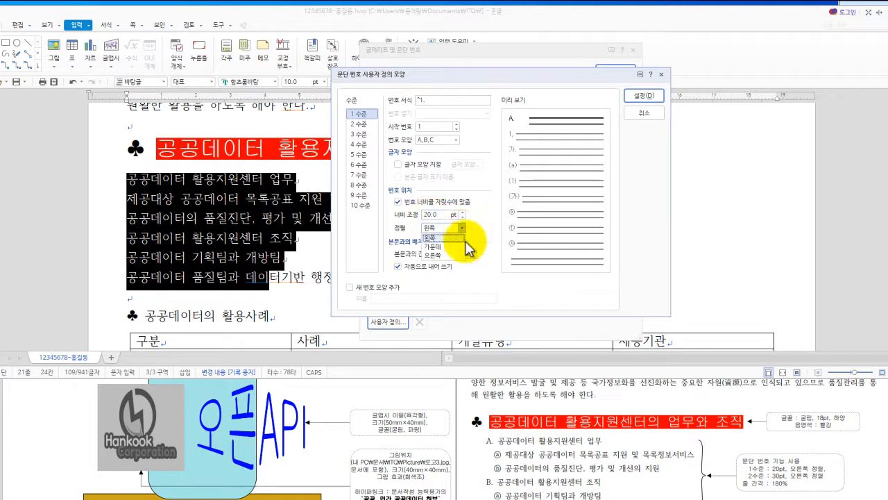
{"action": "left_click", "coordinate": [445, 254]}
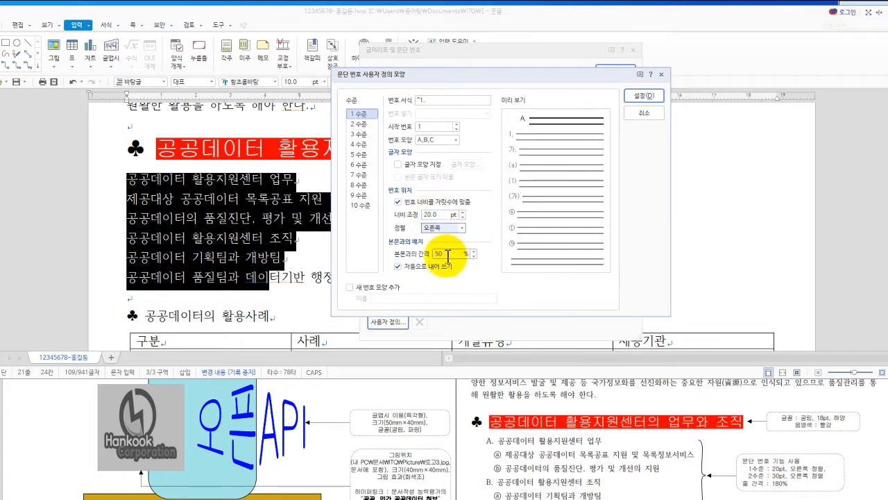
Step: Define numbering level 2 with the ⓐ,ⓑ,ⓒ shape, 30 pt width and 오른쪽 alignment, and apply the numbering to the selected lines
{"action": "left_click", "coordinate": [359, 123]}
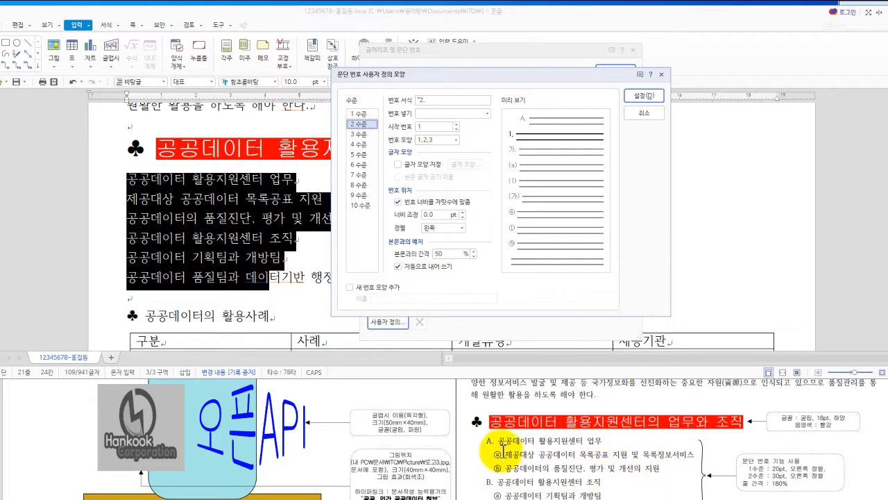
{"action": "left_click", "coordinate": [458, 139]}
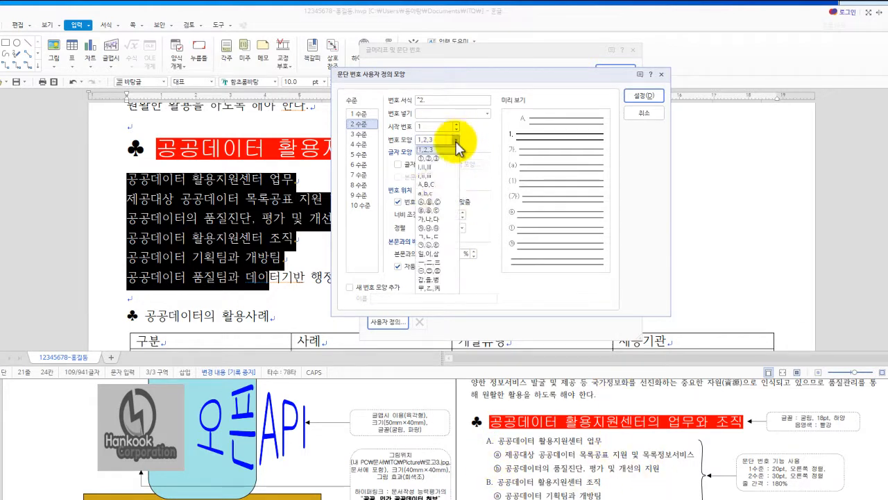
{"action": "left_click", "coordinate": [430, 208]}
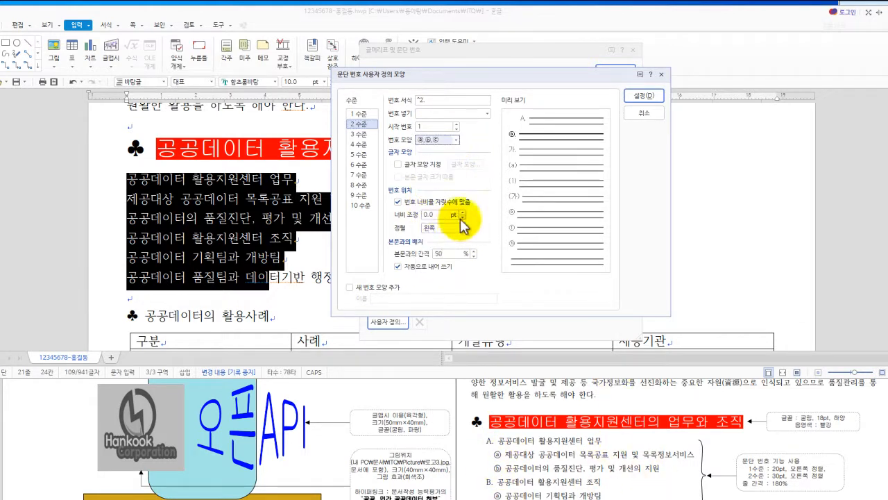
{"action": "left_click", "coordinate": [431, 215]}
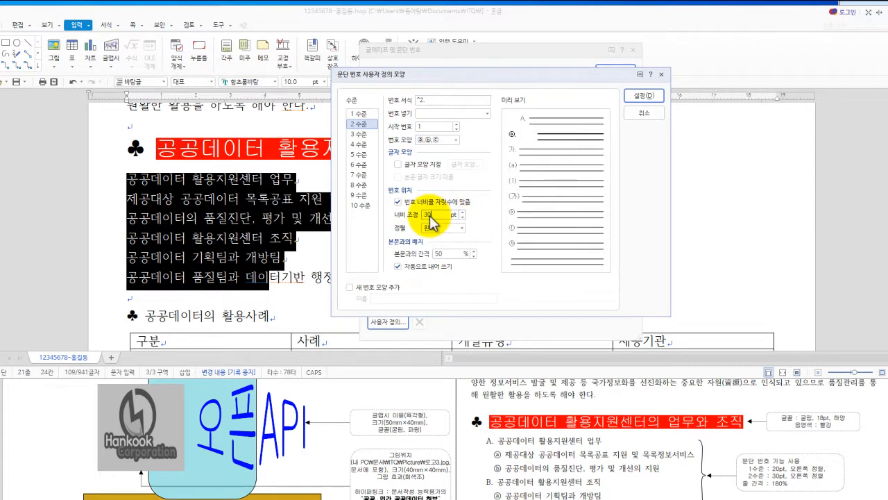
{"action": "left_click", "coordinate": [458, 228]}
{"action": "left_click", "coordinate": [446, 255]}
{"action": "left_click", "coordinate": [643, 95]}
{"action": "left_click", "coordinate": [615, 72]}
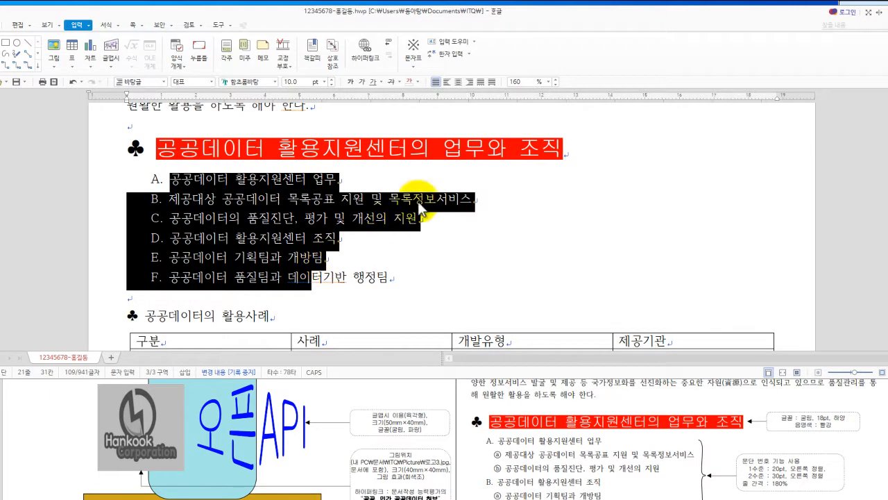
Step: Set the line spacing of the six numbered lines to 180%
{"action": "left_click", "coordinate": [514, 82]}
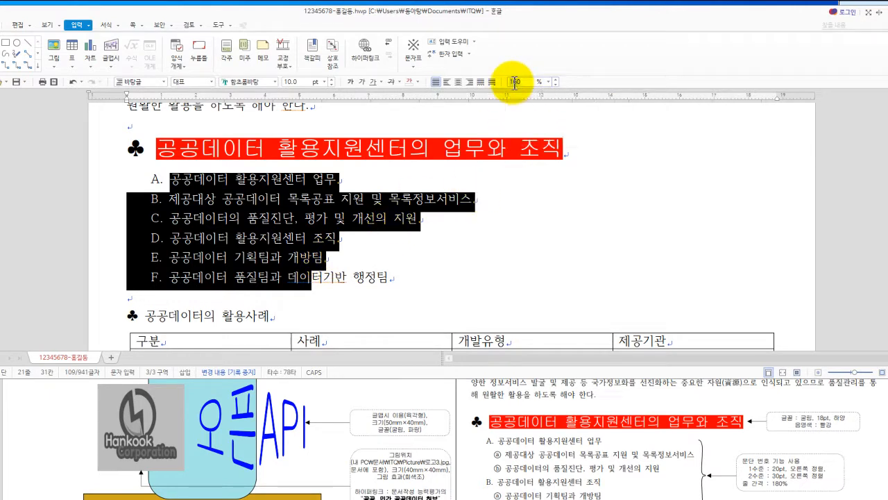
{"action": "key", "text": "Return"}
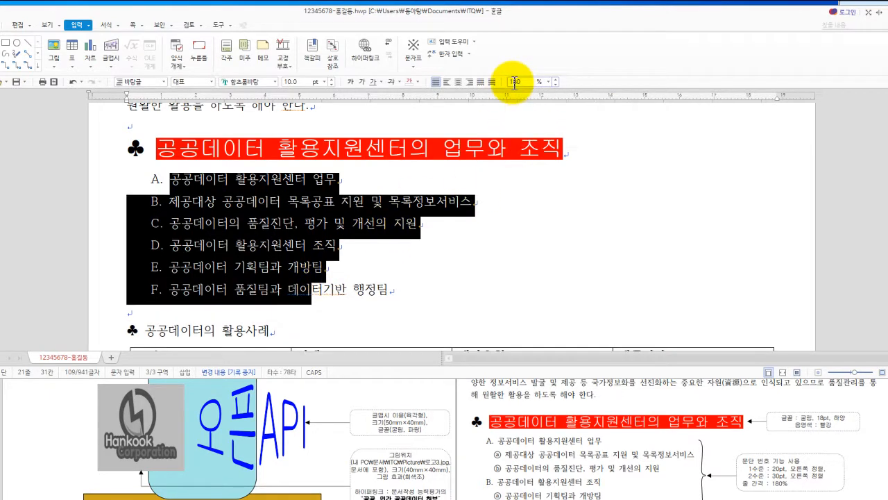
{"action": "left_click", "coordinate": [279, 212]}
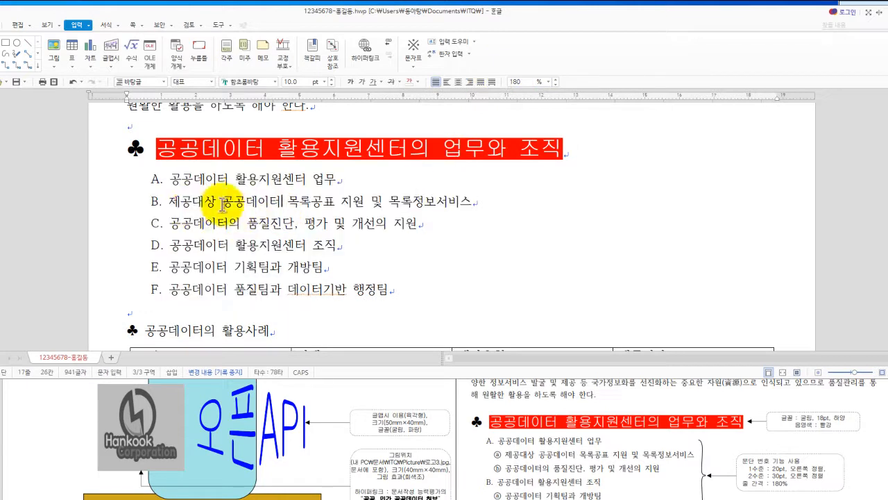
Step: Demote the 제공대상 공공데이터 and 공공데이터의 품질진단 lines to the second numbering level
{"action": "left_click_drag", "start_coordinate": [258, 203], "coordinate": [270, 221]}
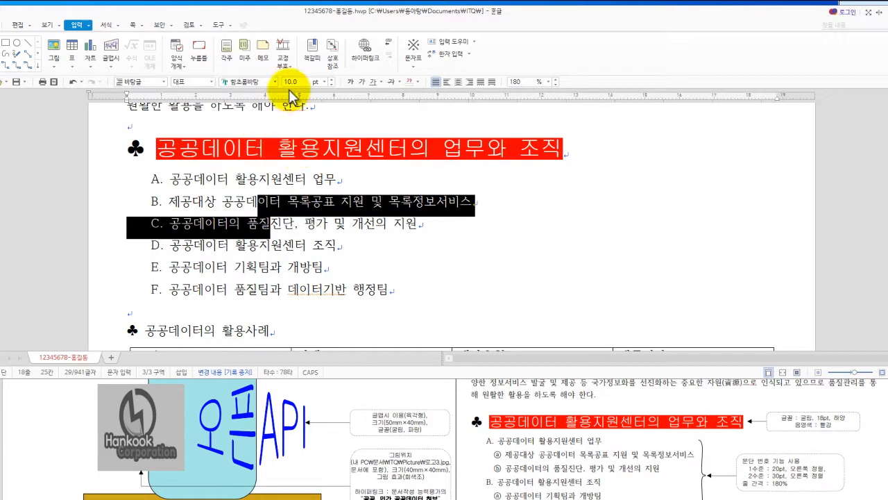
{"action": "left_click", "coordinate": [110, 25]}
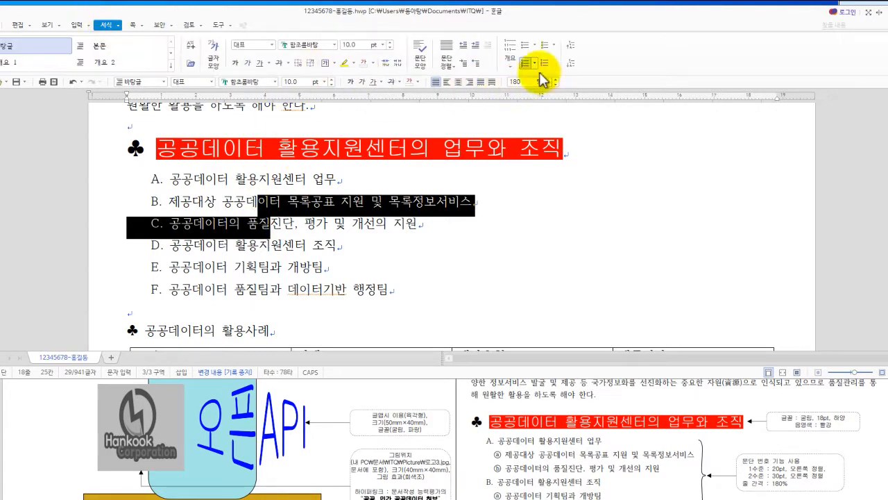
{"action": "right_click", "coordinate": [329, 202]}
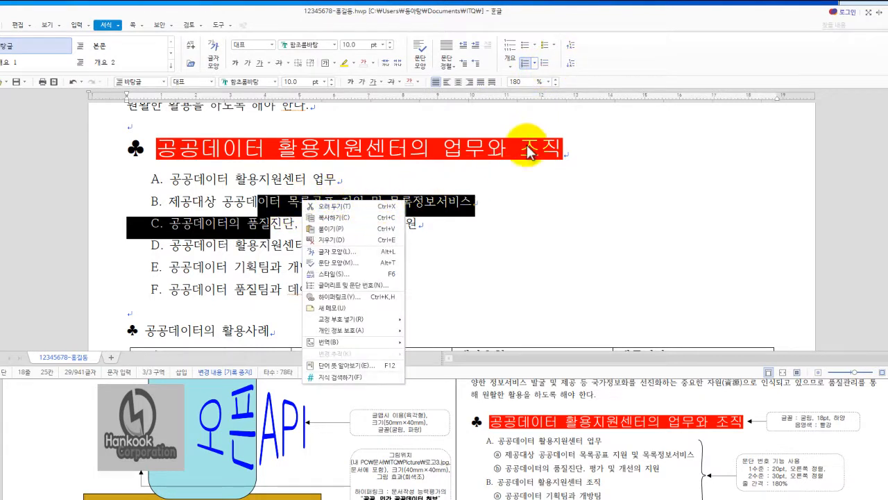
{"action": "left_click", "coordinate": [571, 63]}
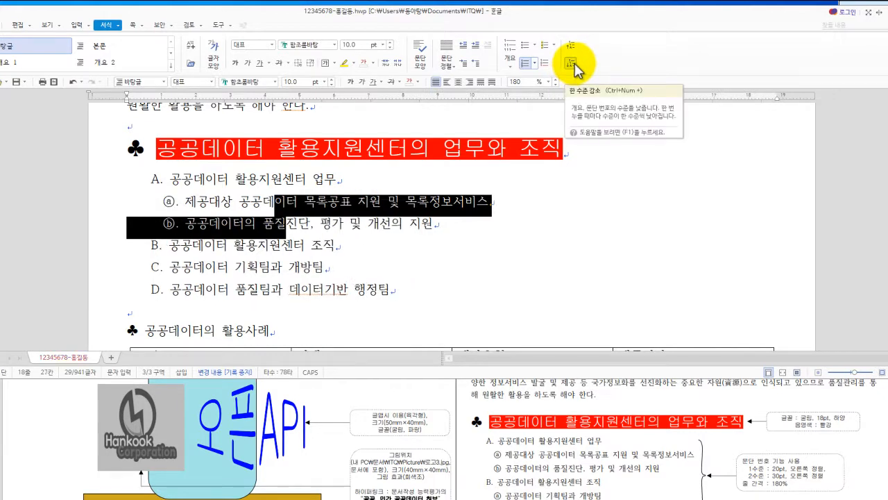
Step: Demote the 기획팀과 개방팀 and 품질팀과 데이터기반 행정팀 lines to the second numbering level
{"action": "left_click_drag", "start_coordinate": [286, 268], "coordinate": [320, 291]}
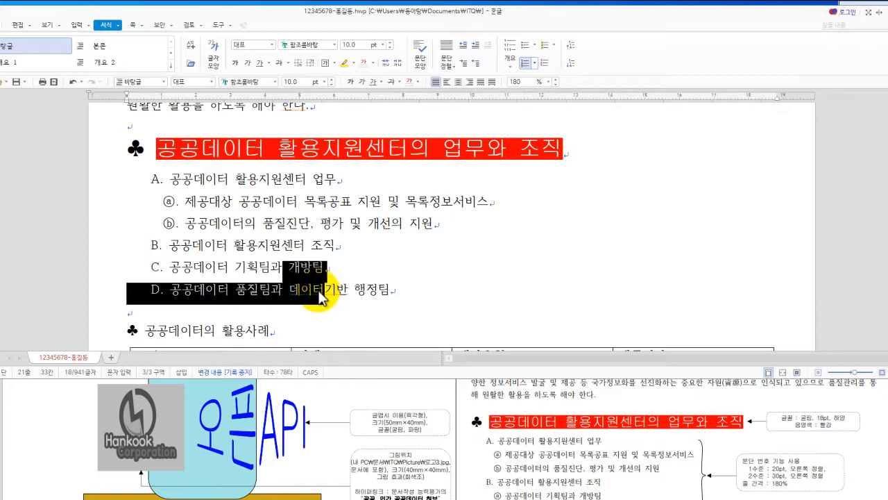
{"action": "key", "text": "ctrl+KP_Add"}
{"action": "key", "text": "ctrl+KP_Subtract"}
{"action": "key", "text": "ctrl+KP_Add"}
{"action": "key", "text": "ctrl+KP_Subtract"}
{"action": "key", "text": "ctrl+KP_Add"}
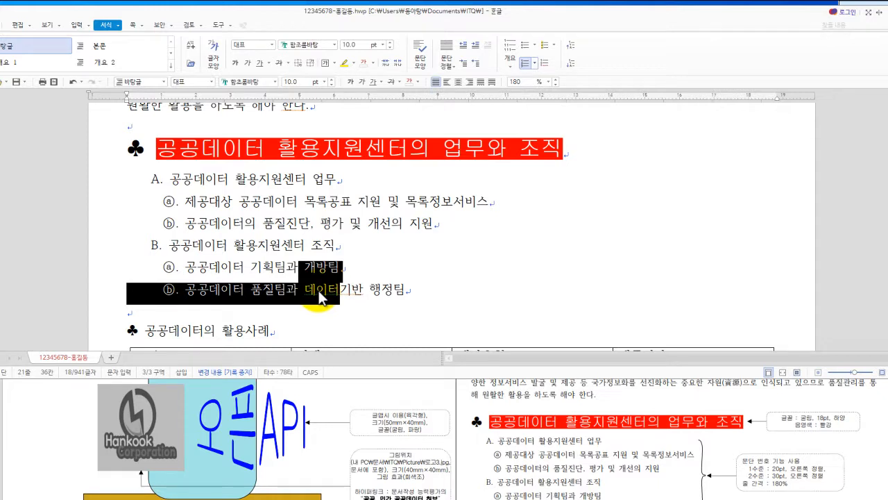
Step: Try moving the last two numbered lines through deeper numbering levels and back to the second level
{"action": "key", "text": "ctrl+plus"}
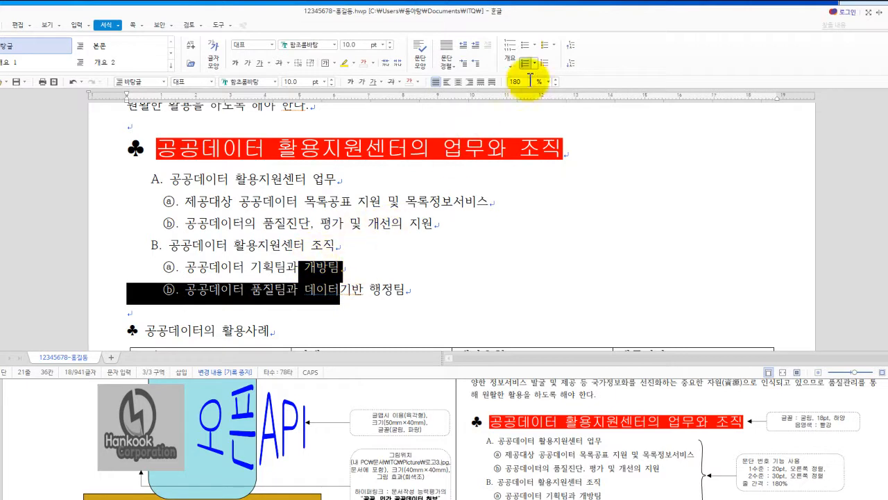
{"action": "left_click", "coordinate": [572, 64]}
{"action": "left_click", "coordinate": [573, 65]}
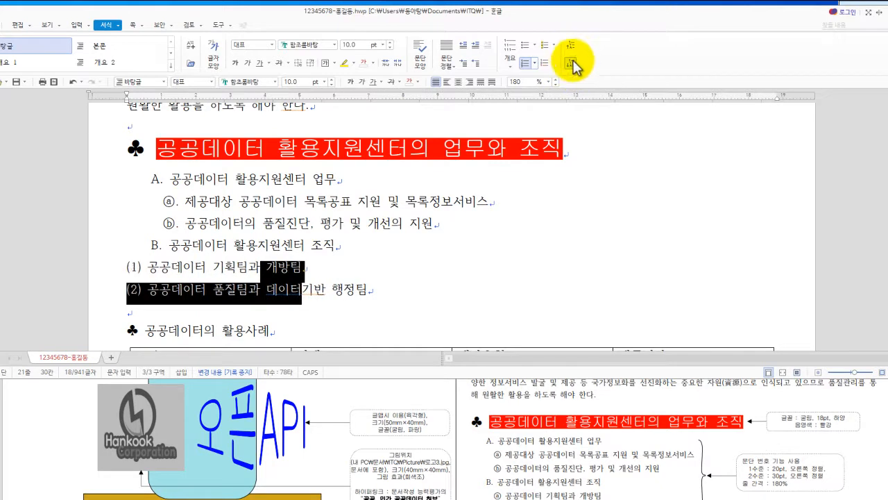
{"action": "left_click", "coordinate": [571, 46]}
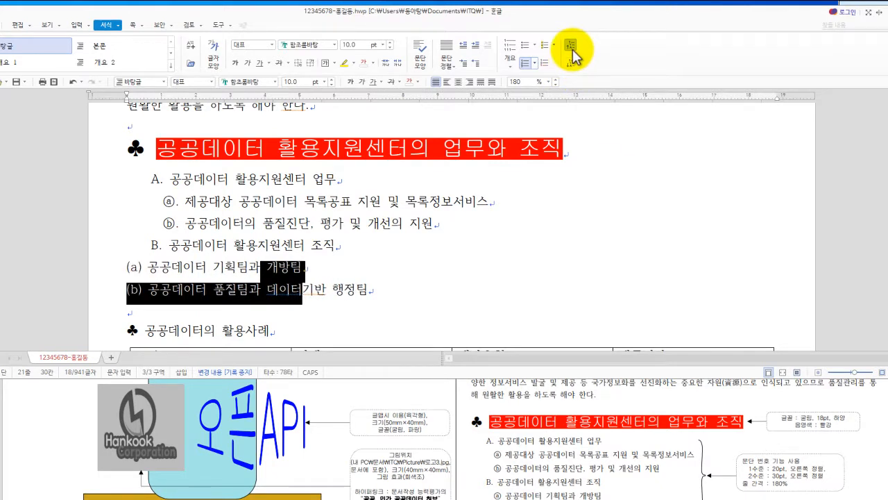
{"action": "left_click", "coordinate": [571, 47]}
{"action": "left_click", "coordinate": [572, 63]}
{"action": "left_click", "coordinate": [572, 66]}
{"action": "left_click", "coordinate": [573, 65]}
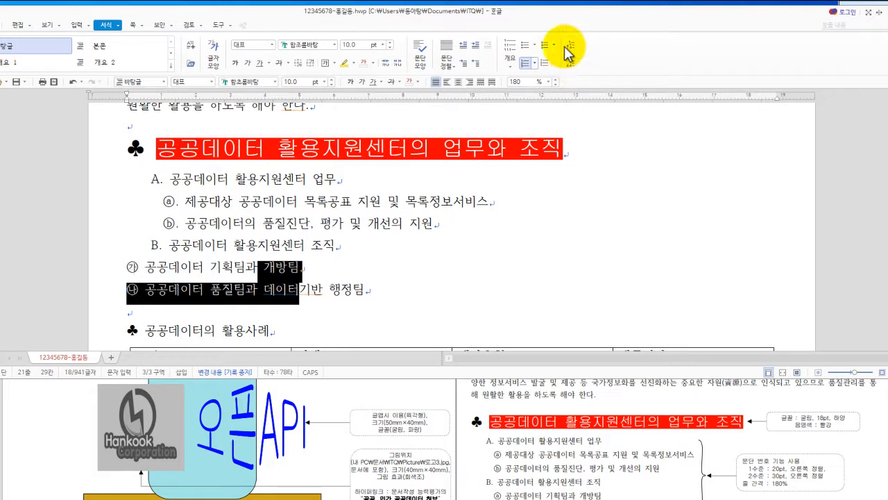
{"action": "left_click", "coordinate": [567, 47]}
{"action": "left_click", "coordinate": [567, 47]}
{"action": "left_click", "coordinate": [568, 47]}
{"action": "left_click", "coordinate": [568, 47]}
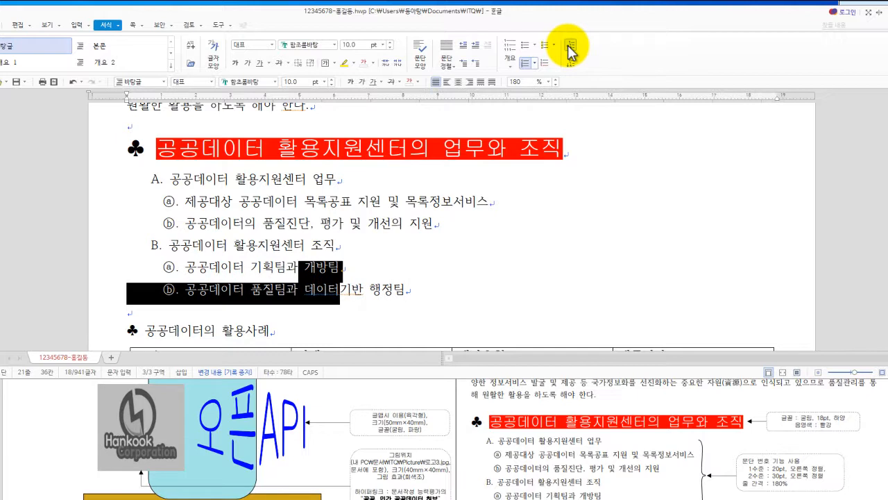
Step: Set the whole ♣ 공공데이터의 활용사례 heading in 굴림 at 18 pt
{"action": "left_click", "coordinate": [399, 290]}
{"action": "scroll", "coordinate": [294, 252], "scroll_direction": "down", "scroll_amount": 2}
{"action": "scroll", "coordinate": [588, 419], "scroll_direction": "down", "scroll_amount": 3}
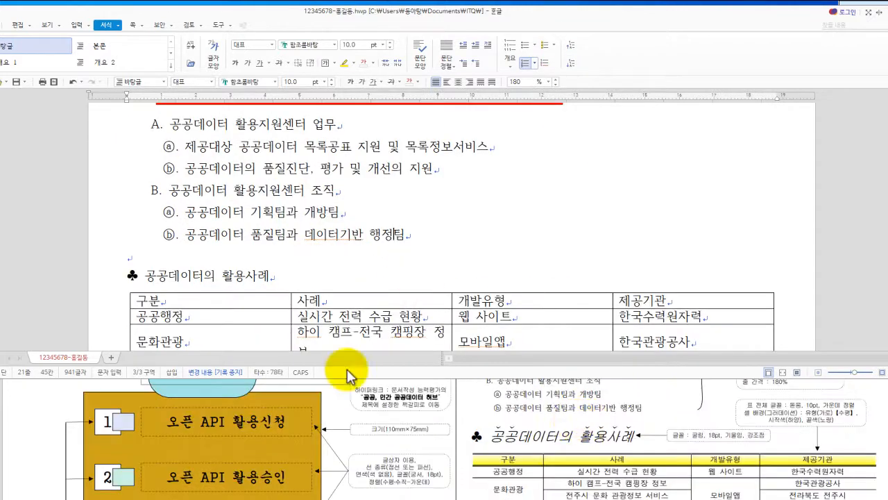
{"action": "left_click_drag", "start_coordinate": [128, 275], "coordinate": [282, 273]}
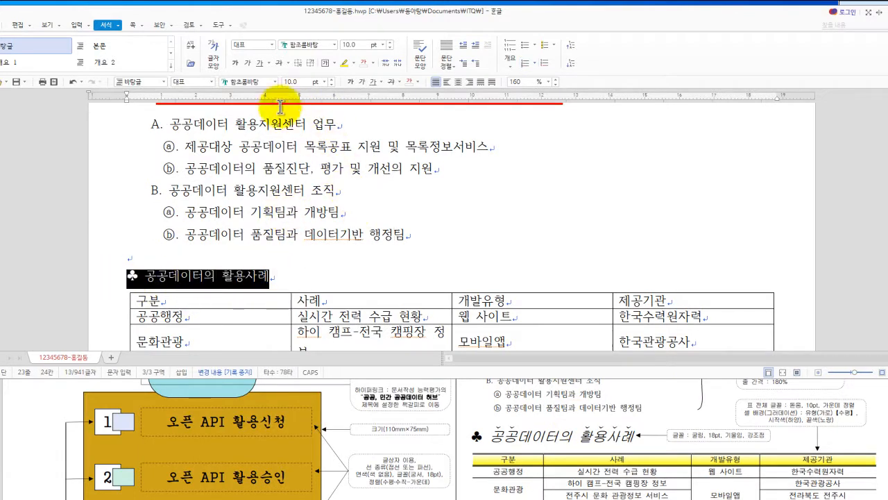
{"action": "left_click", "coordinate": [276, 82]}
{"action": "scroll", "coordinate": [389, 163], "scroll_direction": "up", "scroll_amount": 10}
{"action": "scroll", "coordinate": [388, 167], "scroll_direction": "up", "scroll_amount": 5}
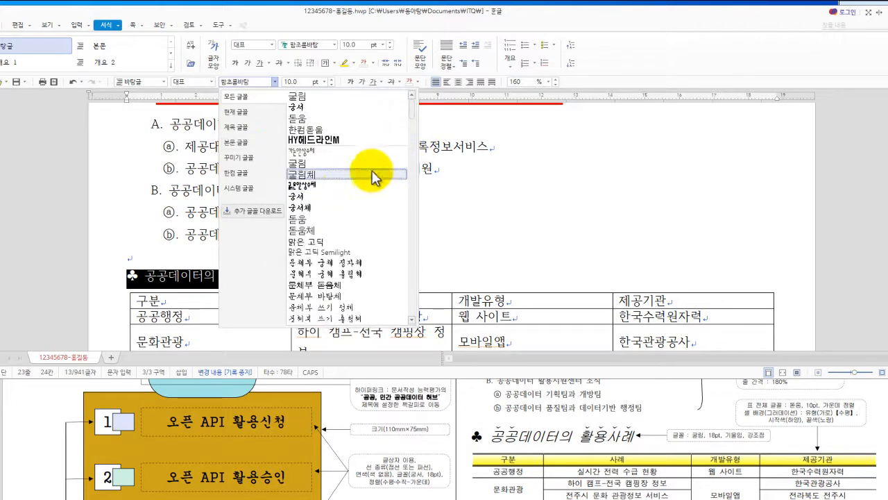
{"action": "left_click", "coordinate": [316, 162]}
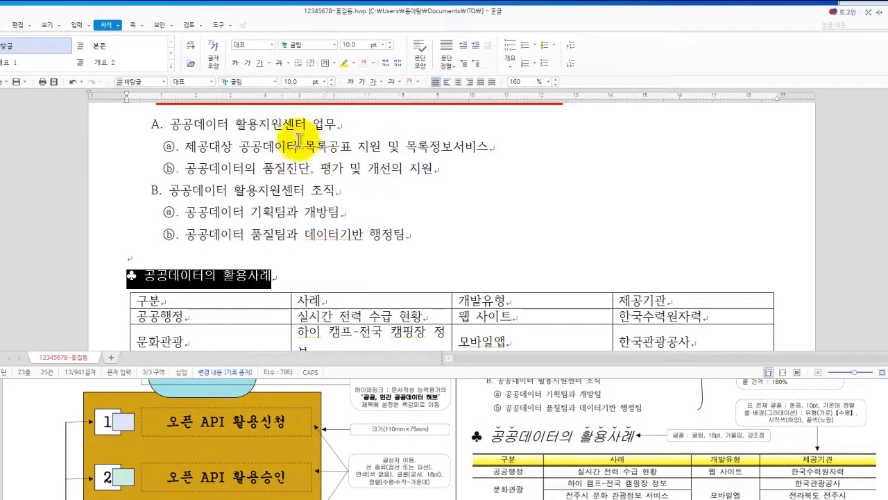
{"action": "left_click", "coordinate": [292, 82]}
{"action": "type", "text": "18"}
{"action": "key", "text": "Return"}
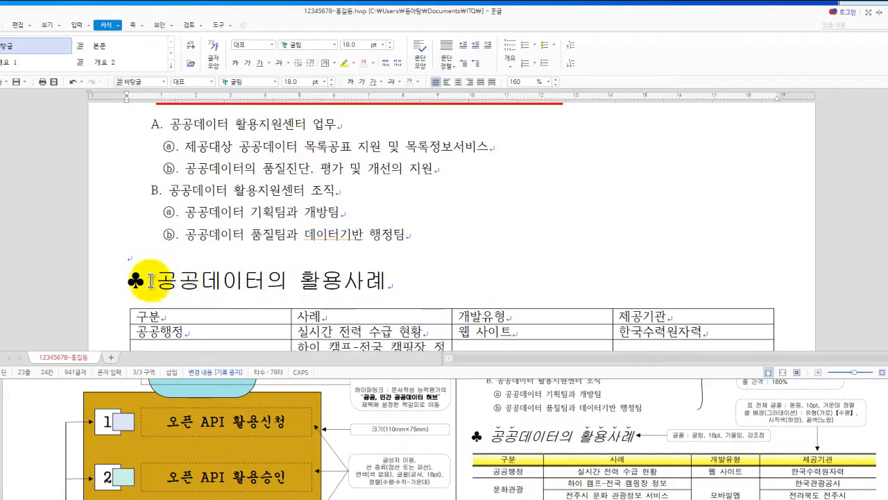
Step: Italicize the 공공데이터의 활용사례 heading text after the ♣ symbol
{"action": "left_click_drag", "start_coordinate": [153, 281], "coordinate": [381, 286]}
{"action": "key", "text": "alt+l"}
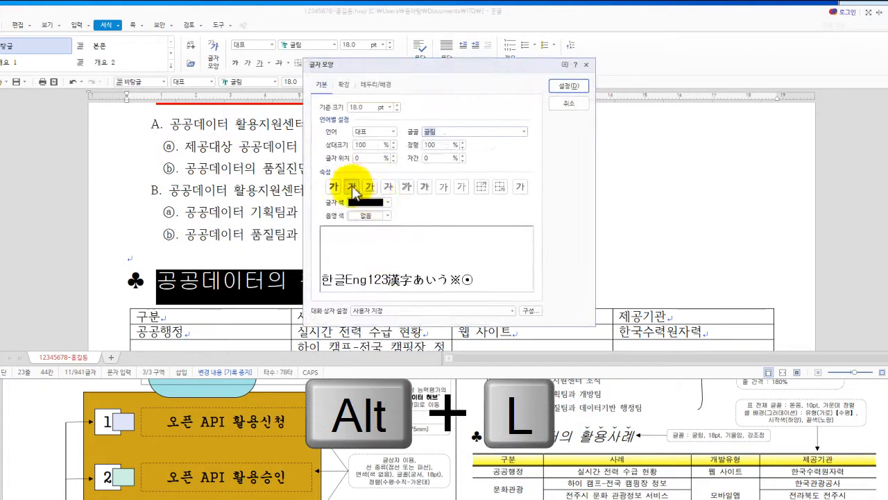
{"action": "left_click", "coordinate": [352, 186]}
{"action": "left_click", "coordinate": [571, 91]}
Step: Add the ˇ-shaped 강조점 above 공공 at the start of the 공공데이터의 활용사례 heading
{"action": "left_click", "coordinate": [189, 279]}
{"action": "left_click_drag", "start_coordinate": [159, 281], "coordinate": [210, 281]}
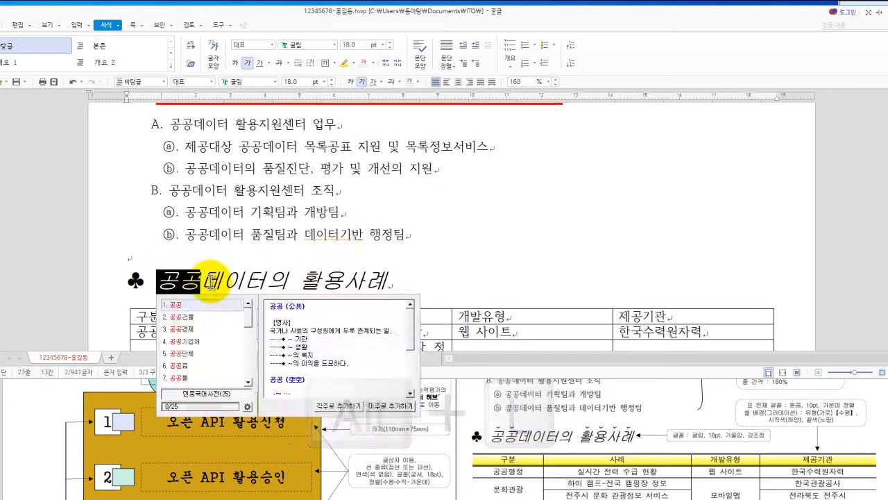
{"action": "key", "text": "alt+l"}
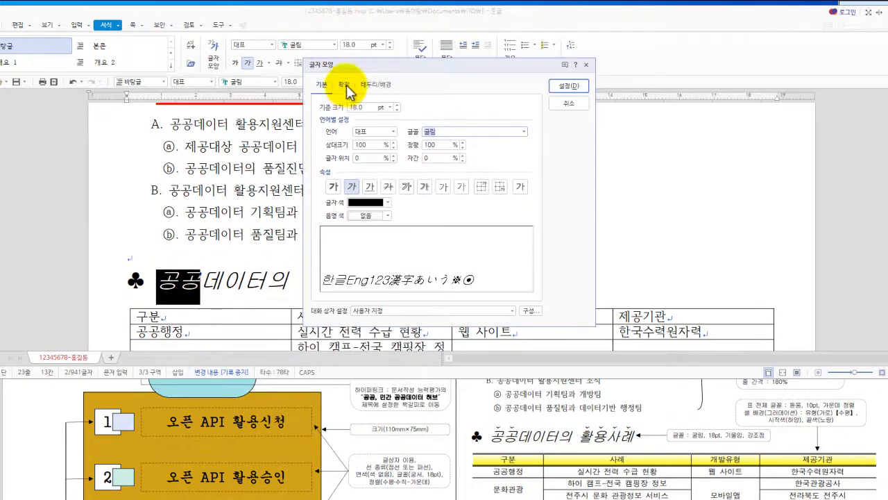
{"action": "left_click", "coordinate": [345, 85]}
{"action": "left_click", "coordinate": [386, 235]}
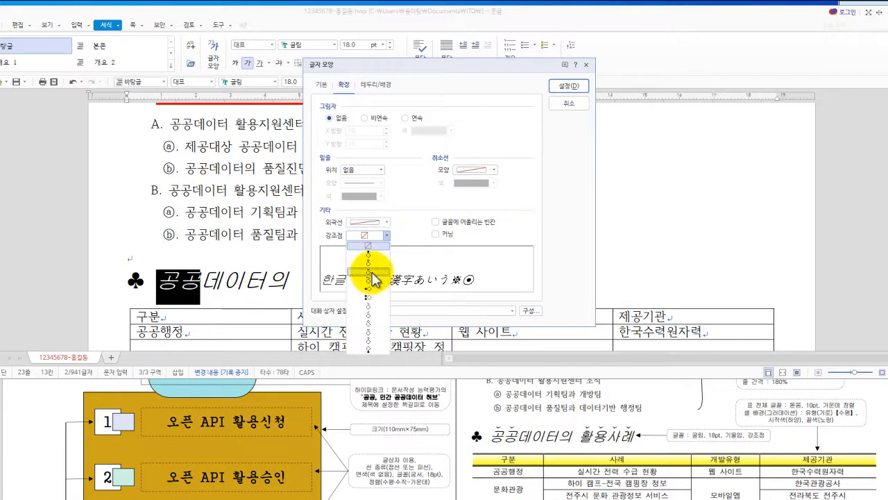
{"action": "left_click", "coordinate": [373, 272]}
{"action": "left_click", "coordinate": [569, 86]}
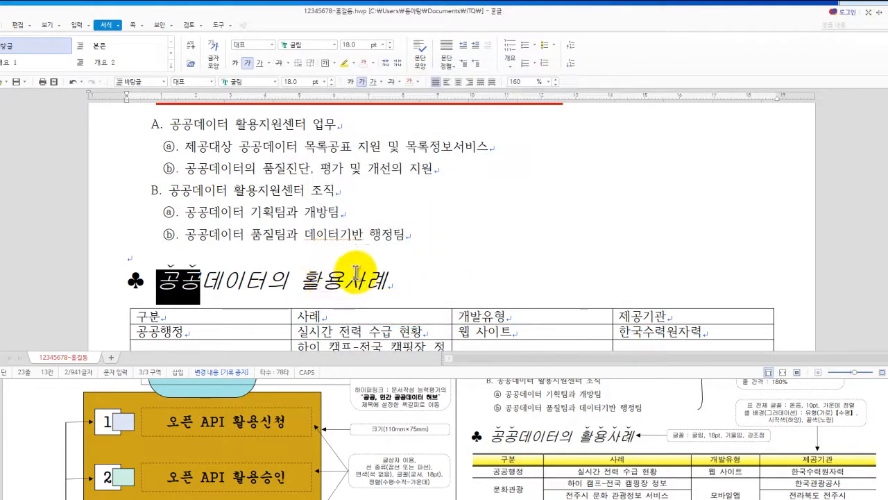
Step: Add the same ˇ-shaped 강조점 above 용사례 at the end of the heading
{"action": "left_click_drag", "start_coordinate": [322, 281], "coordinate": [392, 280]}
{"action": "key", "text": "alt+l"}
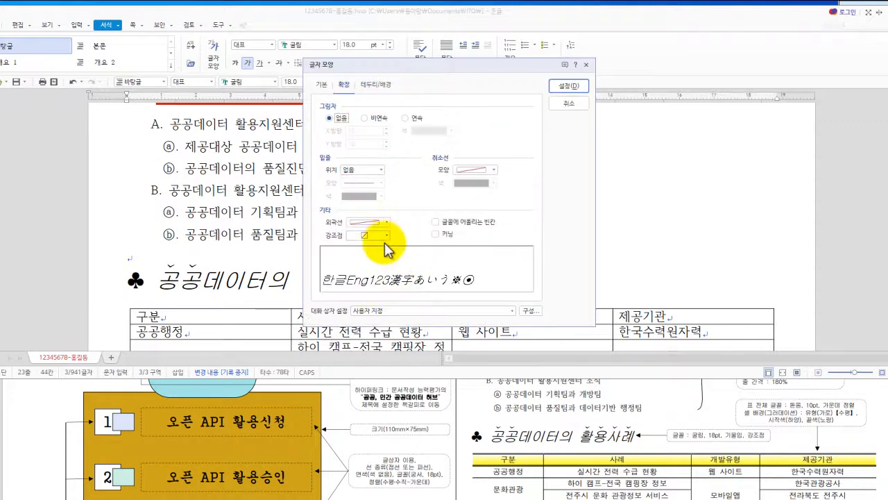
{"action": "left_click", "coordinate": [386, 236]}
{"action": "left_click", "coordinate": [377, 273]}
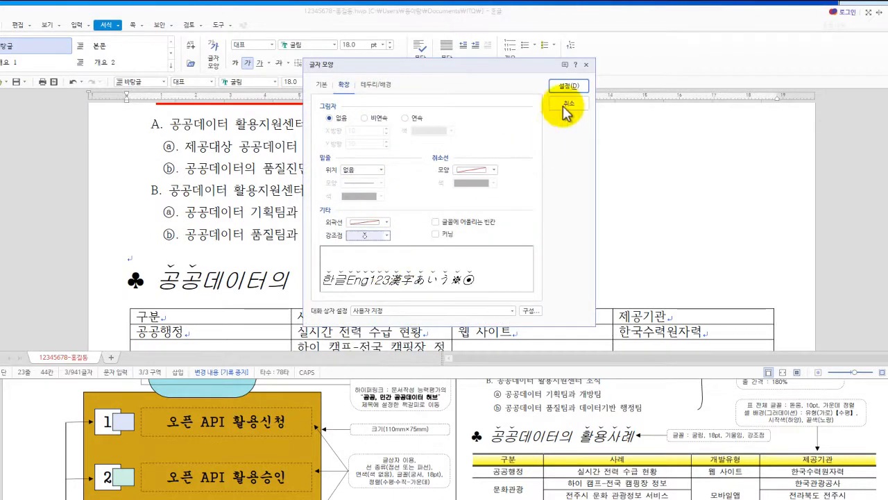
{"action": "left_click", "coordinate": [564, 85]}
Step: Set all cells of the table below the heading in the 돋움 font and center-align their text
{"action": "scroll", "coordinate": [486, 180], "scroll_direction": "down", "scroll_amount": 3}
{"action": "scroll", "coordinate": [417, 238], "scroll_direction": "down", "scroll_amount": 1}
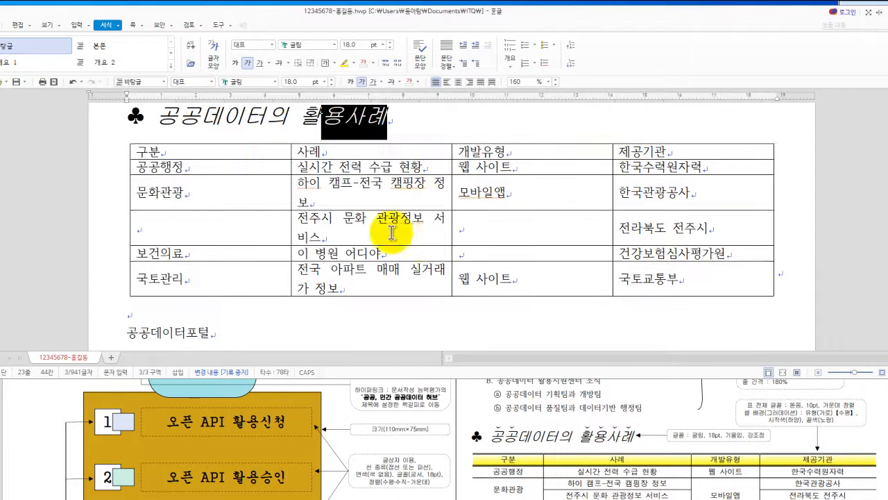
{"action": "left_click_drag", "start_coordinate": [252, 148], "coordinate": [628, 279]}
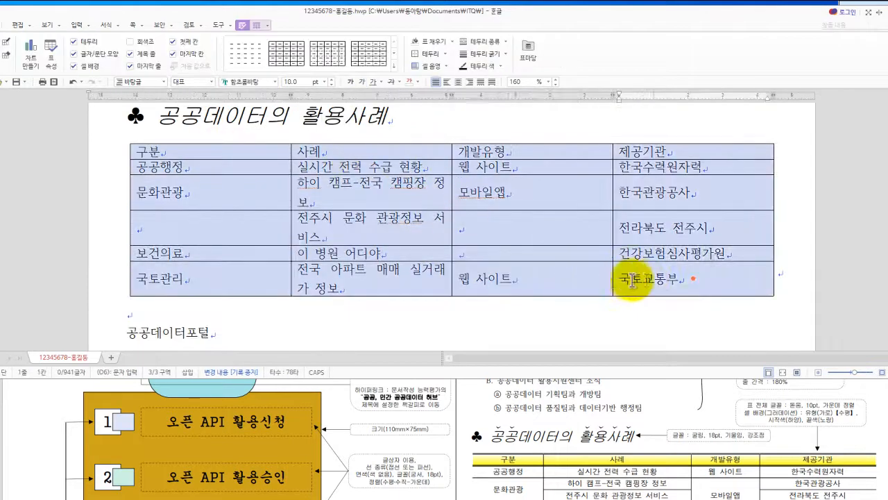
{"action": "scroll", "coordinate": [647, 280], "scroll_direction": "up", "scroll_amount": 1}
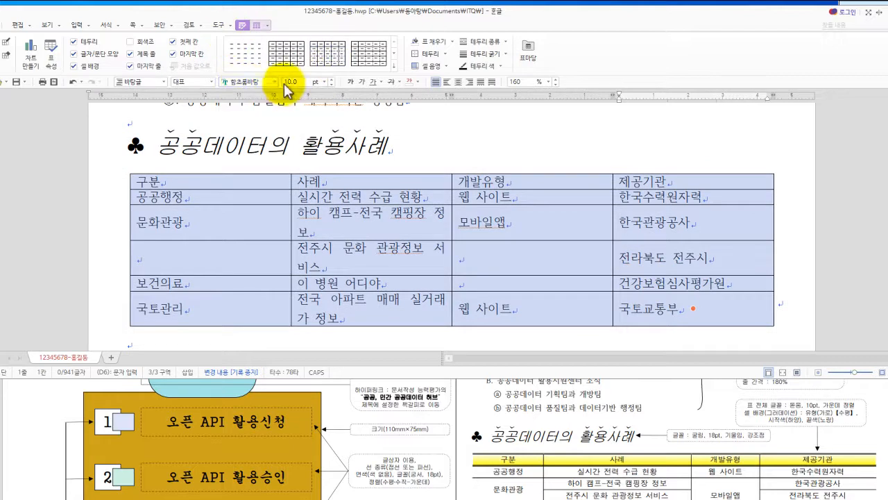
{"action": "left_click", "coordinate": [274, 82]}
{"action": "scroll", "coordinate": [347, 143], "scroll_direction": "up", "scroll_amount": 5}
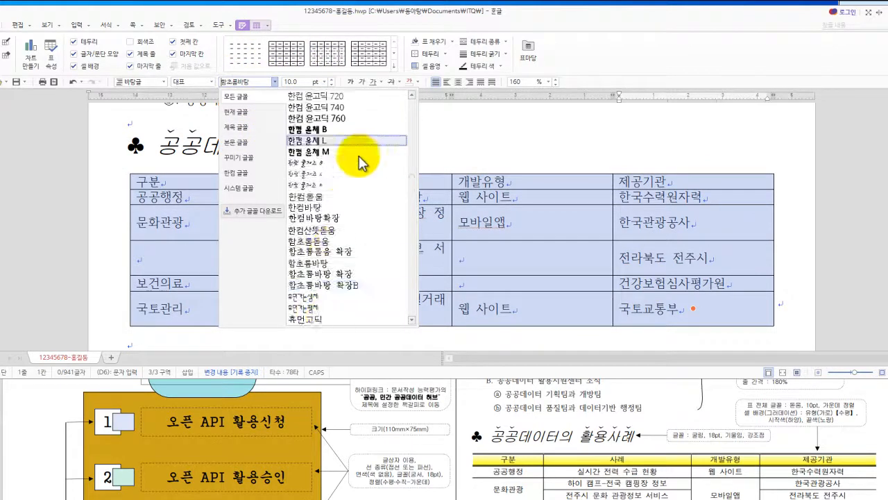
{"action": "scroll", "coordinate": [374, 174], "scroll_direction": "up", "scroll_amount": 10}
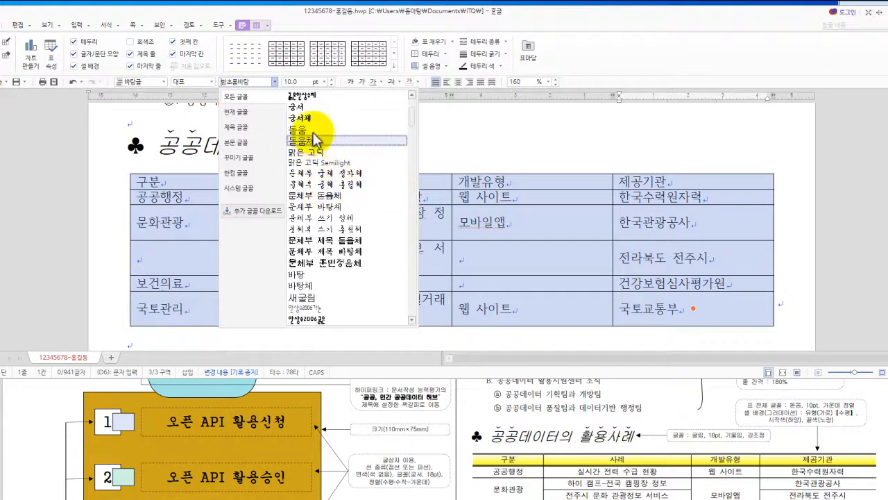
{"action": "left_click", "coordinate": [345, 134]}
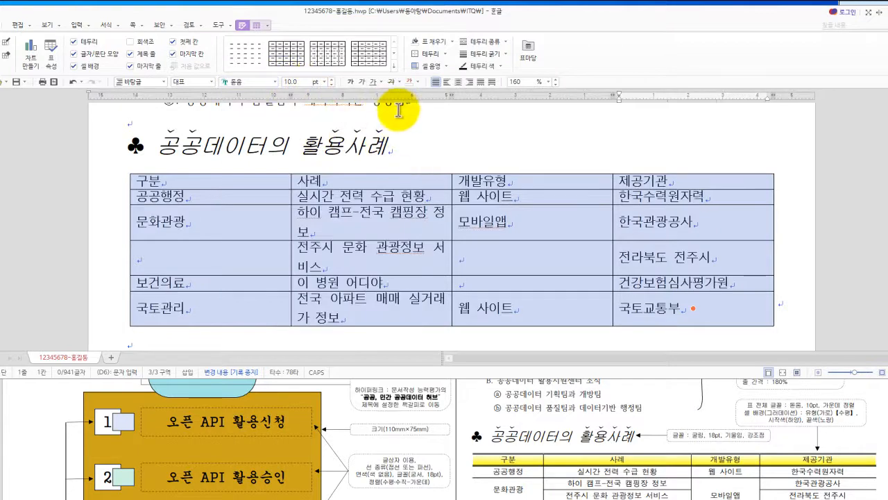
{"action": "left_click", "coordinate": [462, 83]}
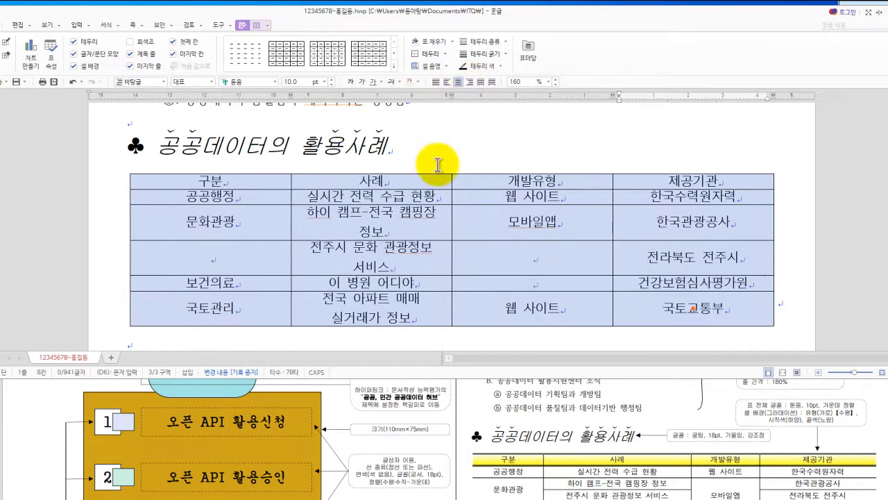
Step: Give the selected table a double line for its outer top and bottom borders
{"action": "key", "text": "l"}
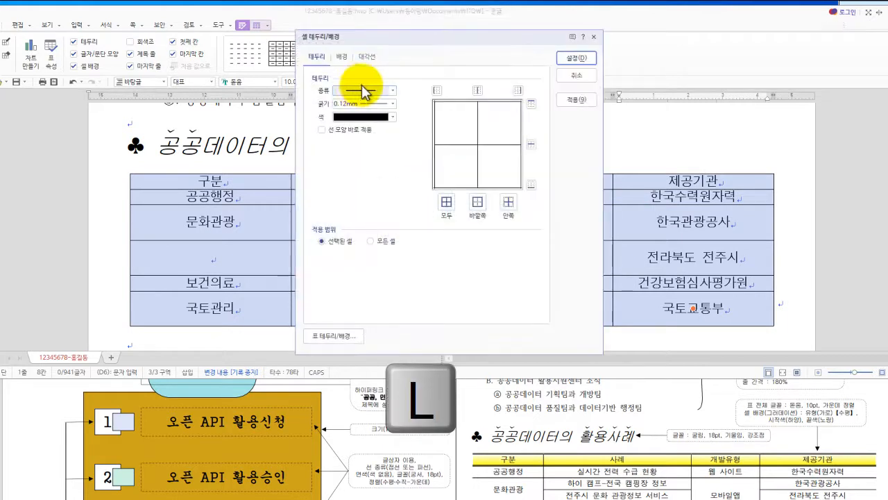
{"action": "left_click", "coordinate": [393, 103]}
{"action": "left_click", "coordinate": [390, 165]}
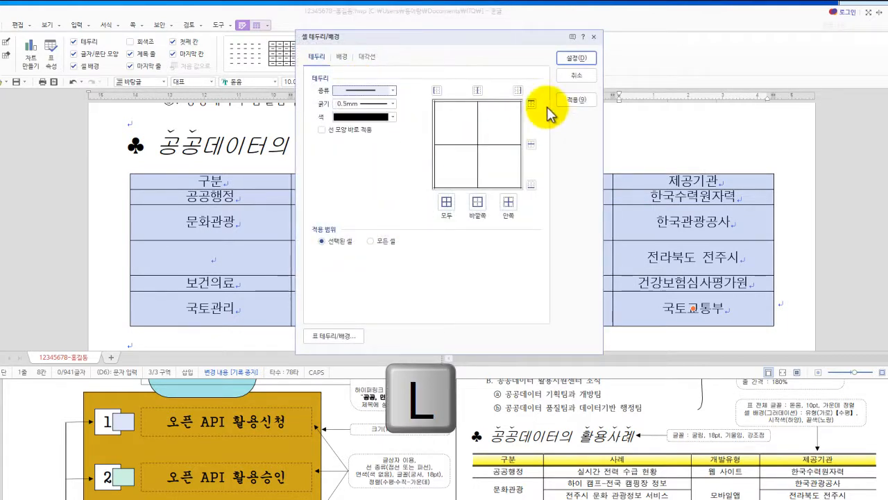
{"action": "left_click", "coordinate": [531, 184]}
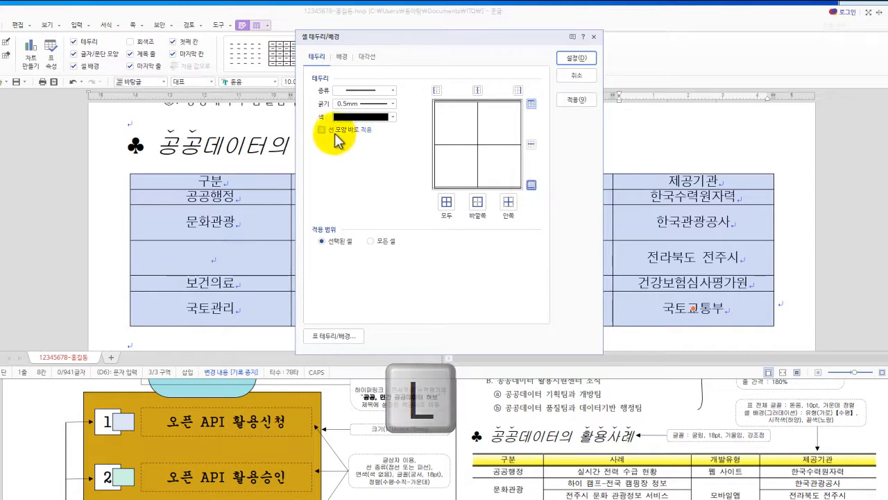
Step: Remove the border lines from the table's outer left and right sides
{"action": "left_click", "coordinate": [393, 91]}
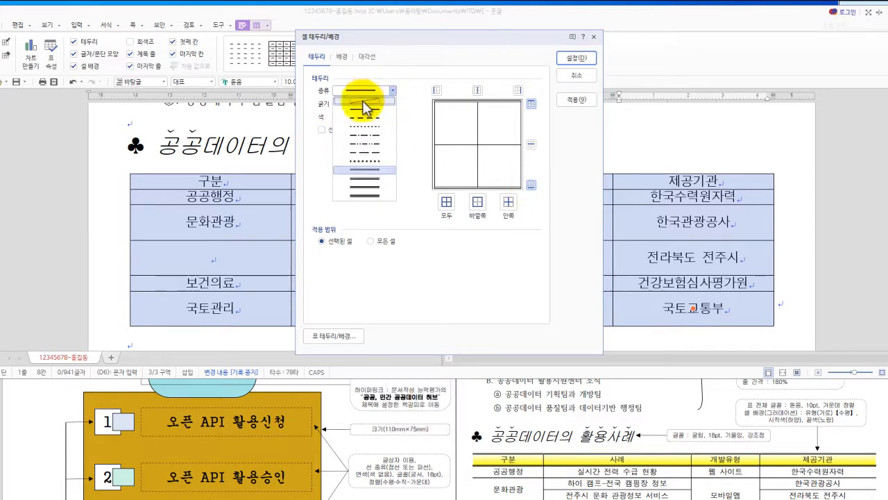
{"action": "left_click", "coordinate": [364, 103]}
{"action": "left_click", "coordinate": [436, 90]}
{"action": "left_click", "coordinate": [517, 90]}
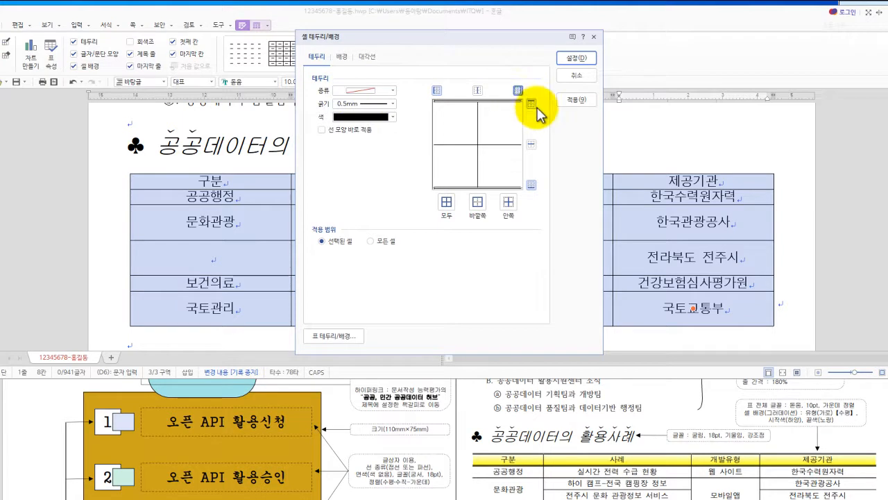
{"action": "left_click", "coordinate": [577, 59]}
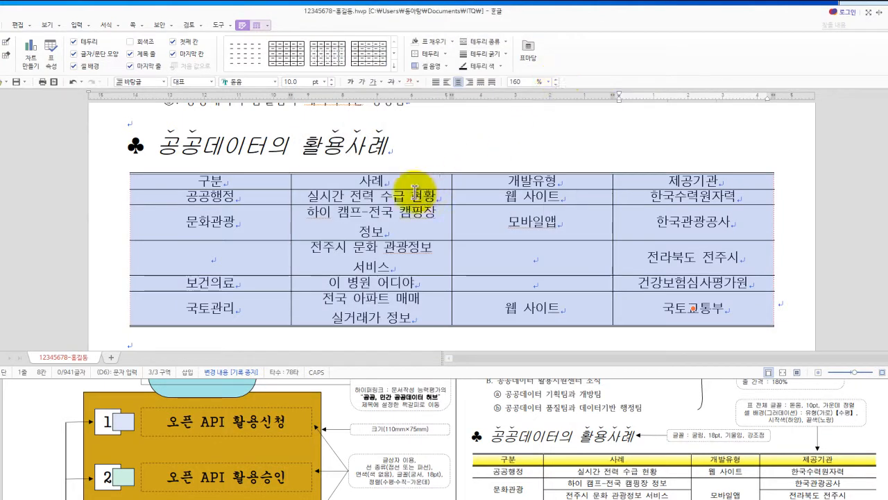
Step: Put a double line under the table's header row, from 구분 to 제공기관
{"action": "left_click", "coordinate": [173, 179]}
{"action": "left_click_drag", "start_coordinate": [168, 180], "coordinate": [704, 184]}
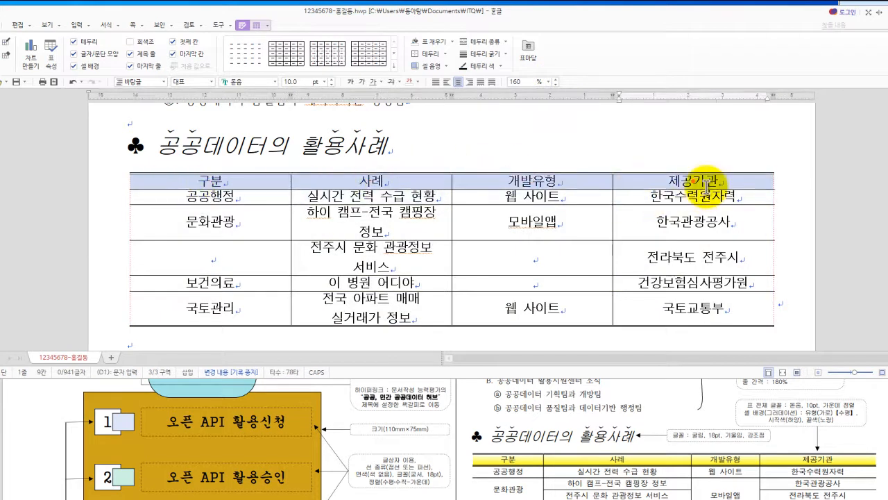
{"action": "key", "text": "l"}
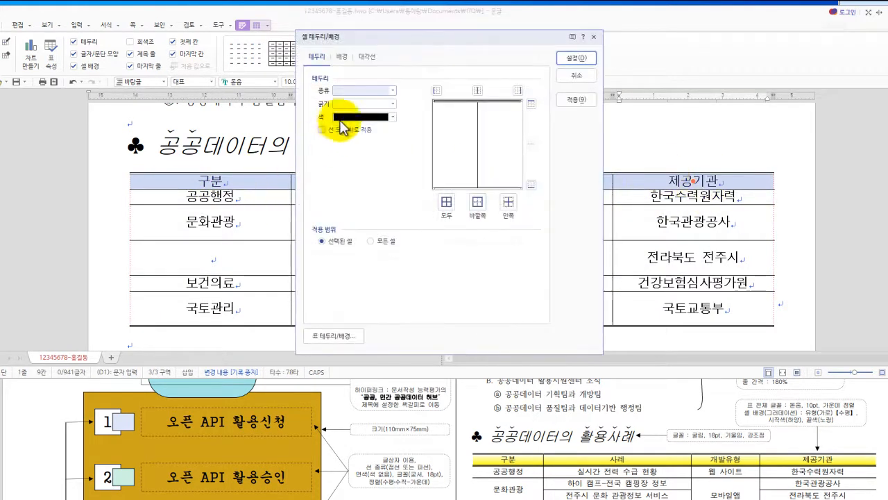
{"action": "left_click", "coordinate": [393, 91]}
{"action": "left_click", "coordinate": [380, 171]}
Step: Fill the header row with a 가로 gradient from white to yellow
{"action": "left_click", "coordinate": [341, 56]}
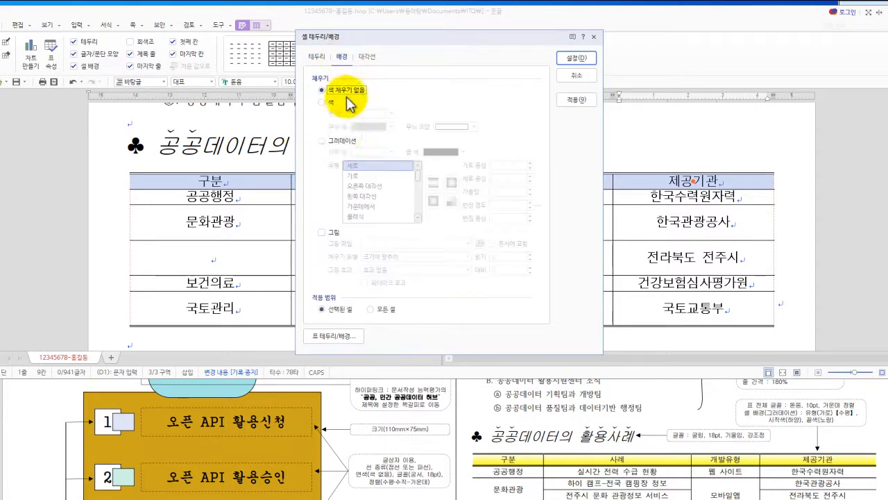
{"action": "left_click", "coordinate": [336, 144]}
{"action": "left_click", "coordinate": [384, 176]}
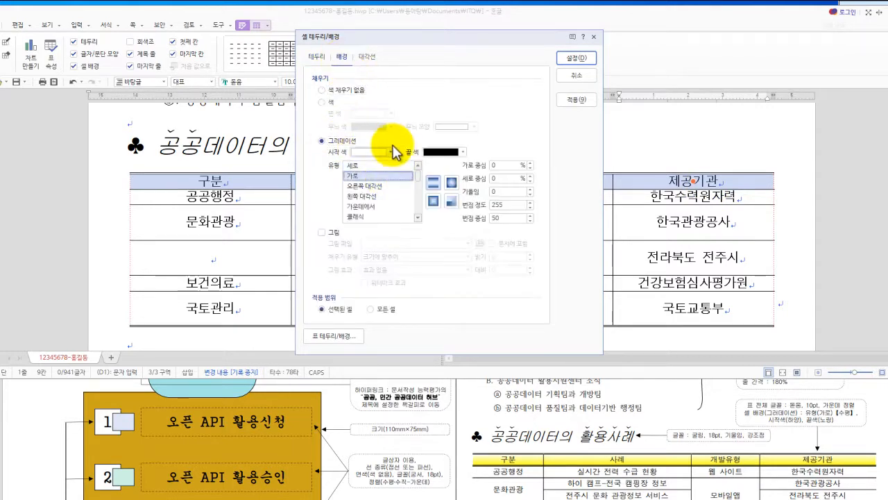
{"action": "left_click", "coordinate": [463, 152]}
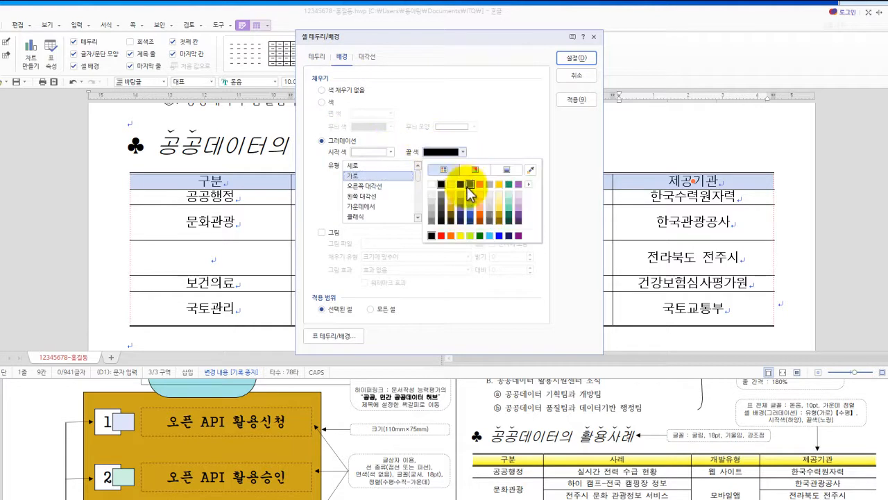
{"action": "left_click", "coordinate": [460, 236]}
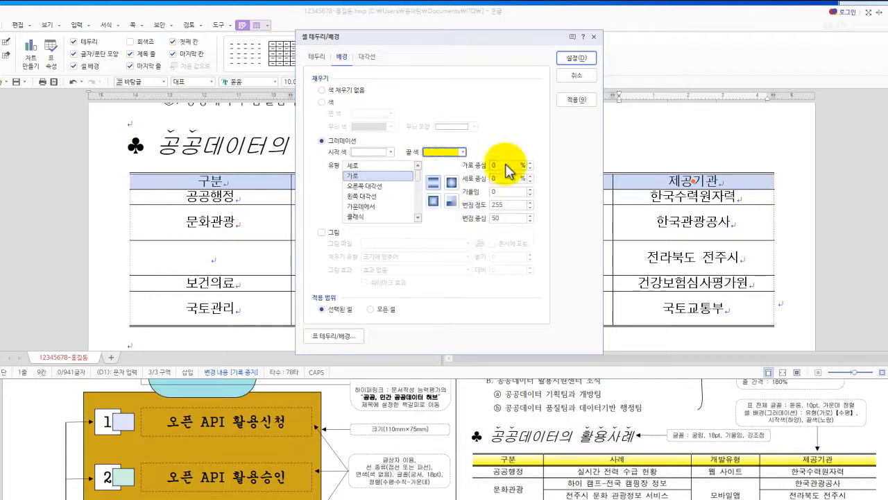
{"action": "left_click", "coordinate": [577, 59]}
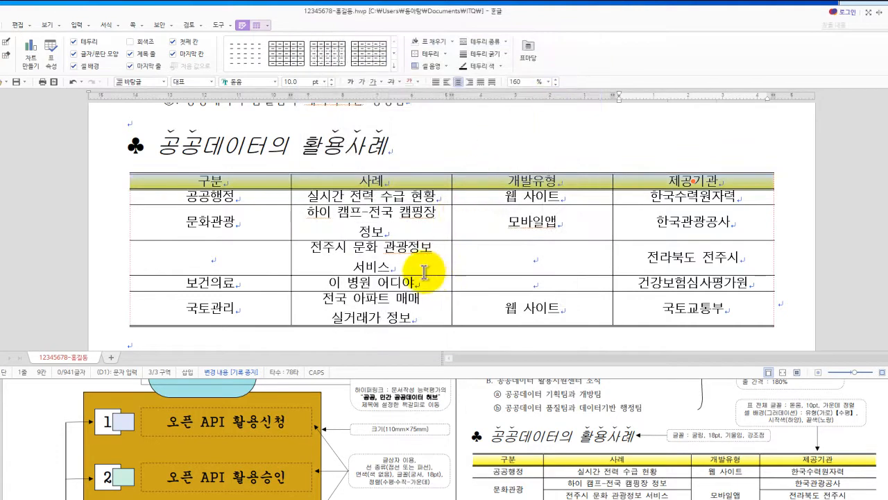
Step: Narrow the 구분 column of the table while keeping the other columns' widths
{"action": "scroll", "coordinate": [422, 268], "scroll_direction": "down", "scroll_amount": 2}
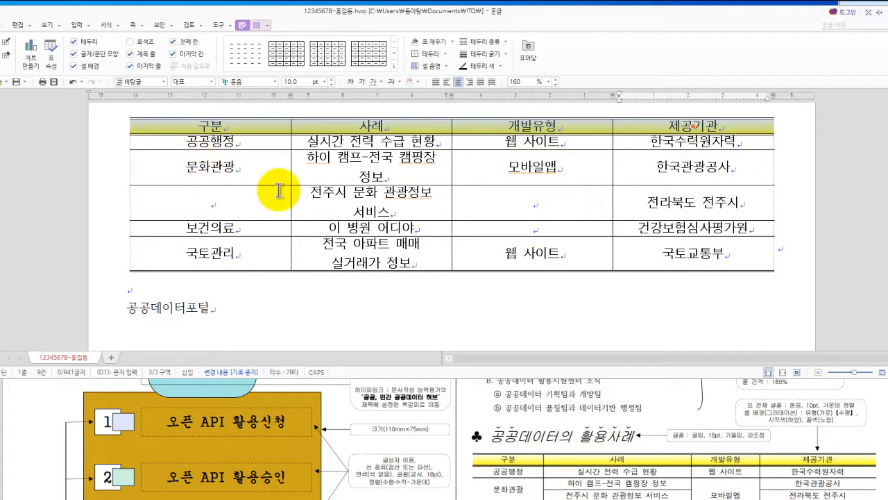
{"action": "left_click", "coordinate": [211, 127]}
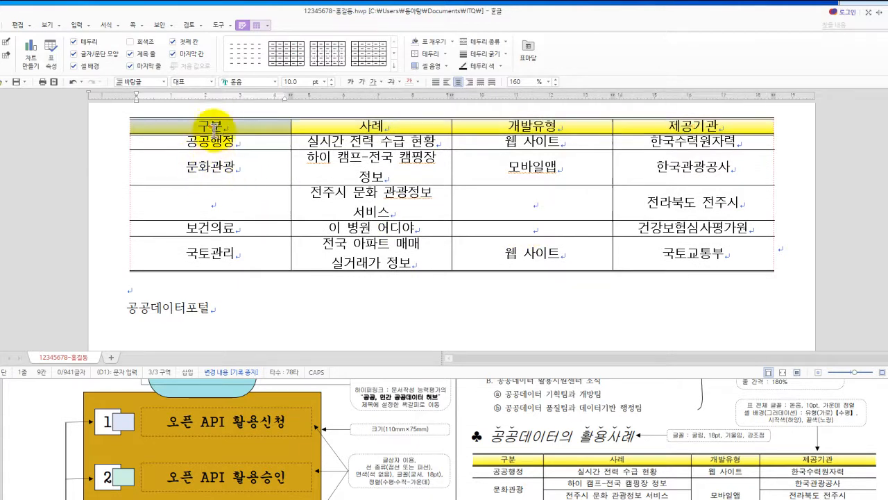
{"action": "key", "text": "F5"}
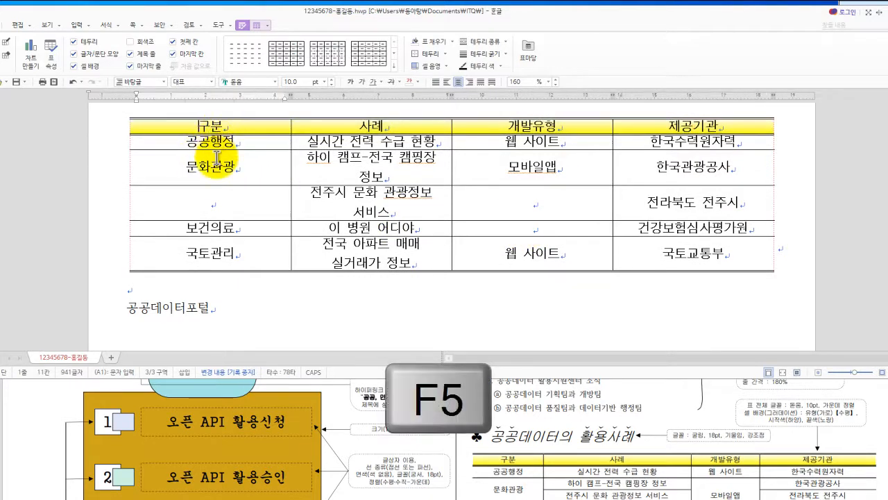
{"action": "key", "text": "ctrl+Left"}
{"action": "key", "text": "ctrl+Left"}
{"action": "key", "text": "ctrl+Left"}
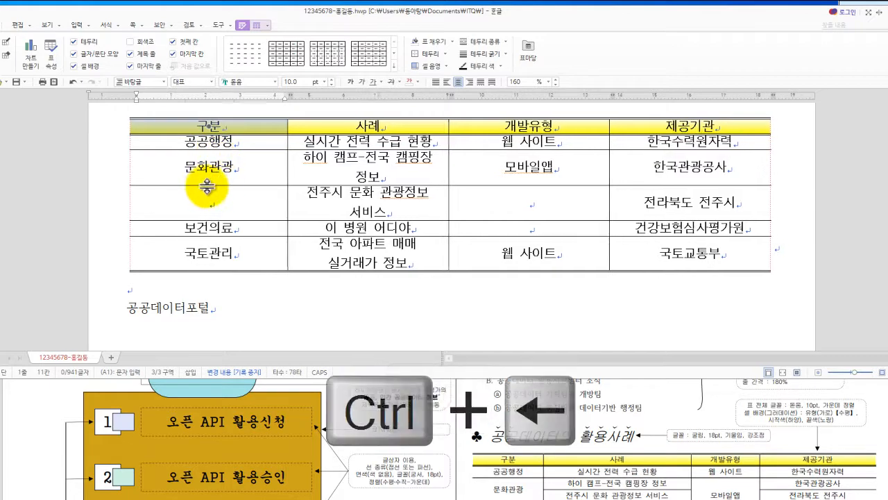
{"action": "key", "text": "ctrl+Left"}
{"action": "key", "text": "ctrl+Left"}
{"action": "key", "text": "ctrl+Left"}
{"action": "key", "text": "ctrl+Left"}
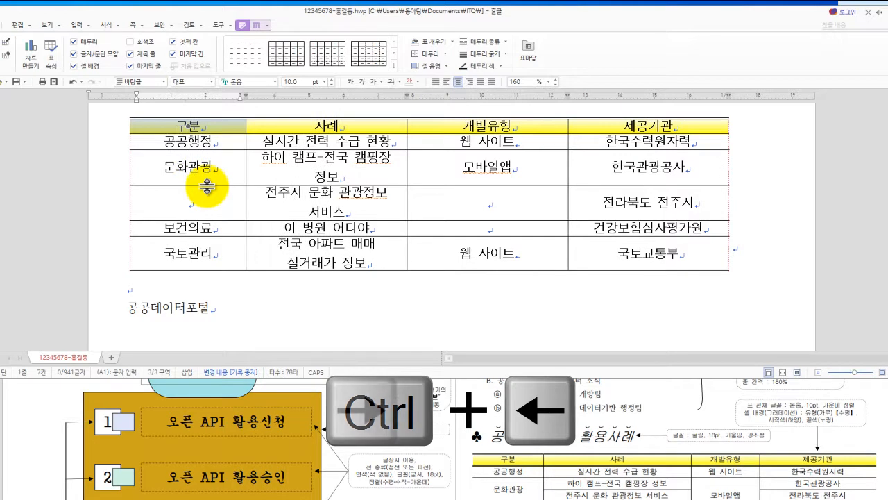
Step: Widen the 사례 column until each of its entries fits on a single line
{"action": "key", "text": "Right"}
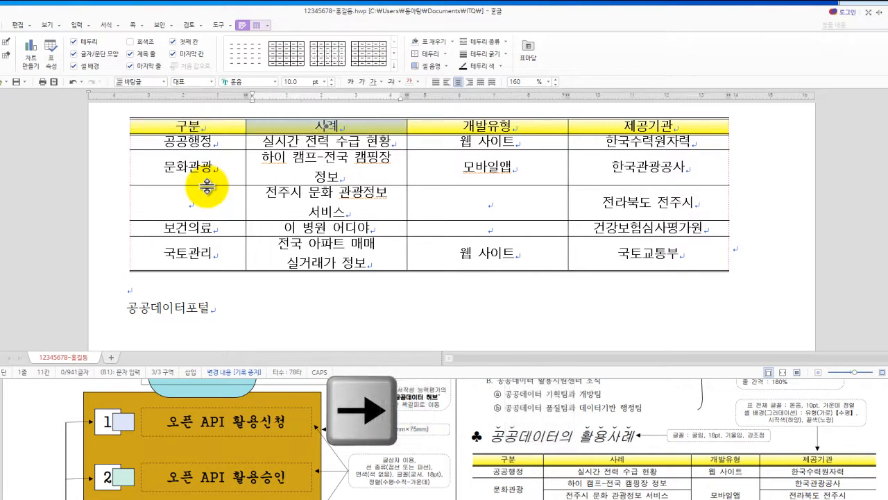
{"action": "key", "text": "ctrl+Right"}
{"action": "key", "text": "ctrl+Right"}
{"action": "key", "text": "ctrl+Right"}
{"action": "key", "text": "ctrl+Right"}
{"action": "key", "text": "ctrl+Right"}
{"action": "key", "text": "ctrl+Right"}
{"action": "key", "text": "ctrl+Right"}
{"action": "key", "text": "ctrl+Right"}
{"action": "key", "text": "ctrl+Right"}
{"action": "key", "text": "ctrl+Right"}
{"action": "key", "text": "ctrl+Right"}
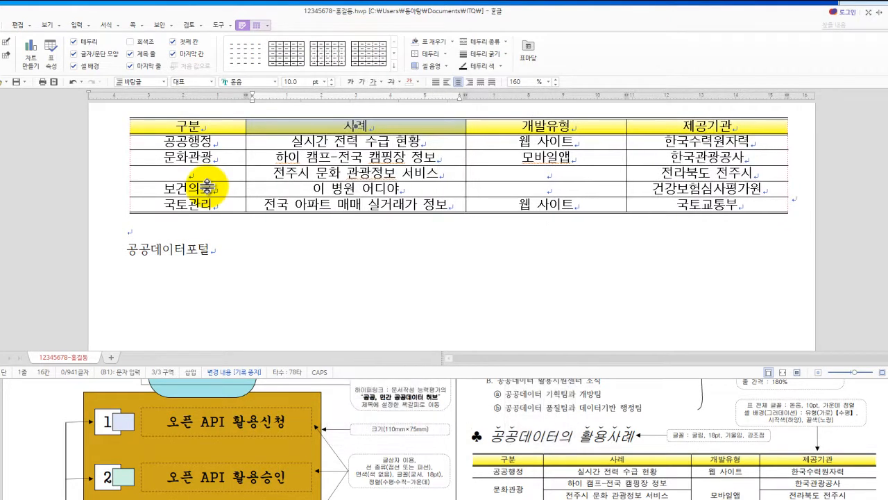
{"action": "key", "text": "ctrl+Right"}
{"action": "key", "text": "ctrl+Right"}
{"action": "key", "text": "ctrl+Right"}
Step: Narrow the 개발유형 column so it fits closely around its entries
{"action": "key", "text": "Right"}
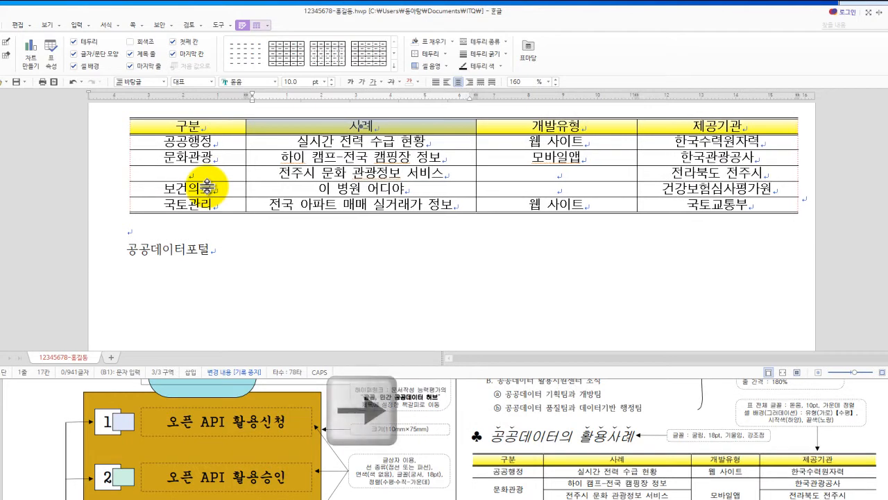
{"action": "key", "text": "Right"}
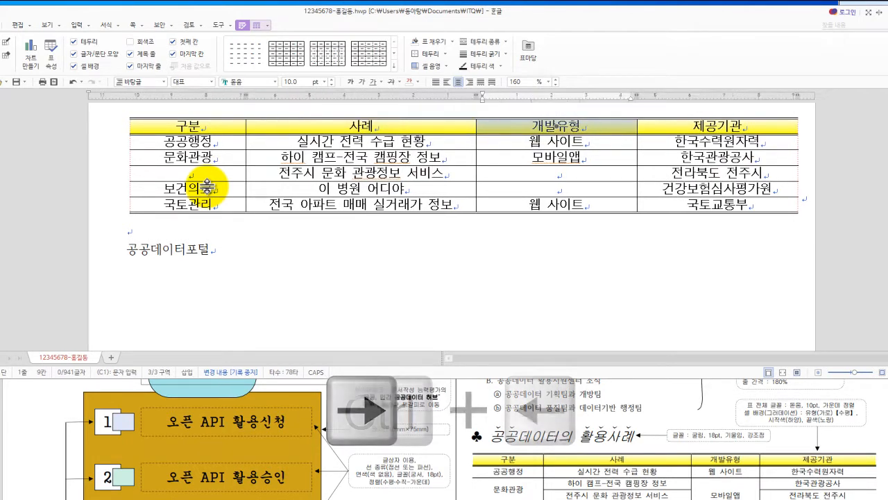
{"action": "key", "text": "ctrl+Left"}
{"action": "key", "text": "ctrl+Left"}
{"action": "key", "text": "ctrl+Left"}
{"action": "key", "text": "ctrl+Left"}
{"action": "key", "text": "ctrl+Left"}
{"action": "key", "text": "ctrl+Left"}
{"action": "key", "text": "ctrl+Left"}
{"action": "key", "text": "ctrl+Left"}
{"action": "key", "text": "ctrl+Left"}
{"action": "key", "text": "ctrl+Left"}
{"action": "key", "text": "ctrl+Left"}
{"action": "key", "text": "ctrl+Left"}
{"action": "key", "text": "ctrl+Left"}
{"action": "key", "text": "ctrl+Left"}
{"action": "key", "text": "ctrl+Left"}
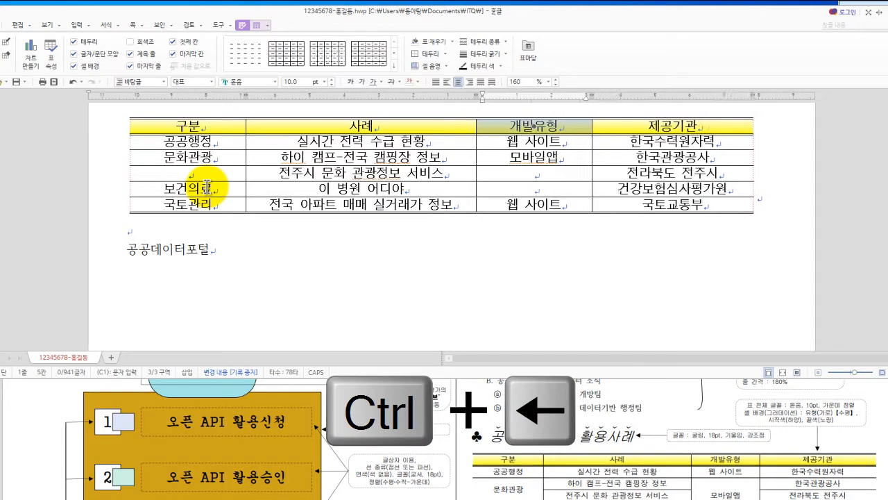
{"action": "key", "text": "ctrl+Left"}
{"action": "key", "text": "ctrl+Right"}
{"action": "key", "text": "ctrl+Left"}
Step: Widen the 제공기관 column slightly so the table nearly fills the text width
{"action": "key", "text": "Right"}
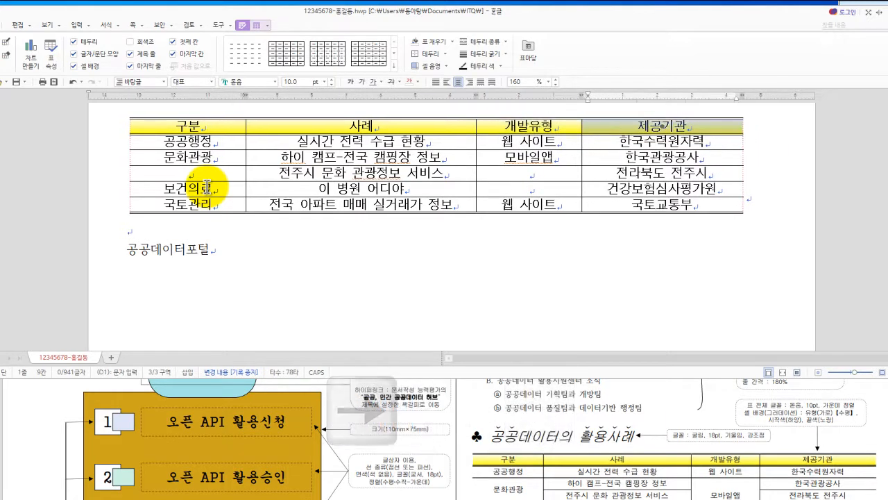
{"action": "key", "text": "ctrl+Right"}
{"action": "key", "text": "ctrl+Right"}
{"action": "key", "text": "ctrl+Right"}
{"action": "key", "text": "ctrl+Right"}
{"action": "key", "text": "ctrl+Right"}
{"action": "key", "text": "ctrl+Right"}
{"action": "key", "text": "ctrl+Right"}
{"action": "key", "text": "ctrl+Right"}
{"action": "key", "text": "ctrl+Right"}
{"action": "key", "text": "ctrl+Right"}
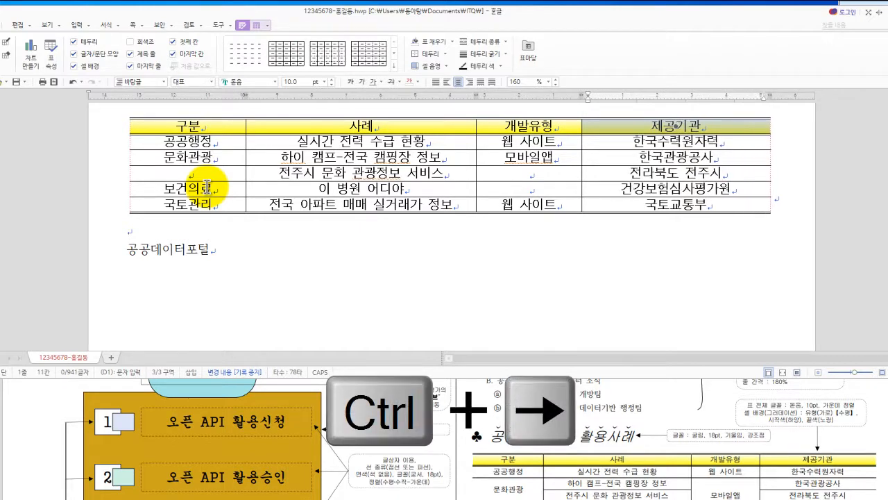
{"action": "left_click", "coordinate": [354, 269]}
Step: Merge the 문화관광 cell with the empty cell below it, and the 모바일앱 cell with the two empty cells below it
{"action": "left_click_drag", "start_coordinate": [218, 154], "coordinate": [218, 172]}
{"action": "key", "text": "m"}
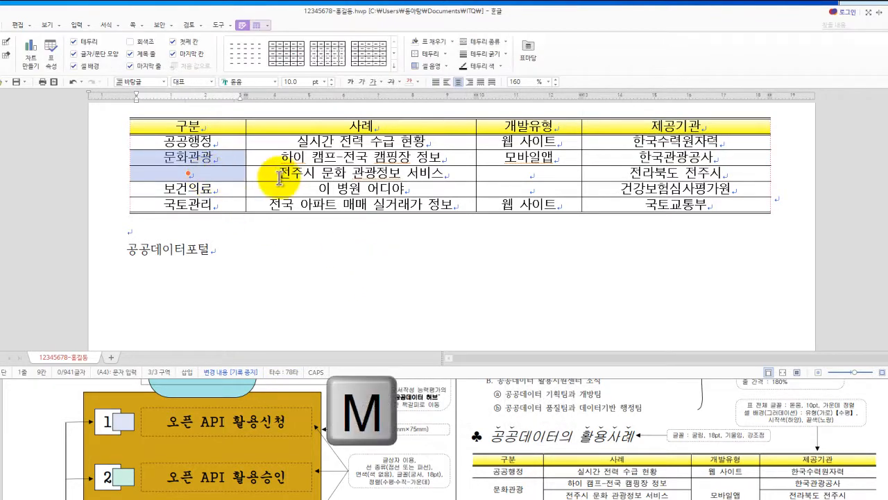
{"action": "left_click_drag", "start_coordinate": [529, 157], "coordinate": [528, 185]}
{"action": "key", "text": "m"}
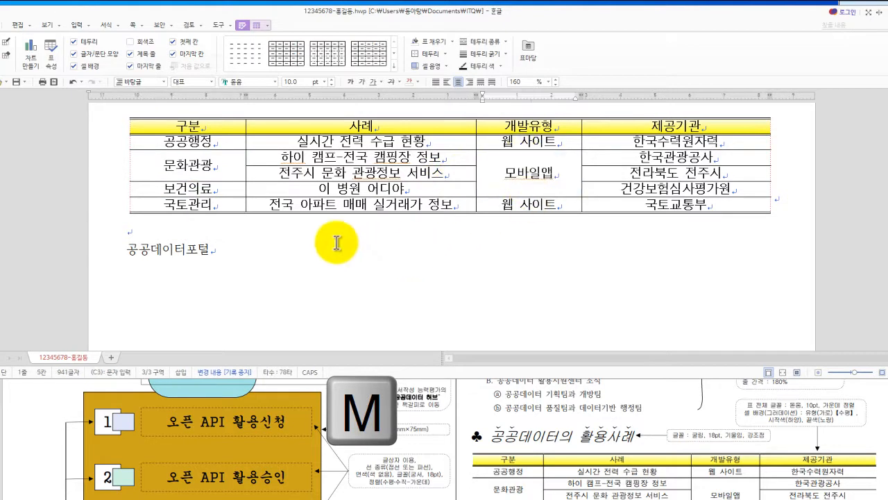
{"action": "left_click", "coordinate": [336, 242]}
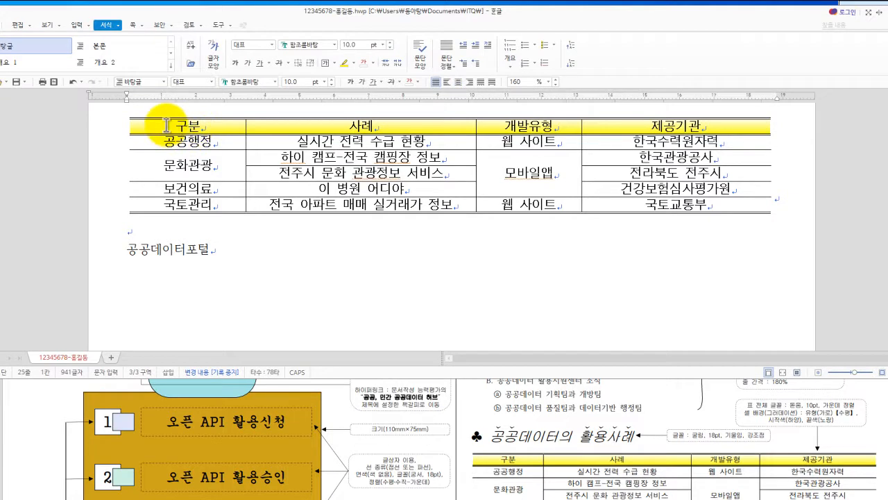
Step: Increase the height of all table rows slightly, from the header down to 국토관리
{"action": "left_click_drag", "start_coordinate": [167, 125], "coordinate": [185, 203]}
{"action": "key", "text": "ctrl+Down"}
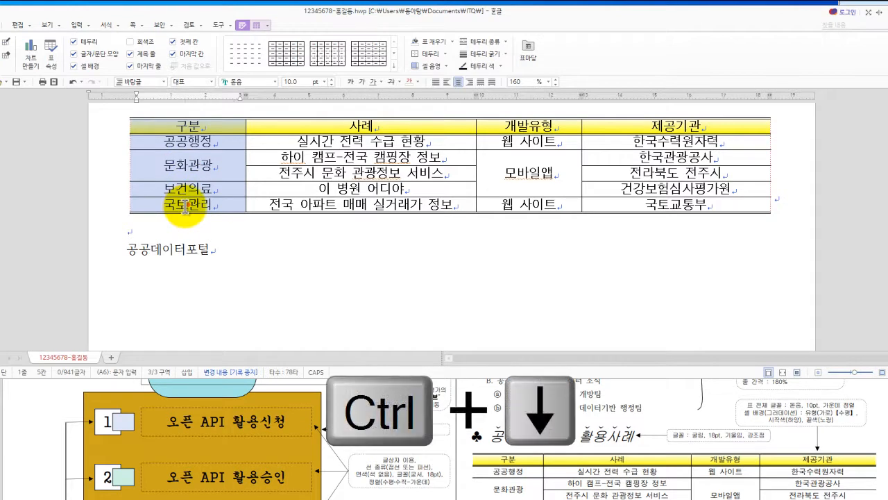
{"action": "key", "text": "ctrl+Down"}
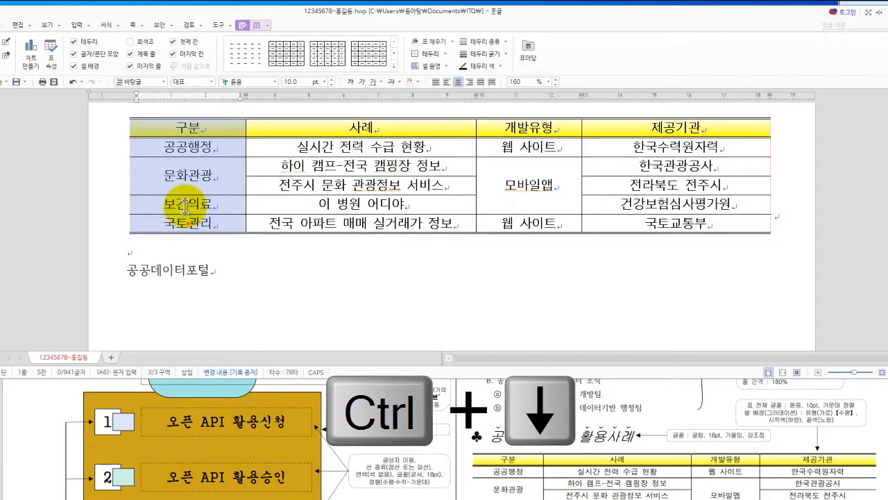
{"action": "left_click", "coordinate": [341, 280]}
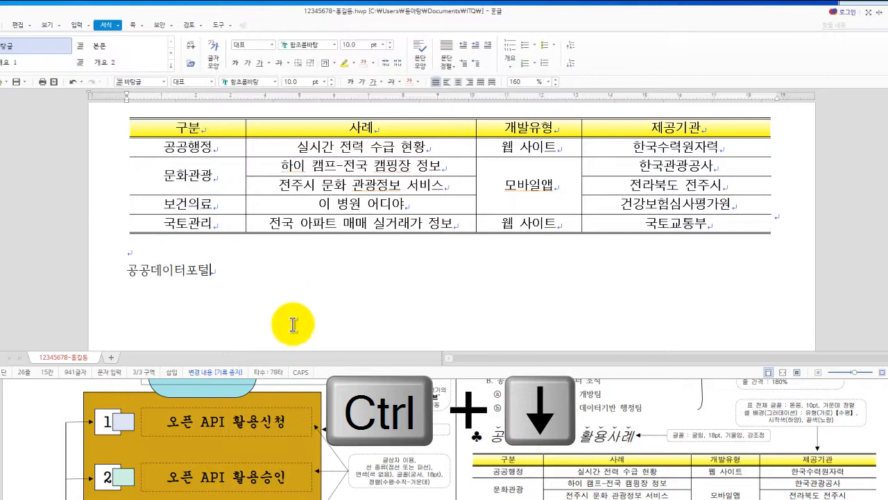
Step: Set the 공공데이터포털 line below the table to the 굴림 font at 24 pt
{"action": "scroll", "coordinate": [347, 346], "scroll_direction": "down", "scroll_amount": 3}
{"action": "scroll", "coordinate": [548, 444], "scroll_direction": "down", "scroll_amount": 2}
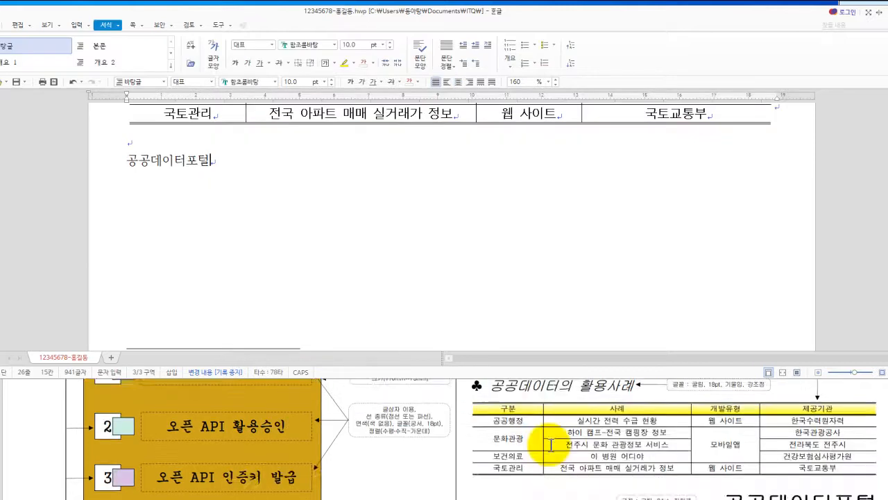
{"action": "scroll", "coordinate": [274, 222], "scroll_direction": "up", "scroll_amount": 3}
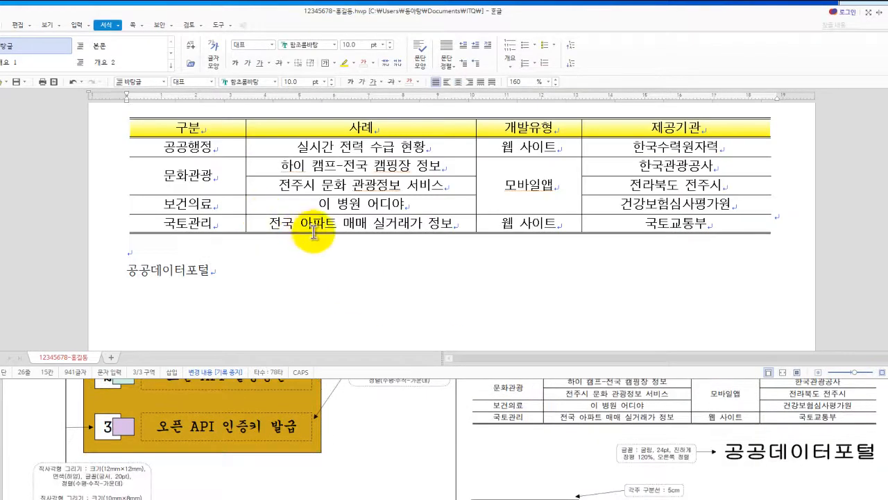
{"action": "double_click", "coordinate": [172, 273]}
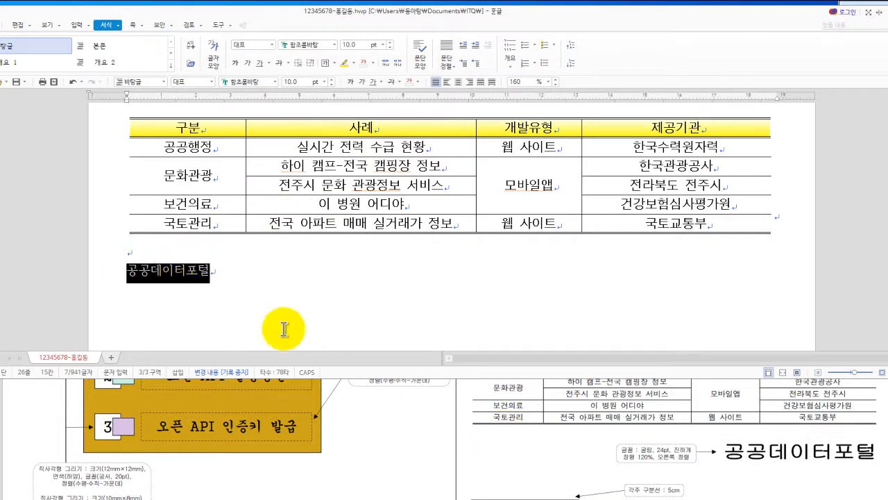
{"action": "key", "text": "alt+l"}
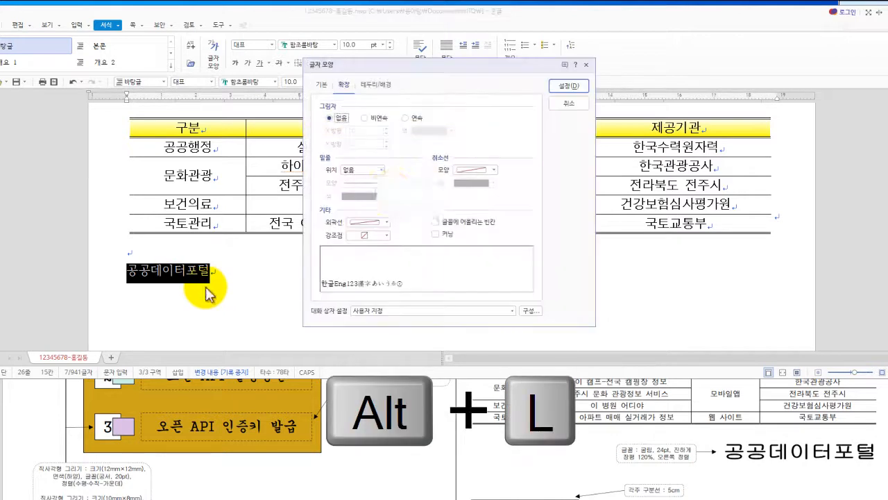
{"action": "left_click", "coordinate": [322, 84]}
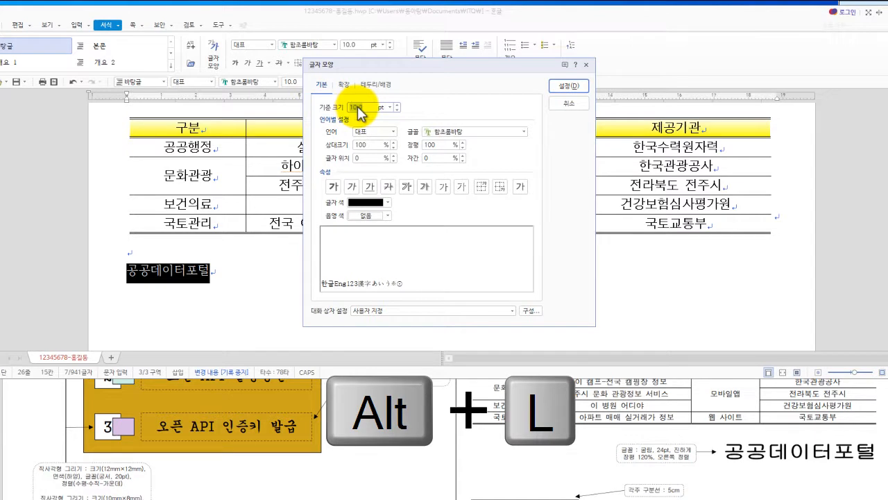
{"action": "type", "text": "24"}
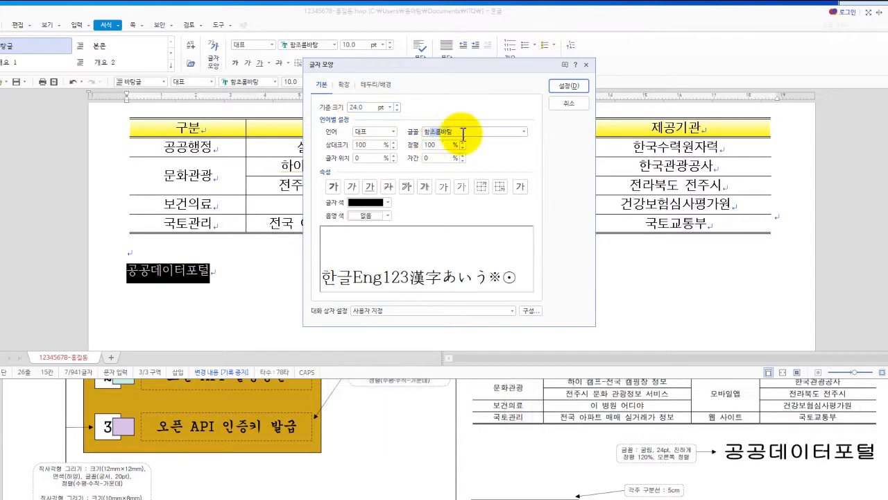
{"action": "left_click", "coordinate": [524, 131]}
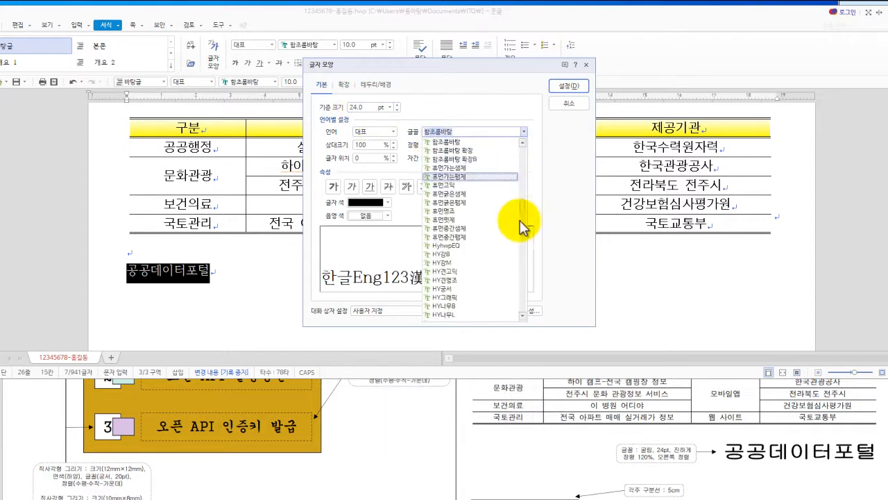
{"action": "left_click_drag", "start_coordinate": [523, 205], "coordinate": [519, 154]}
{"action": "left_click", "coordinate": [439, 152]}
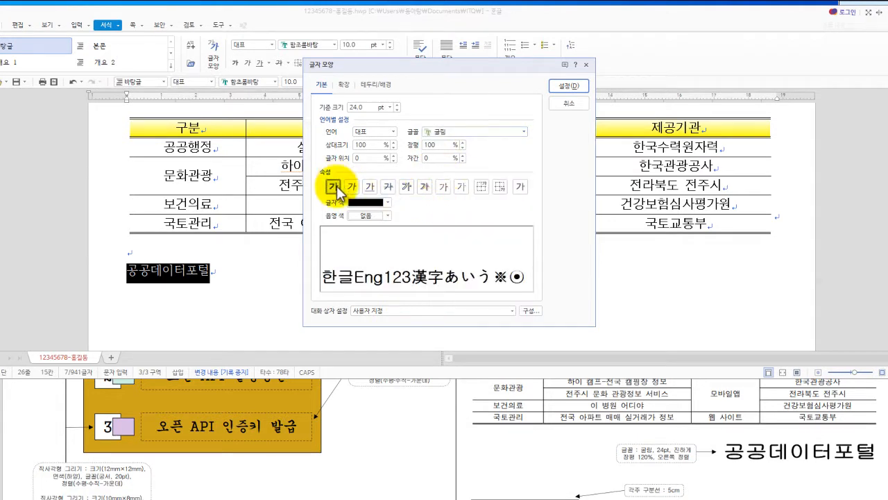
Step: Make the 공공데이터포털 text bold with a character width (장평) of 120%, and right-align its paragraph
{"action": "left_click", "coordinate": [430, 143]}
{"action": "type", "text": "120"}
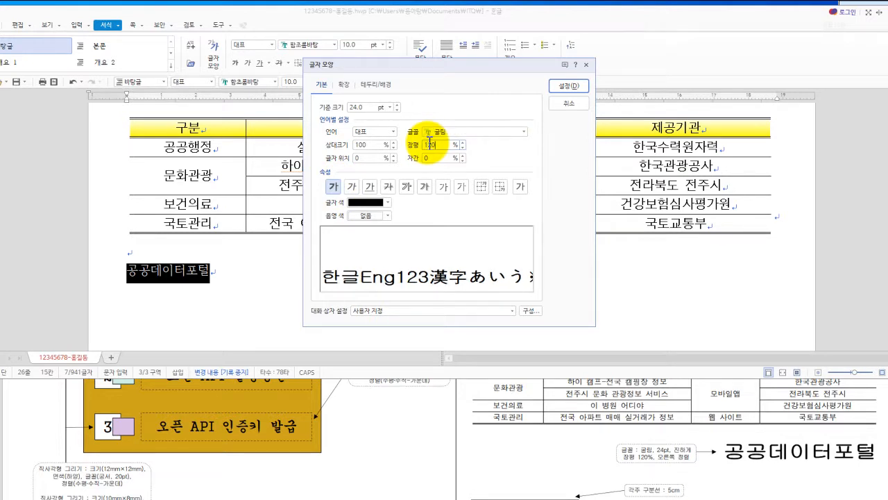
{"action": "left_click", "coordinate": [568, 86]}
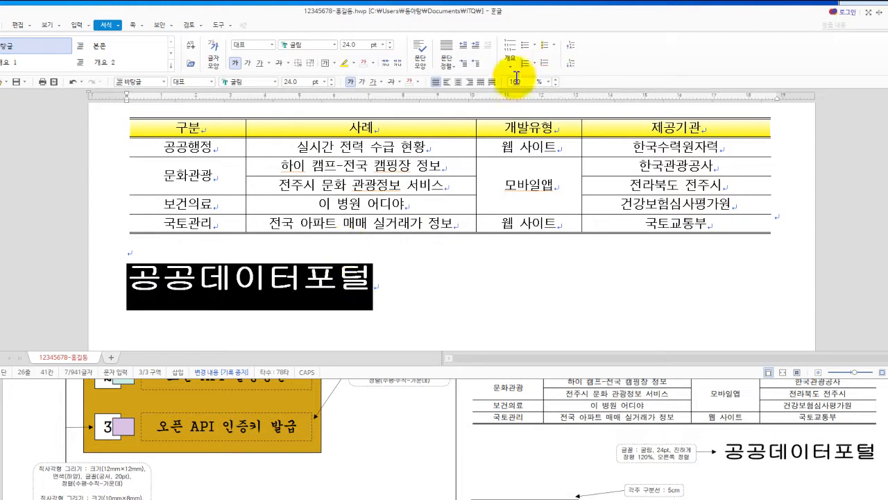
{"action": "left_click", "coordinate": [470, 81]}
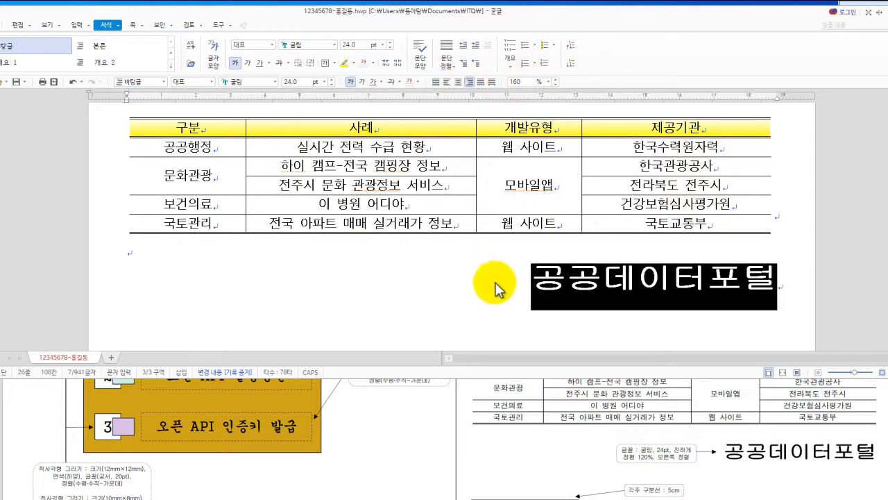
Step: Insert page numbering at the page's bottom right in the circled ①,②,③ style with dashes, starting at 4
{"action": "scroll", "coordinate": [495, 282], "scroll_direction": "down", "scroll_amount": 3}
{"action": "scroll", "coordinate": [555, 274], "scroll_direction": "up", "scroll_amount": 1}
{"action": "scroll", "coordinate": [560, 270], "scroll_direction": "down", "scroll_amount": 1}
{"action": "scroll", "coordinate": [560, 271], "scroll_direction": "down", "scroll_amount": 1}
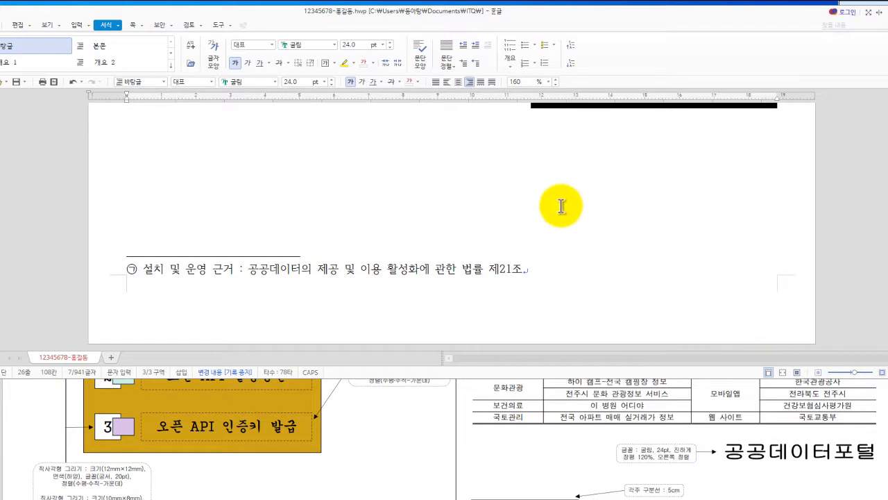
{"action": "key", "text": "ctrl+n"}
{"action": "key", "text": "p"}
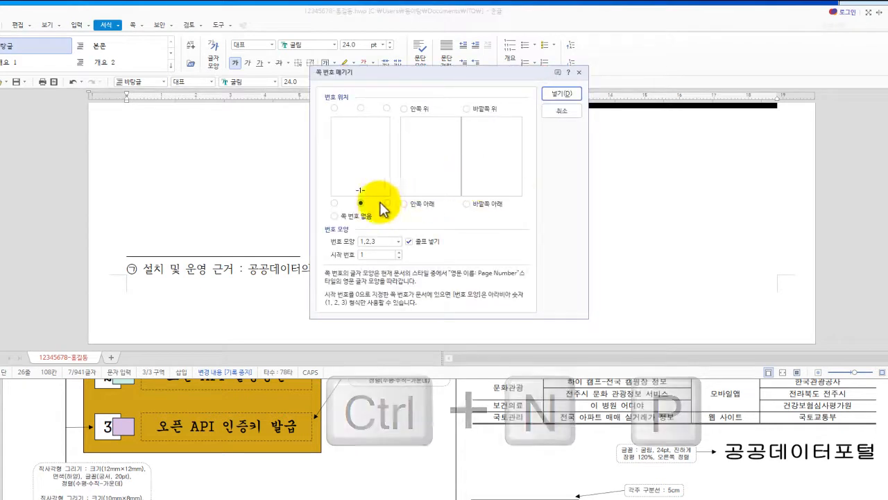
{"action": "left_click", "coordinate": [386, 202]}
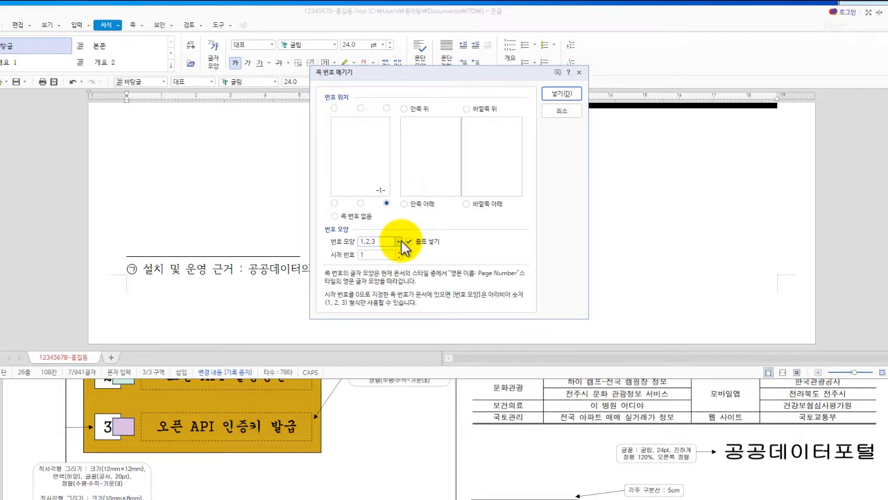
{"action": "scroll", "coordinate": [657, 413], "scroll_direction": "down", "scroll_amount": 1}
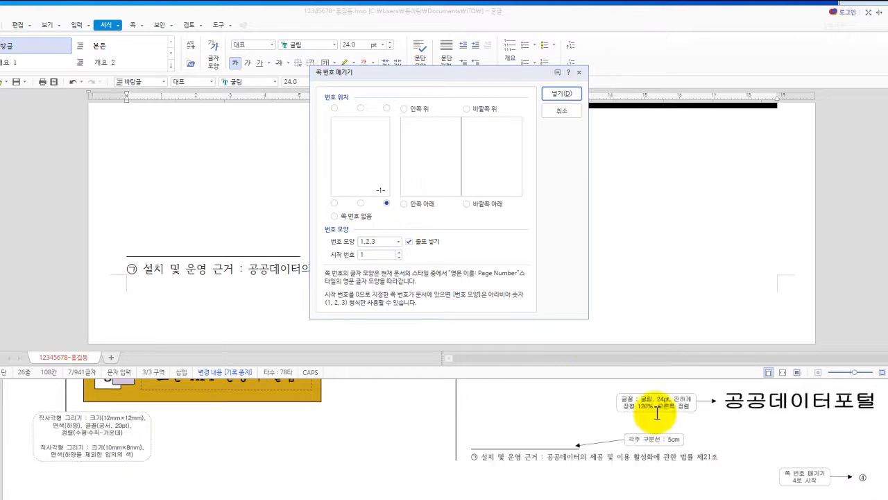
{"action": "left_click", "coordinate": [399, 240]}
{"action": "left_click", "coordinate": [392, 257]}
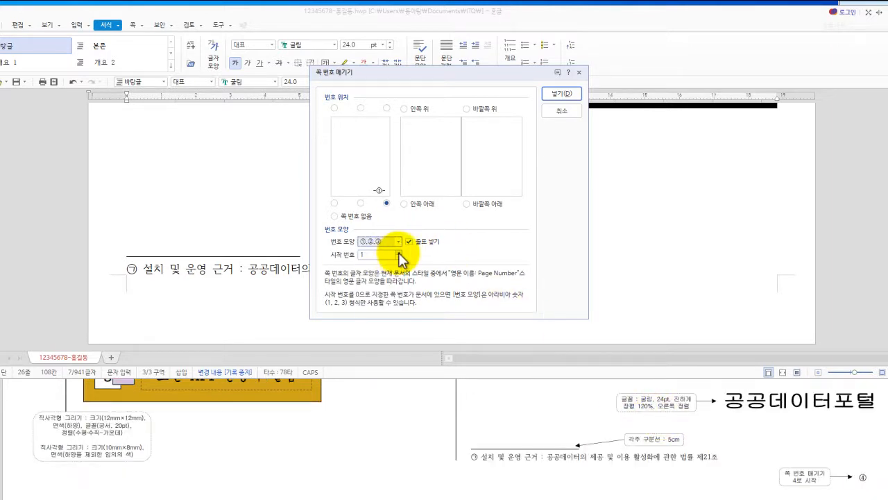
{"action": "left_click", "coordinate": [562, 95]}
{"action": "scroll", "coordinate": [541, 270], "scroll_direction": "down", "scroll_amount": 1}
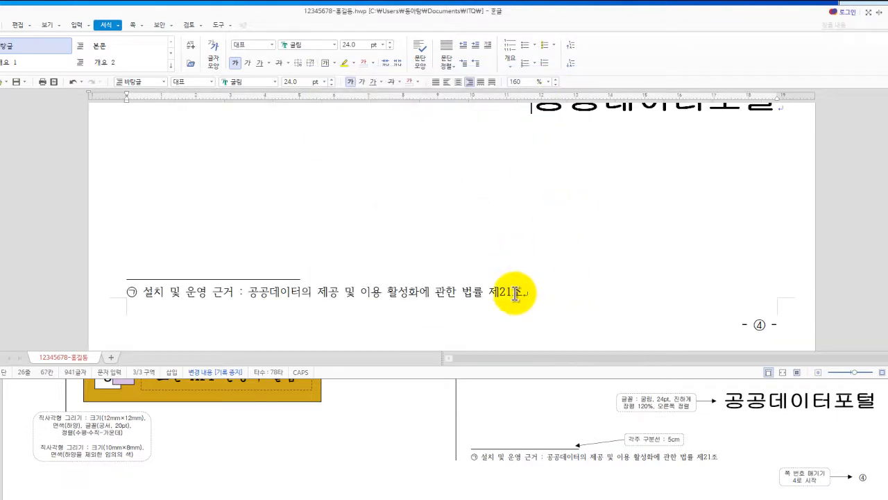
Step: Review the finished page from the title down to the footnote and page number against the reference sheet
{"action": "scroll", "coordinate": [477, 277], "scroll_direction": "up", "scroll_amount": 20}
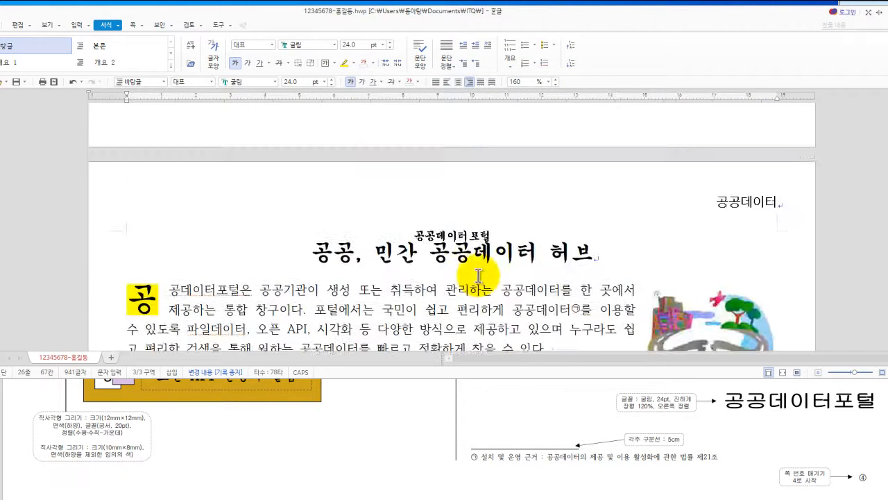
{"action": "scroll", "coordinate": [479, 276], "scroll_direction": "down", "scroll_amount": 1}
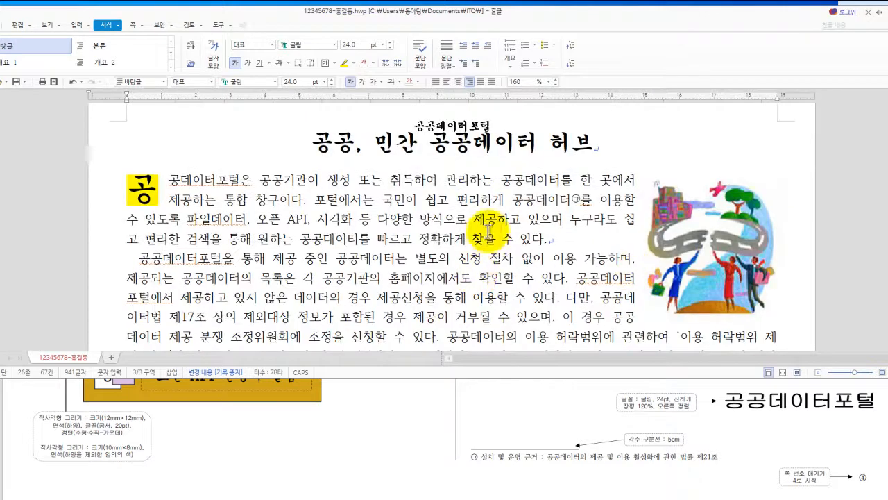
{"action": "scroll", "coordinate": [564, 273], "scroll_direction": "down", "scroll_amount": 12}
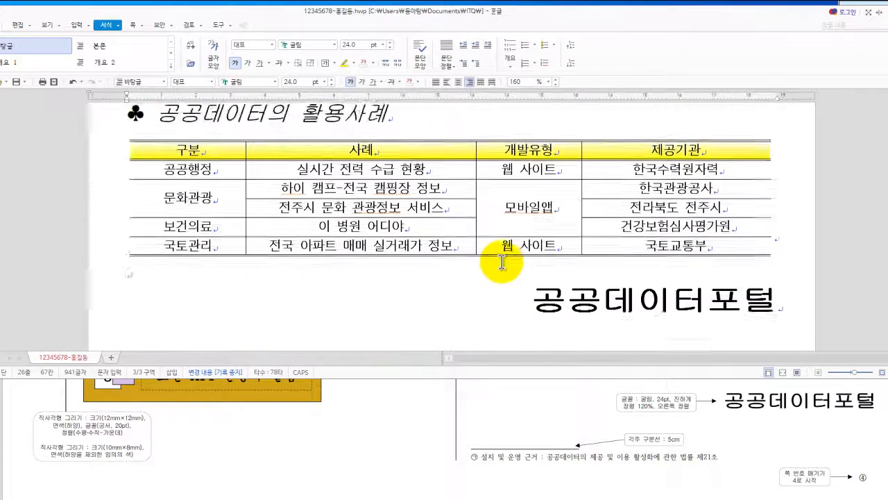
{"action": "scroll", "coordinate": [498, 262], "scroll_direction": "up", "scroll_amount": 3}
{"action": "scroll", "coordinate": [492, 267], "scroll_direction": "up", "scroll_amount": 1}
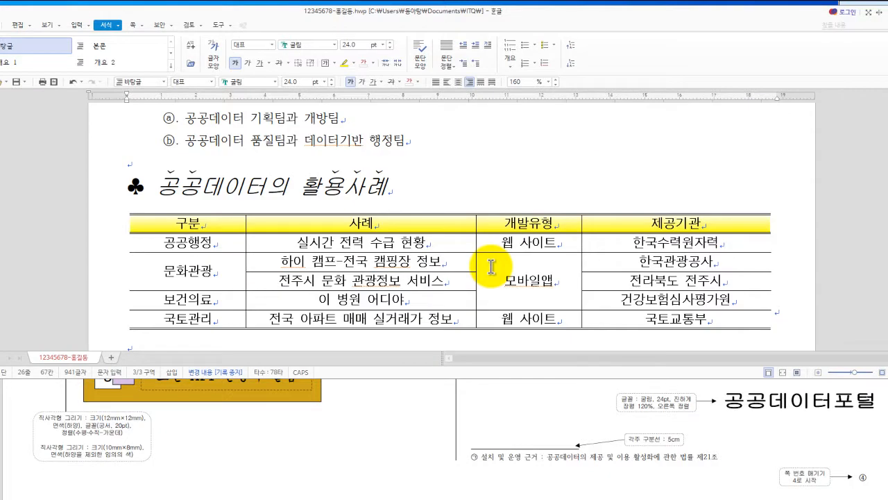
{"action": "scroll", "coordinate": [485, 257], "scroll_direction": "down", "scroll_amount": 3}
{"action": "scroll", "coordinate": [540, 258], "scroll_direction": "down", "scroll_amount": 3}
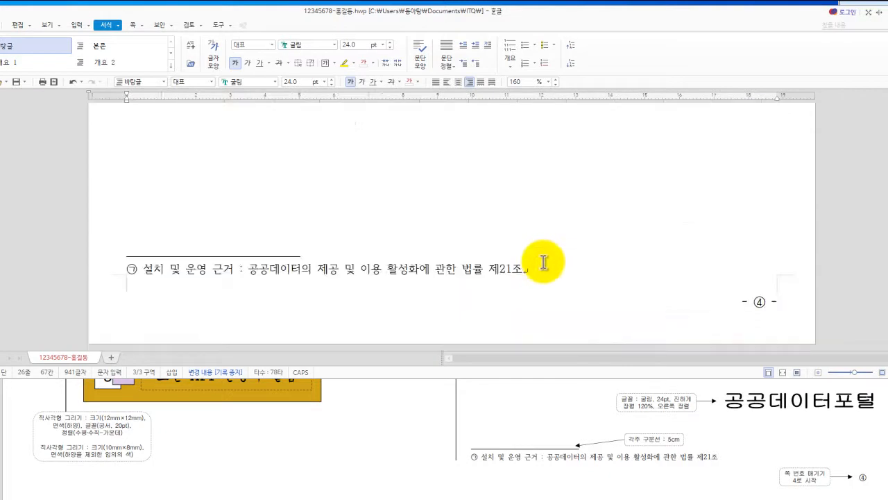
{"action": "scroll", "coordinate": [544, 262], "scroll_direction": "up", "scroll_amount": 10}
{"action": "scroll", "coordinate": [543, 261], "scroll_direction": "up", "scroll_amount": 5}
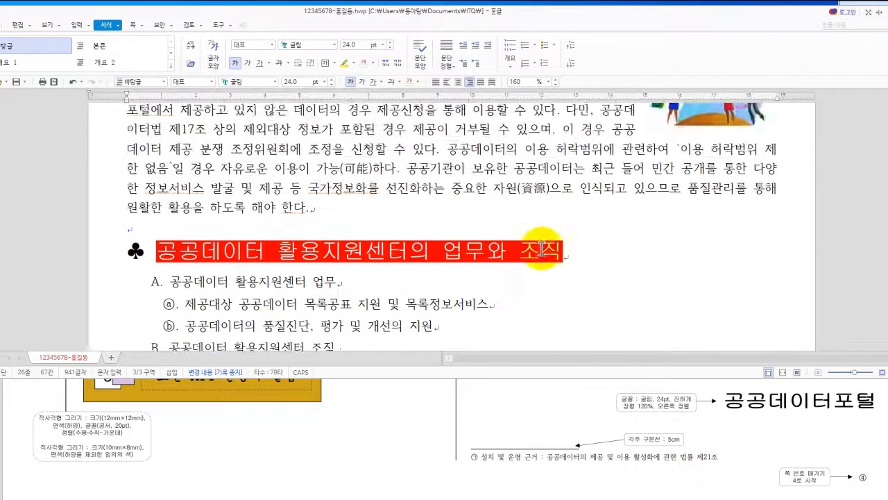